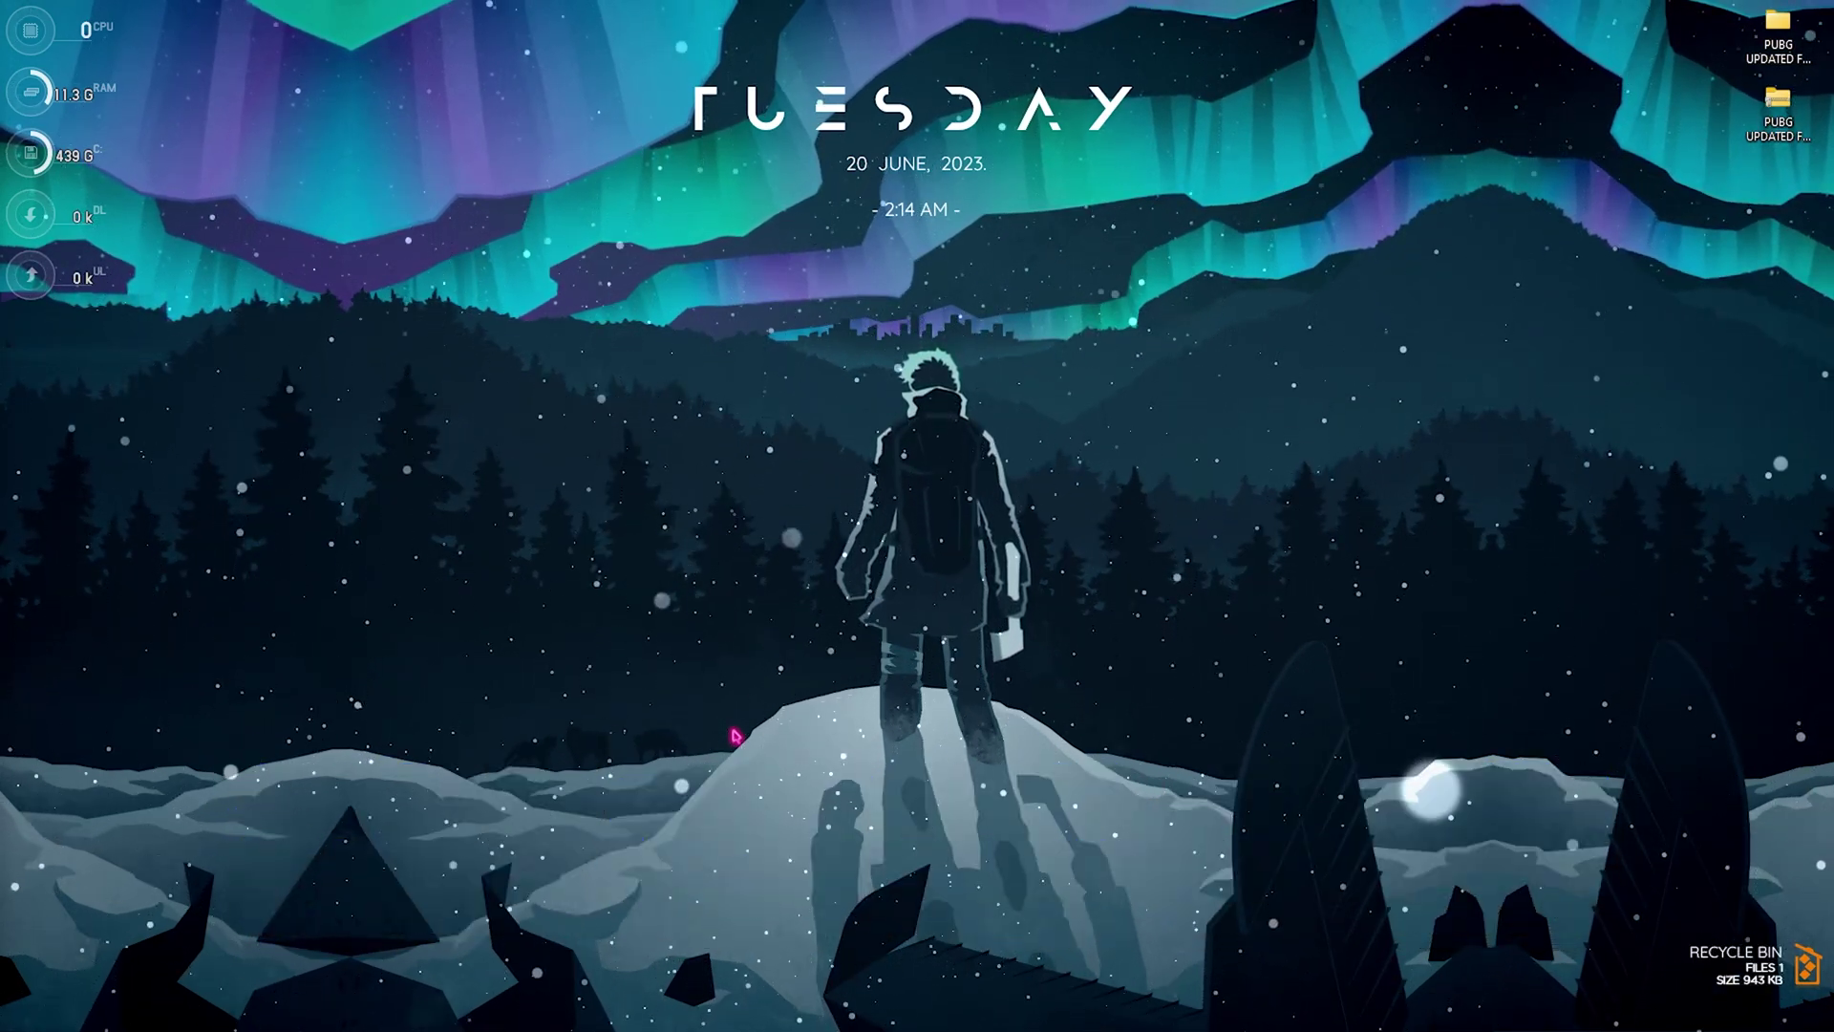
Step: Open Windows Settings and go to the Game Mode page in the gaming section to check that Game Mode is on
{"action": "key", "text": "super"}
{"action": "type", "text": "settings"}
{"action": "key", "text": "Return"}
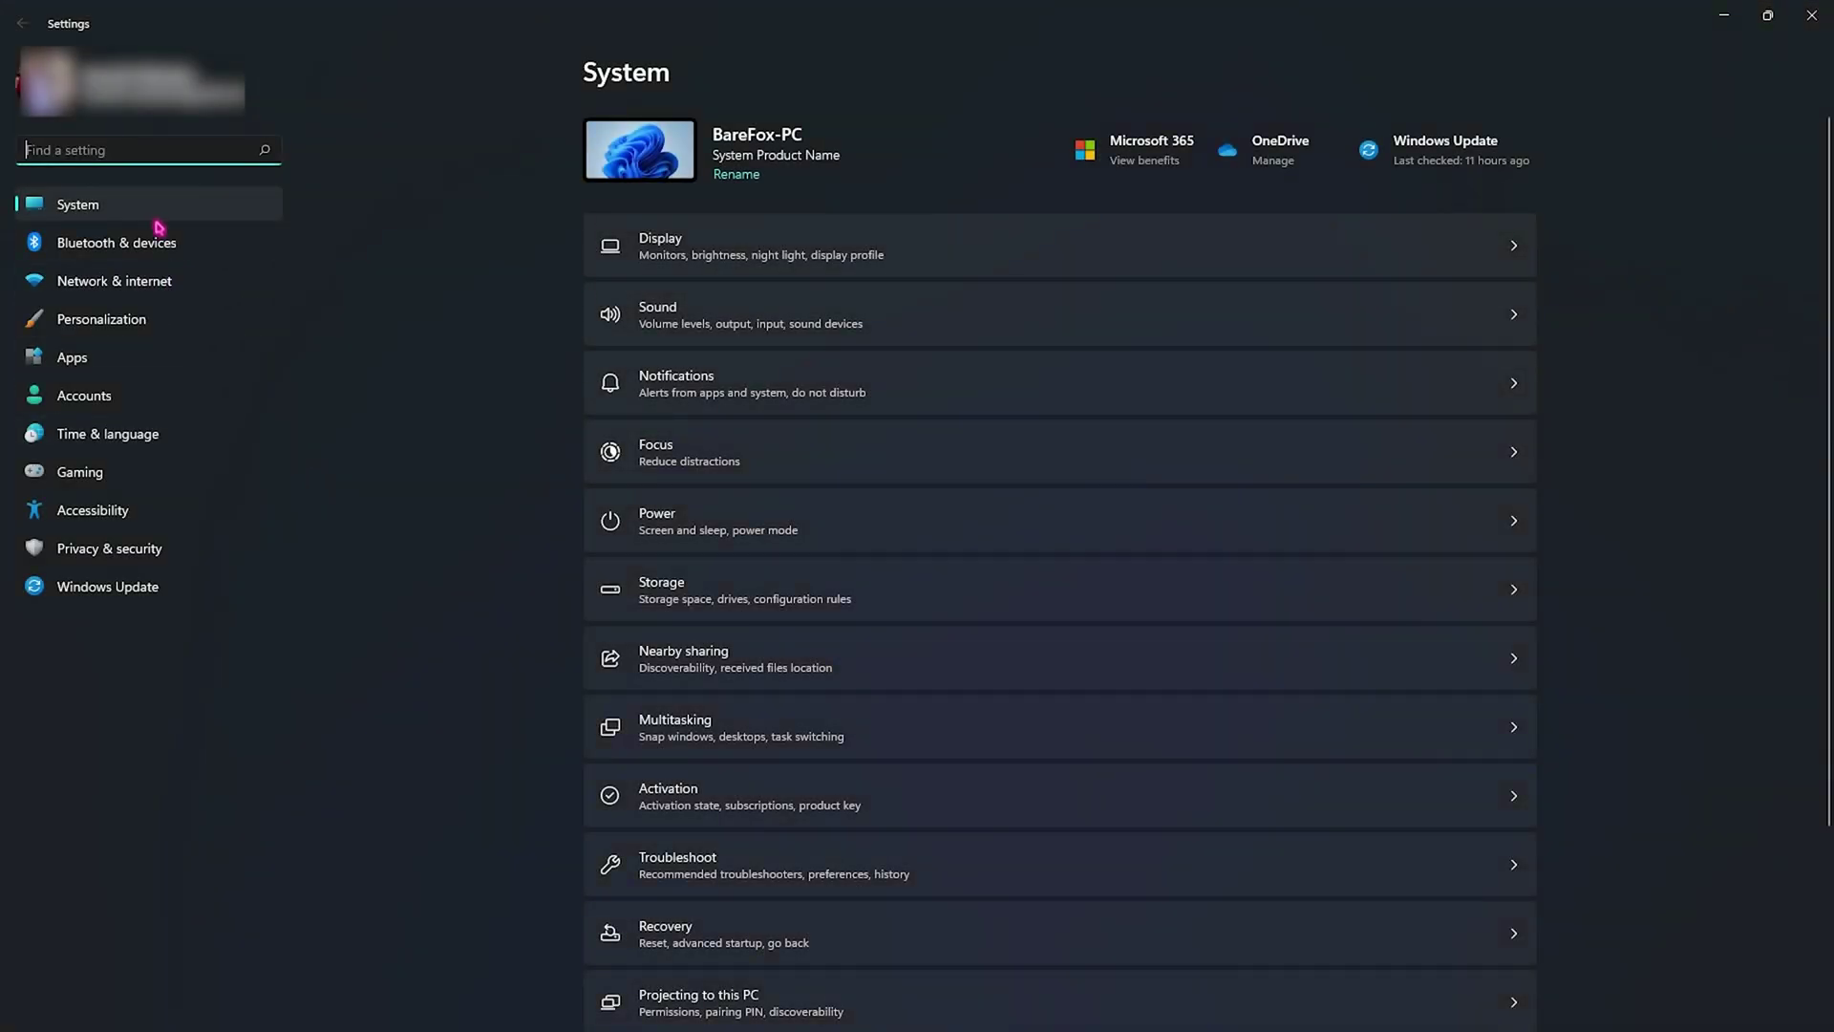
{"action": "left_click", "coordinate": [108, 472]}
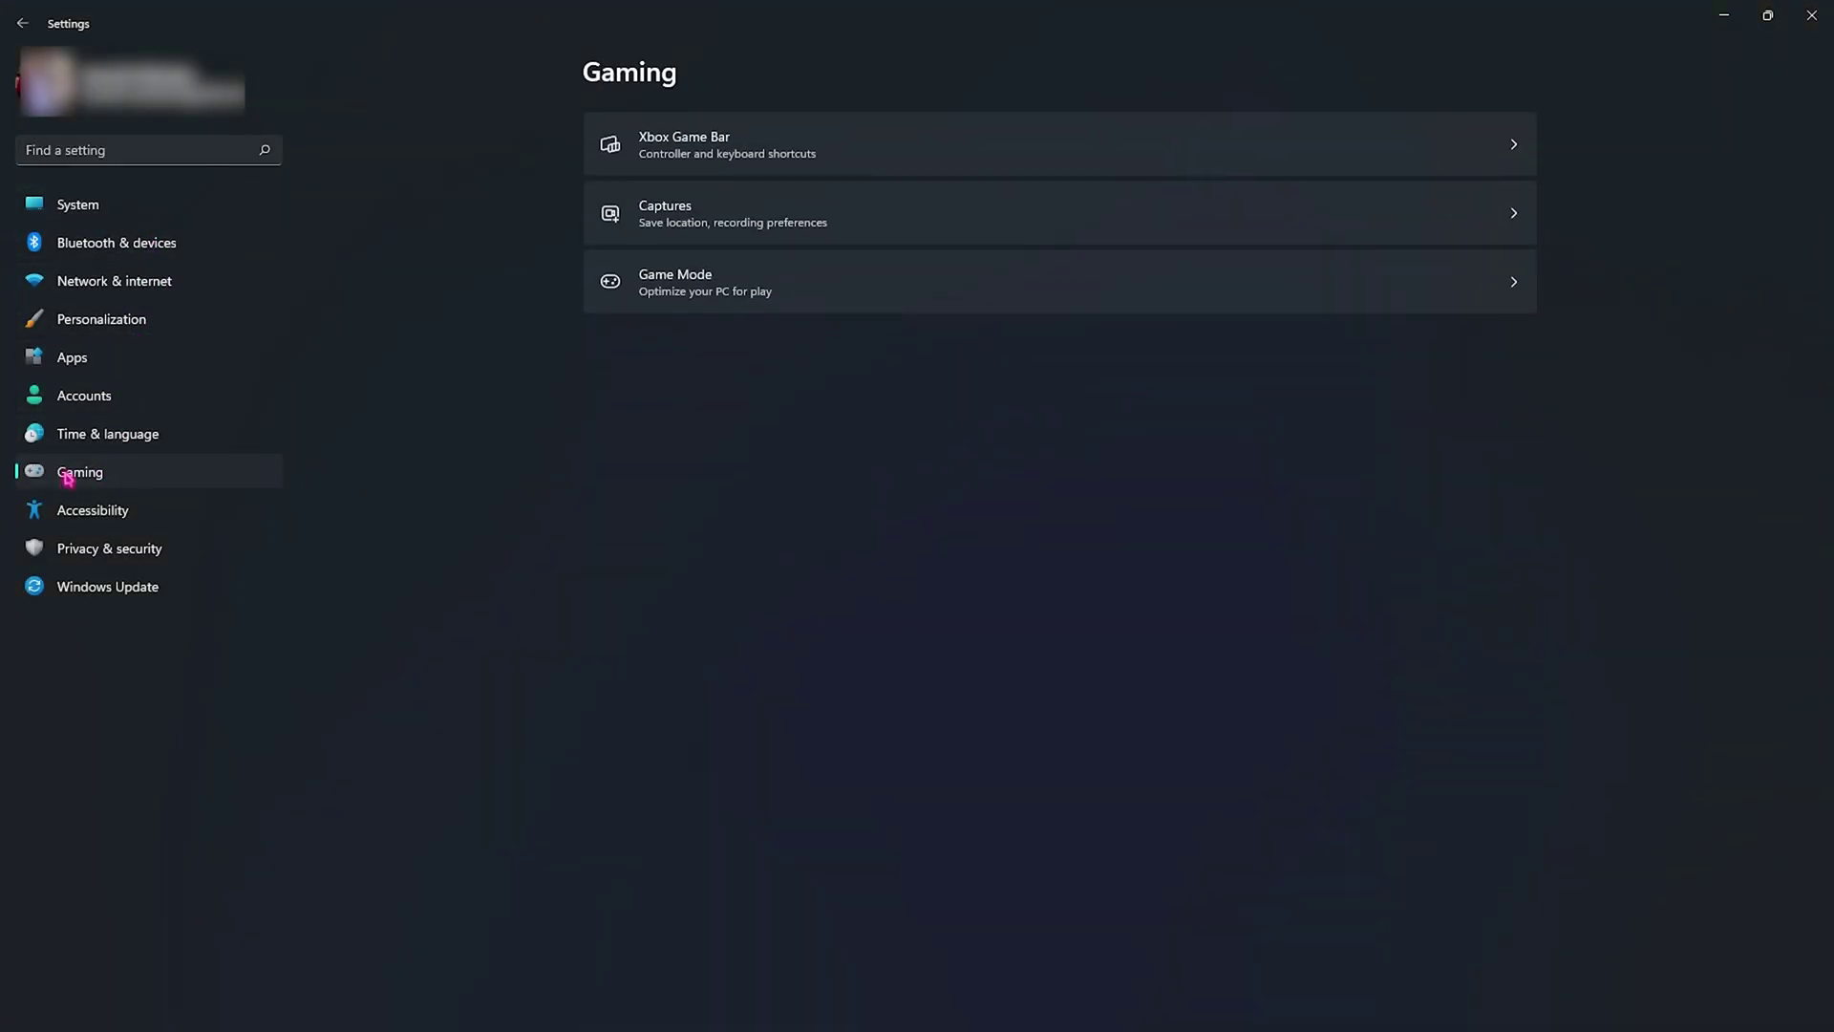
{"action": "left_click", "coordinate": [684, 294]}
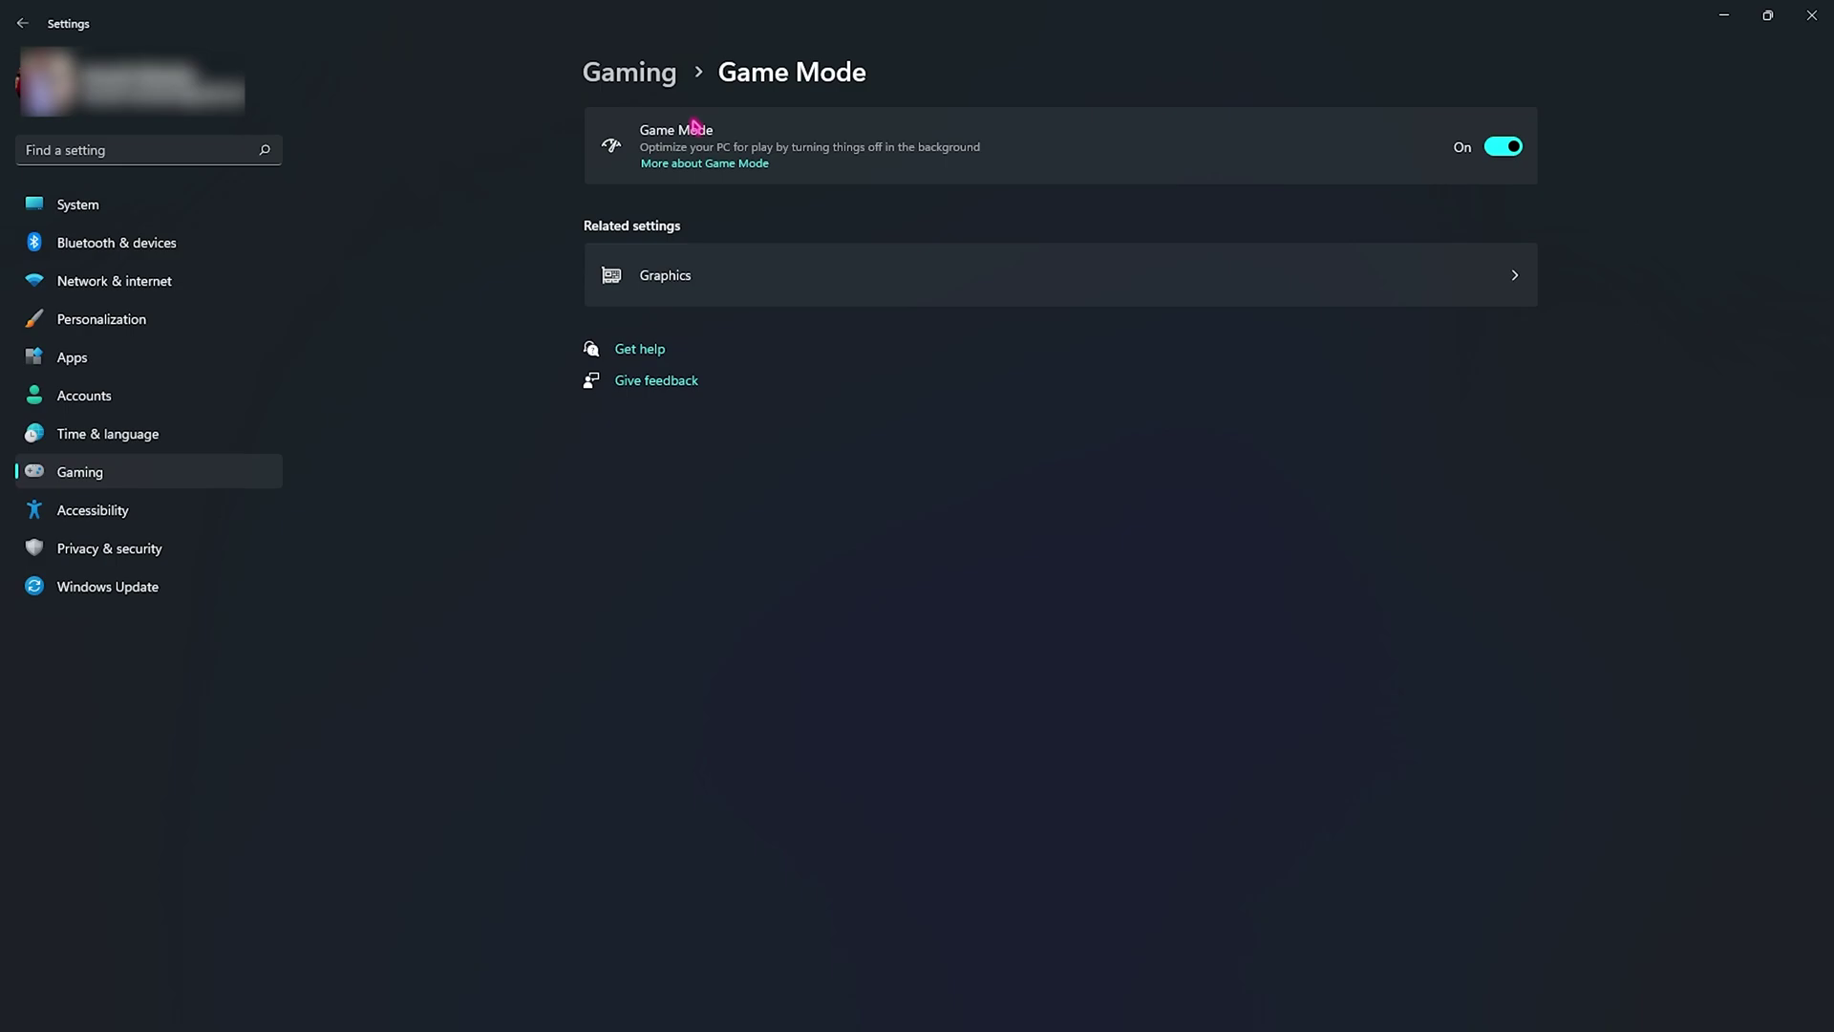
Step: Review the hardware-accelerated GPU scheduling and windowed games optimizations in the default graphics settings, and return to the Graphics page
{"action": "left_click", "coordinate": [657, 282]}
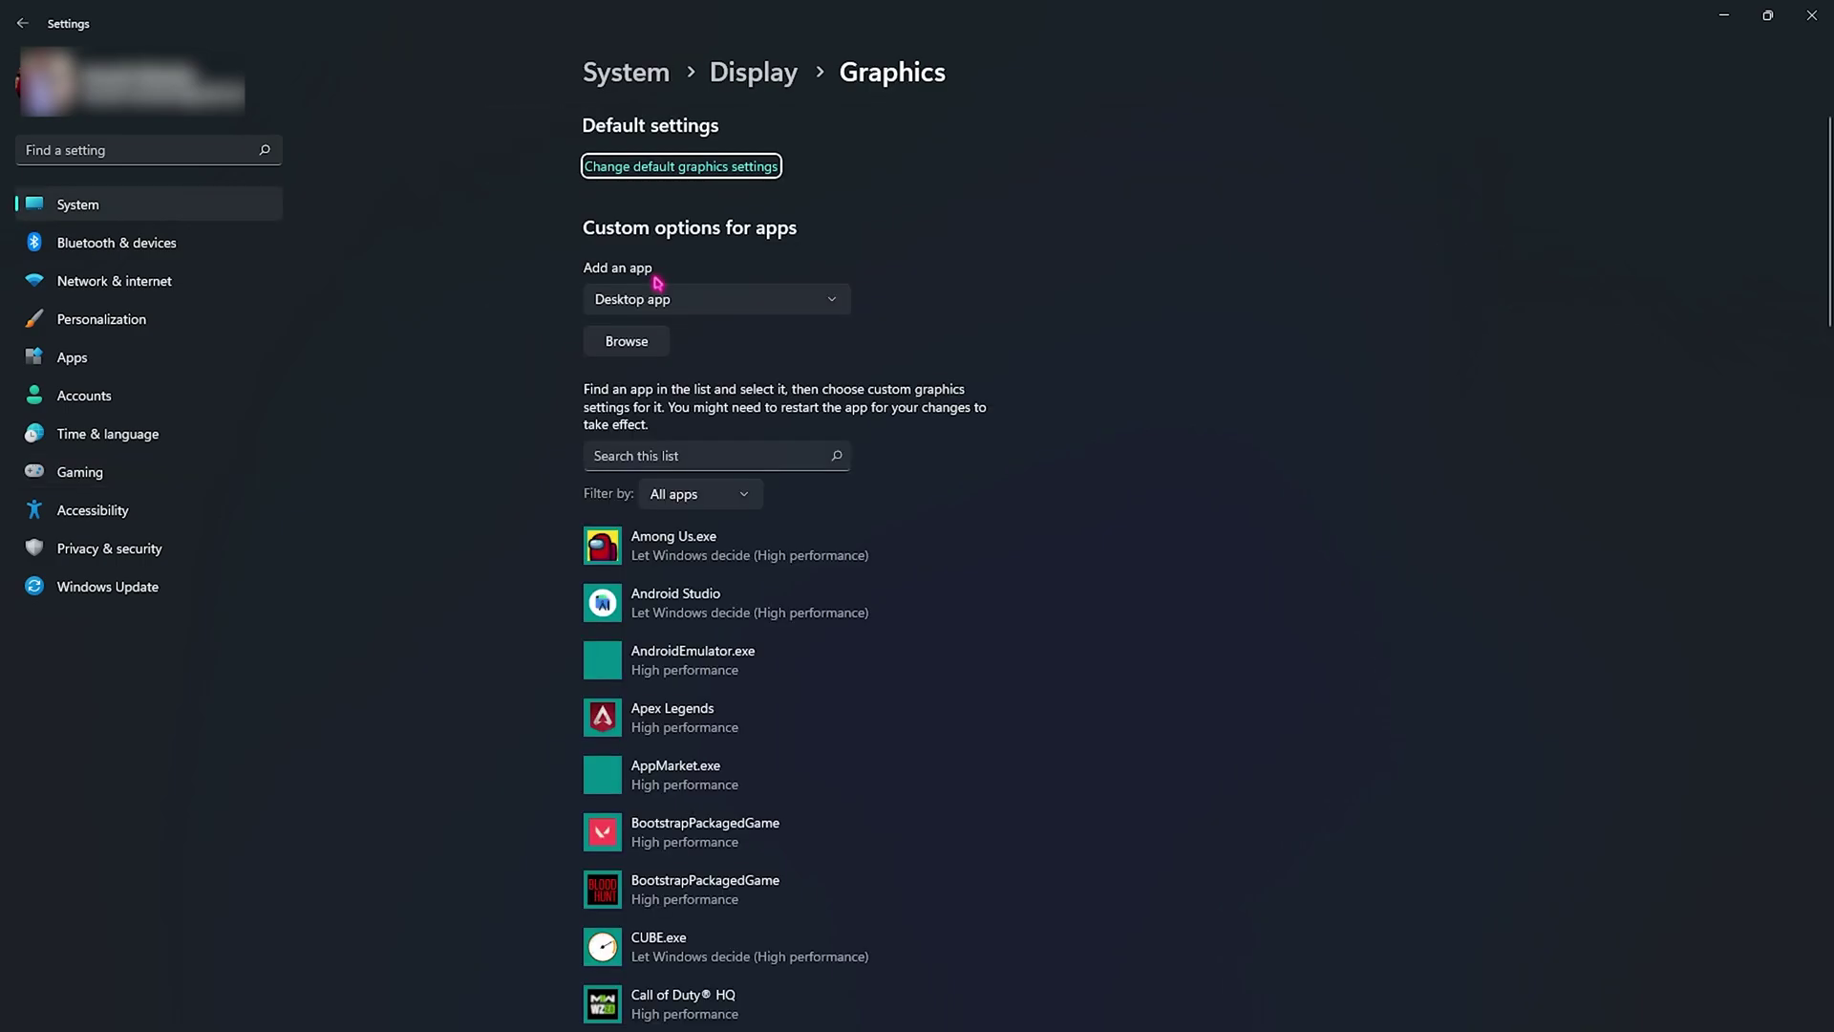
{"action": "left_click", "coordinate": [686, 167]}
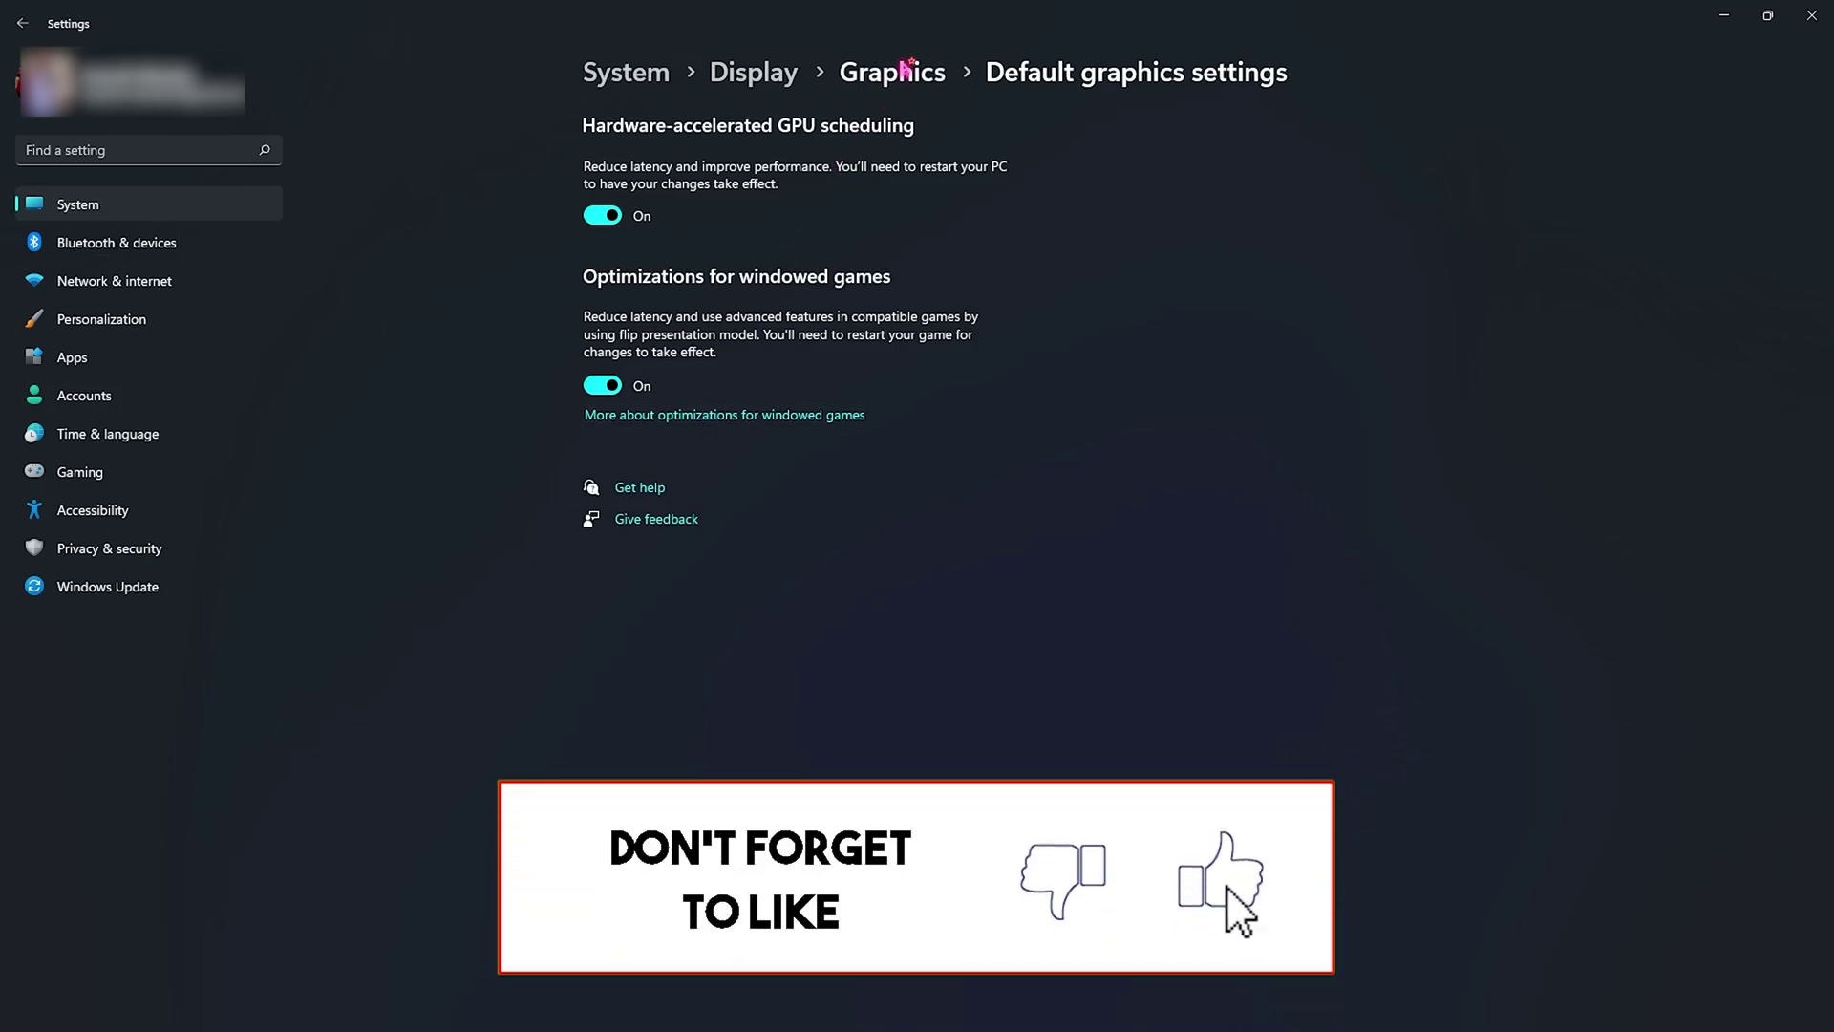
{"action": "left_click", "coordinate": [892, 74]}
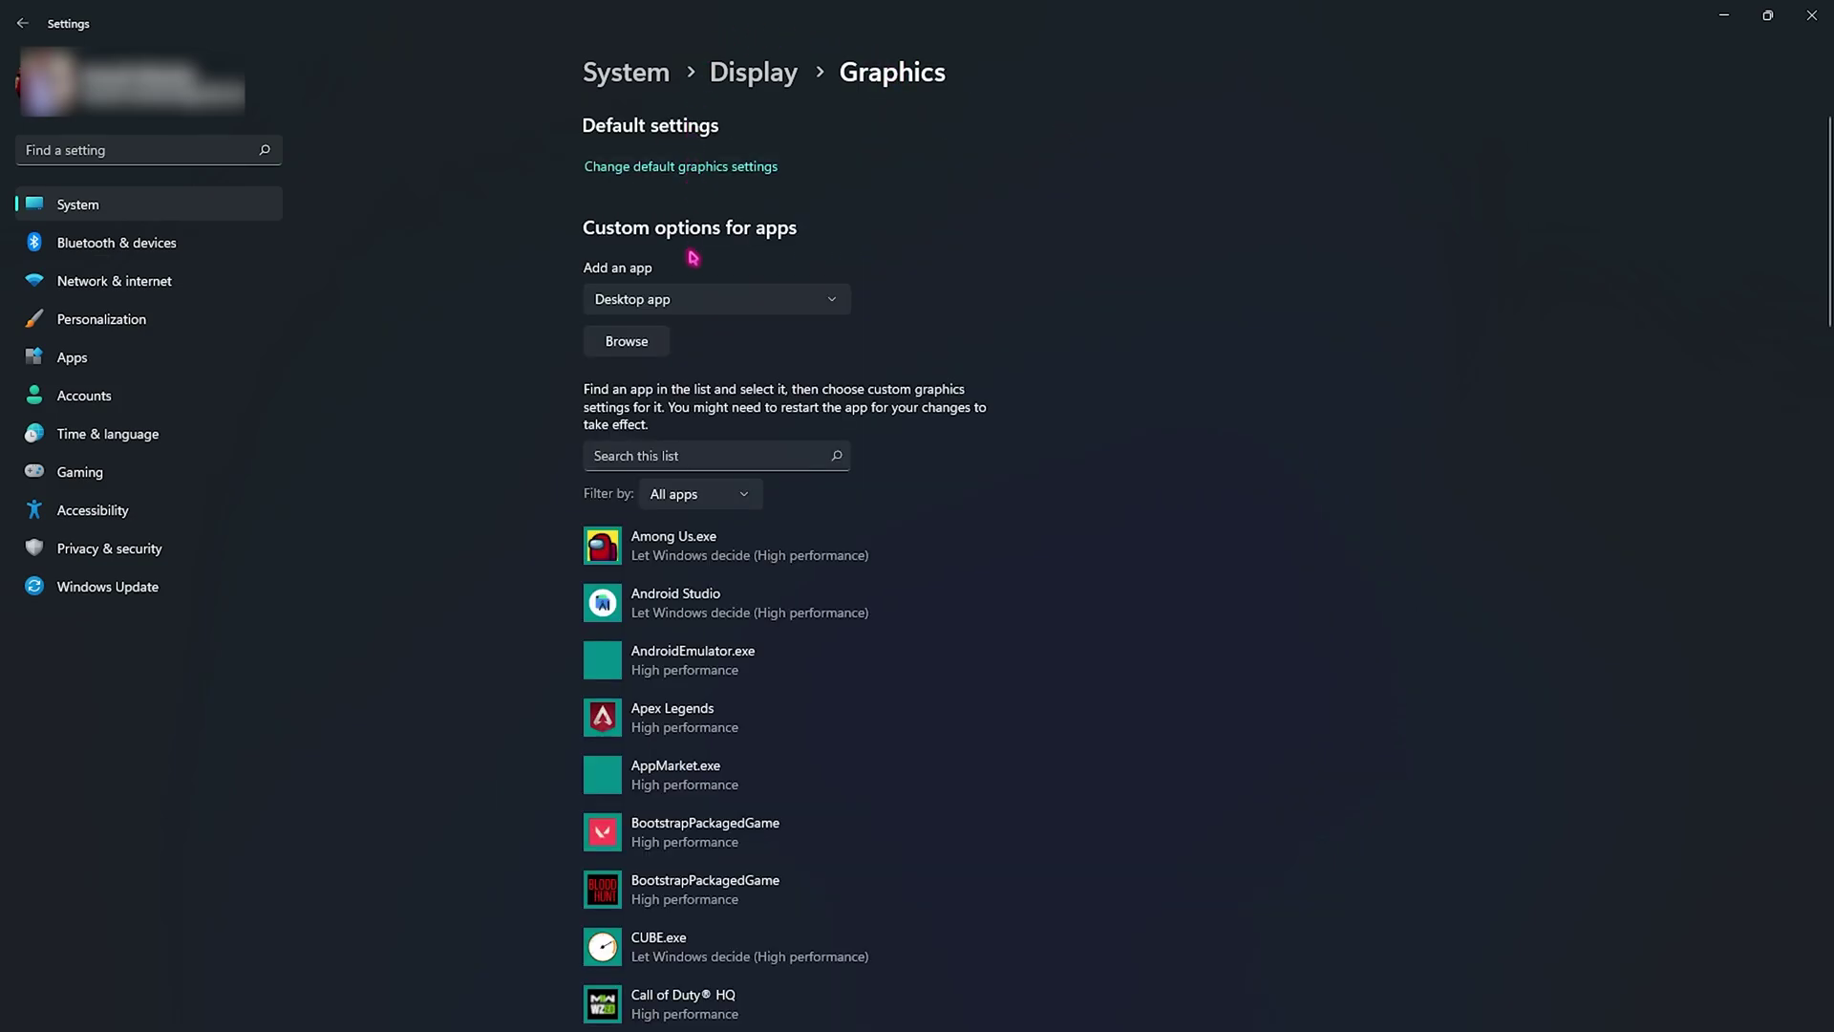
Step: Add TslGame.exe from the PUBG\TslGame\Binaries\Win64 folder to the custom graphics options for apps
{"action": "left_click", "coordinate": [627, 342]}
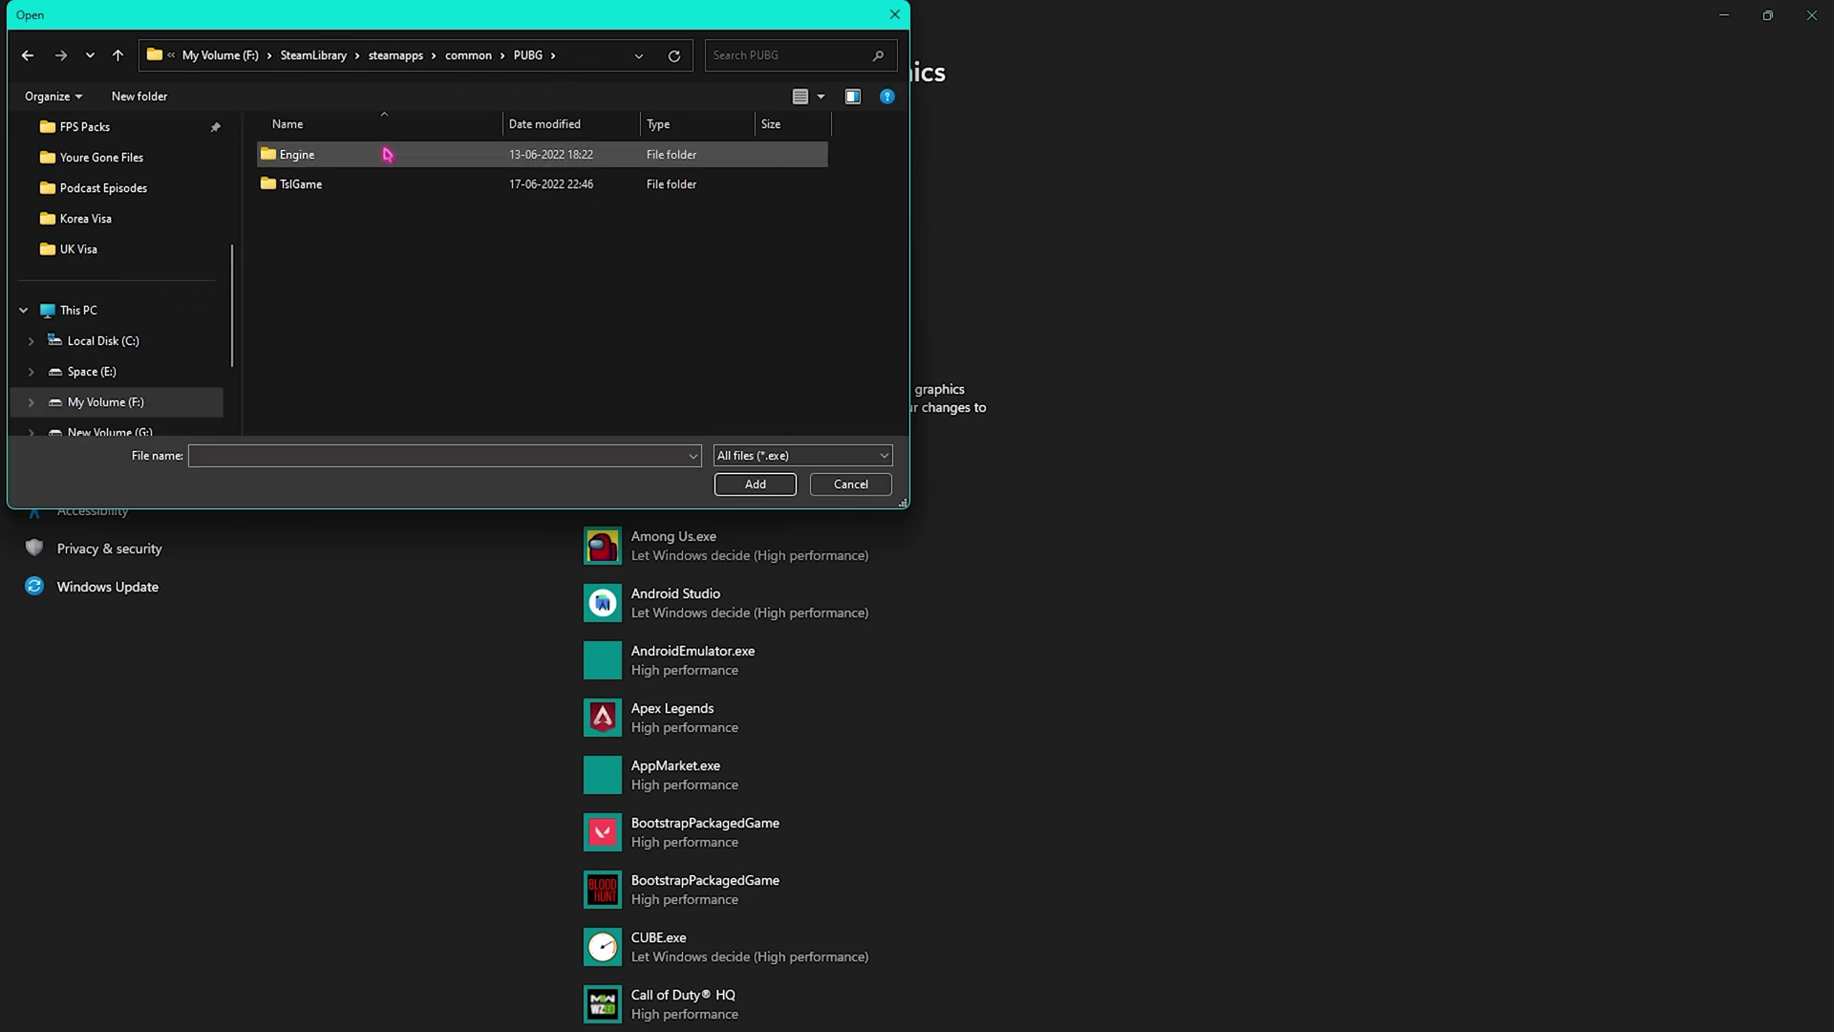
{"action": "double_click", "coordinate": [362, 189]}
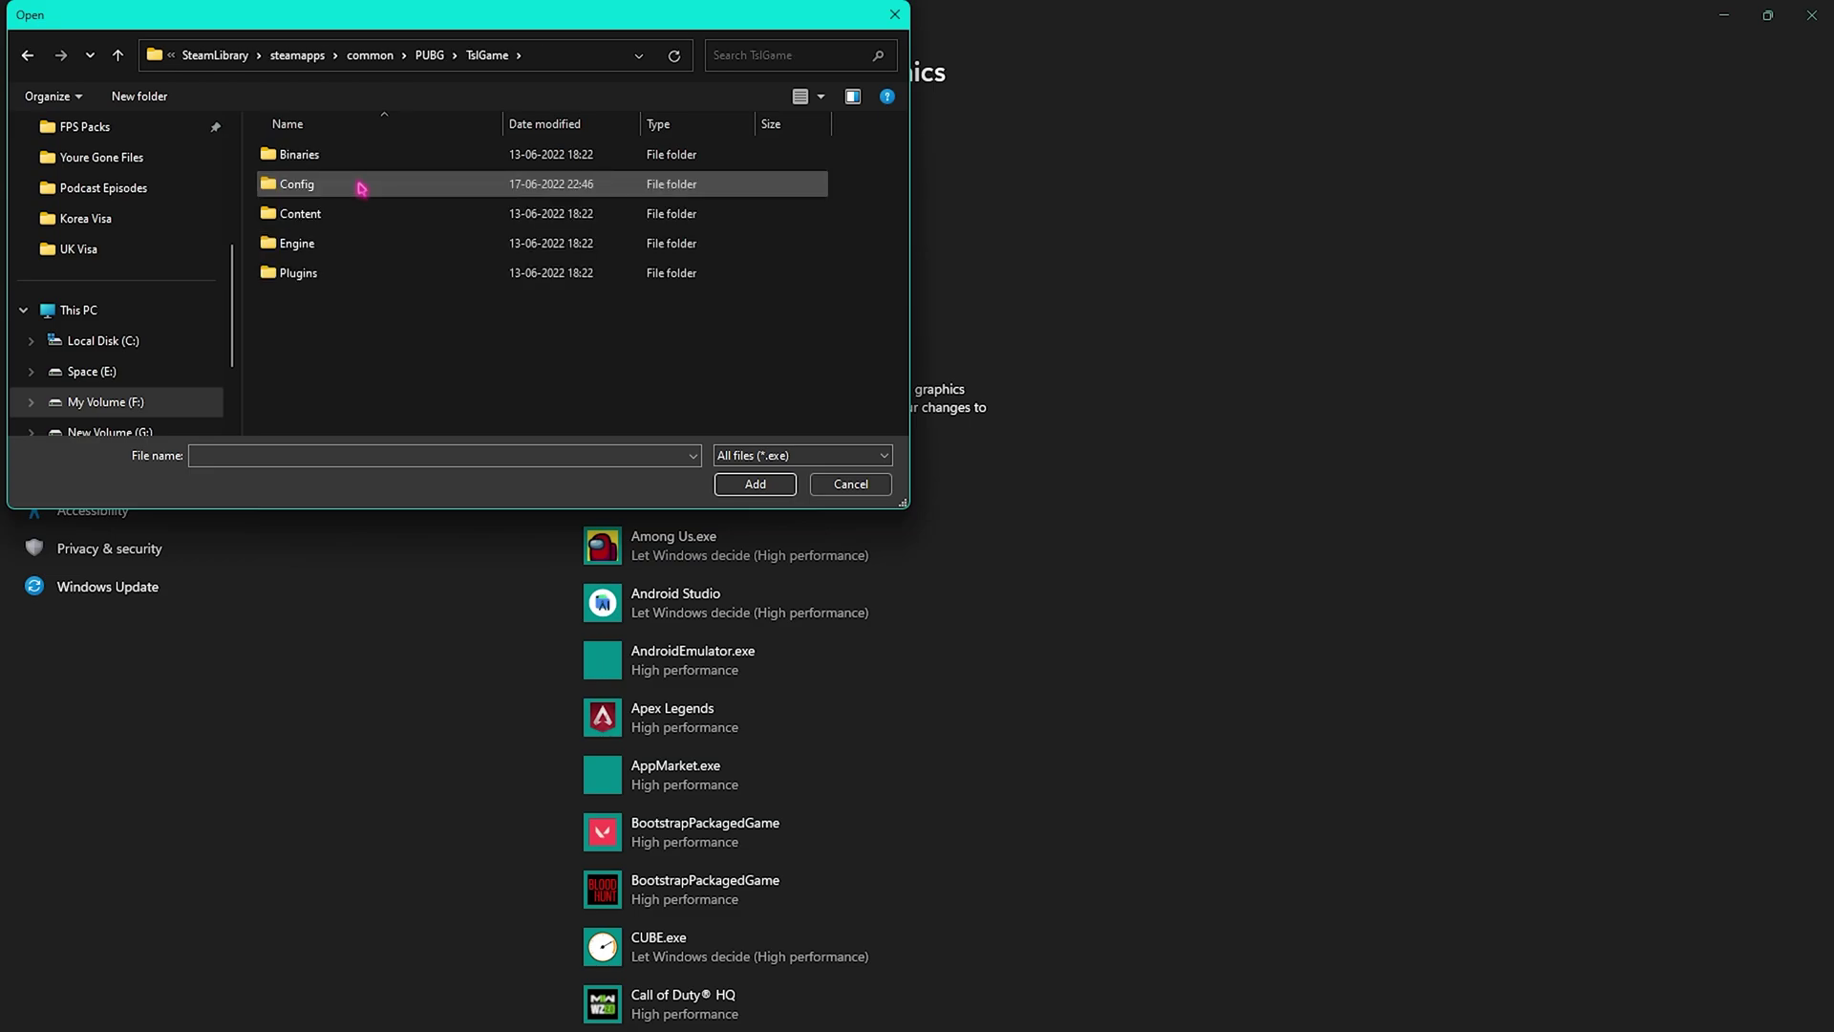
{"action": "double_click", "coordinate": [346, 158]}
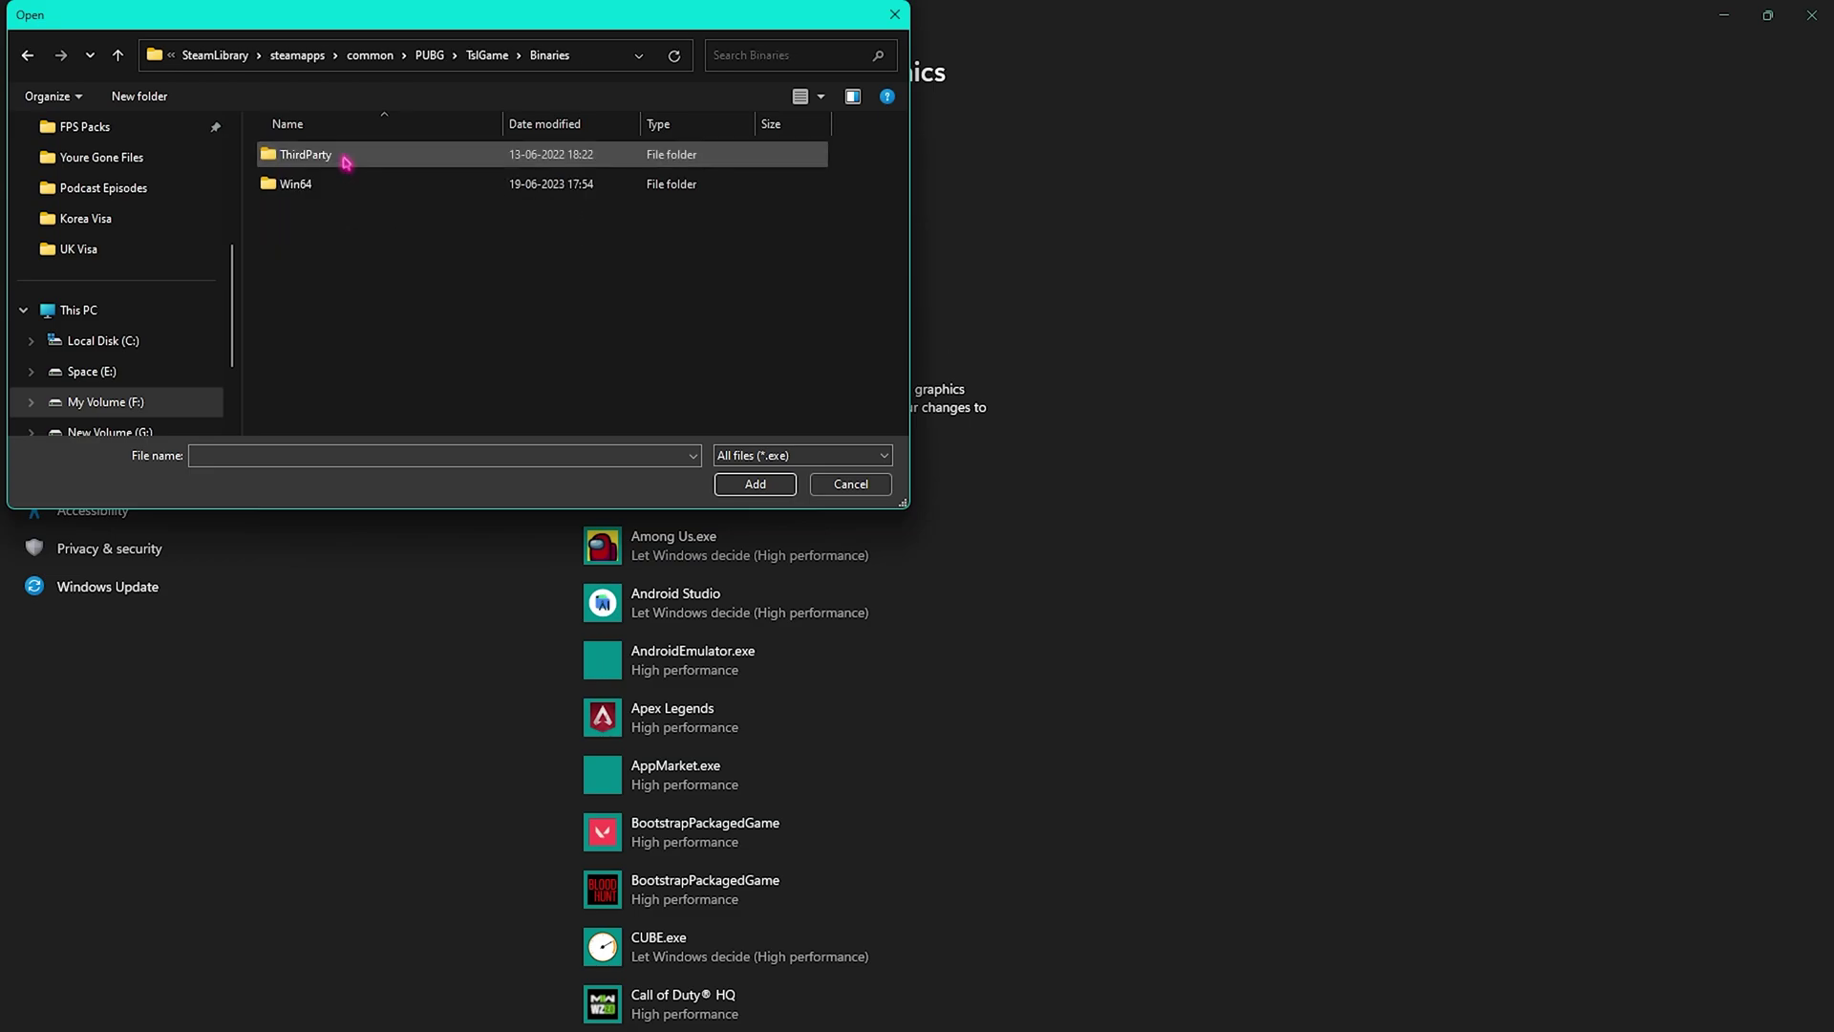
{"action": "double_click", "coordinate": [331, 182]}
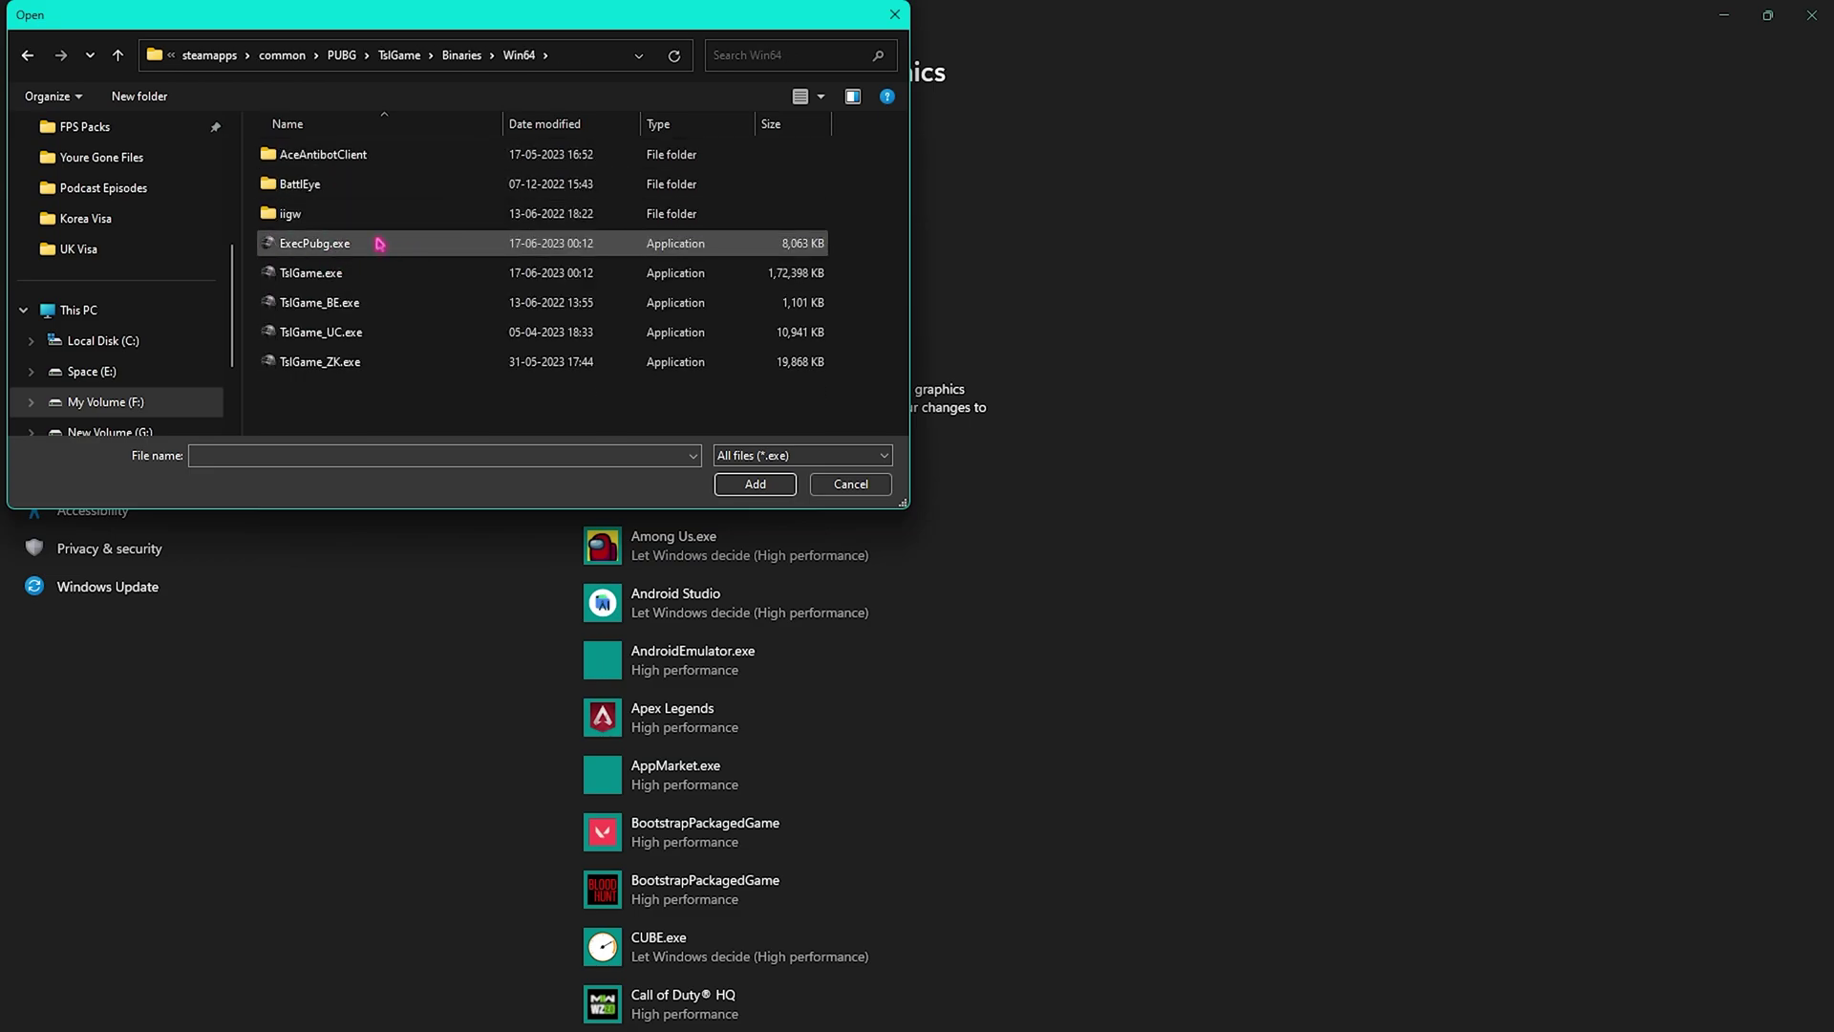
{"action": "left_click", "coordinate": [330, 274]}
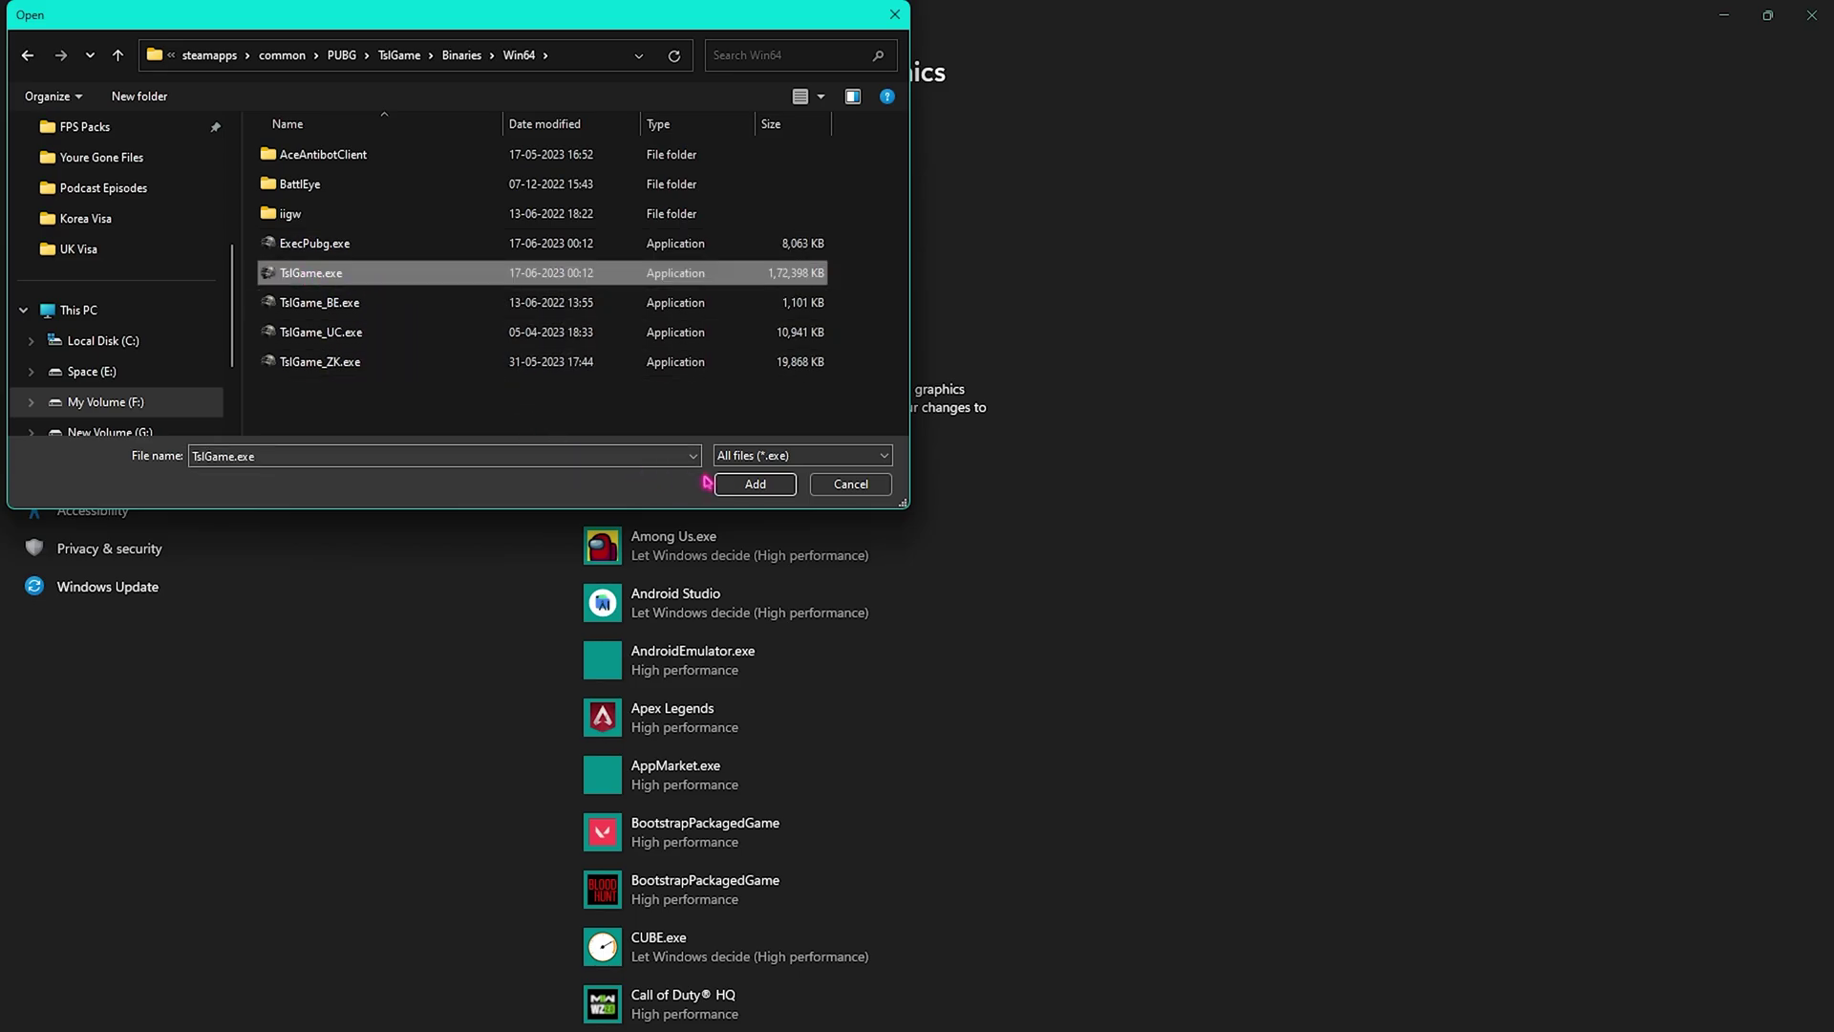
{"action": "left_click", "coordinate": [749, 489]}
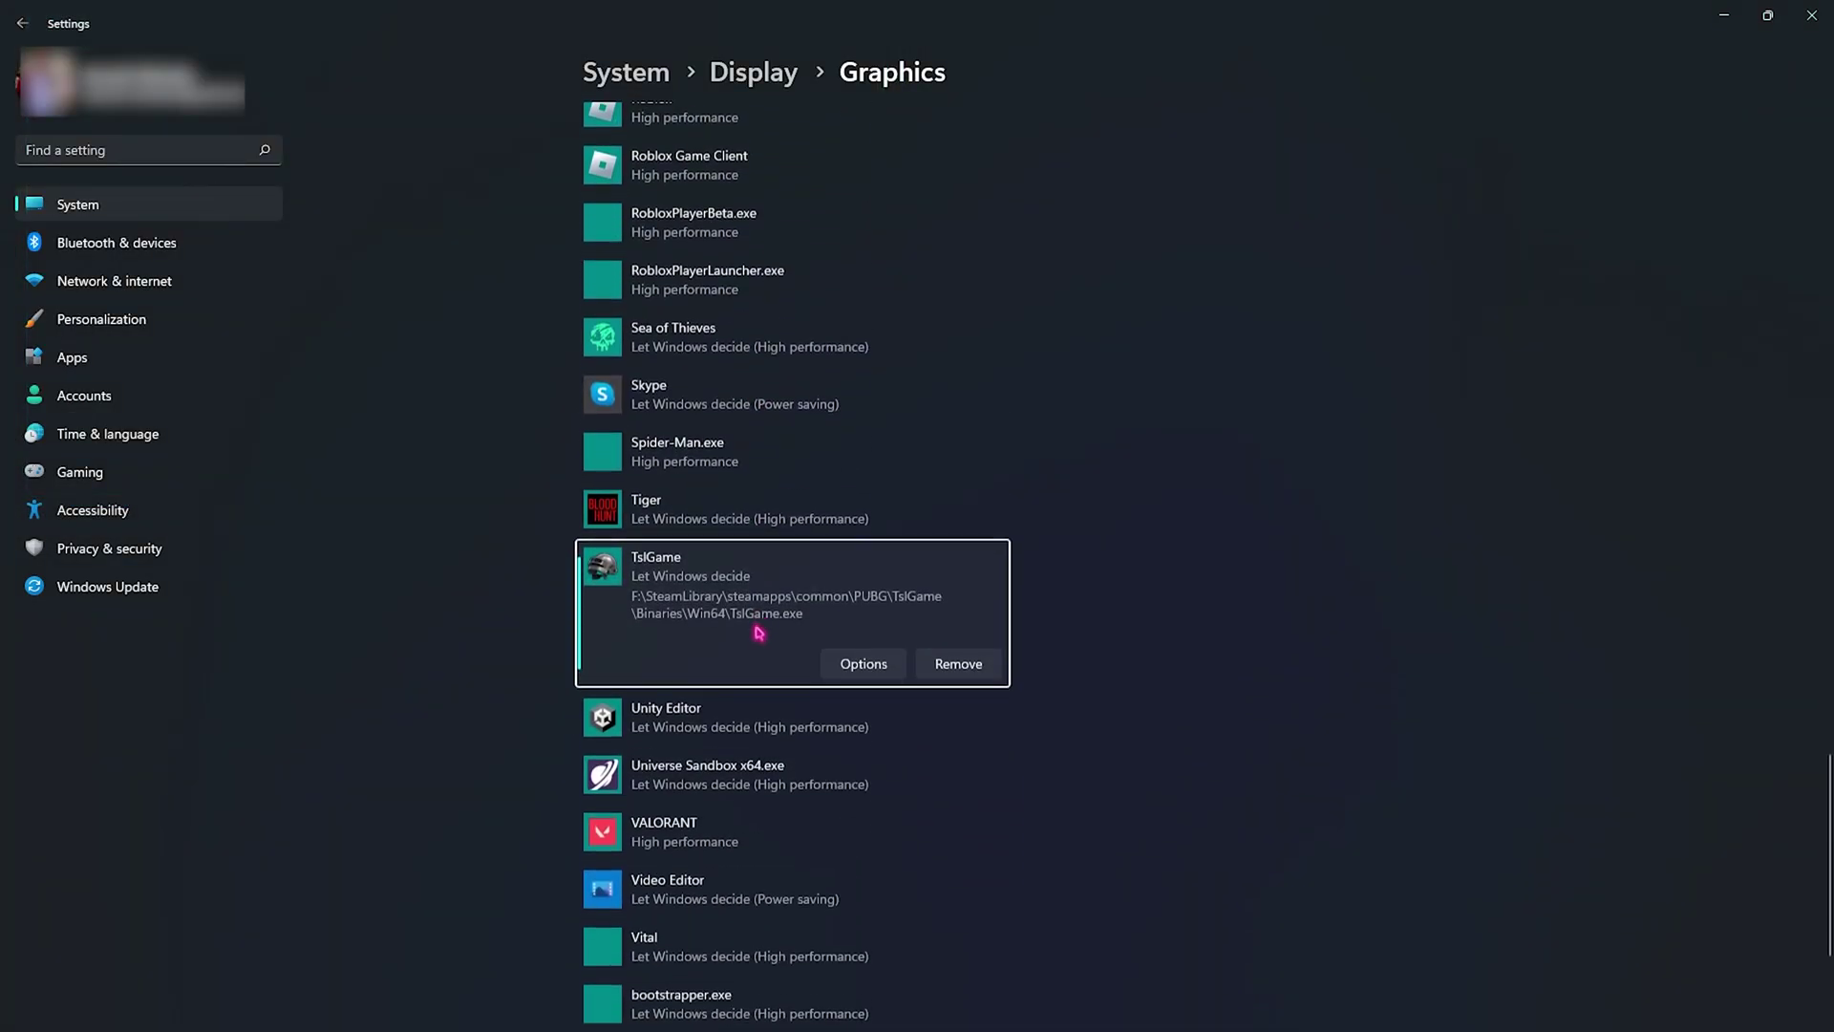
Step: Set the graphics preference of TslGame to High performance and save it
{"action": "left_click", "coordinate": [872, 669]}
{"action": "left_click", "coordinate": [812, 518]}
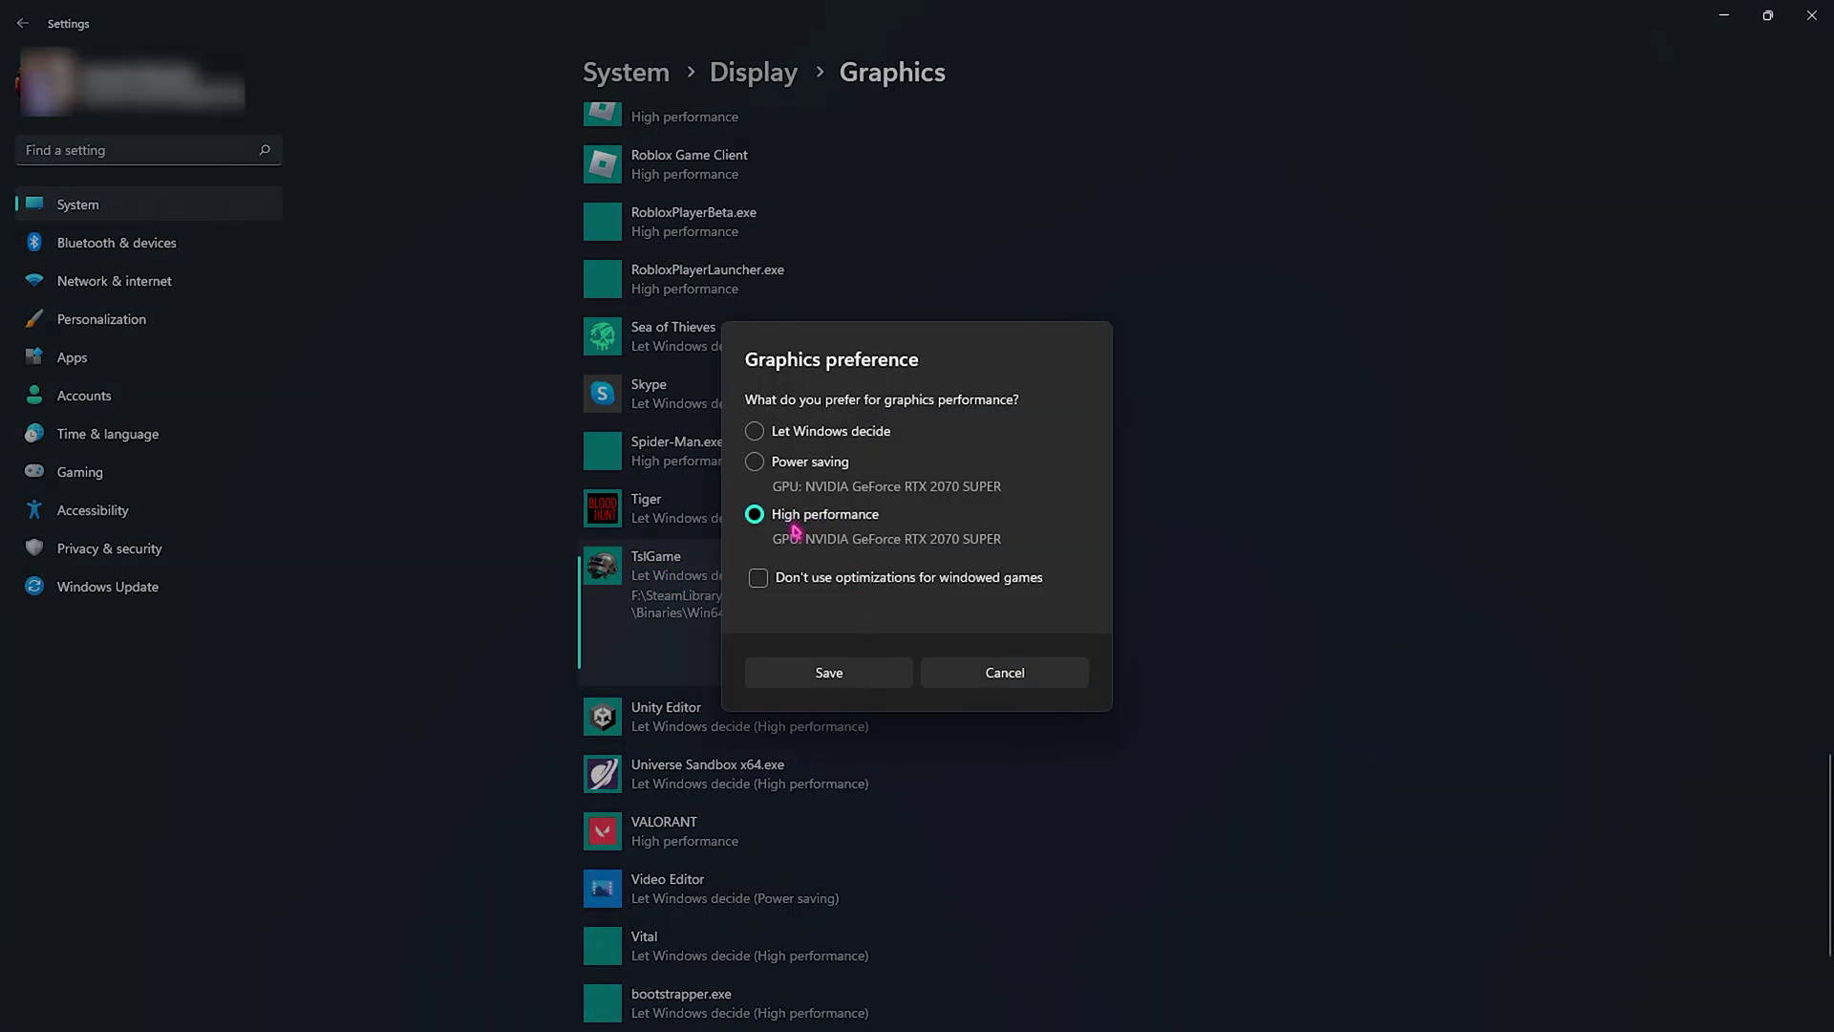
{"action": "left_click", "coordinate": [828, 672]}
Step: Add ExecPubg.exe from the Win64 folder to the custom graphics apps and save its preference as High performance
{"action": "scroll", "coordinate": [872, 532], "scroll_direction": "up", "scroll_amount": 20}
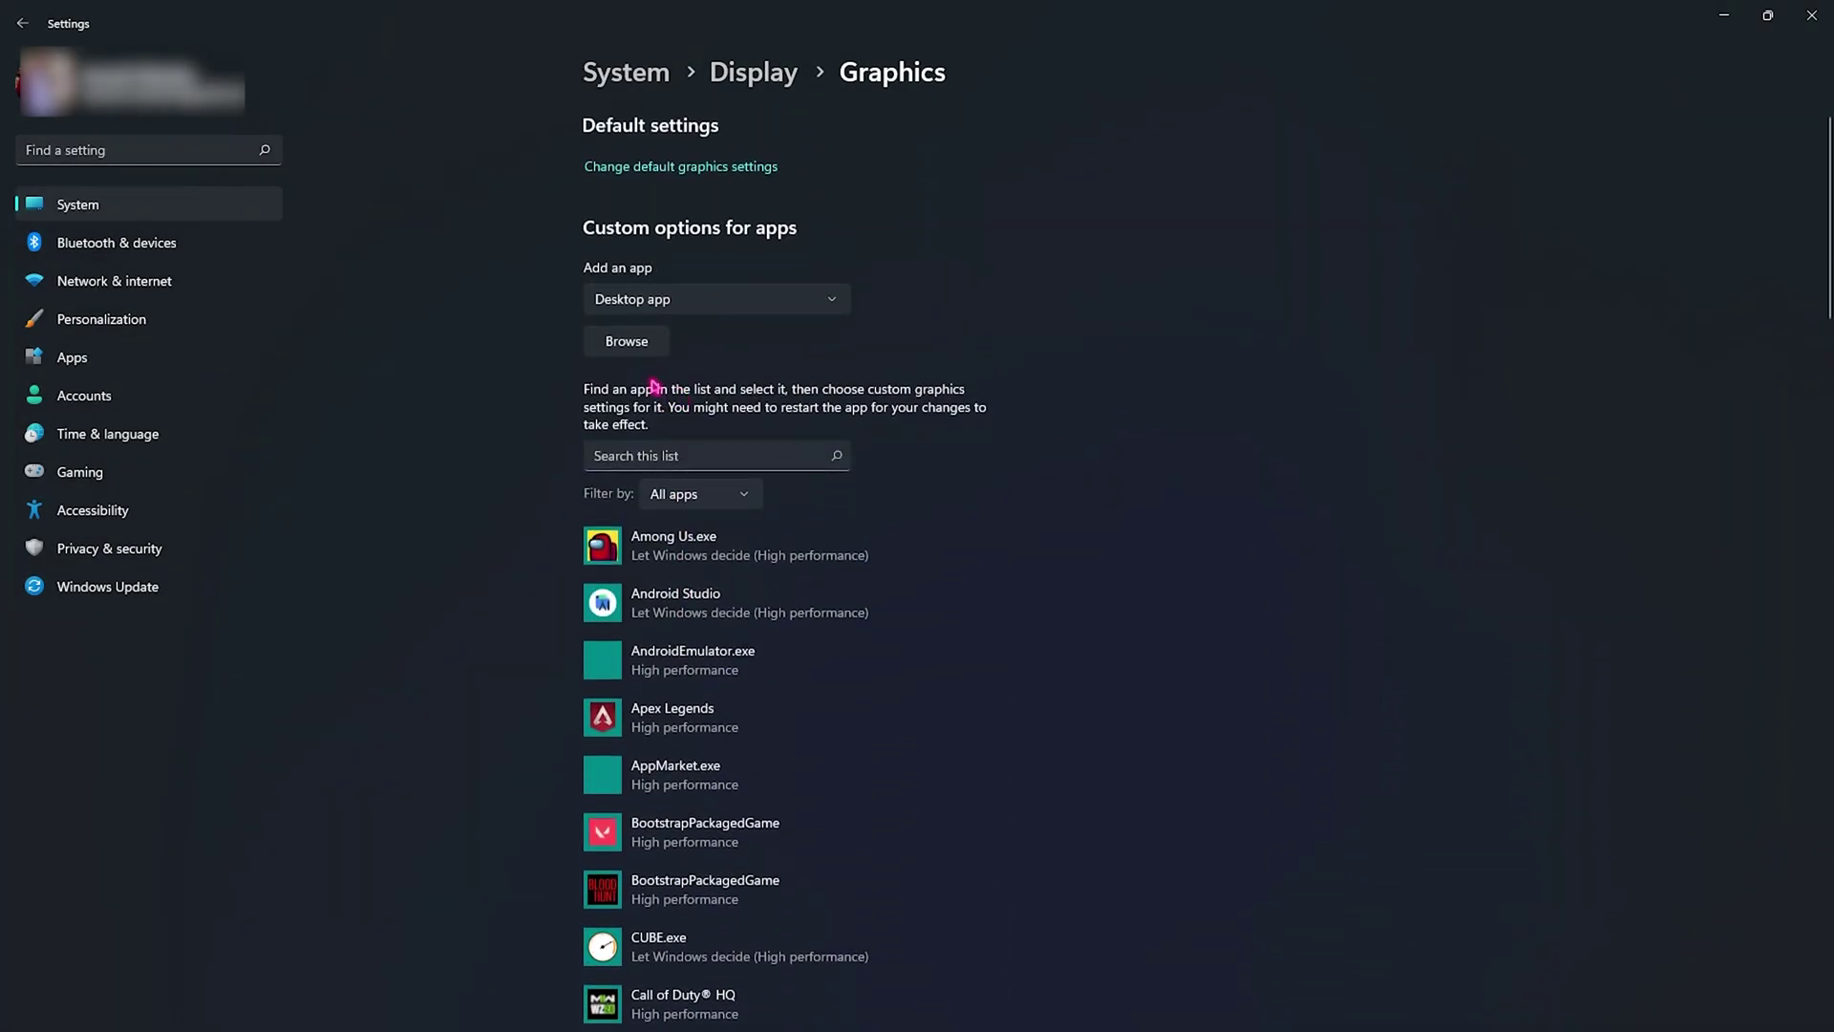
{"action": "left_click", "coordinate": [630, 345]}
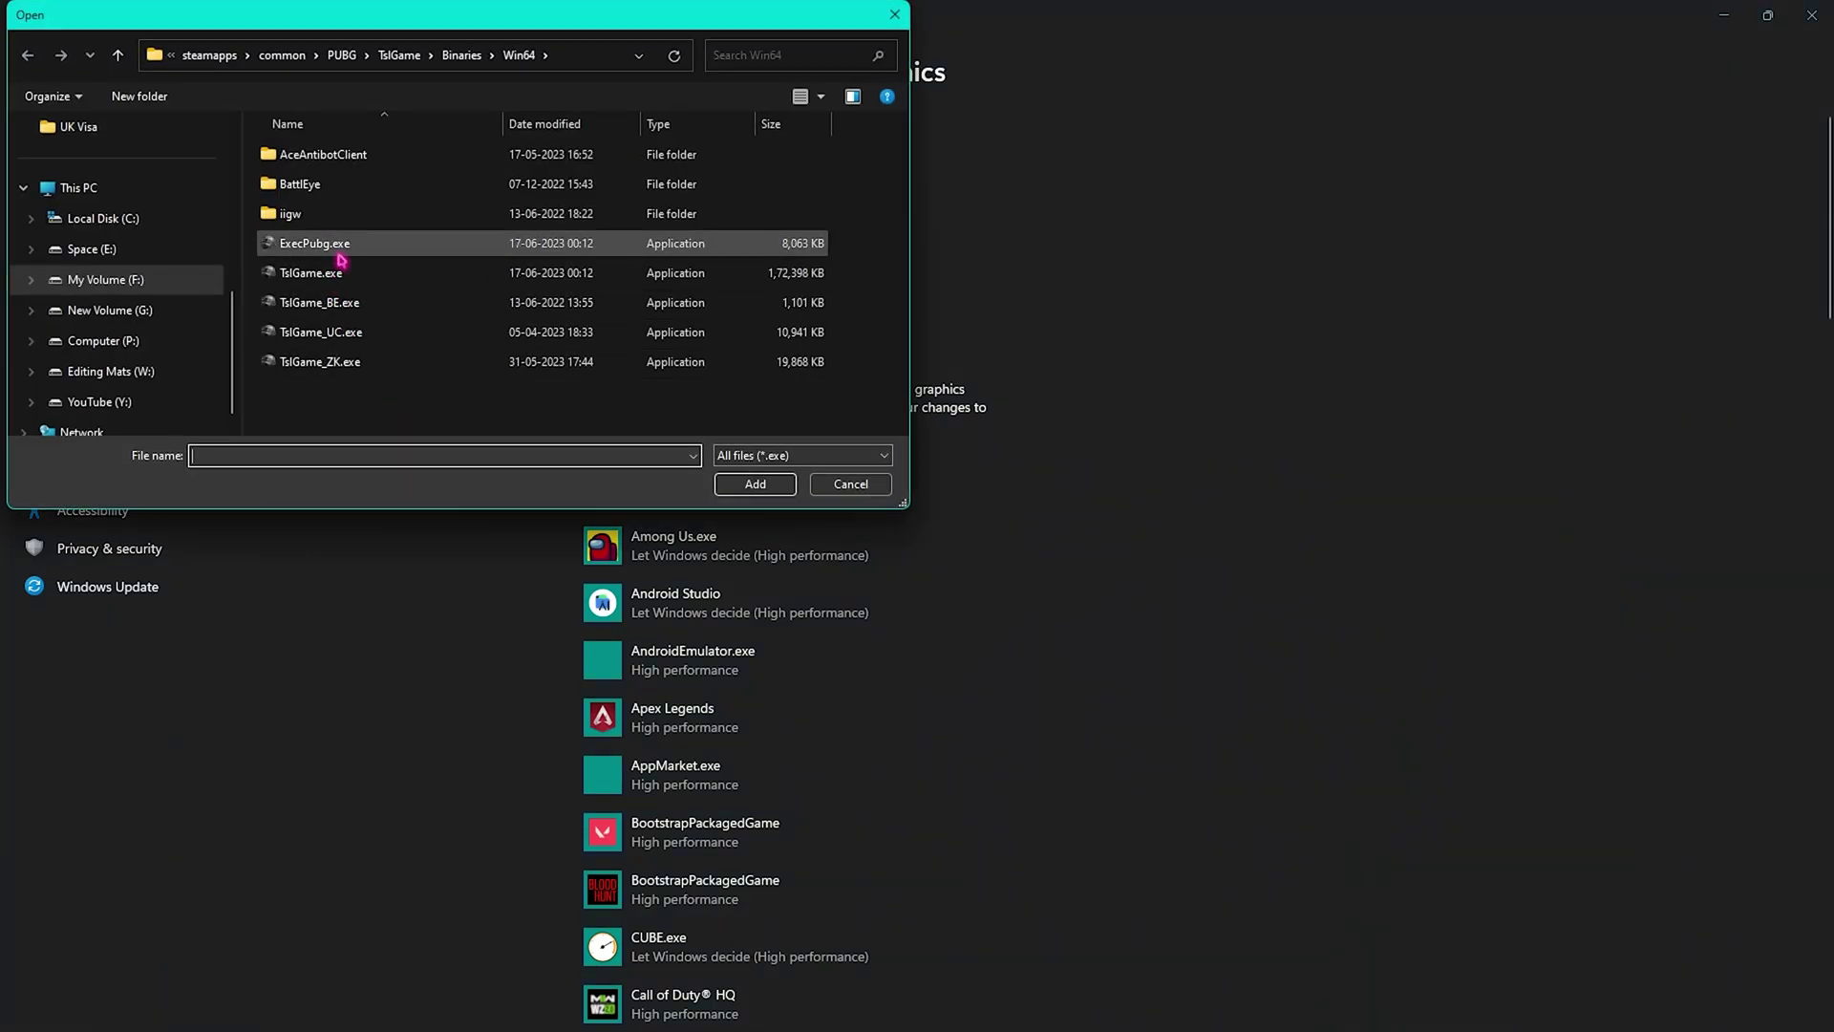
{"action": "left_click", "coordinate": [286, 245]}
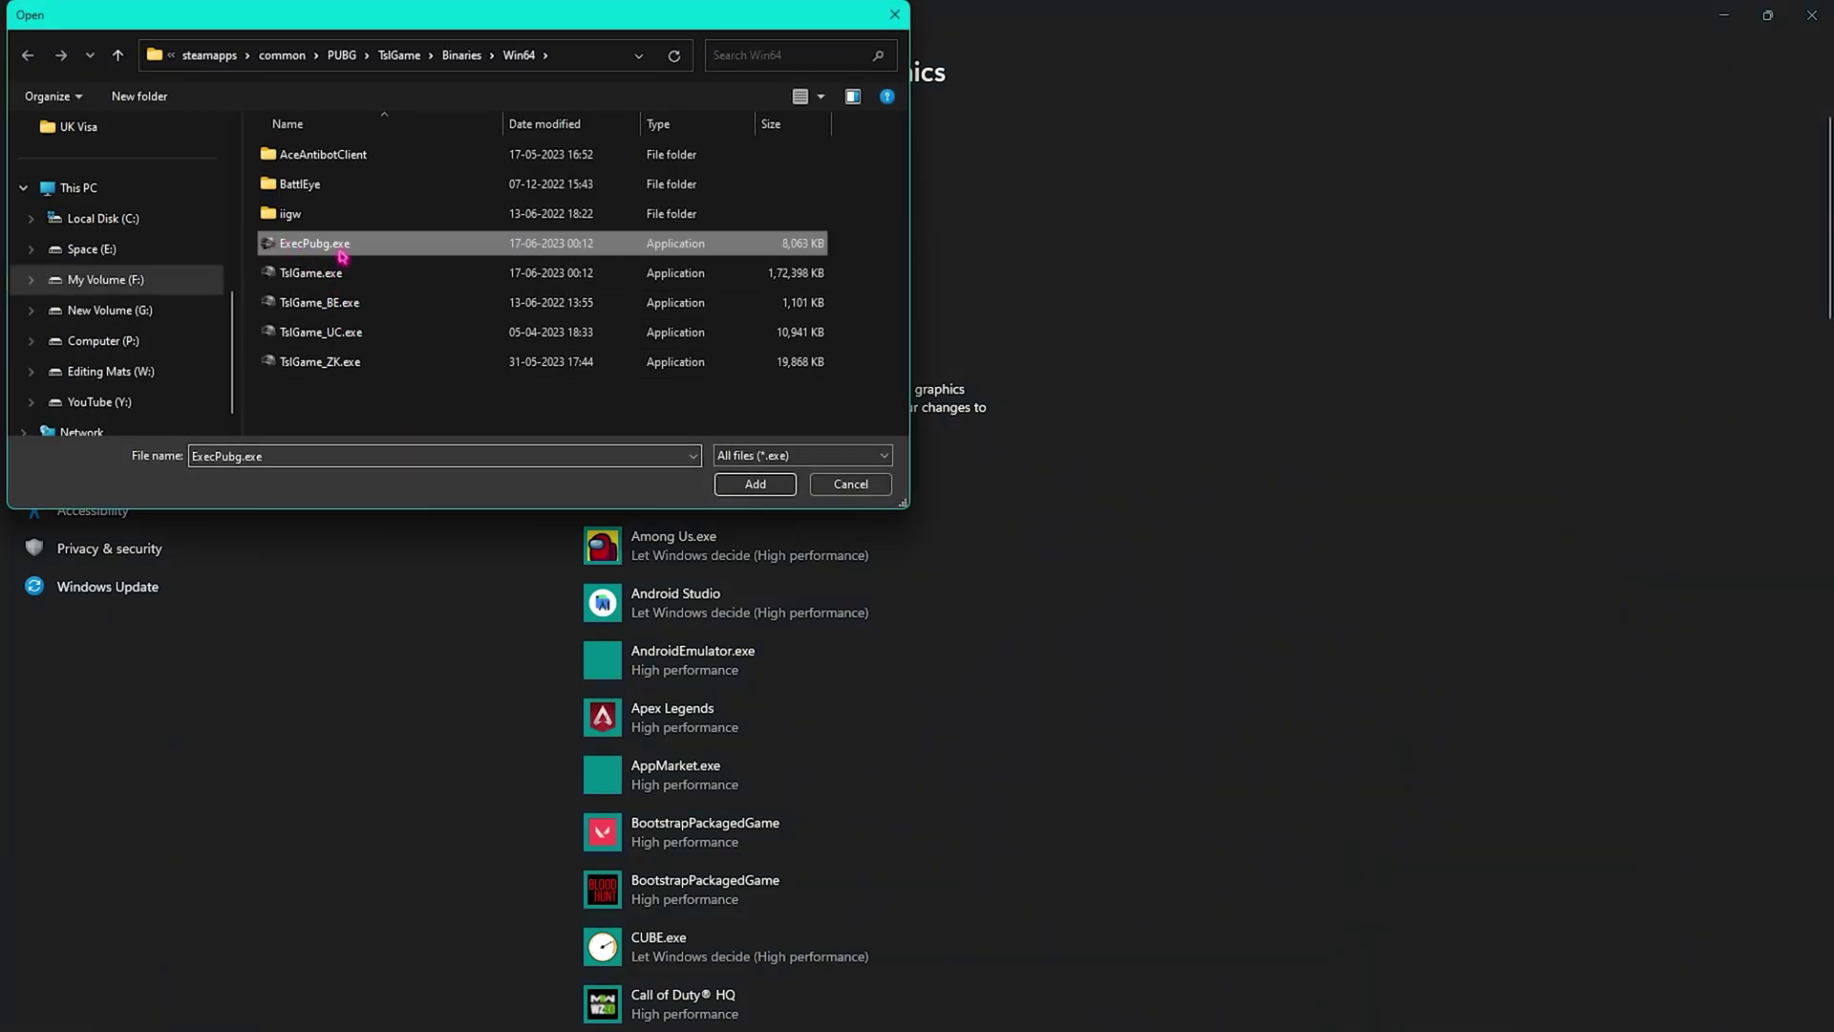
{"action": "left_click", "coordinate": [722, 485]}
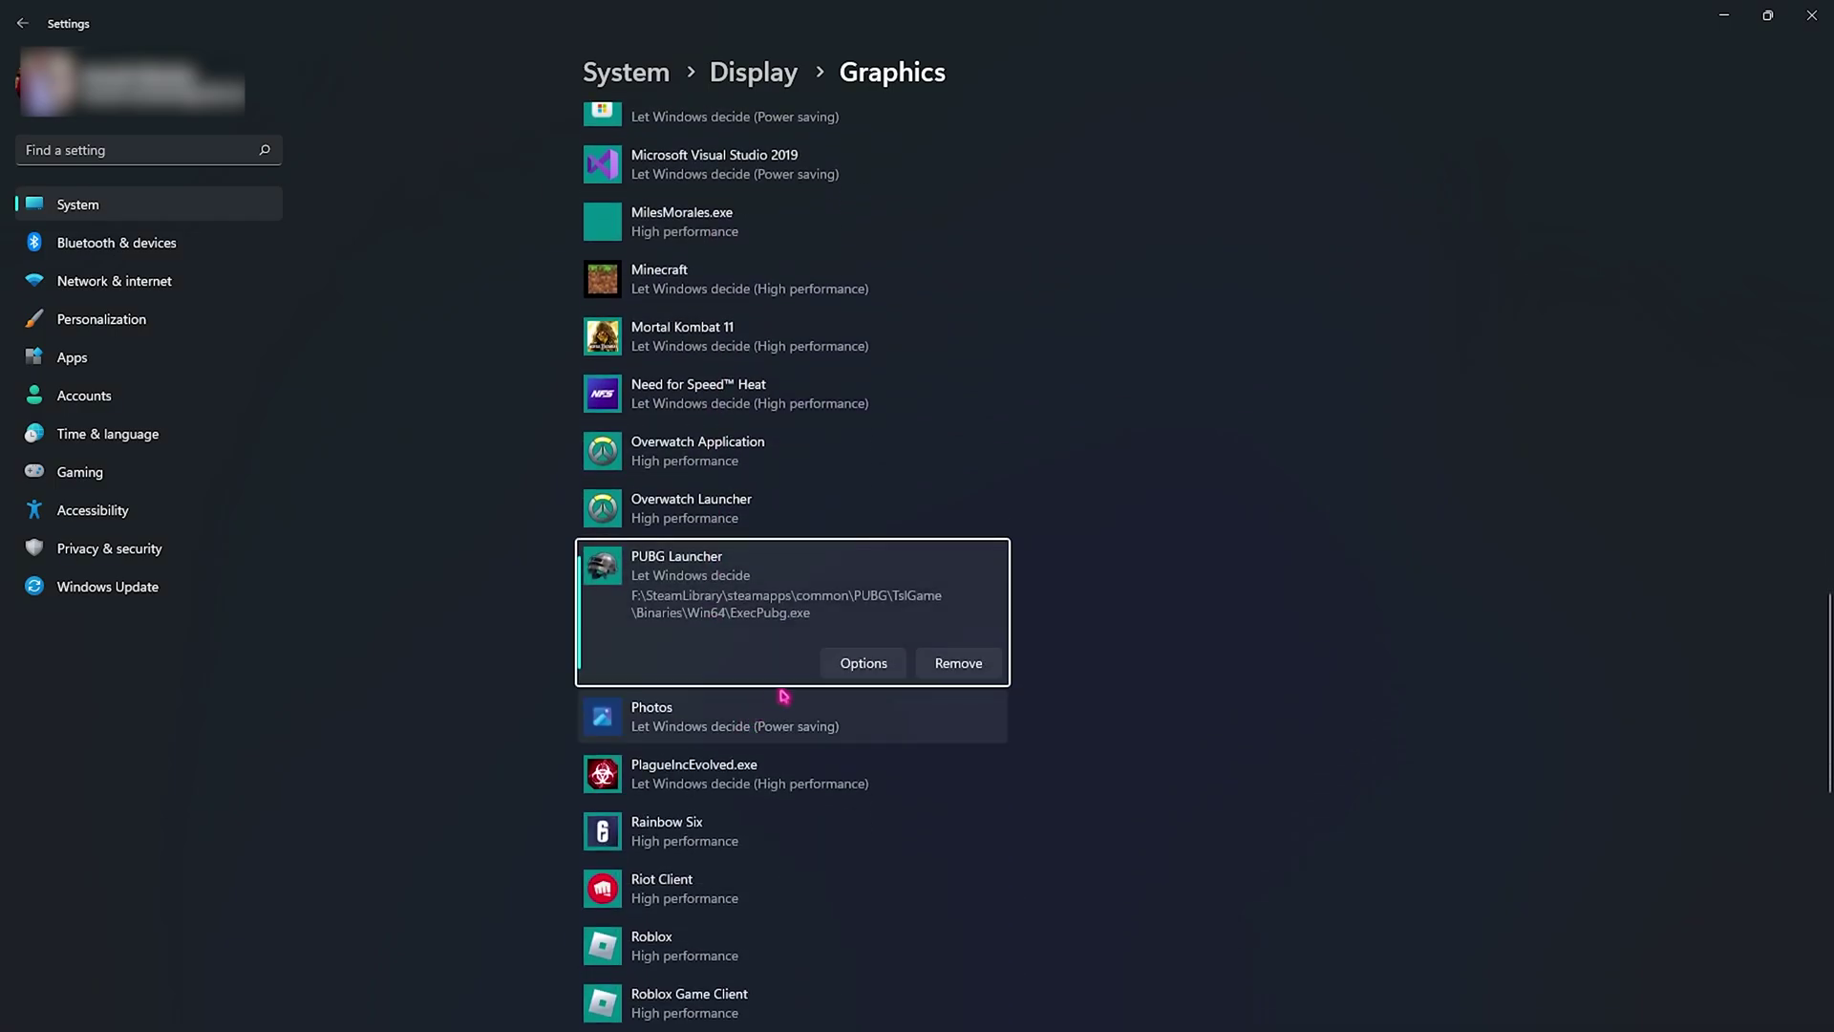
{"action": "left_click", "coordinate": [849, 670]}
{"action": "left_click", "coordinate": [801, 521]}
{"action": "left_click", "coordinate": [800, 676]}
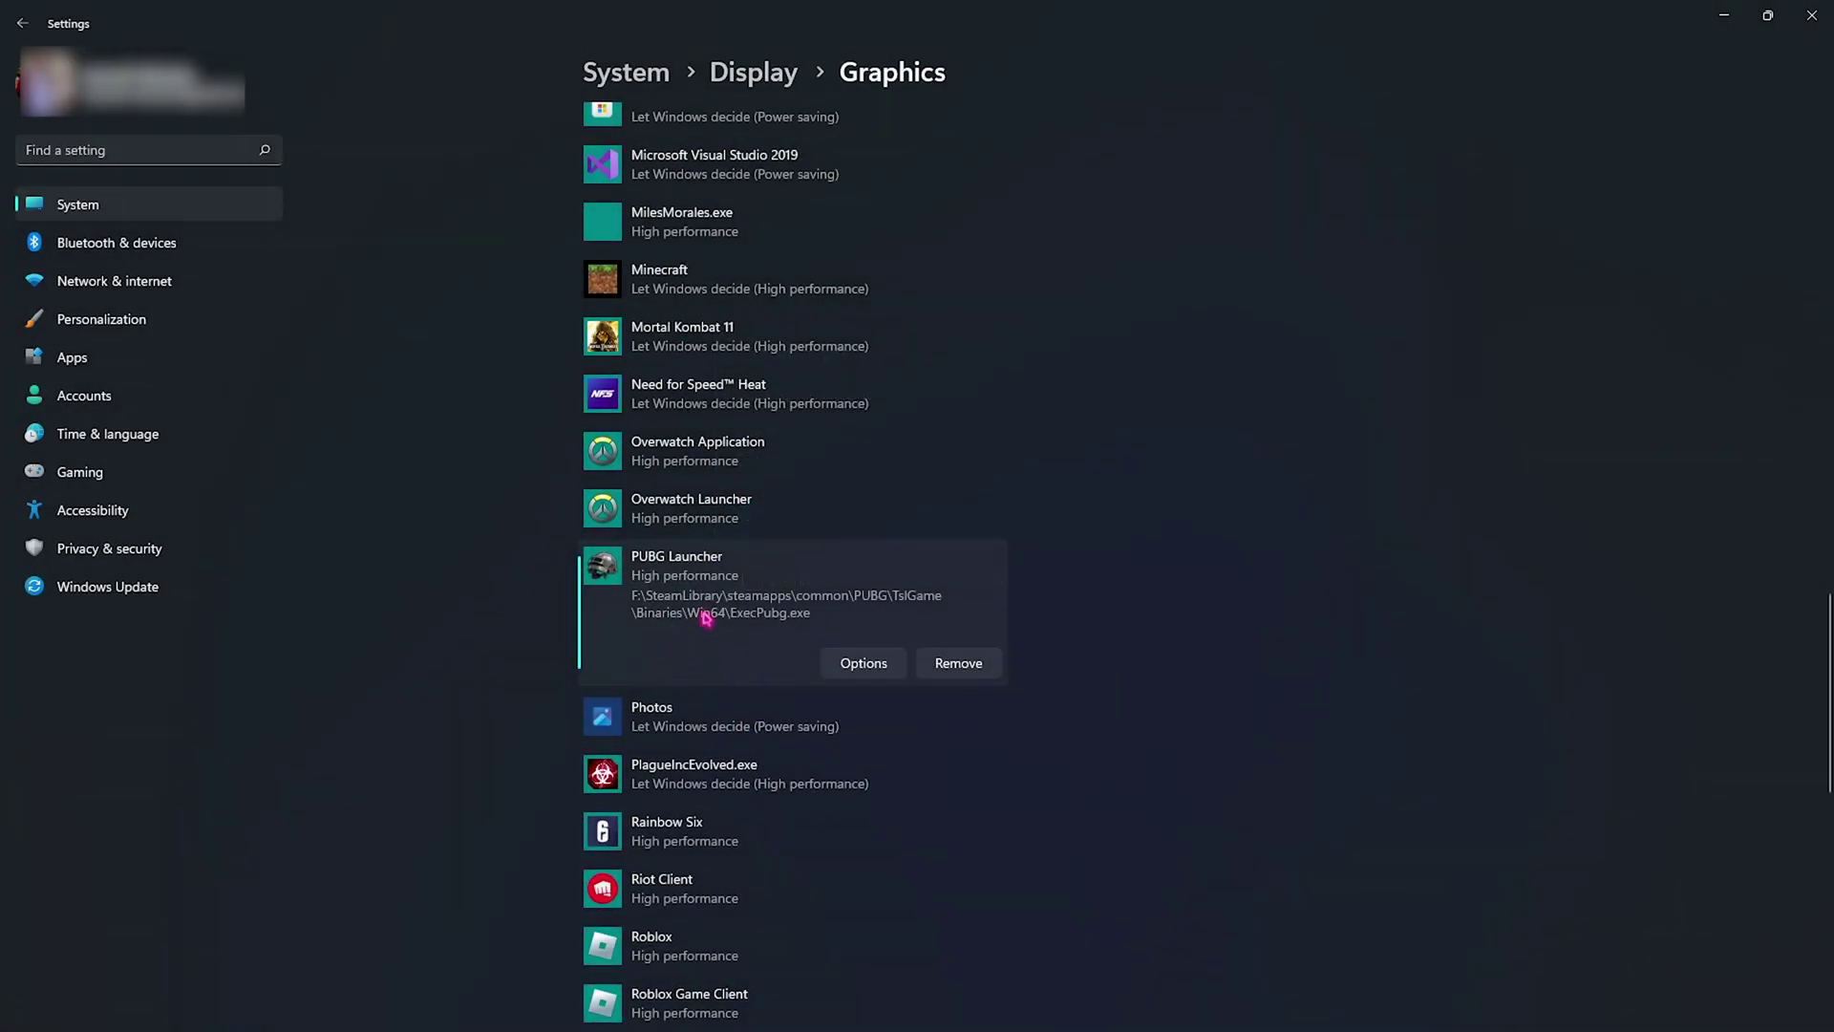
Step: Add TslGame_UC.exe from the Win64 folder to the custom graphics apps and save its preference as High performance
{"action": "scroll", "coordinate": [707, 607], "scroll_direction": "up", "scroll_amount": 15}
{"action": "left_click", "coordinate": [628, 341]}
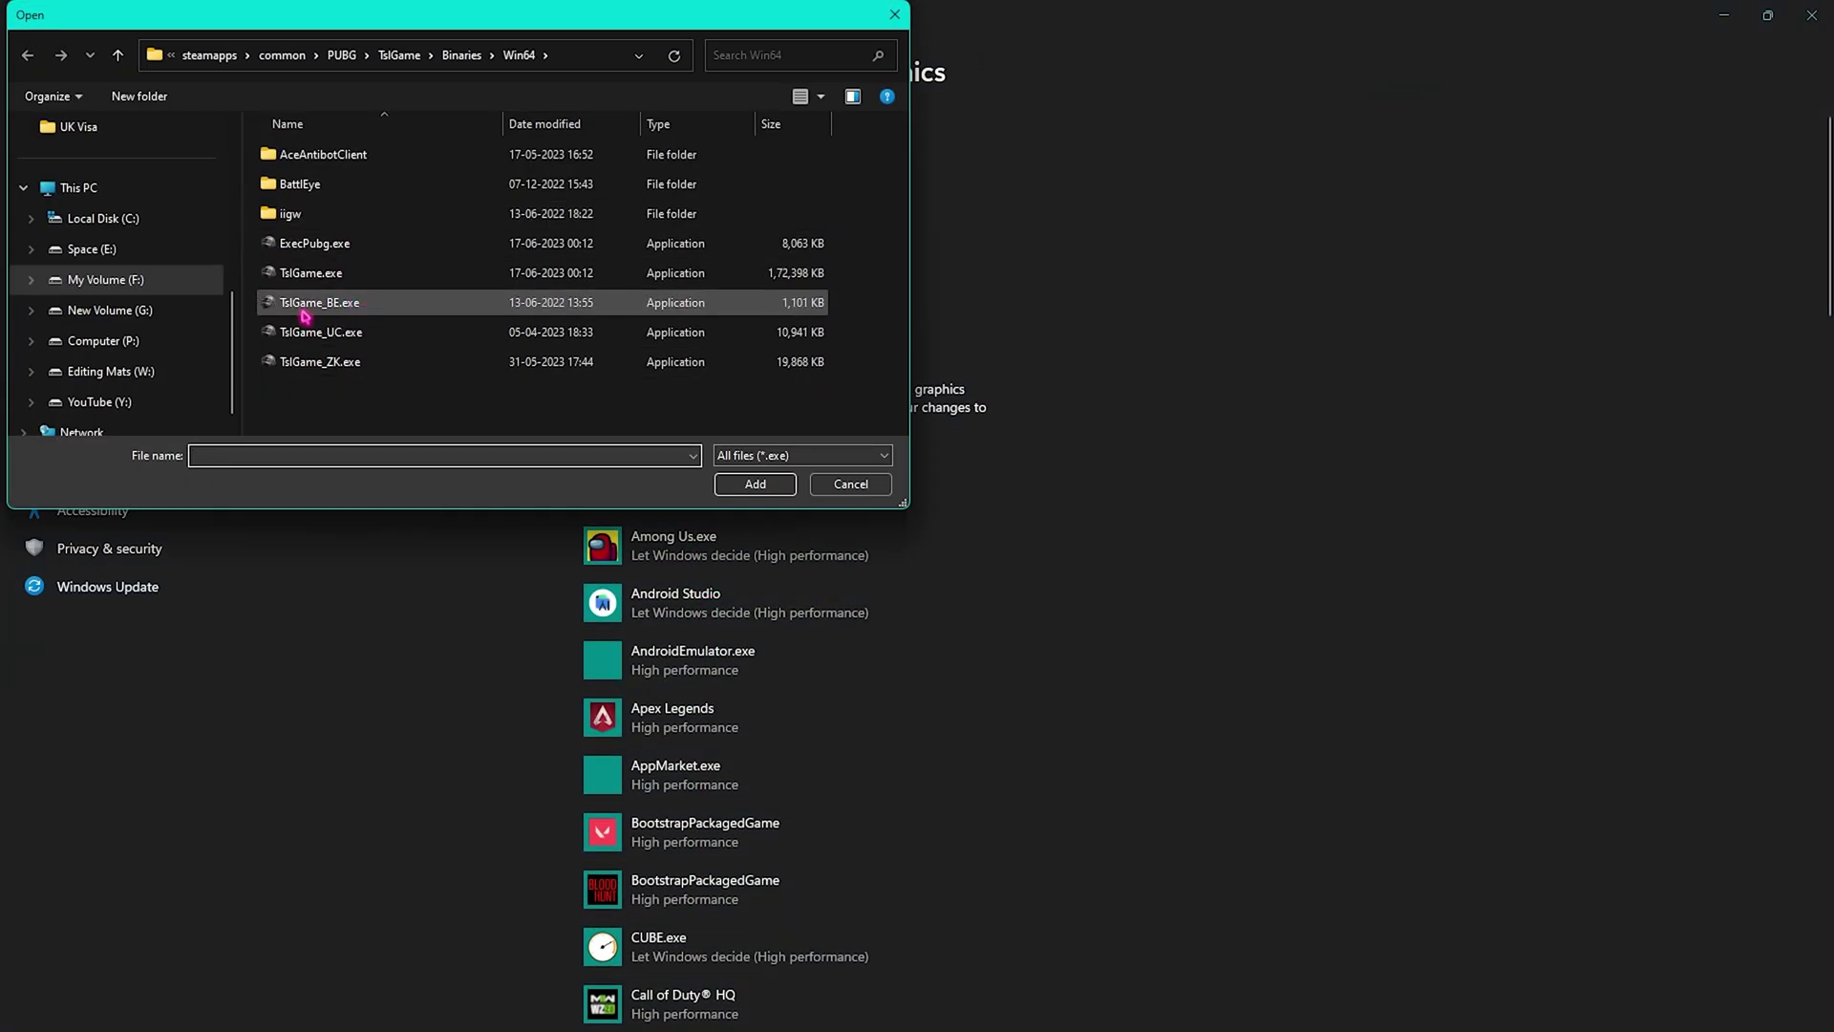
{"action": "left_click", "coordinate": [325, 332]}
{"action": "left_click", "coordinate": [733, 492]}
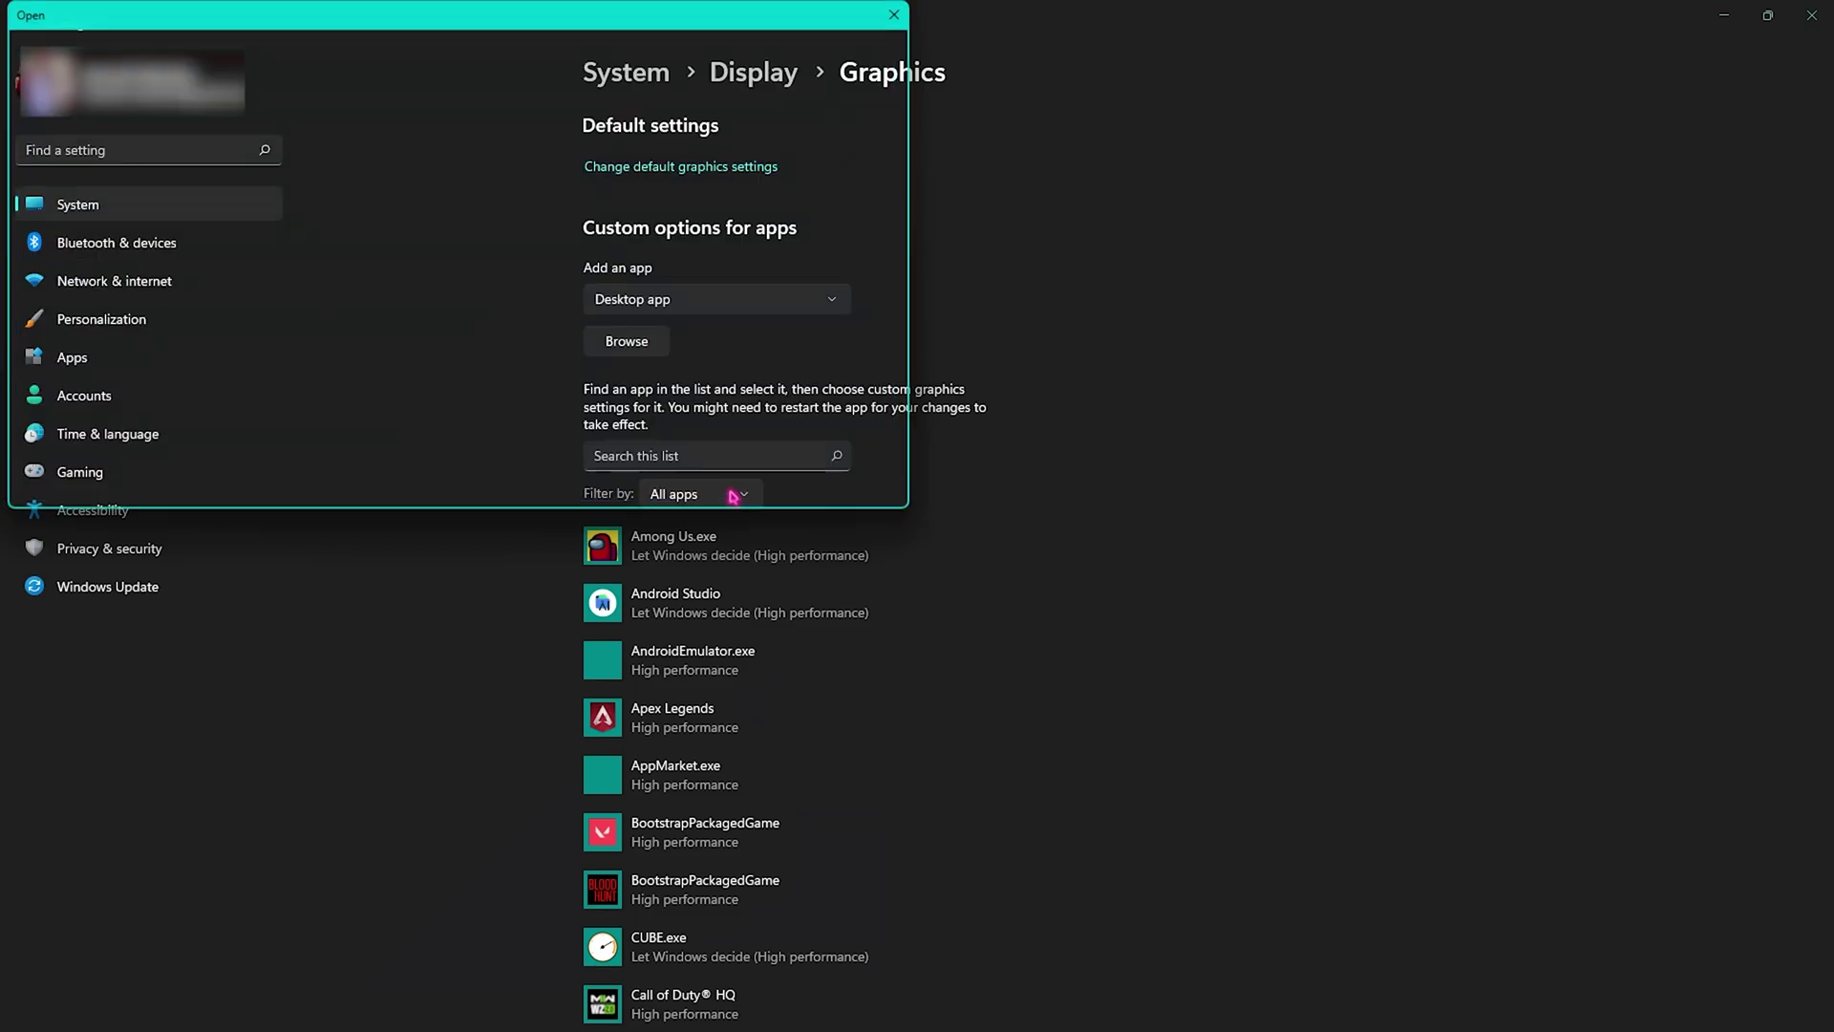
{"action": "left_click", "coordinate": [863, 802]}
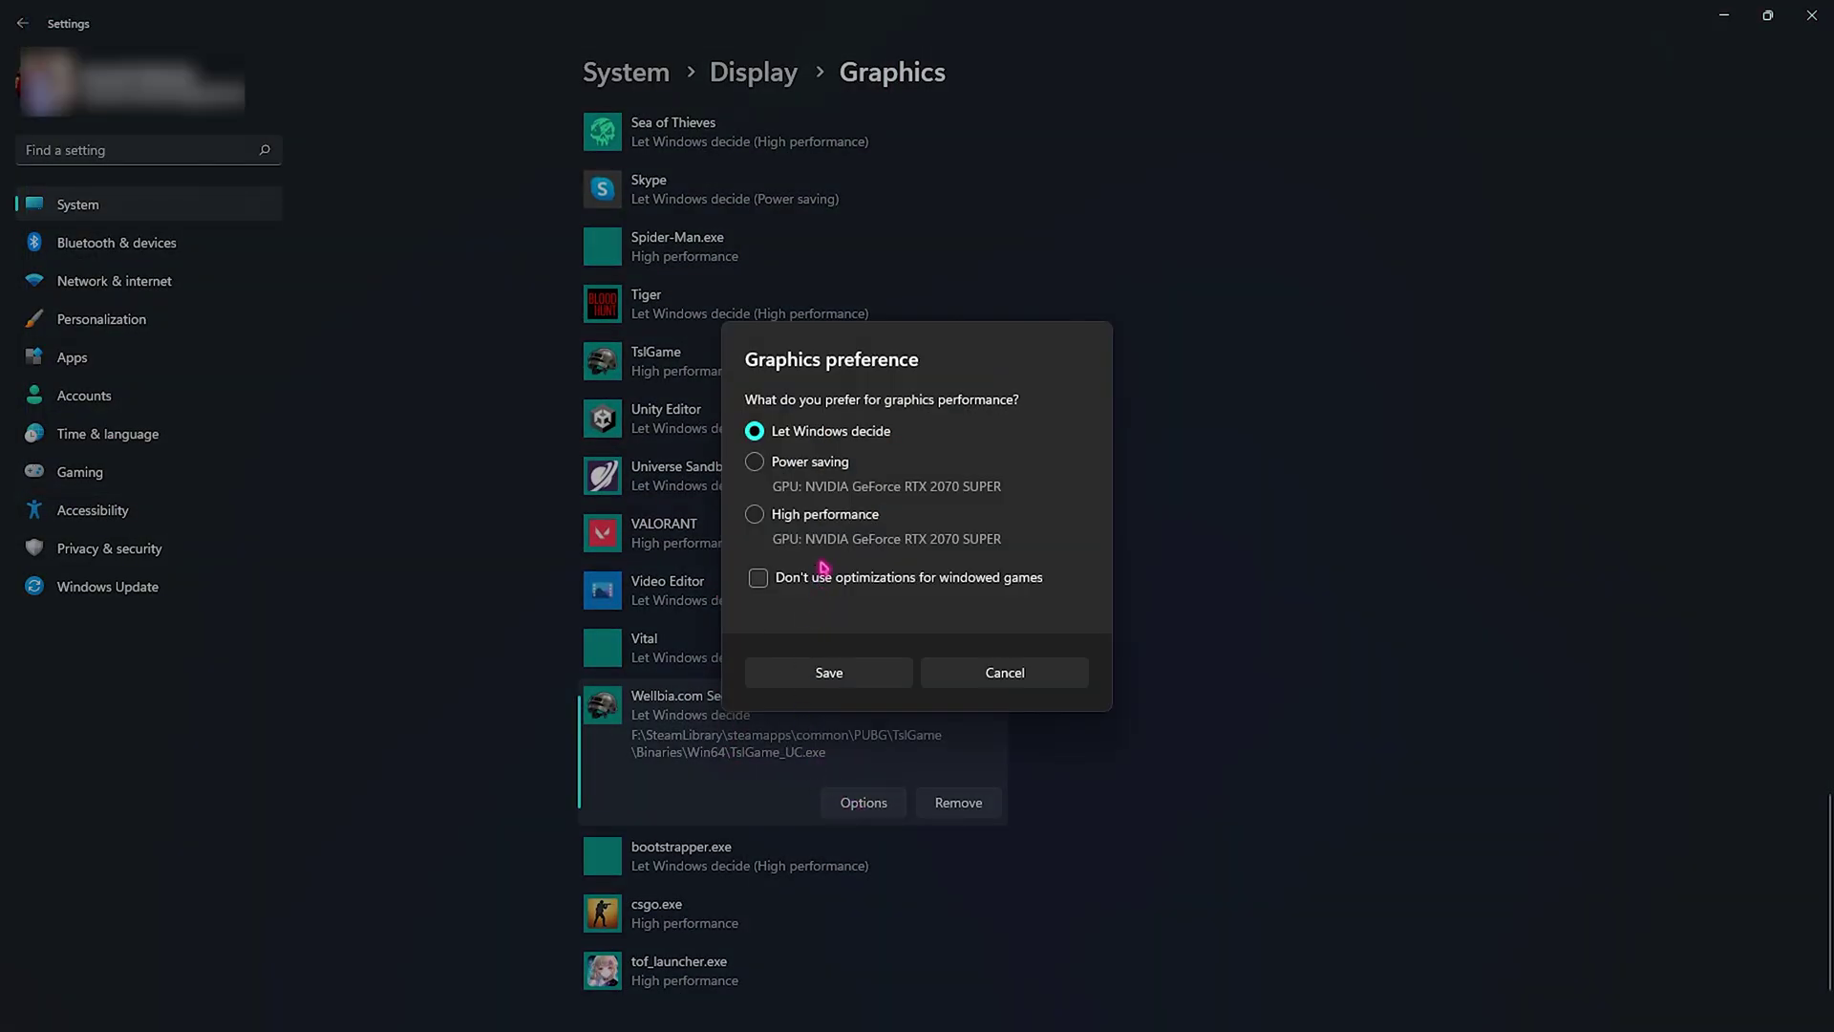
{"action": "left_click", "coordinate": [799, 514]}
{"action": "left_click", "coordinate": [829, 673]}
Step: Add iigw_server.exe from the iigw subfolder of Win64 to the custom graphics apps and save its preference as High performance
{"action": "scroll", "coordinate": [741, 528], "scroll_direction": "up", "scroll_amount": 20}
{"action": "scroll", "coordinate": [807, 468], "scroll_direction": "up", "scroll_amount": 5}
{"action": "left_click", "coordinate": [626, 346]}
{"action": "double_click", "coordinate": [298, 214]}
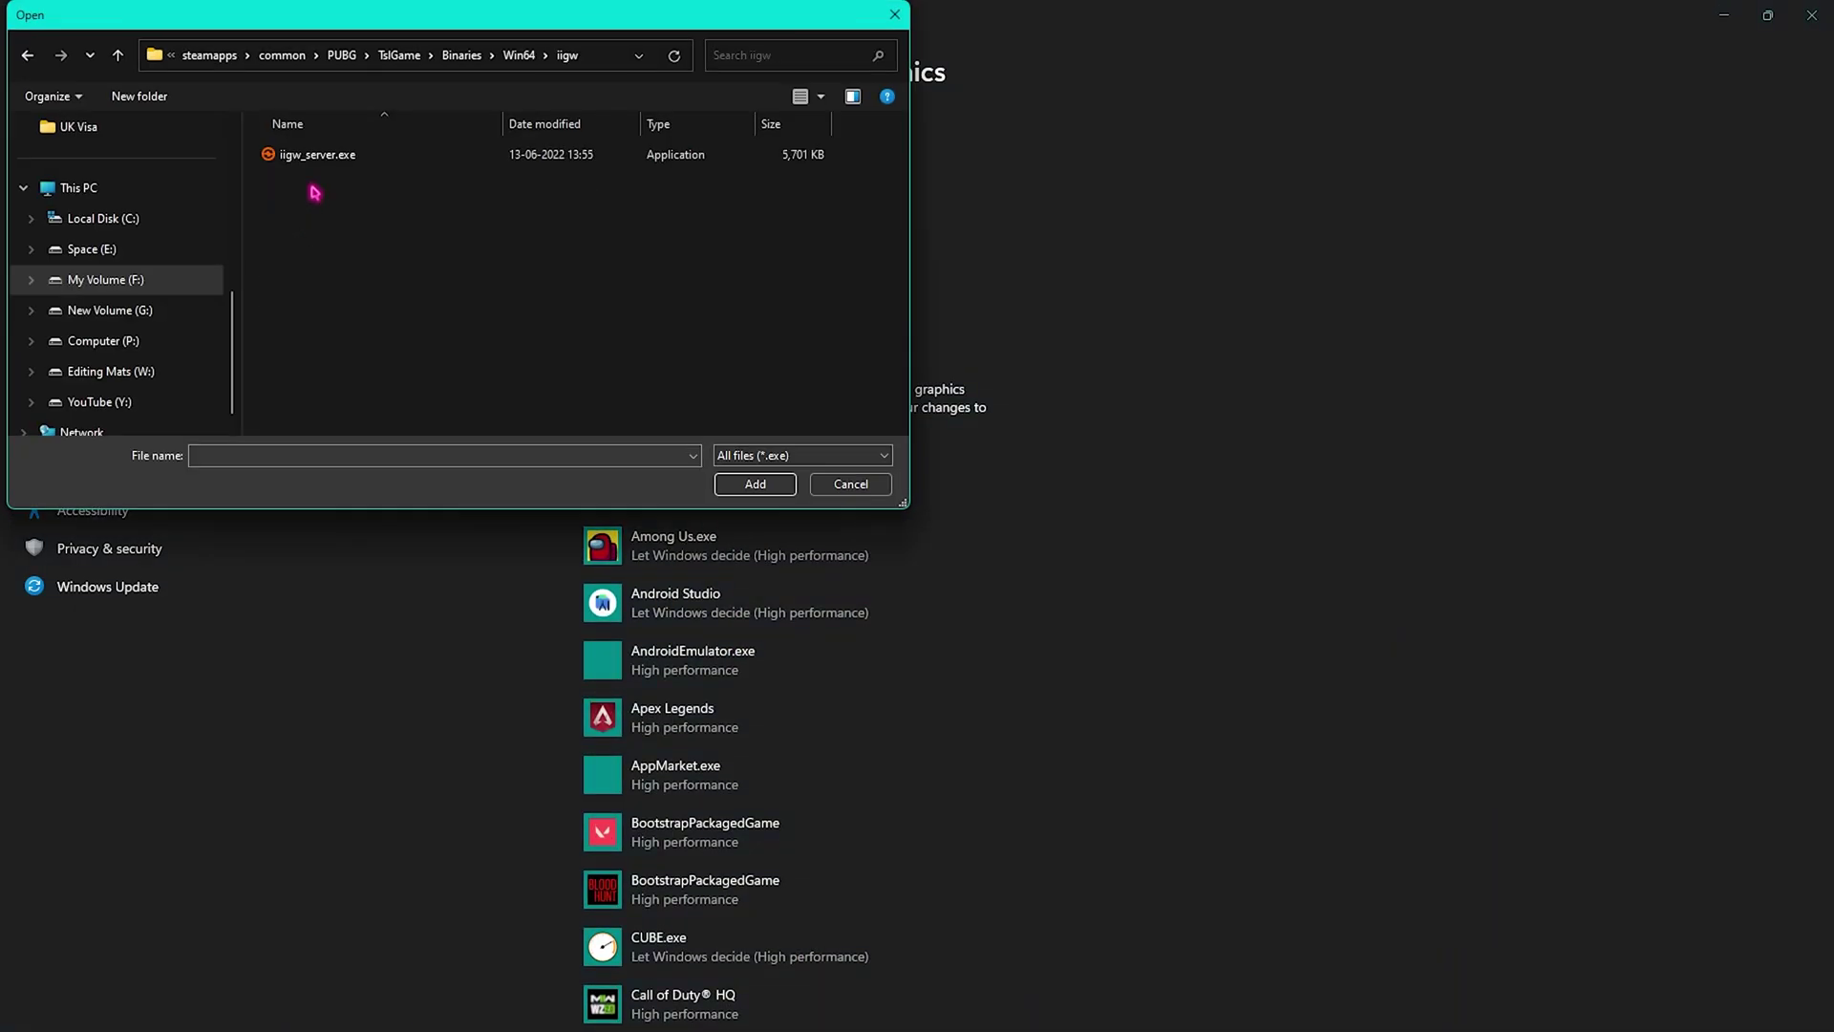
{"action": "left_click", "coordinate": [291, 160]}
{"action": "left_click", "coordinate": [755, 489]}
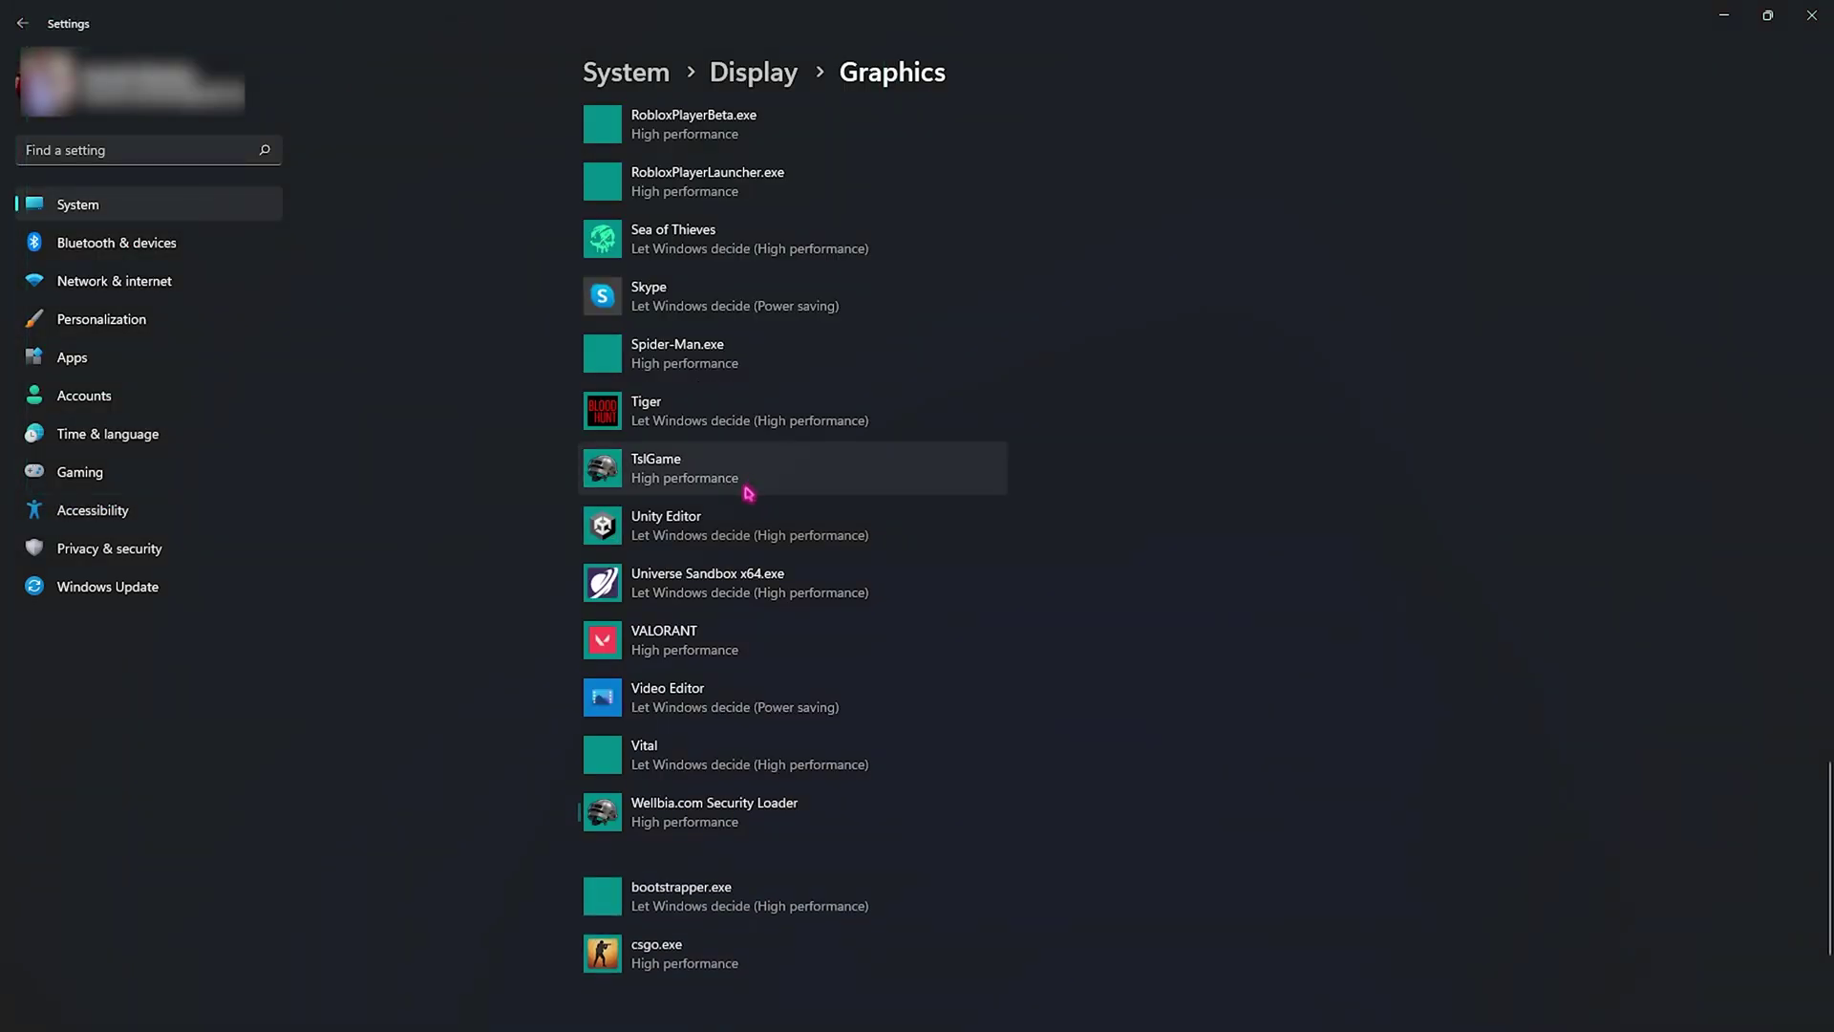
{"action": "left_click", "coordinate": [859, 803]}
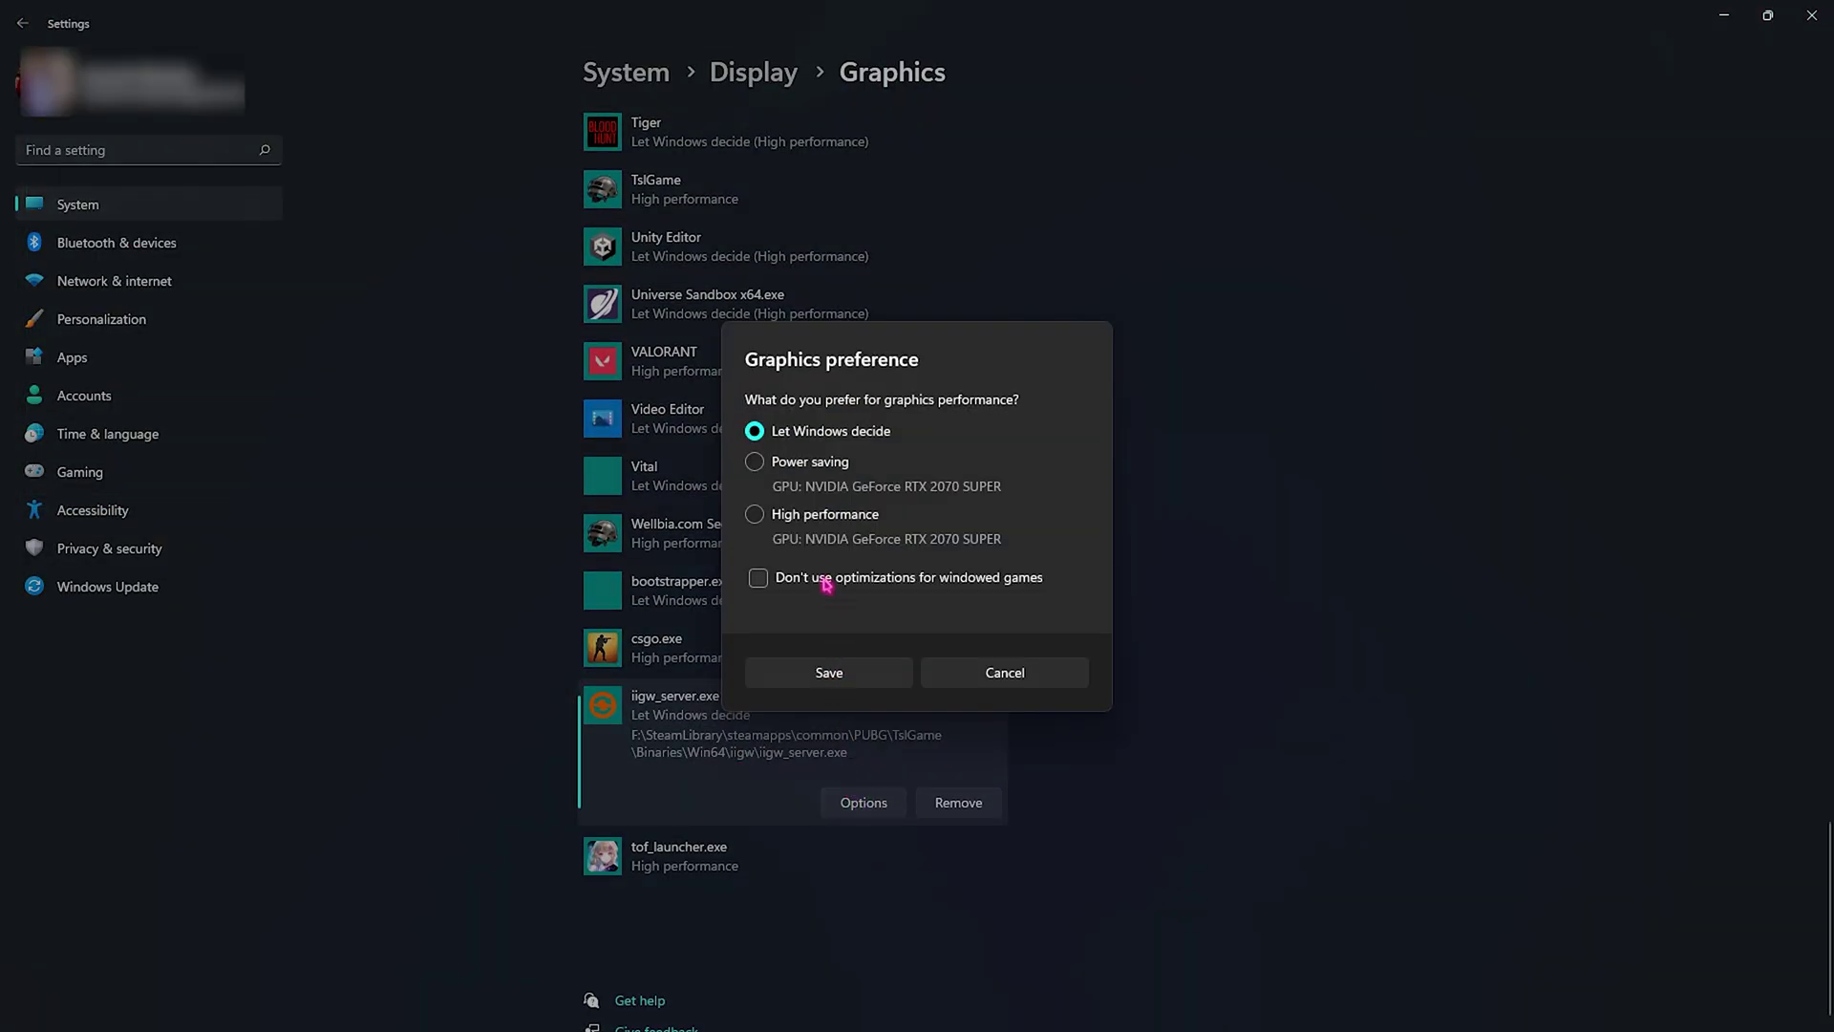
{"action": "left_click", "coordinate": [807, 521]}
{"action": "left_click", "coordinate": [842, 674]}
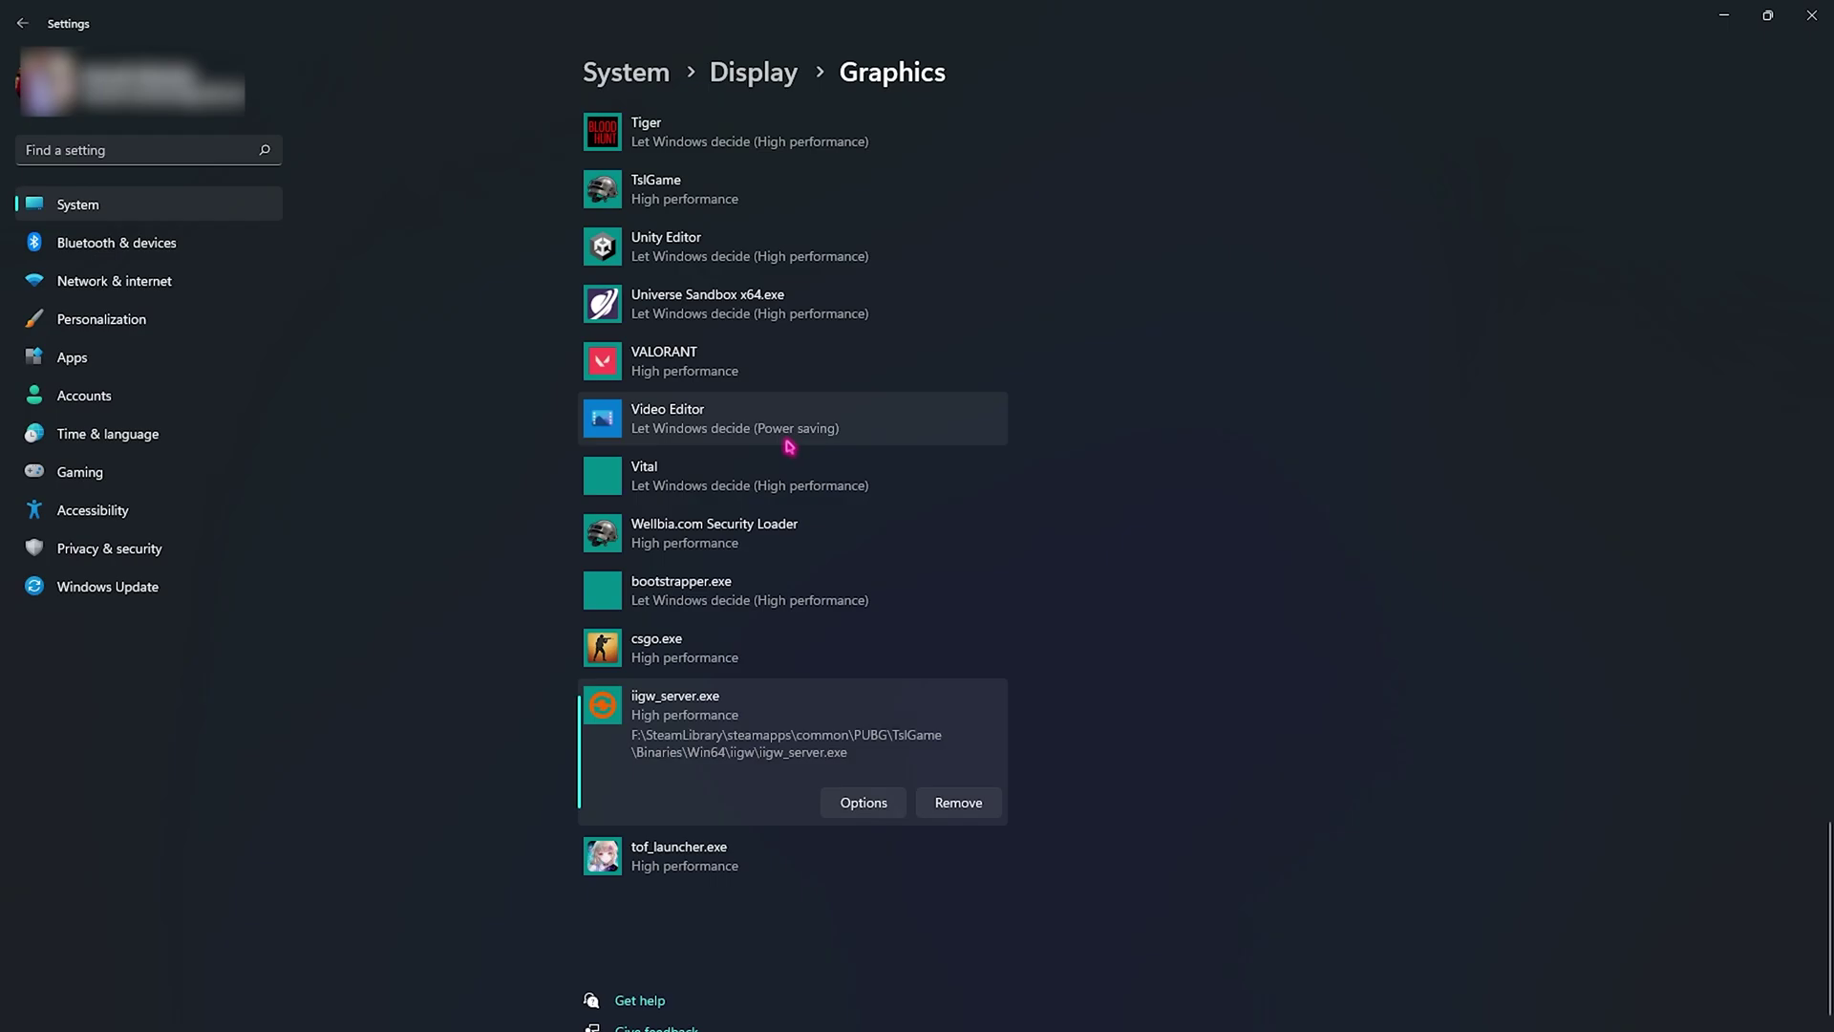
Step: Go to Windows Update and check for available updates
{"action": "left_click", "coordinate": [93, 591]}
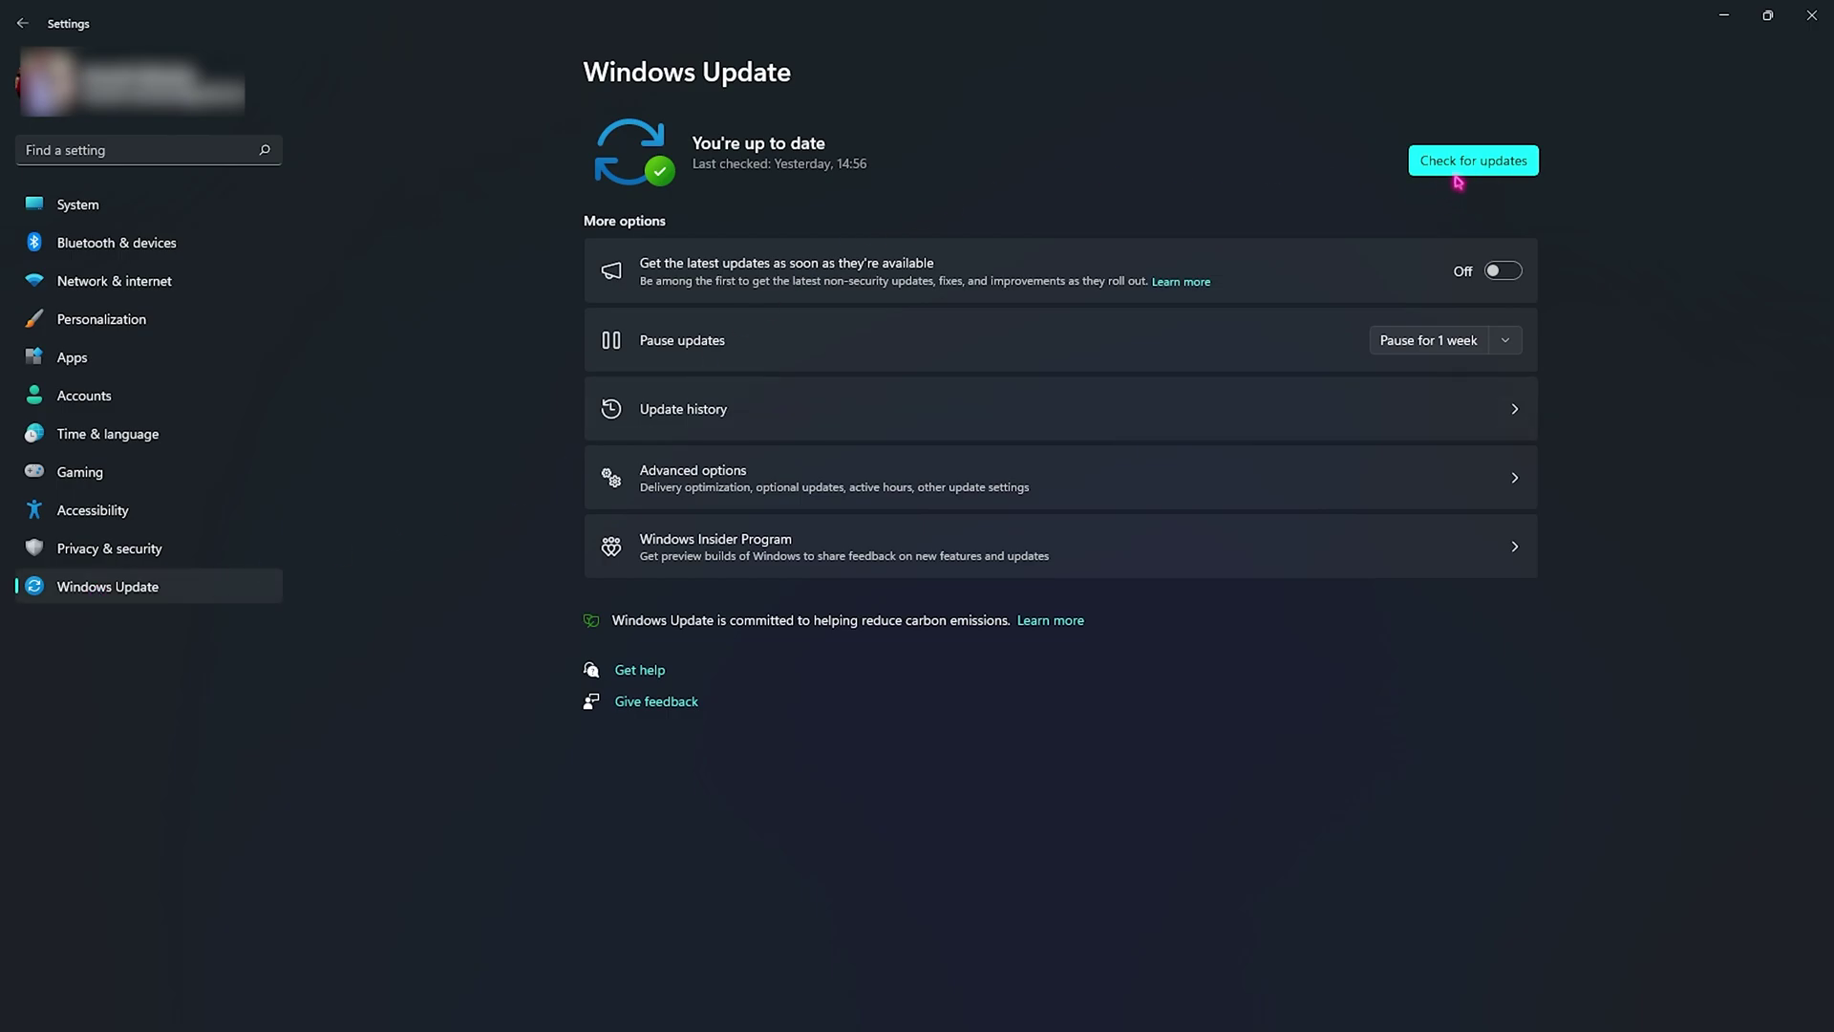
{"action": "left_click", "coordinate": [1468, 173]}
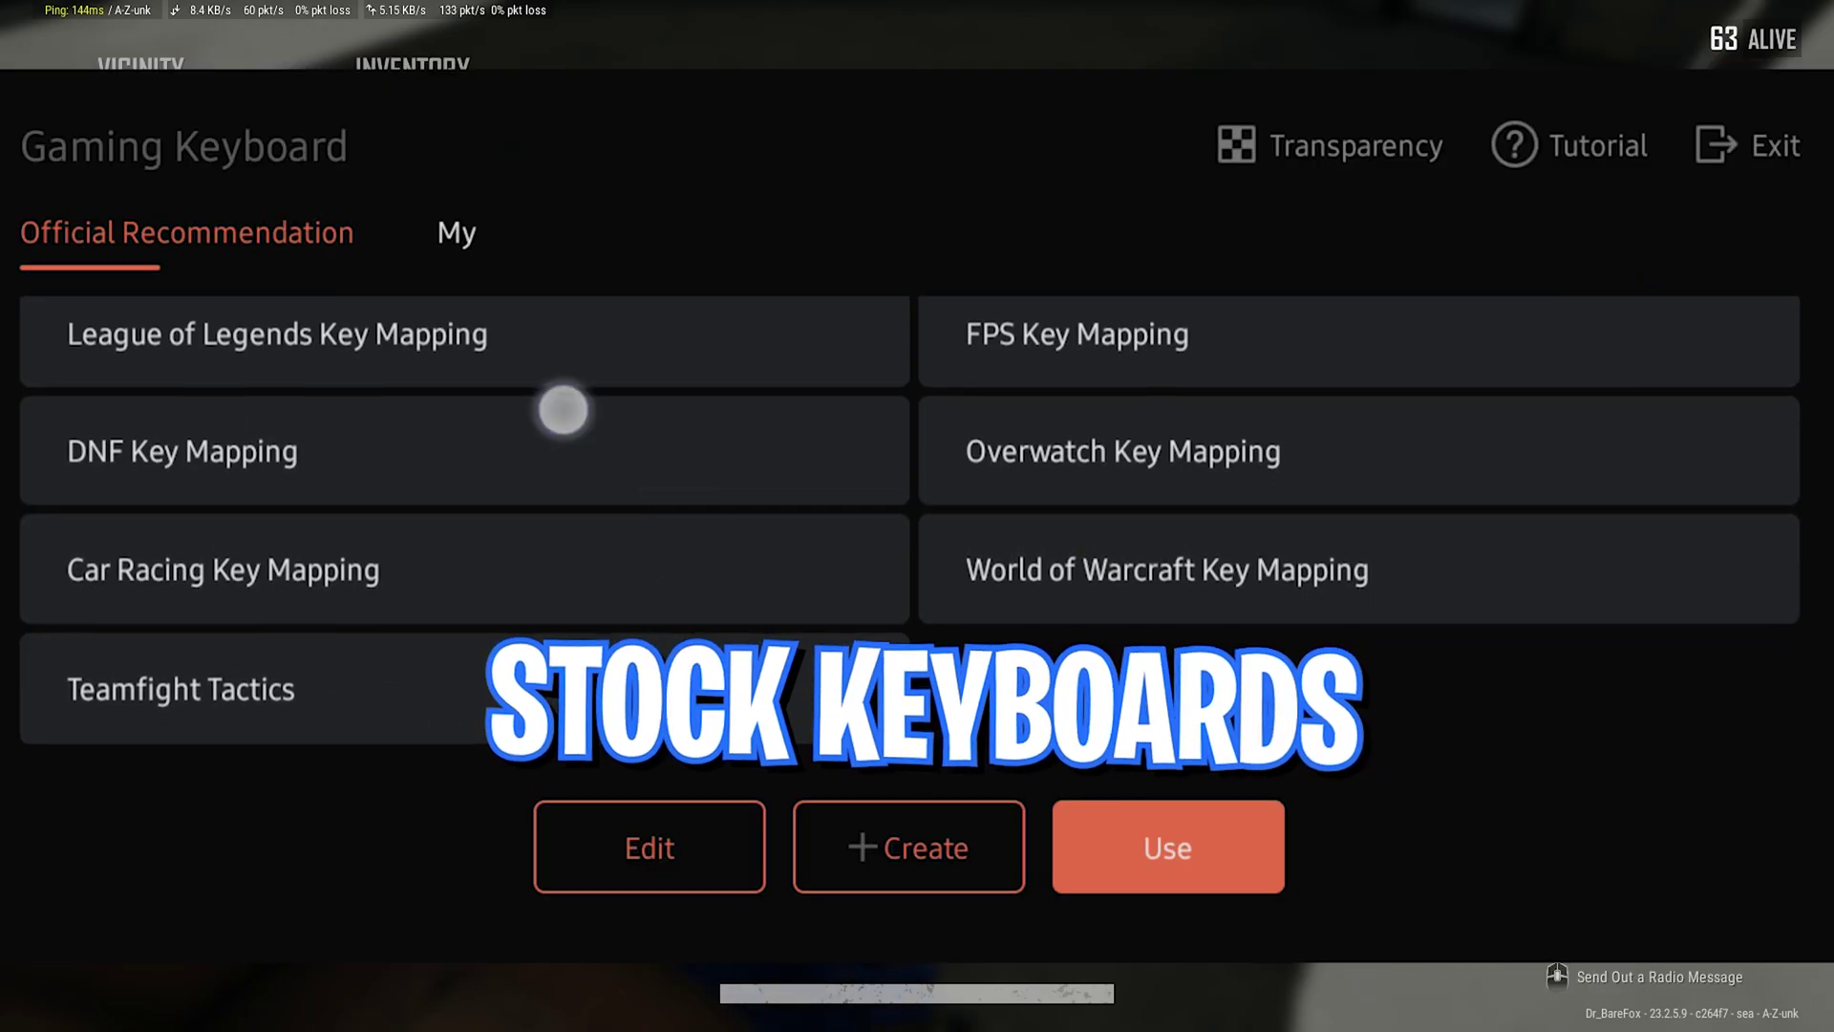
Step: In AweSun Remote, go to the personal gaming keyboards and add R, U and Z keys to a custom layout
{"action": "left_click", "coordinate": [458, 234]}
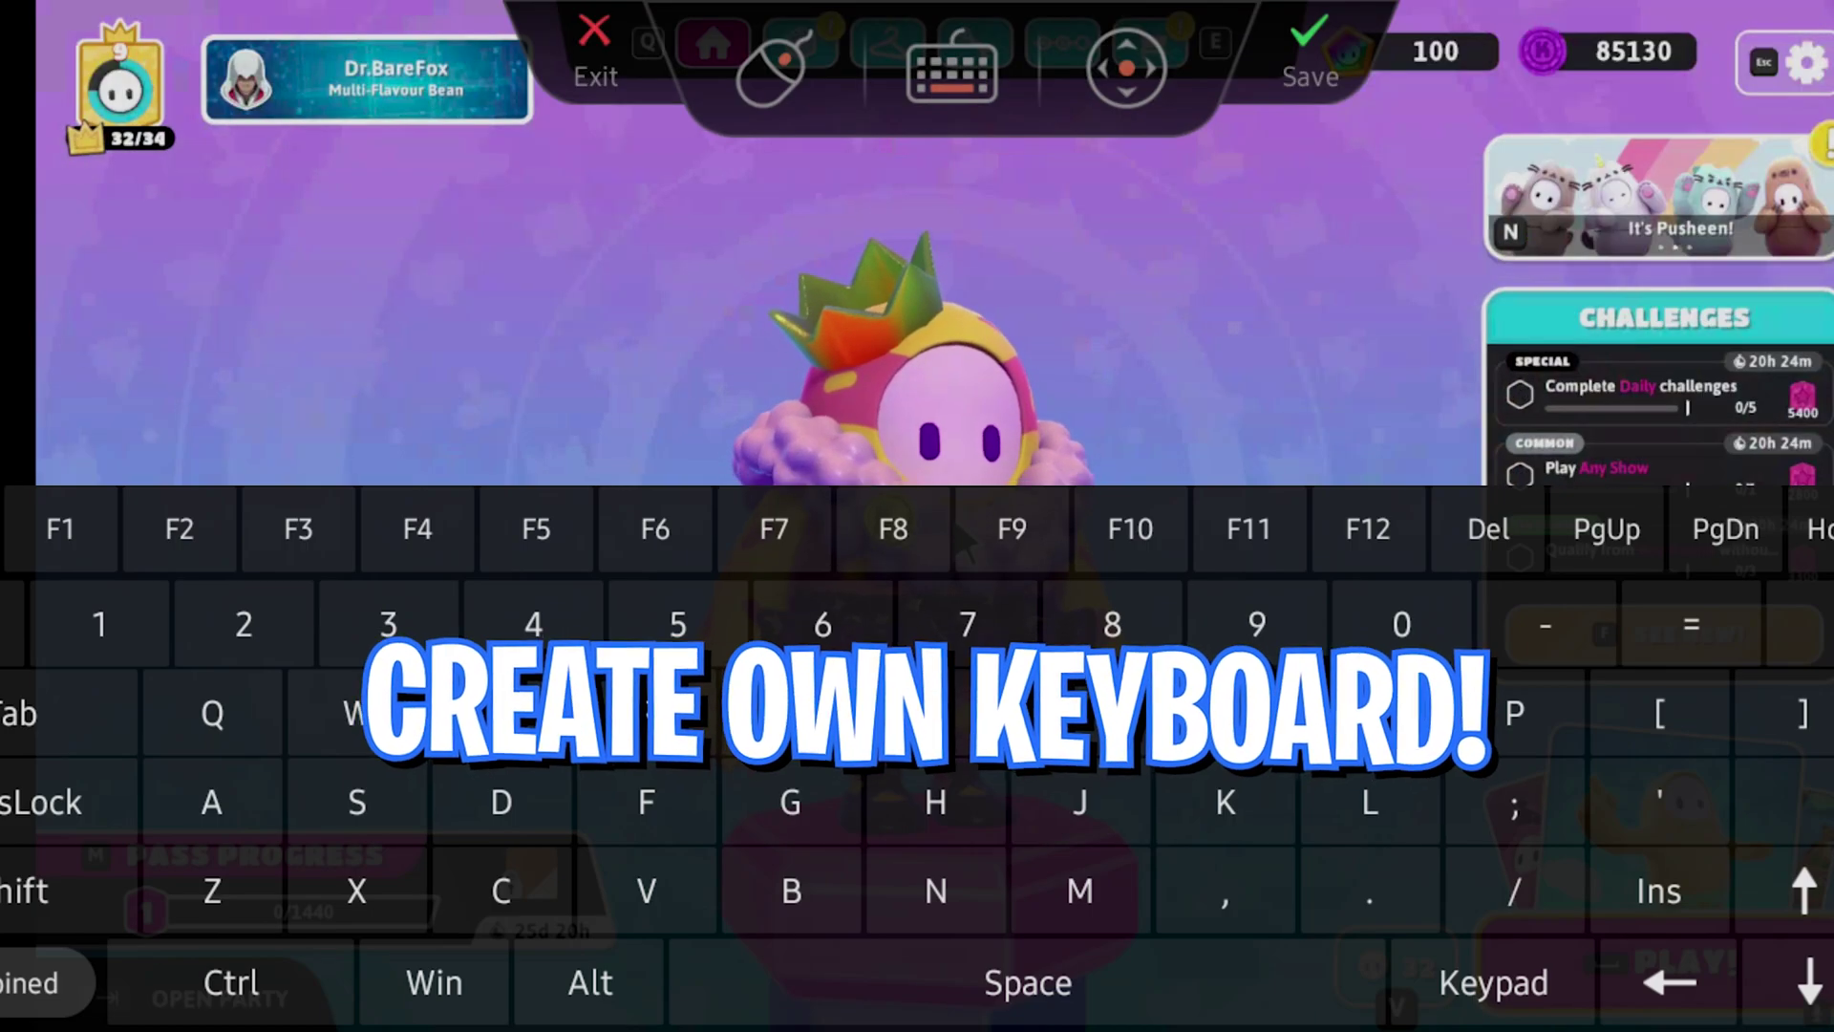
{"action": "key", "text": "r"}
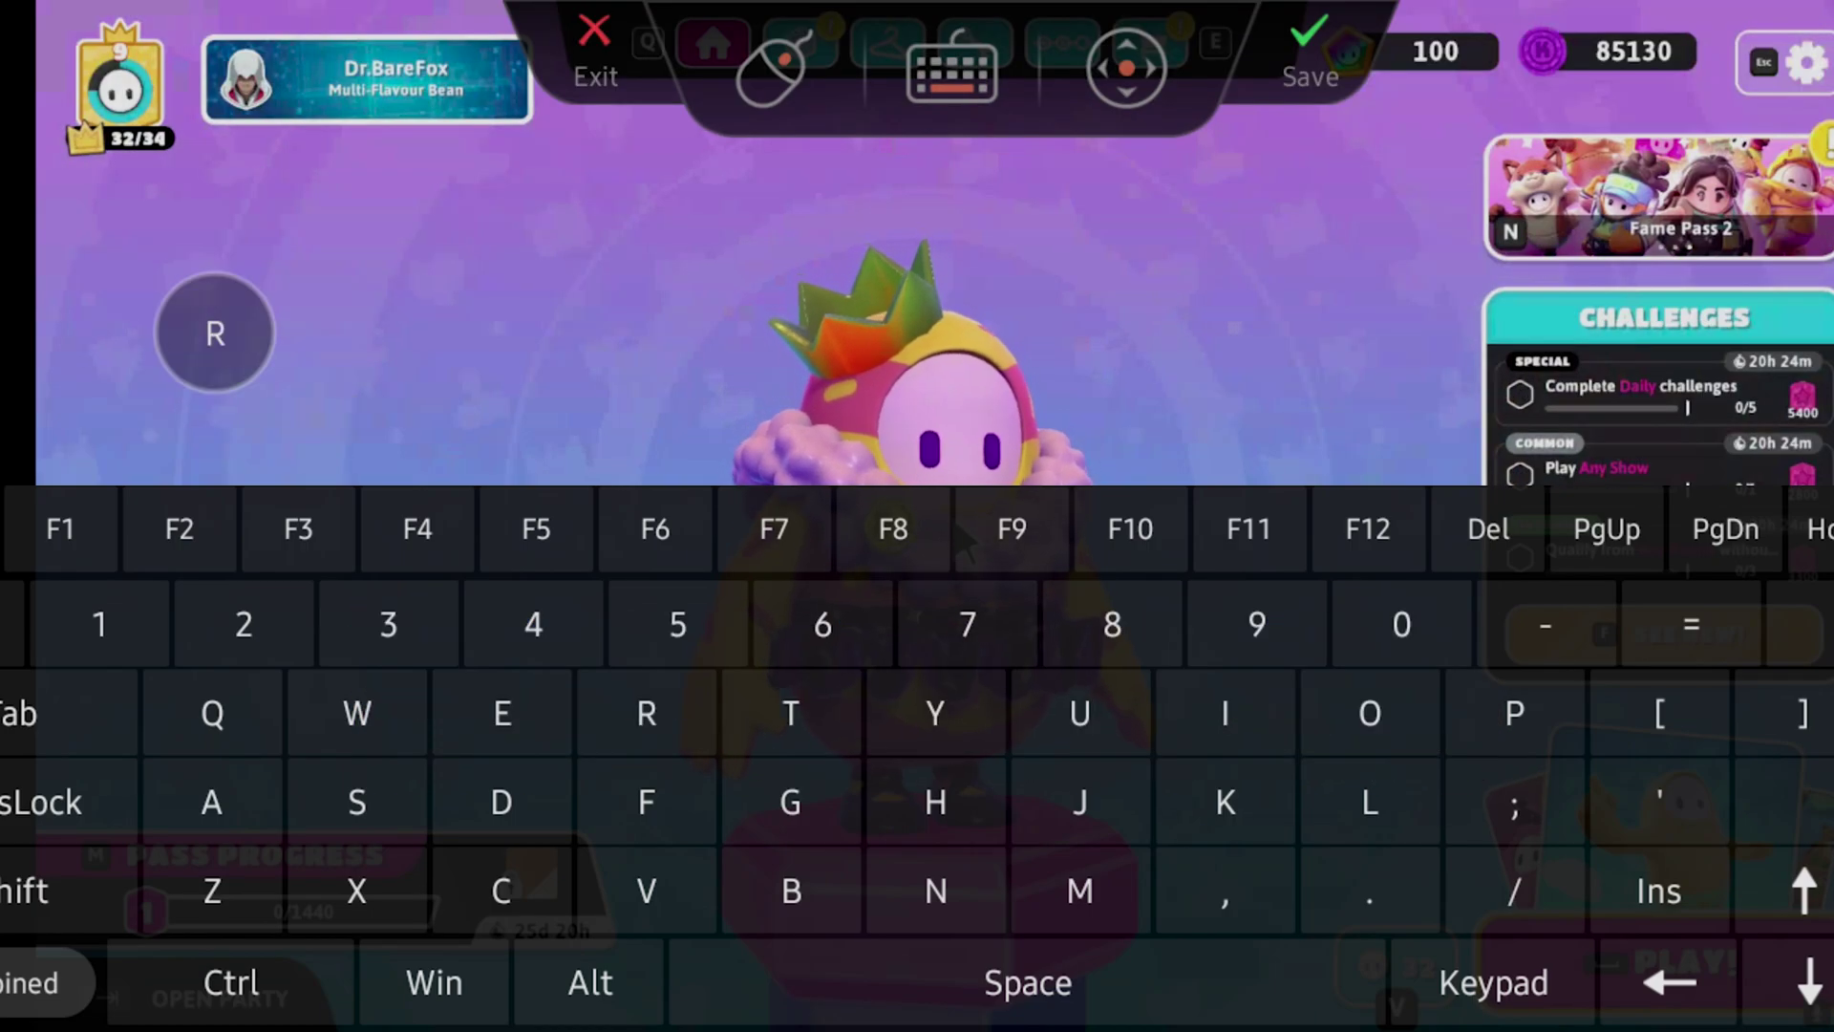
{"action": "key", "text": "u"}
{"action": "key", "text": "z"}
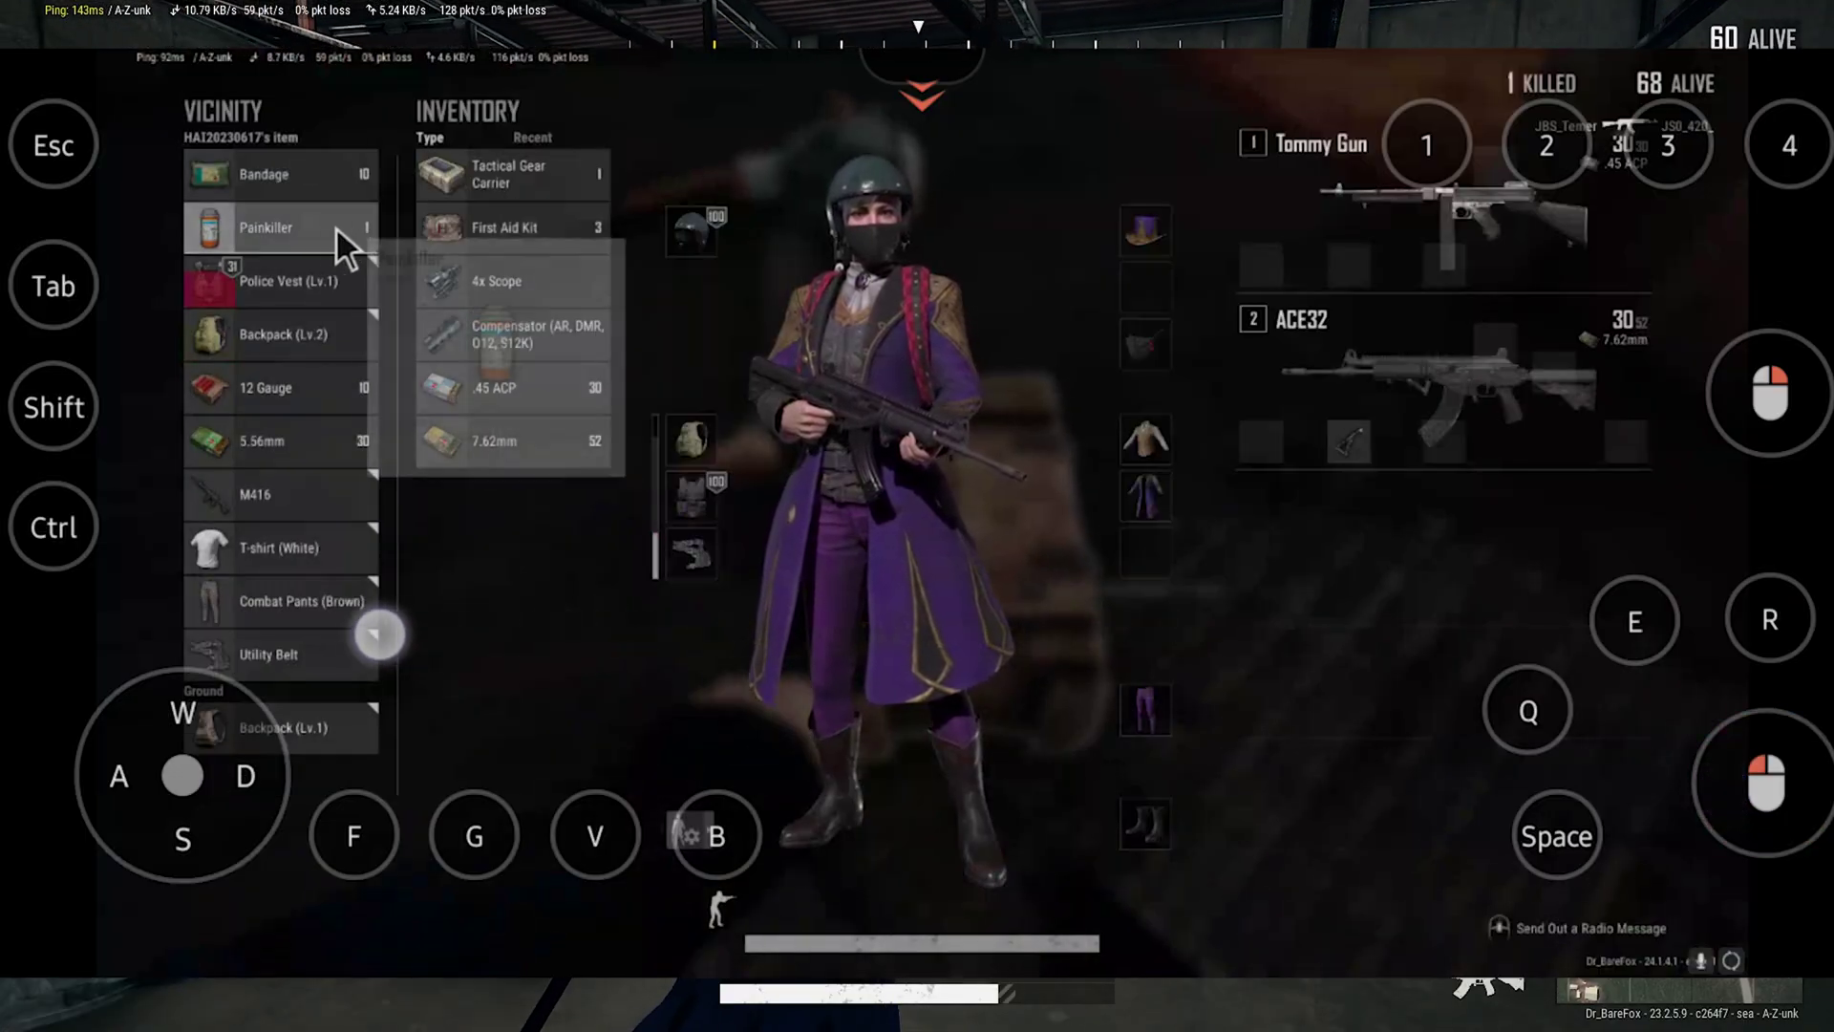
Step: Move the Painkiller and the Police Vest (Lv.1) from the vicinity list into the PUBG inventory
{"action": "left_click_drag", "start_coordinate": [306, 231], "coordinate": [526, 250]}
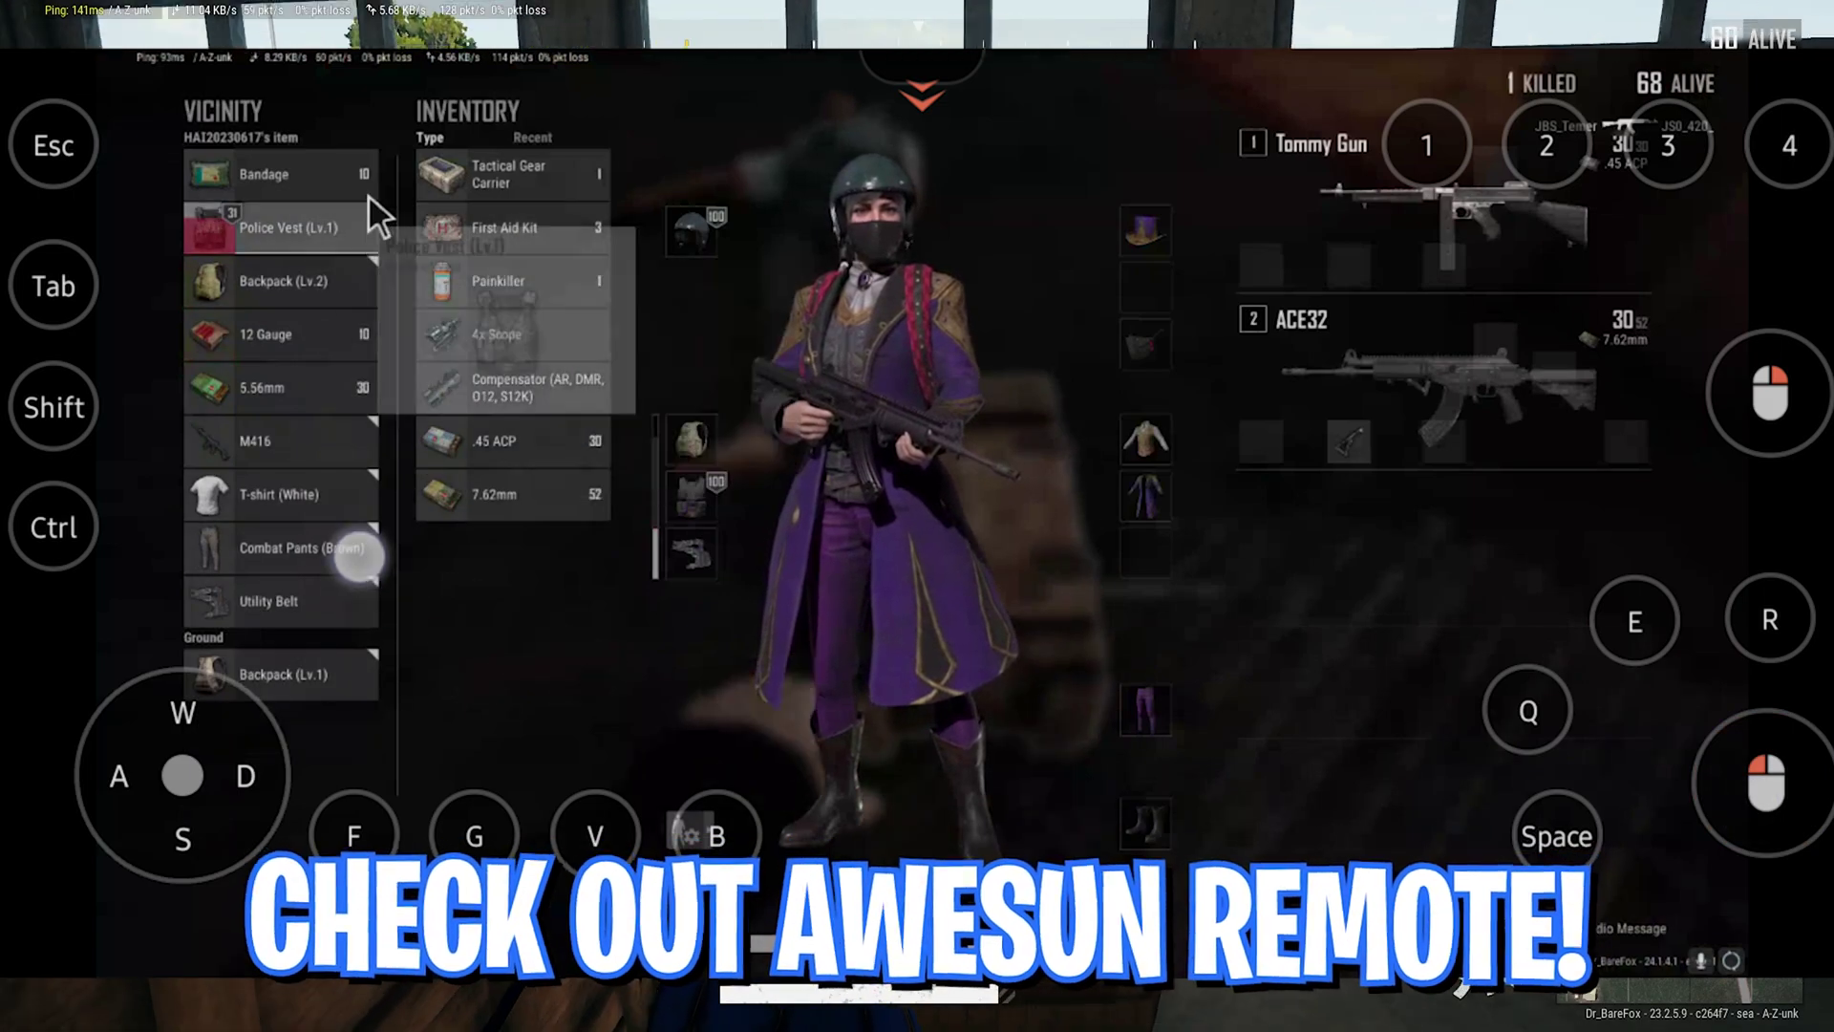
{"action": "left_click_drag", "start_coordinate": [401, 180], "coordinate": [535, 253]}
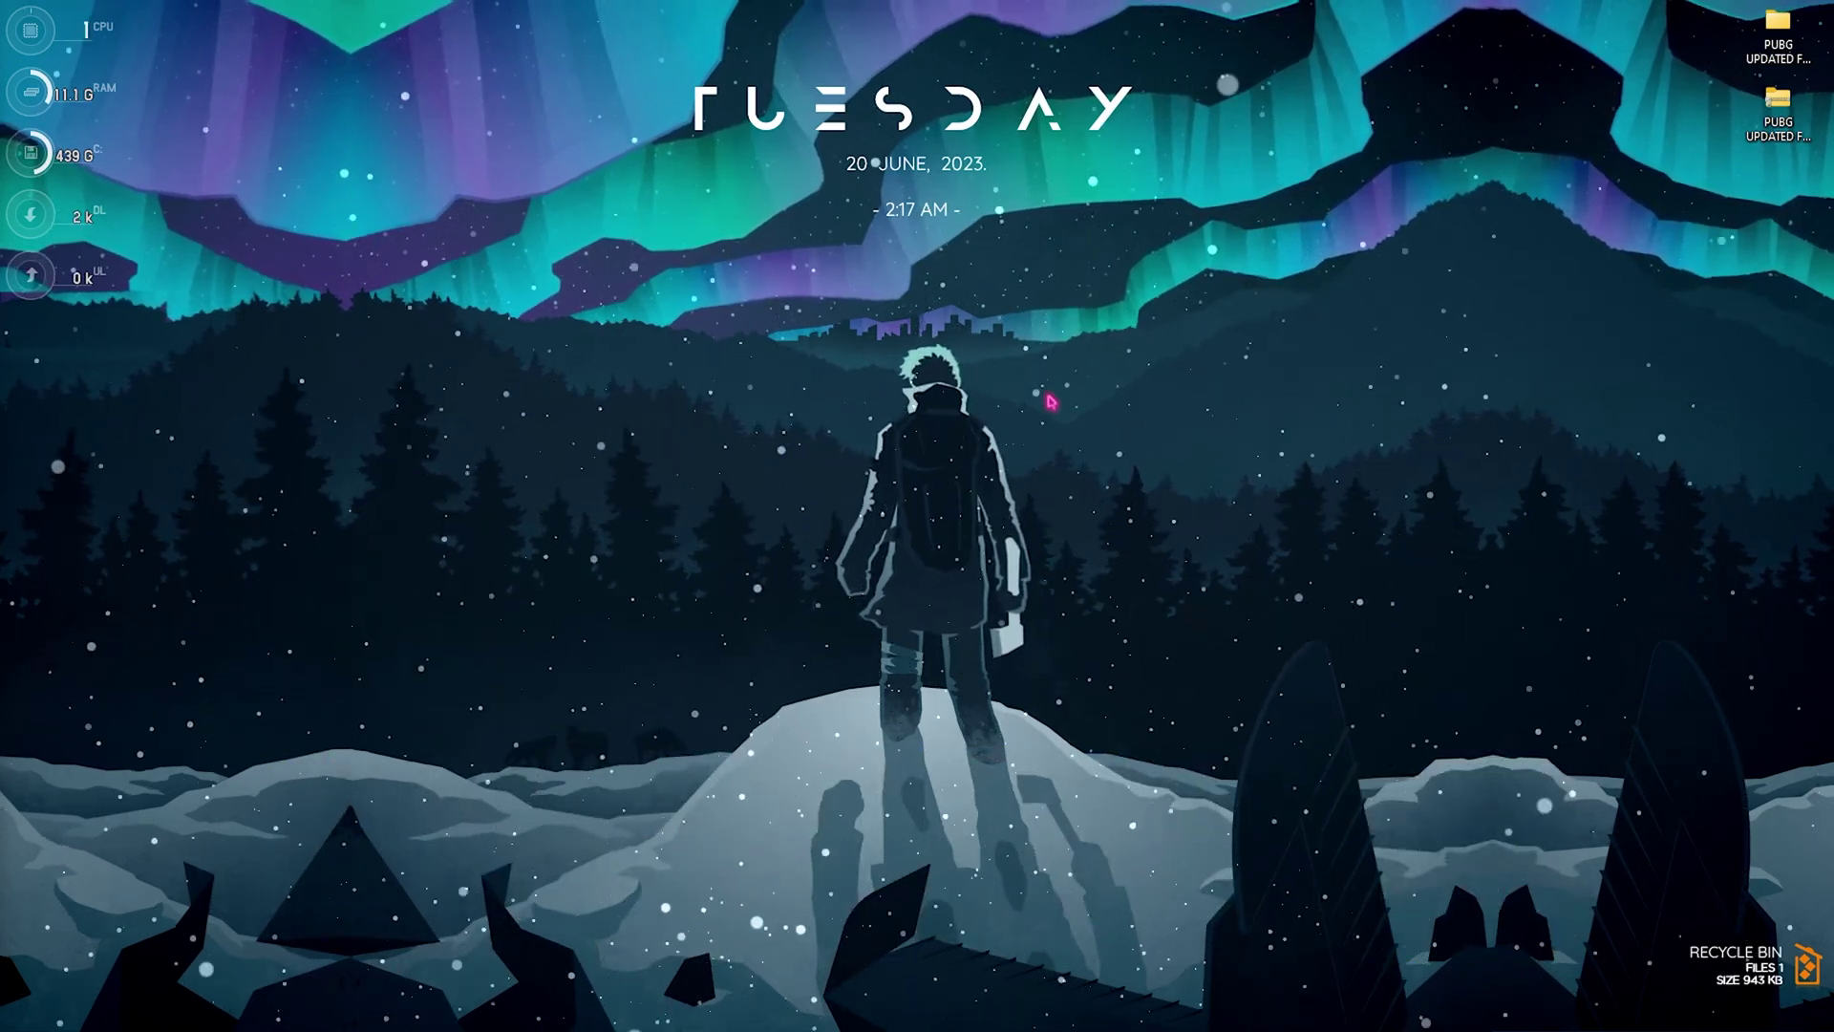
Step: Adjust Windows visual effects for best performance, enabling only Show thumbnails instead of icons and Smooth edges of screen fonts
{"action": "key", "text": "super"}
{"action": "type", "text": "adju"}
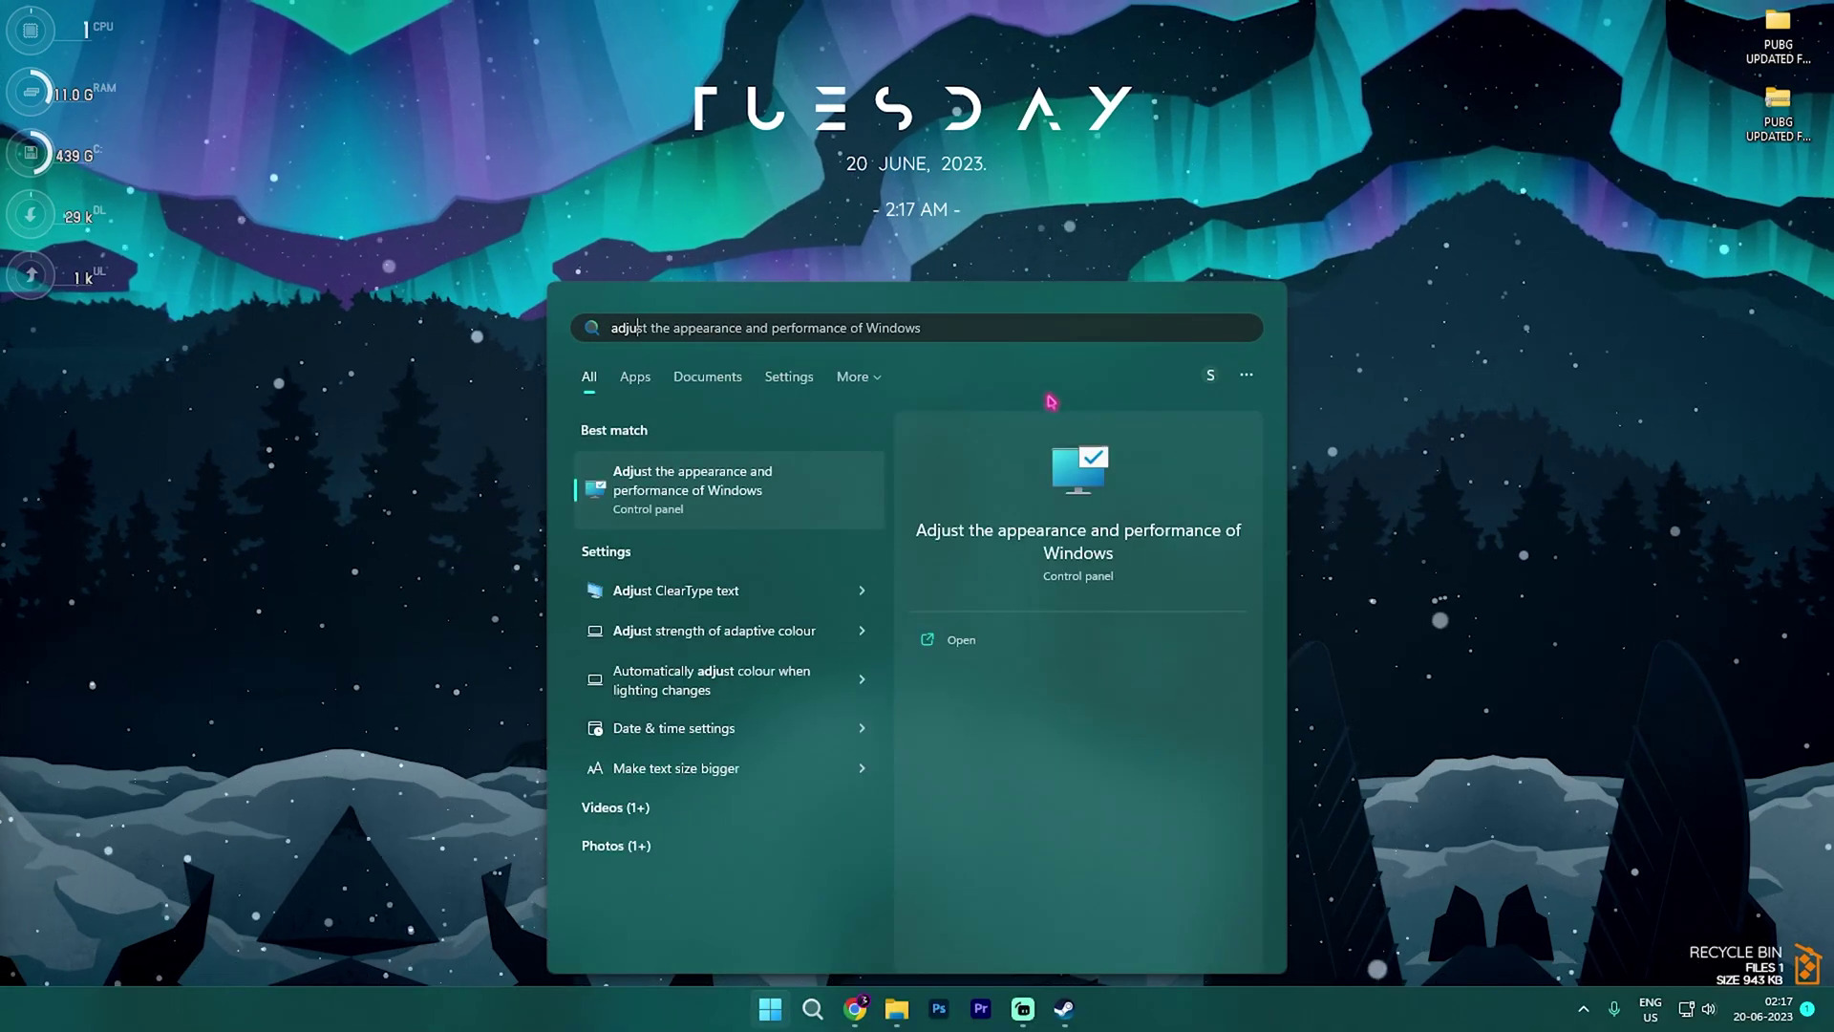
{"action": "key", "text": "Return"}
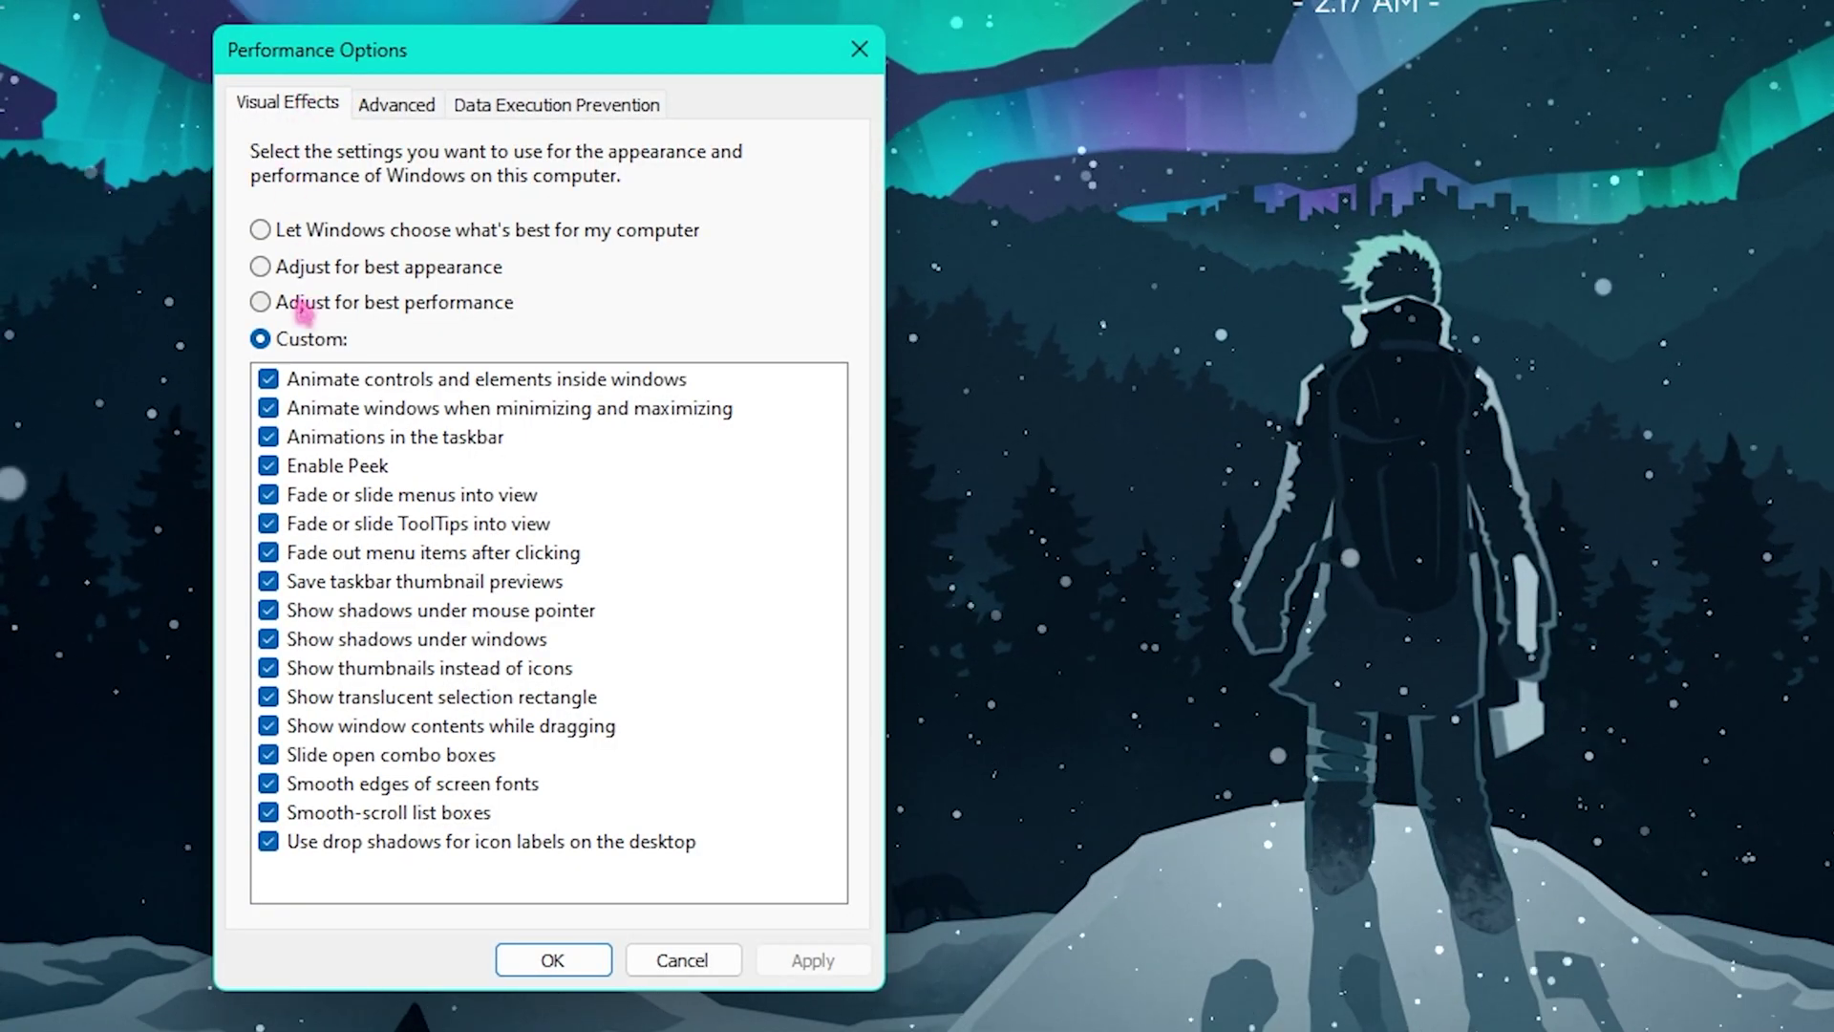
{"action": "left_click", "coordinate": [302, 308]}
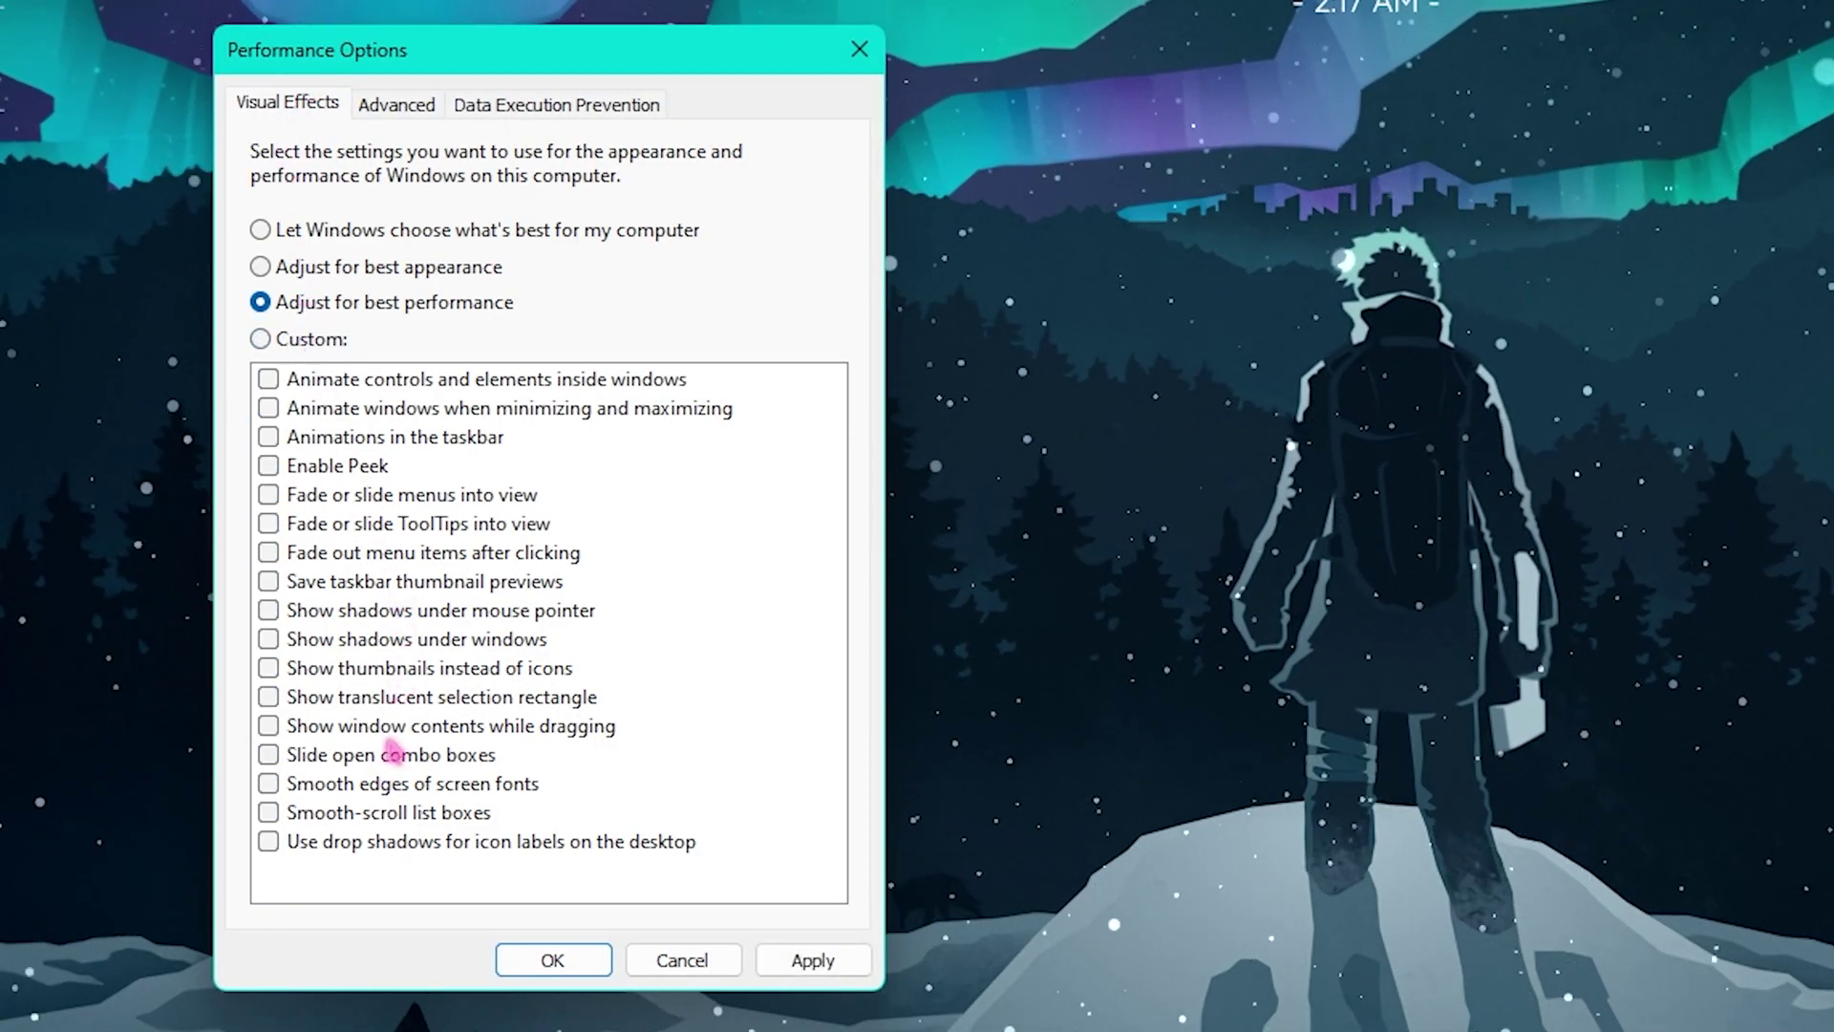
{"action": "left_click", "coordinate": [420, 673]}
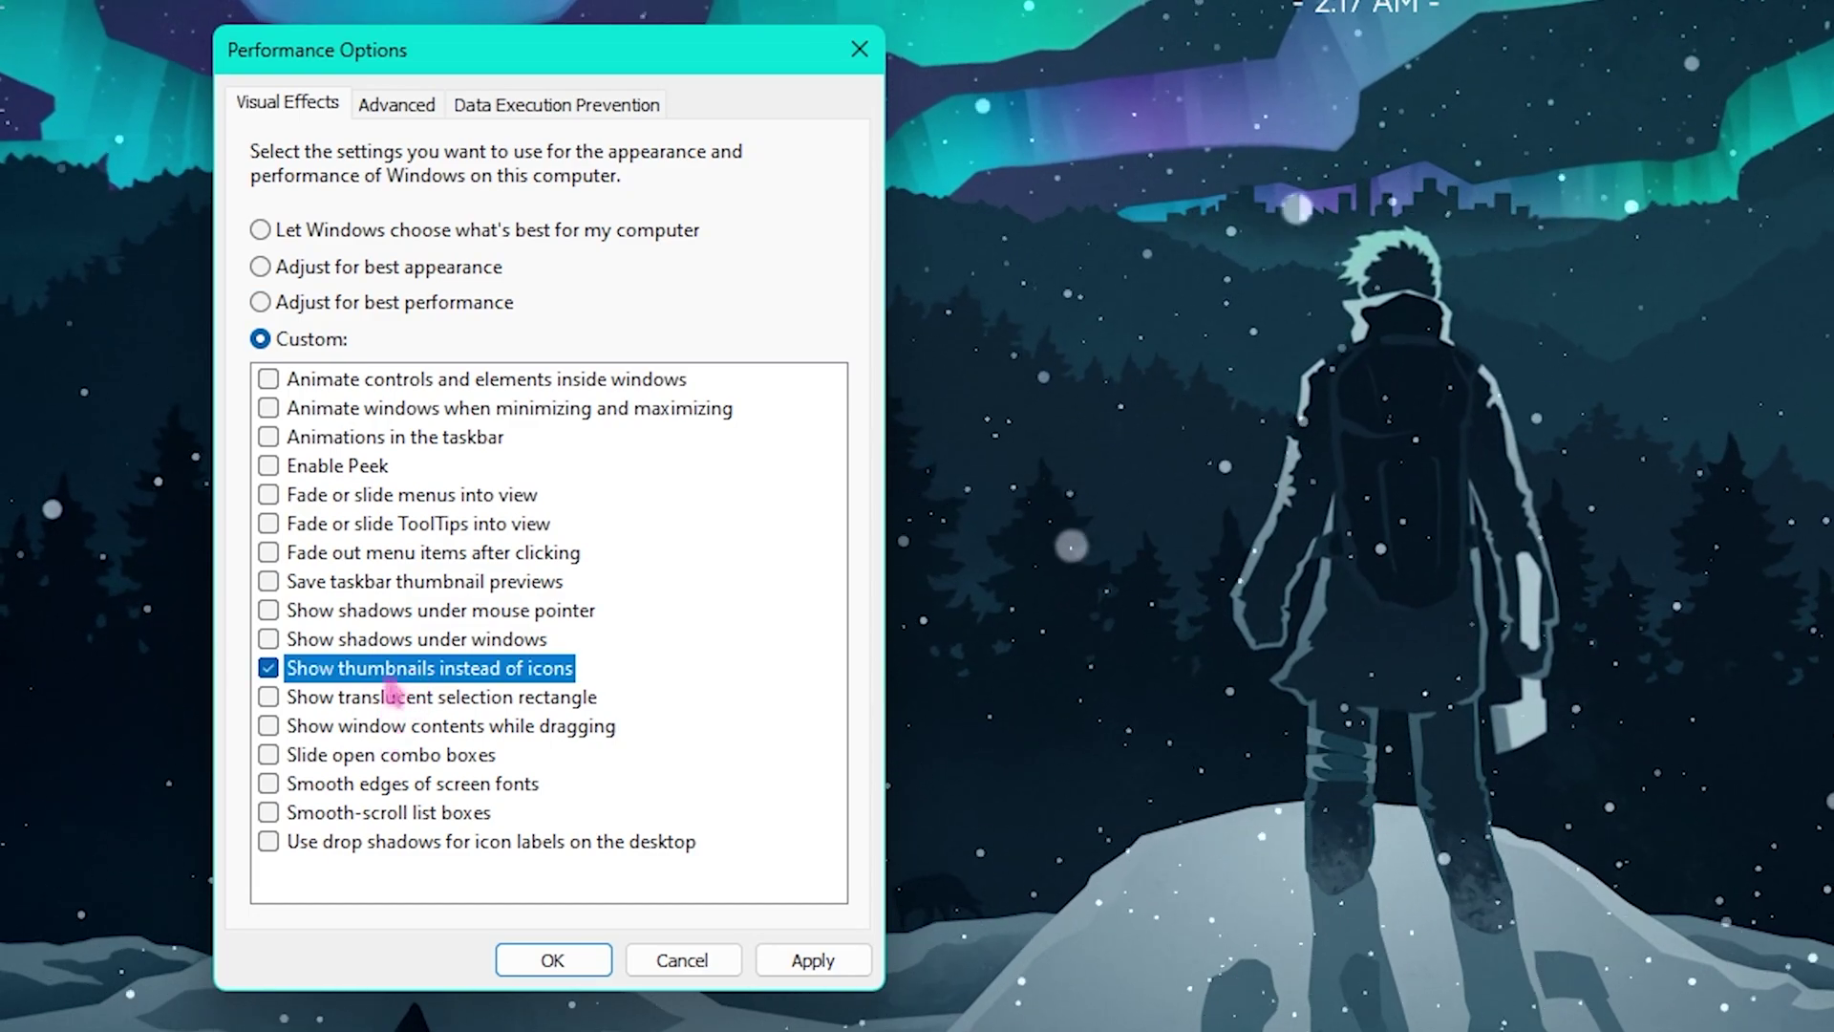
{"action": "left_click", "coordinate": [411, 783]}
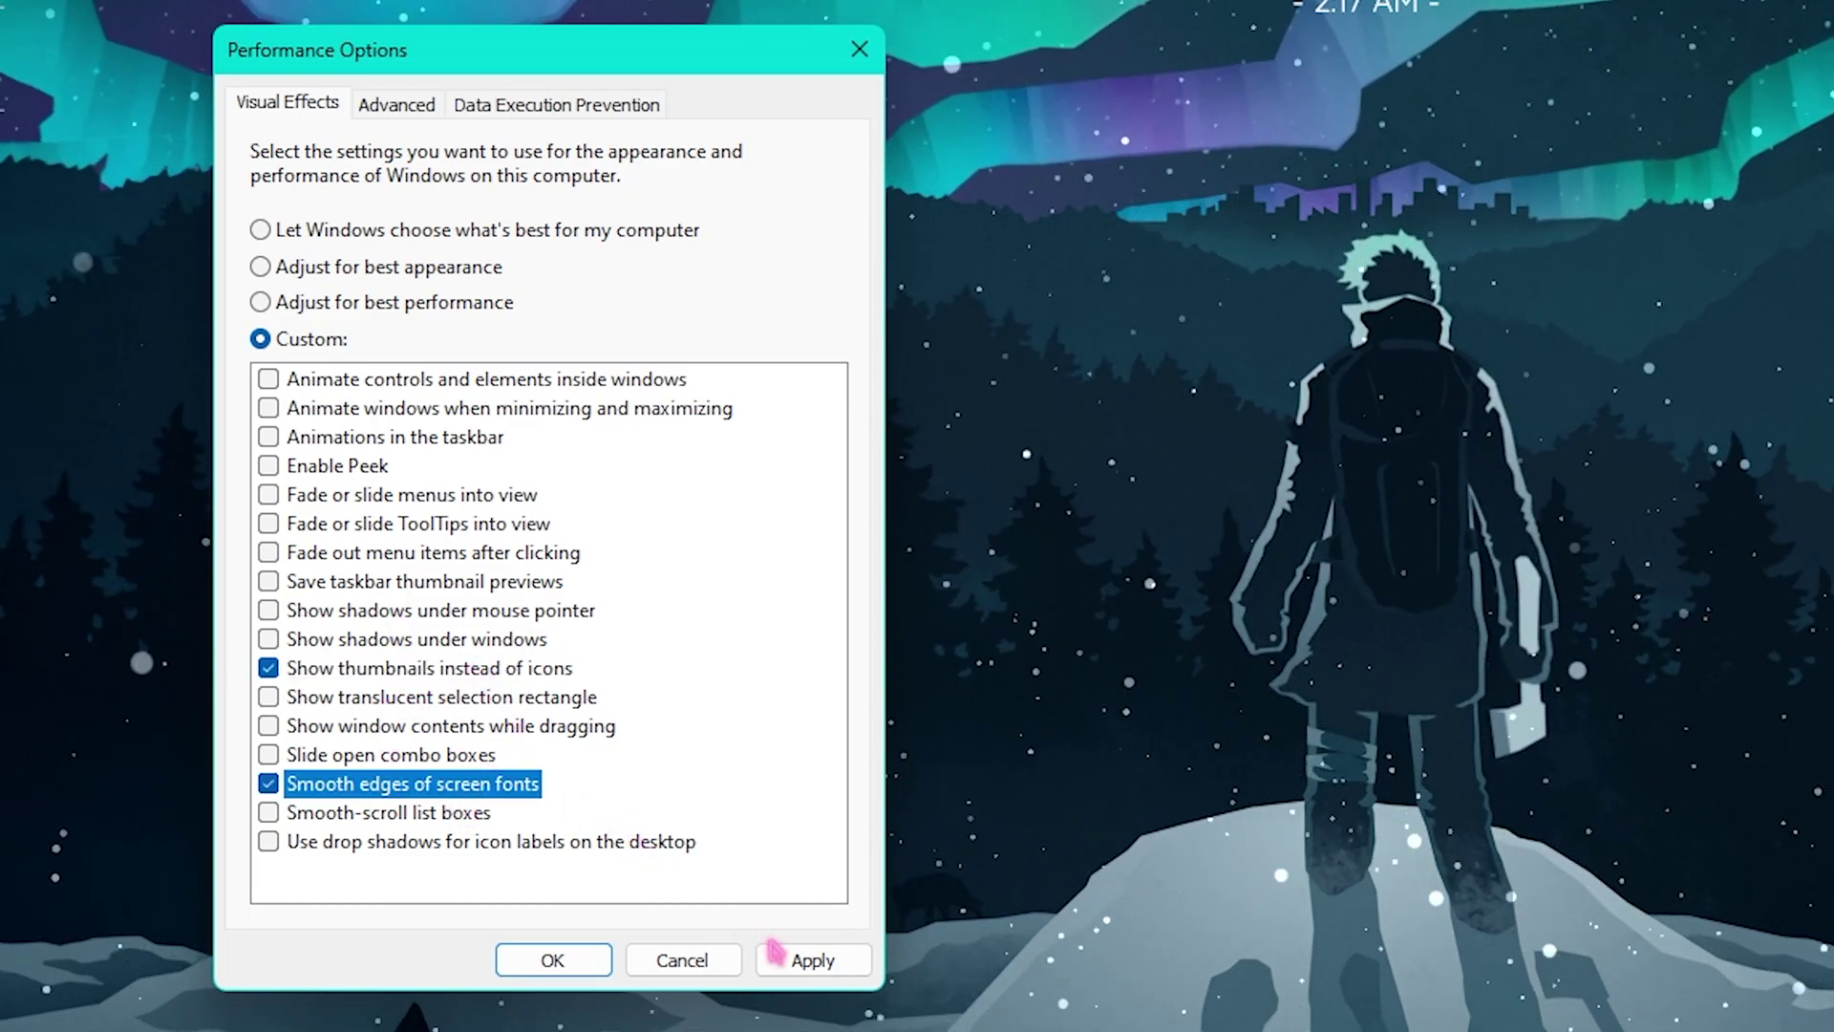
{"action": "left_click", "coordinate": [859, 48]}
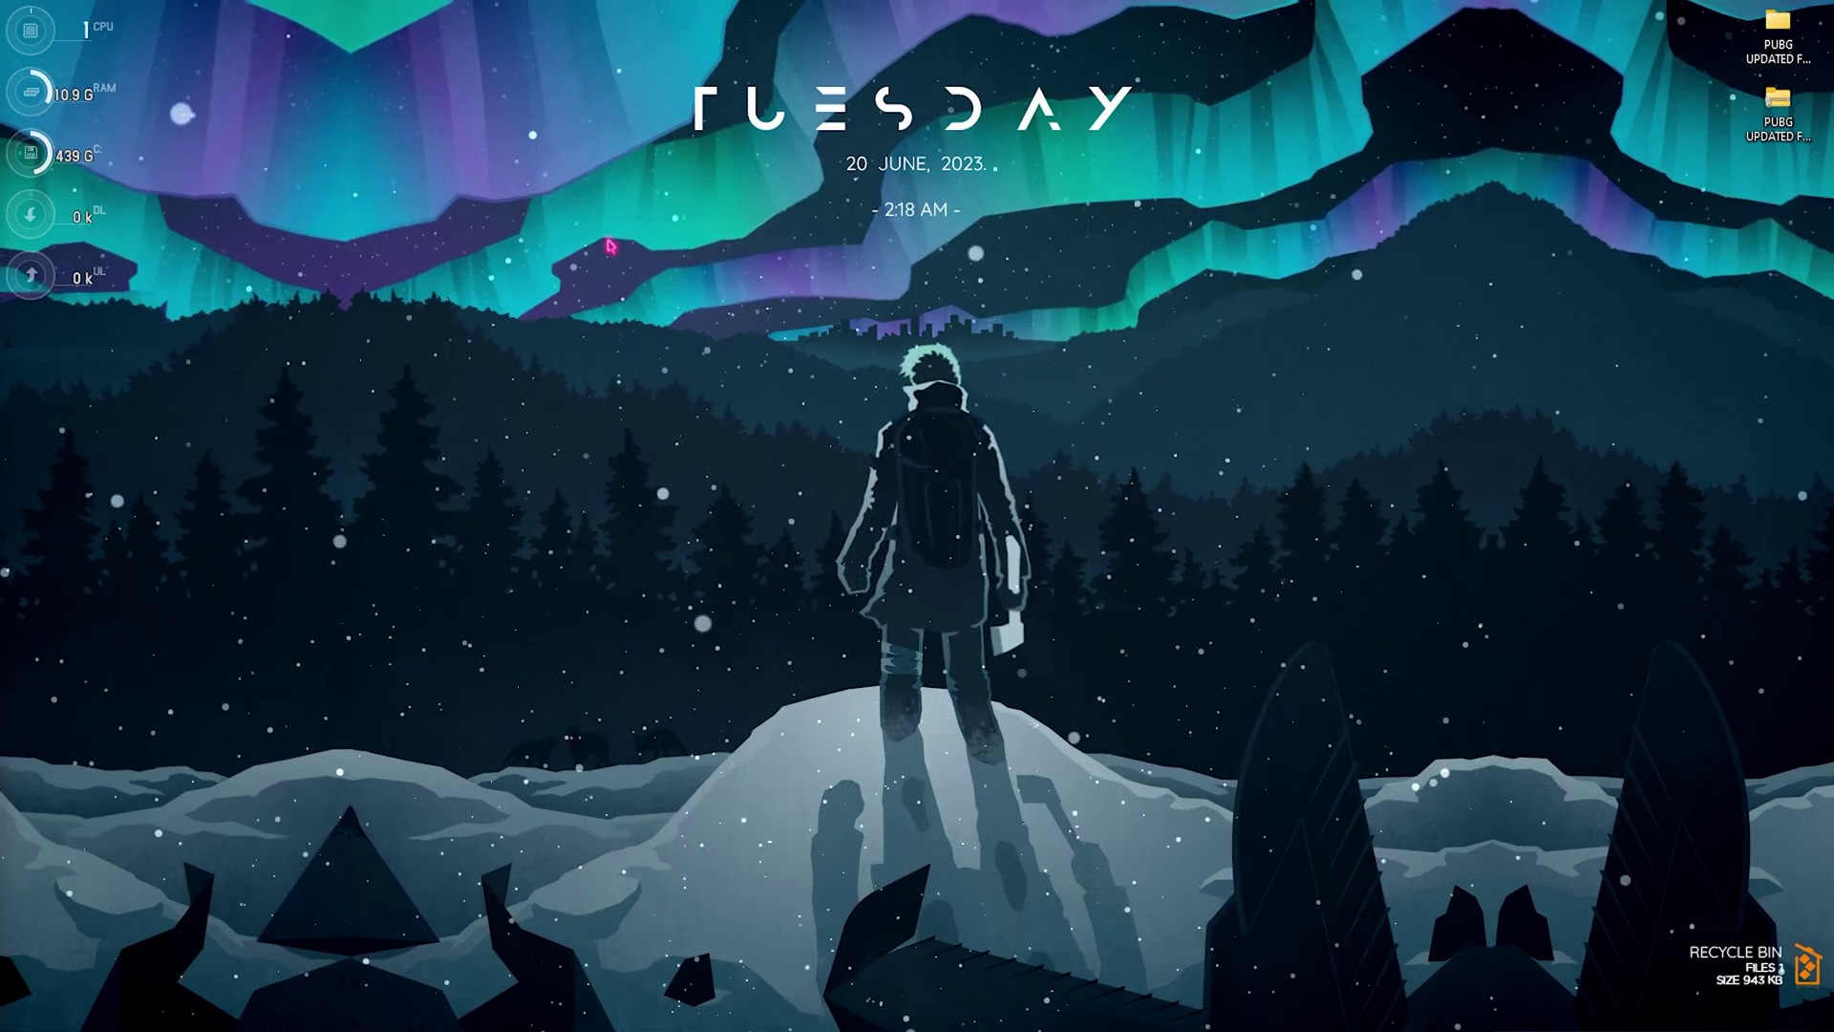
Step: Run msconfig and set the number of processors to 24 in the advanced boot options
{"action": "key", "text": "super"}
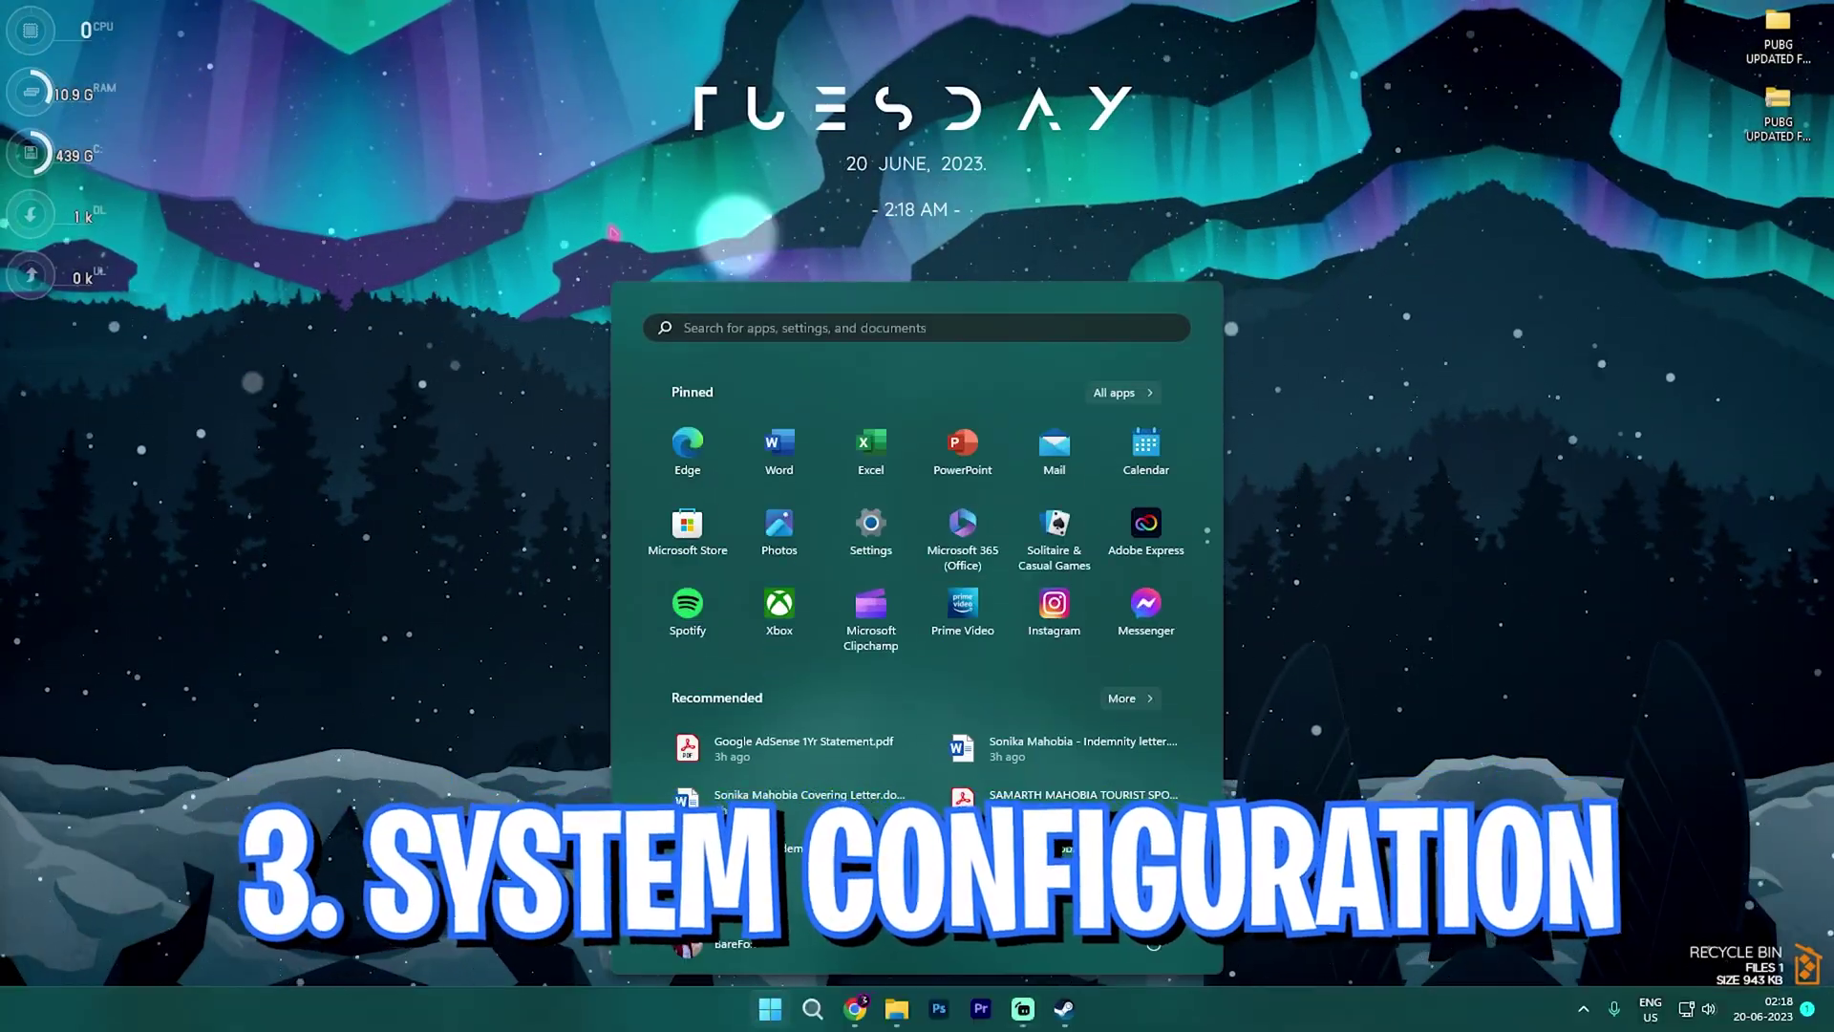
{"action": "key", "text": "super"}
{"action": "key", "text": "super+r"}
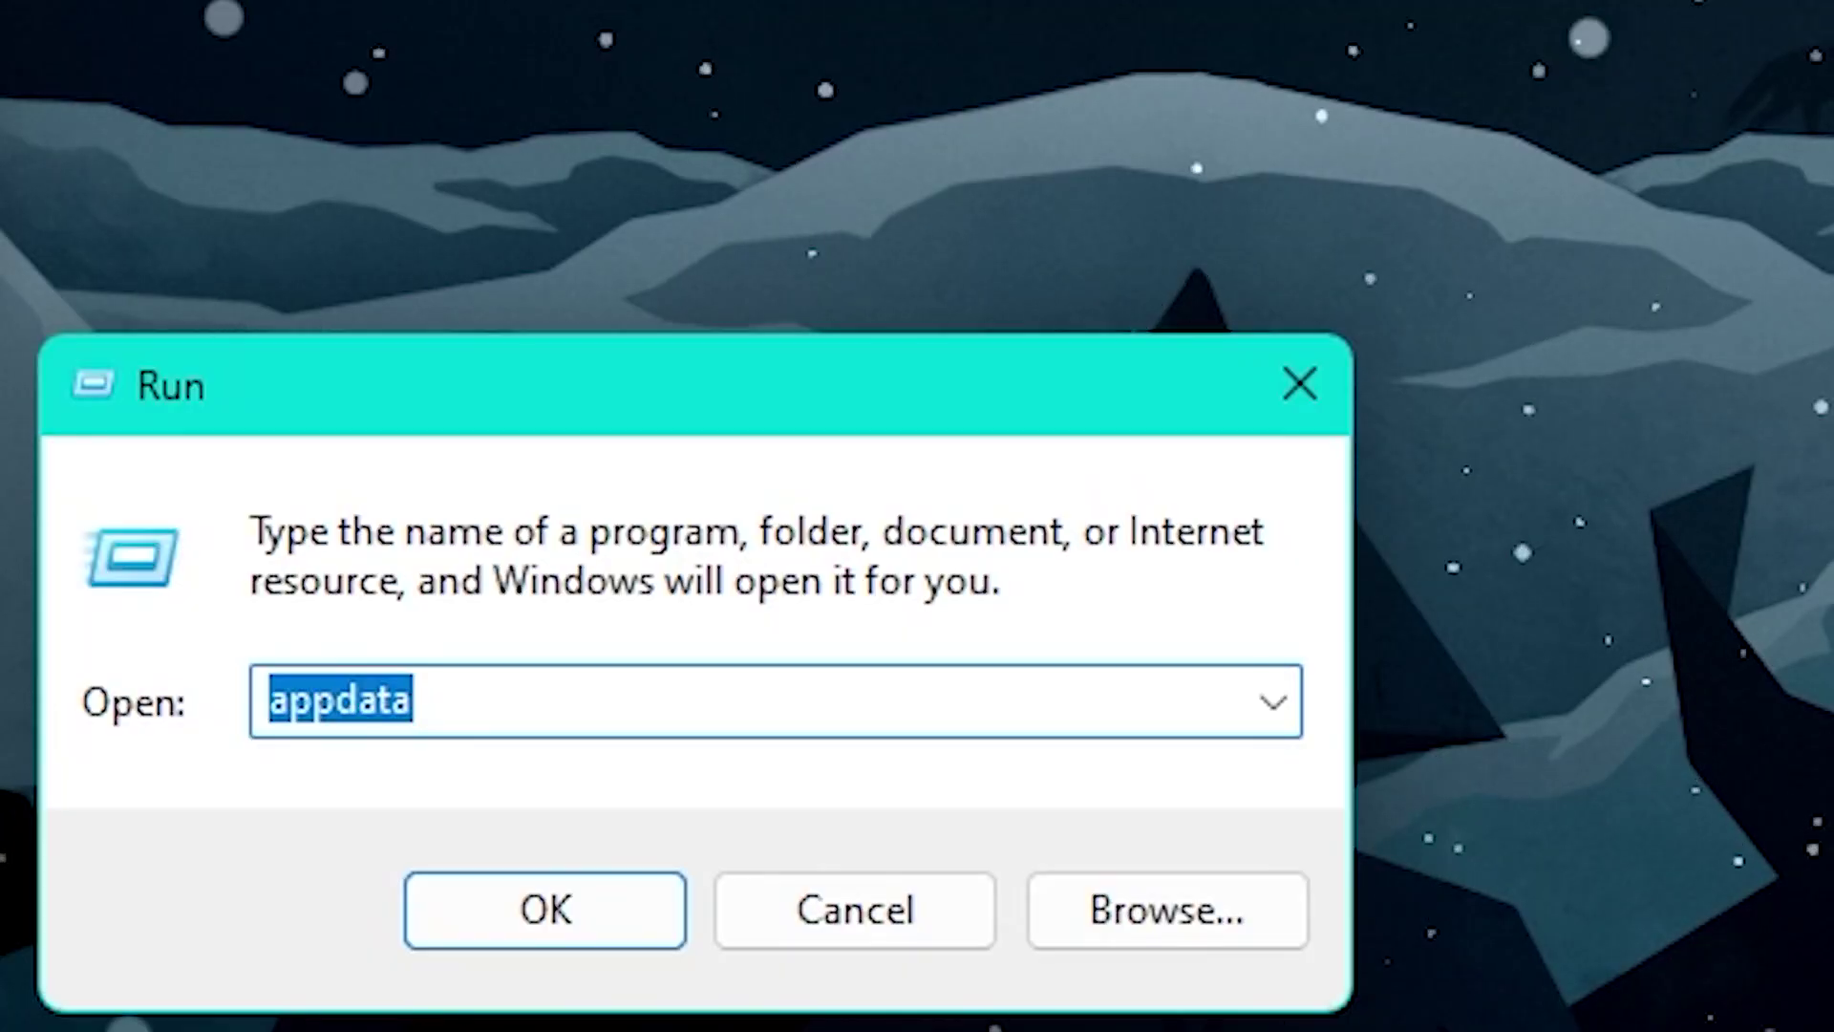
{"action": "type", "text": "msconf"}
{"action": "type", "text": "ig"}
{"action": "key", "text": "Return"}
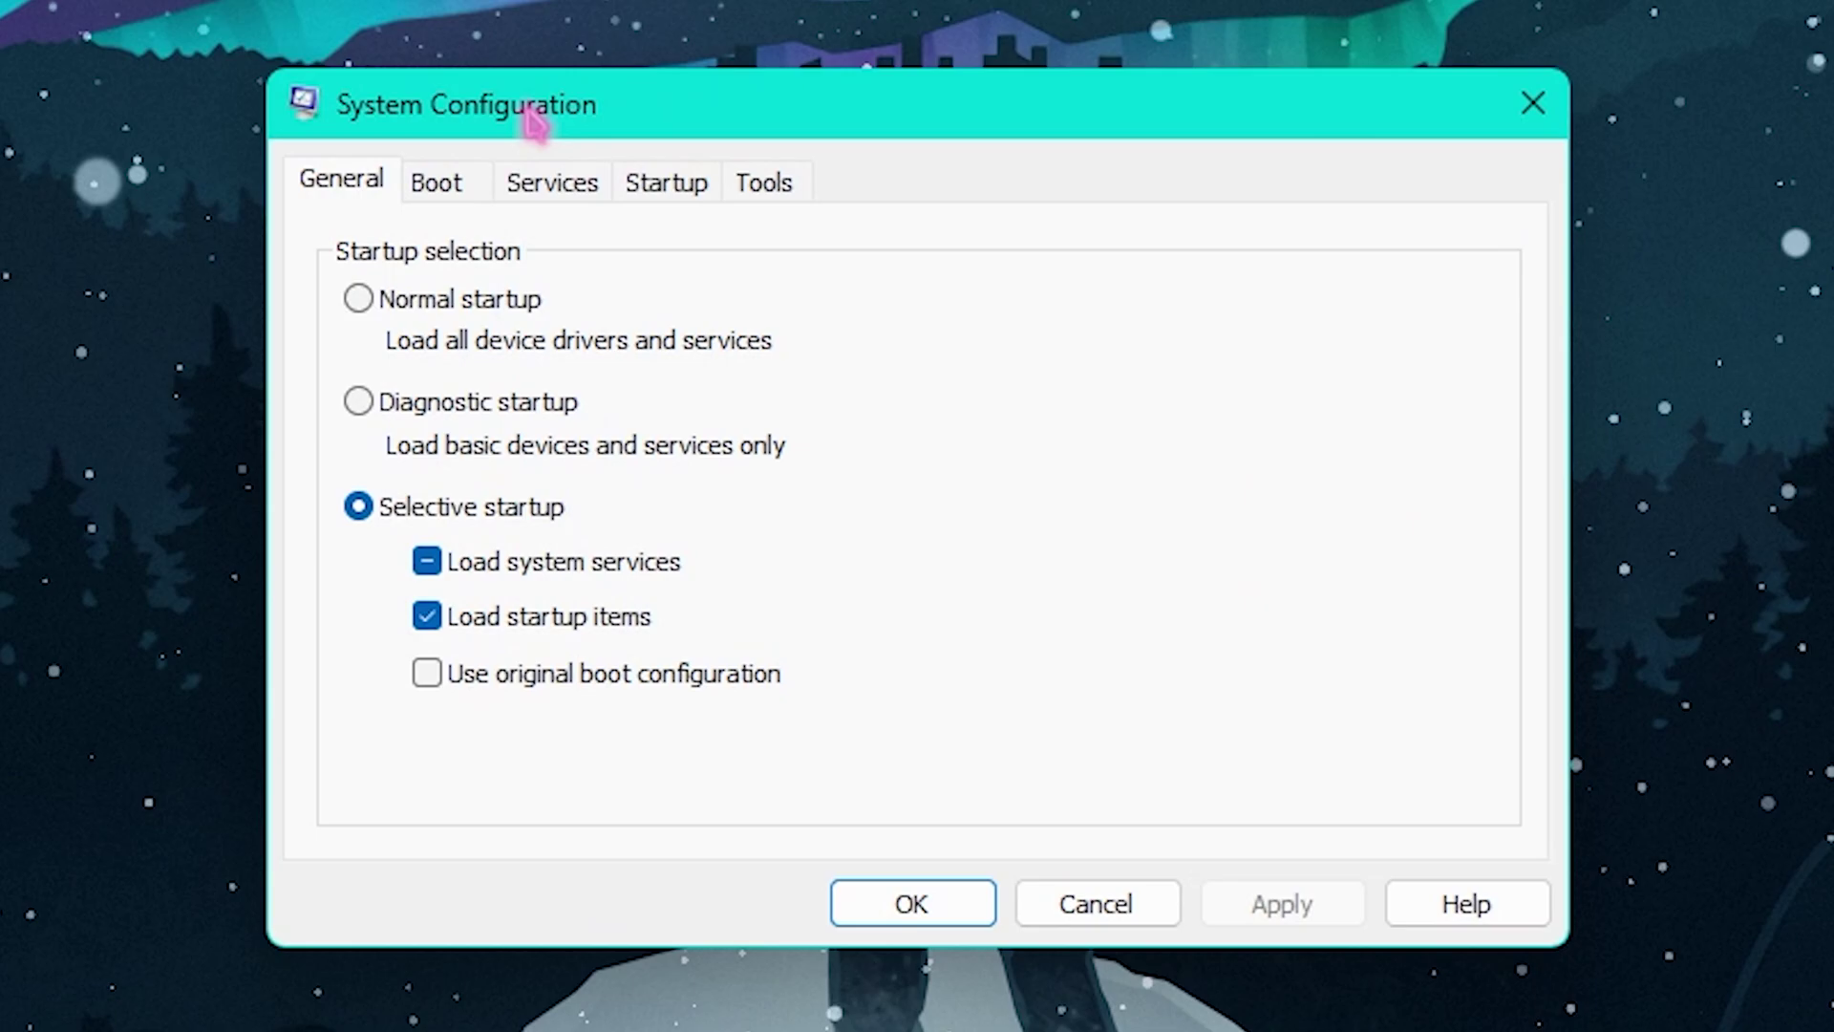
{"action": "left_click", "coordinate": [435, 184]}
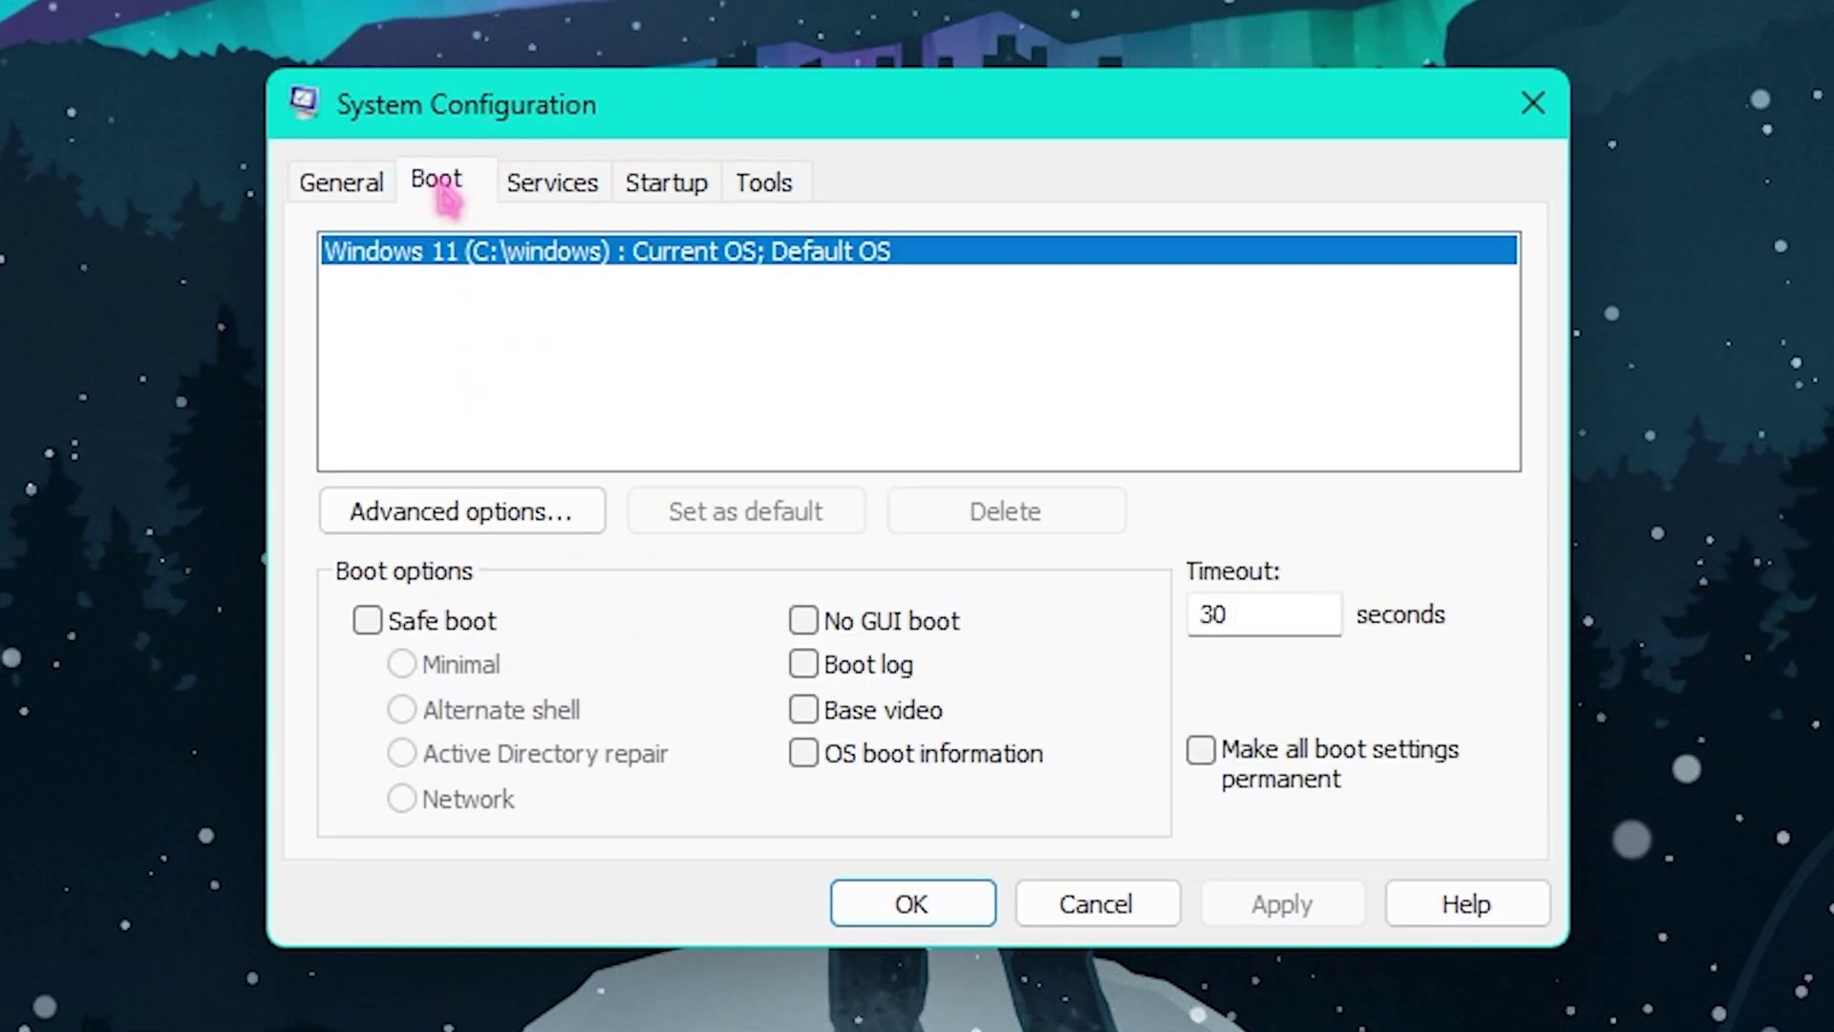
{"action": "left_click", "coordinate": [446, 511]}
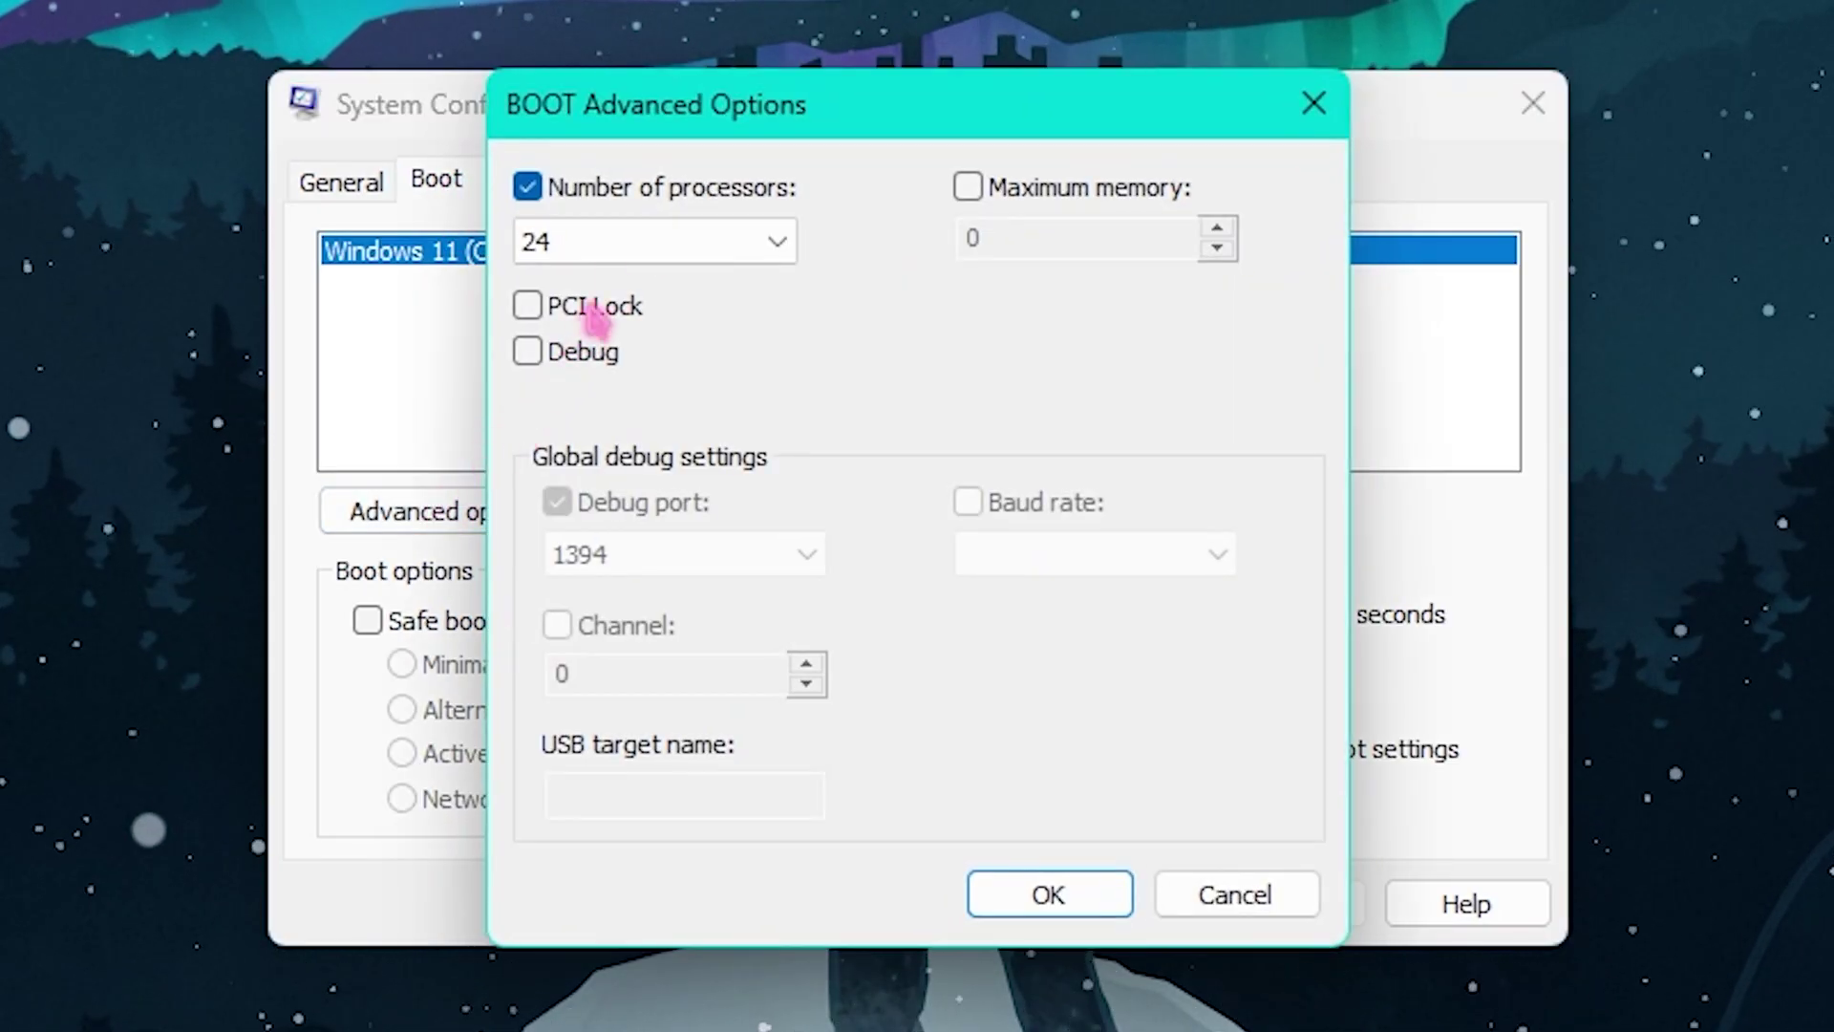
{"action": "left_click", "coordinate": [616, 251]}
{"action": "left_click", "coordinate": [535, 962]}
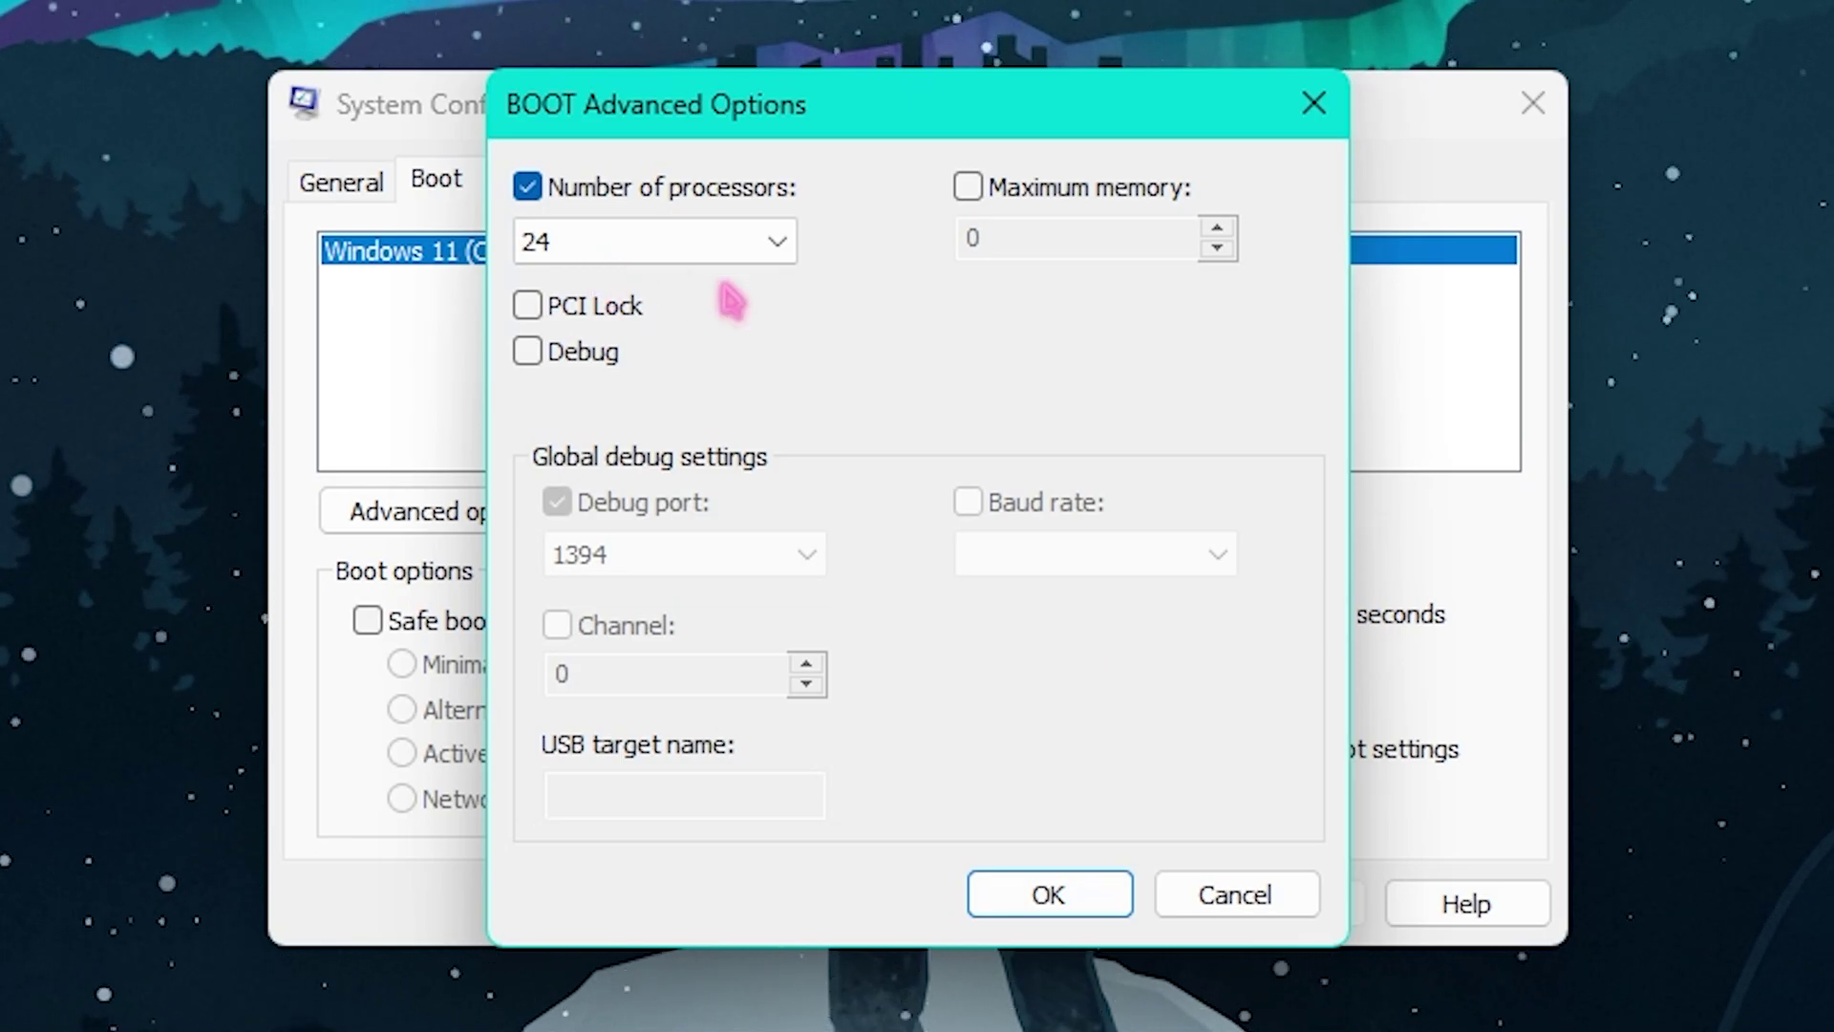
{"action": "left_click", "coordinate": [1054, 905]}
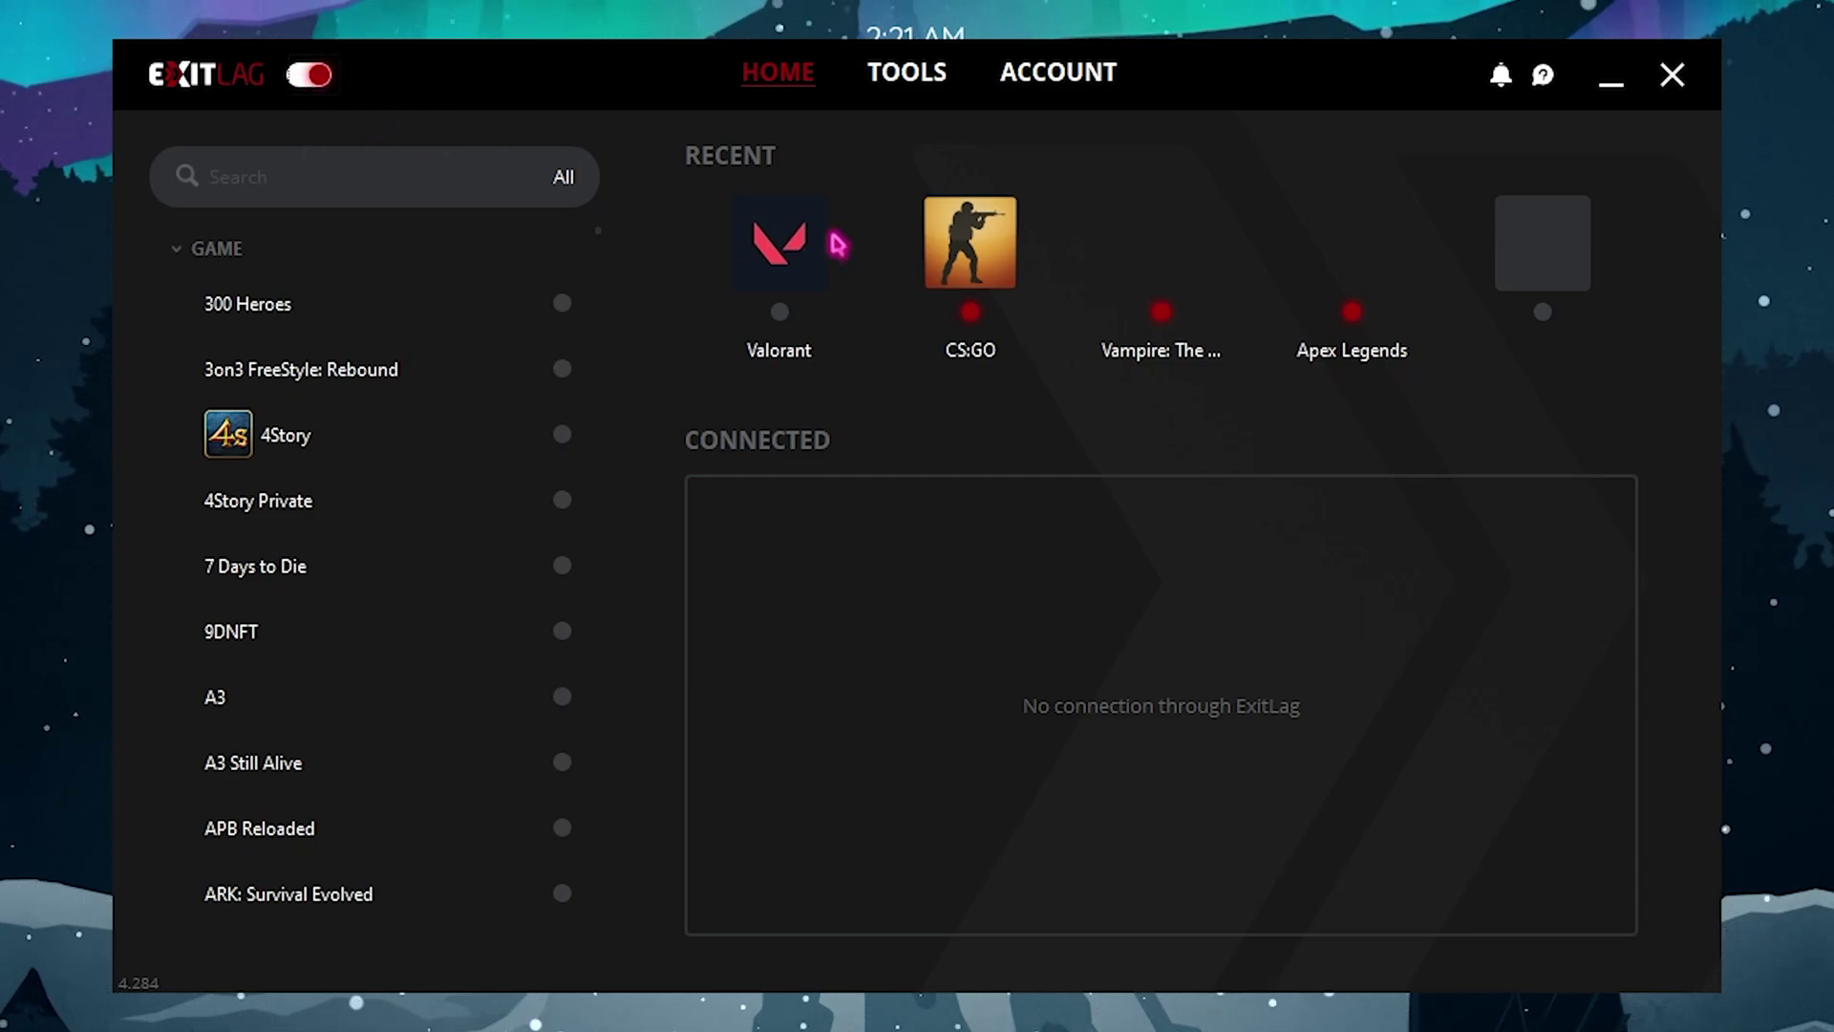
Step: In ExitLag, find PUBG BATTLEGROUNDS, set its game region to SG Singapore01 and apply the routes
{"action": "left_click", "coordinate": [373, 187]}
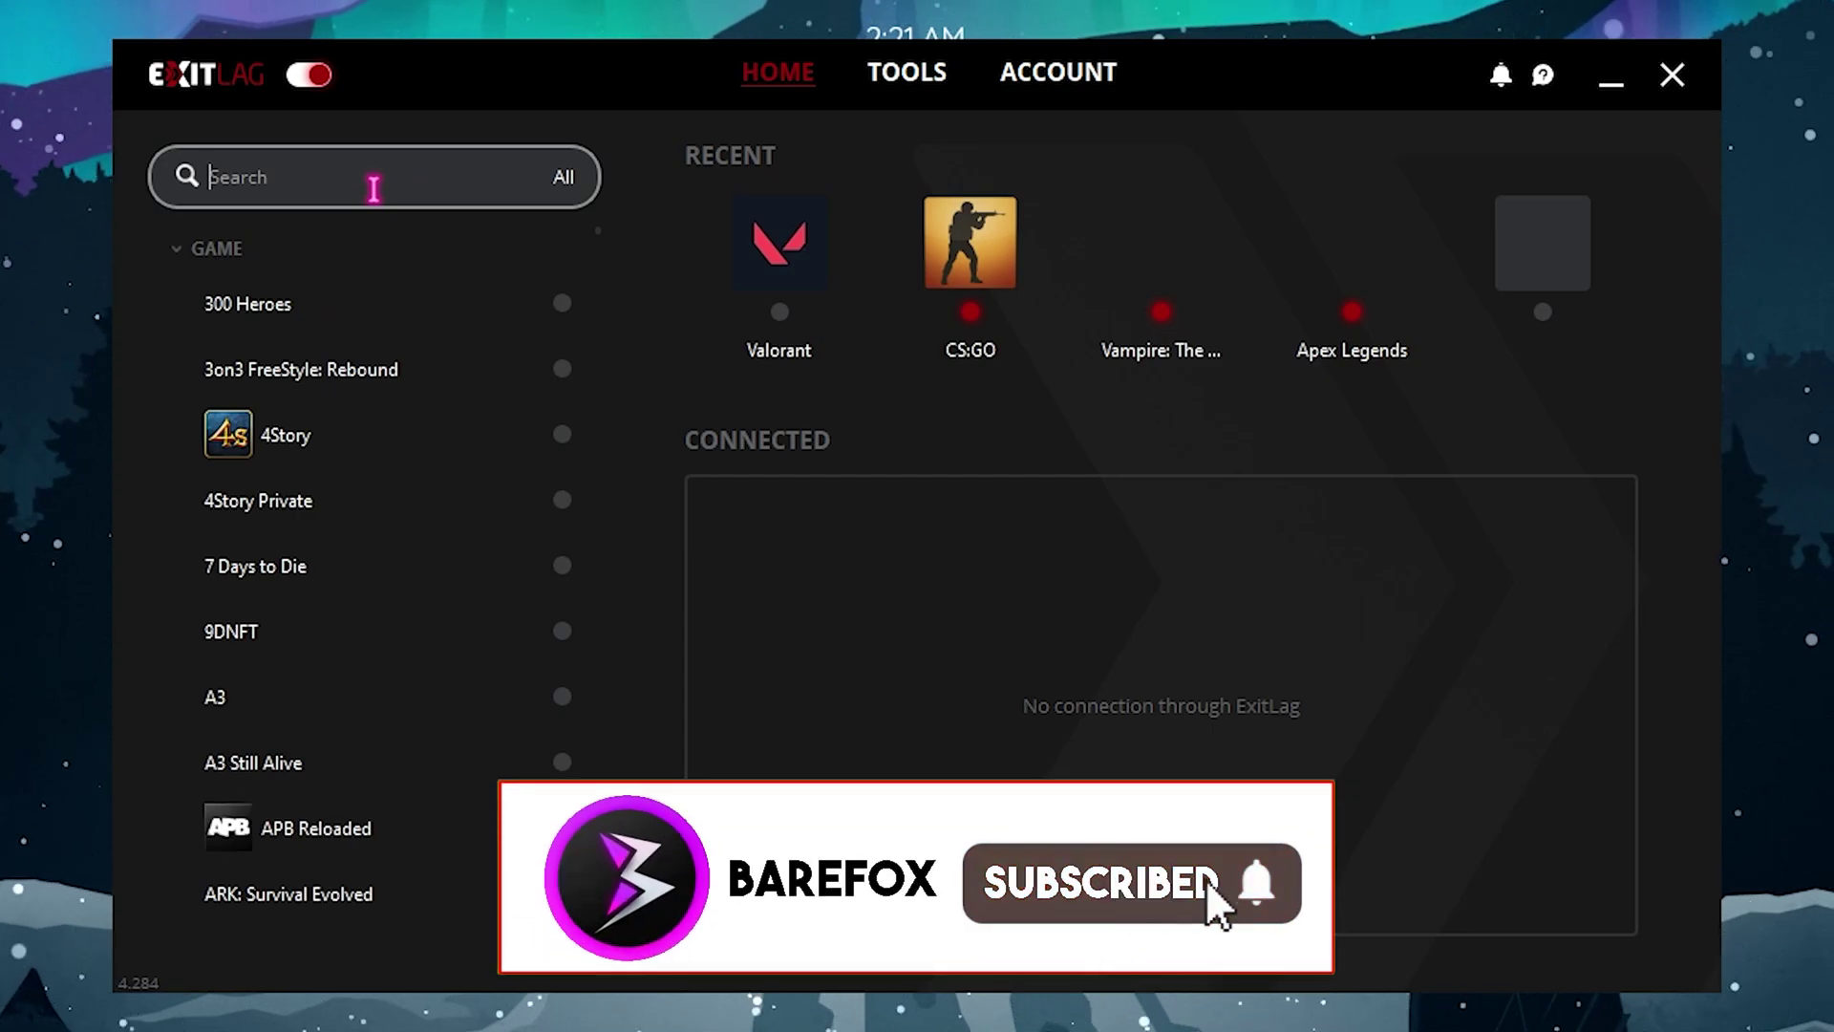
{"action": "type", "text": "PUBG"}
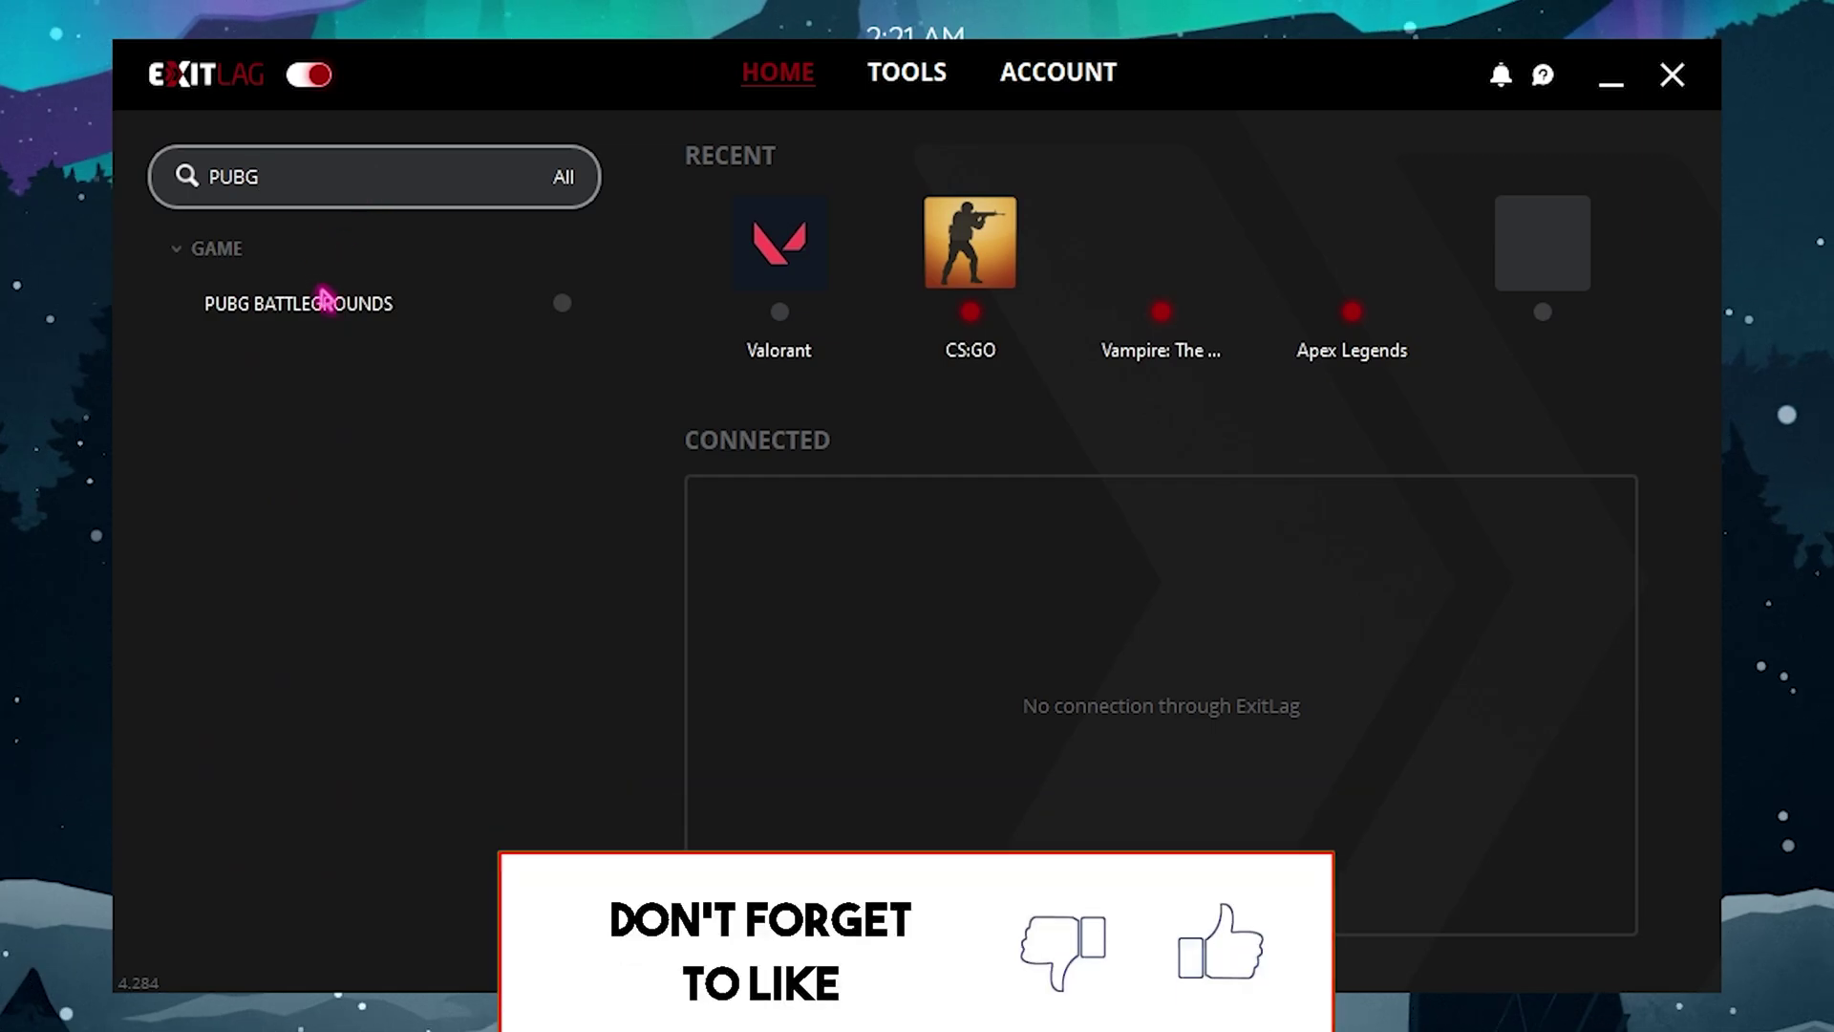
{"action": "left_click", "coordinate": [325, 306]}
{"action": "left_click", "coordinate": [851, 302]}
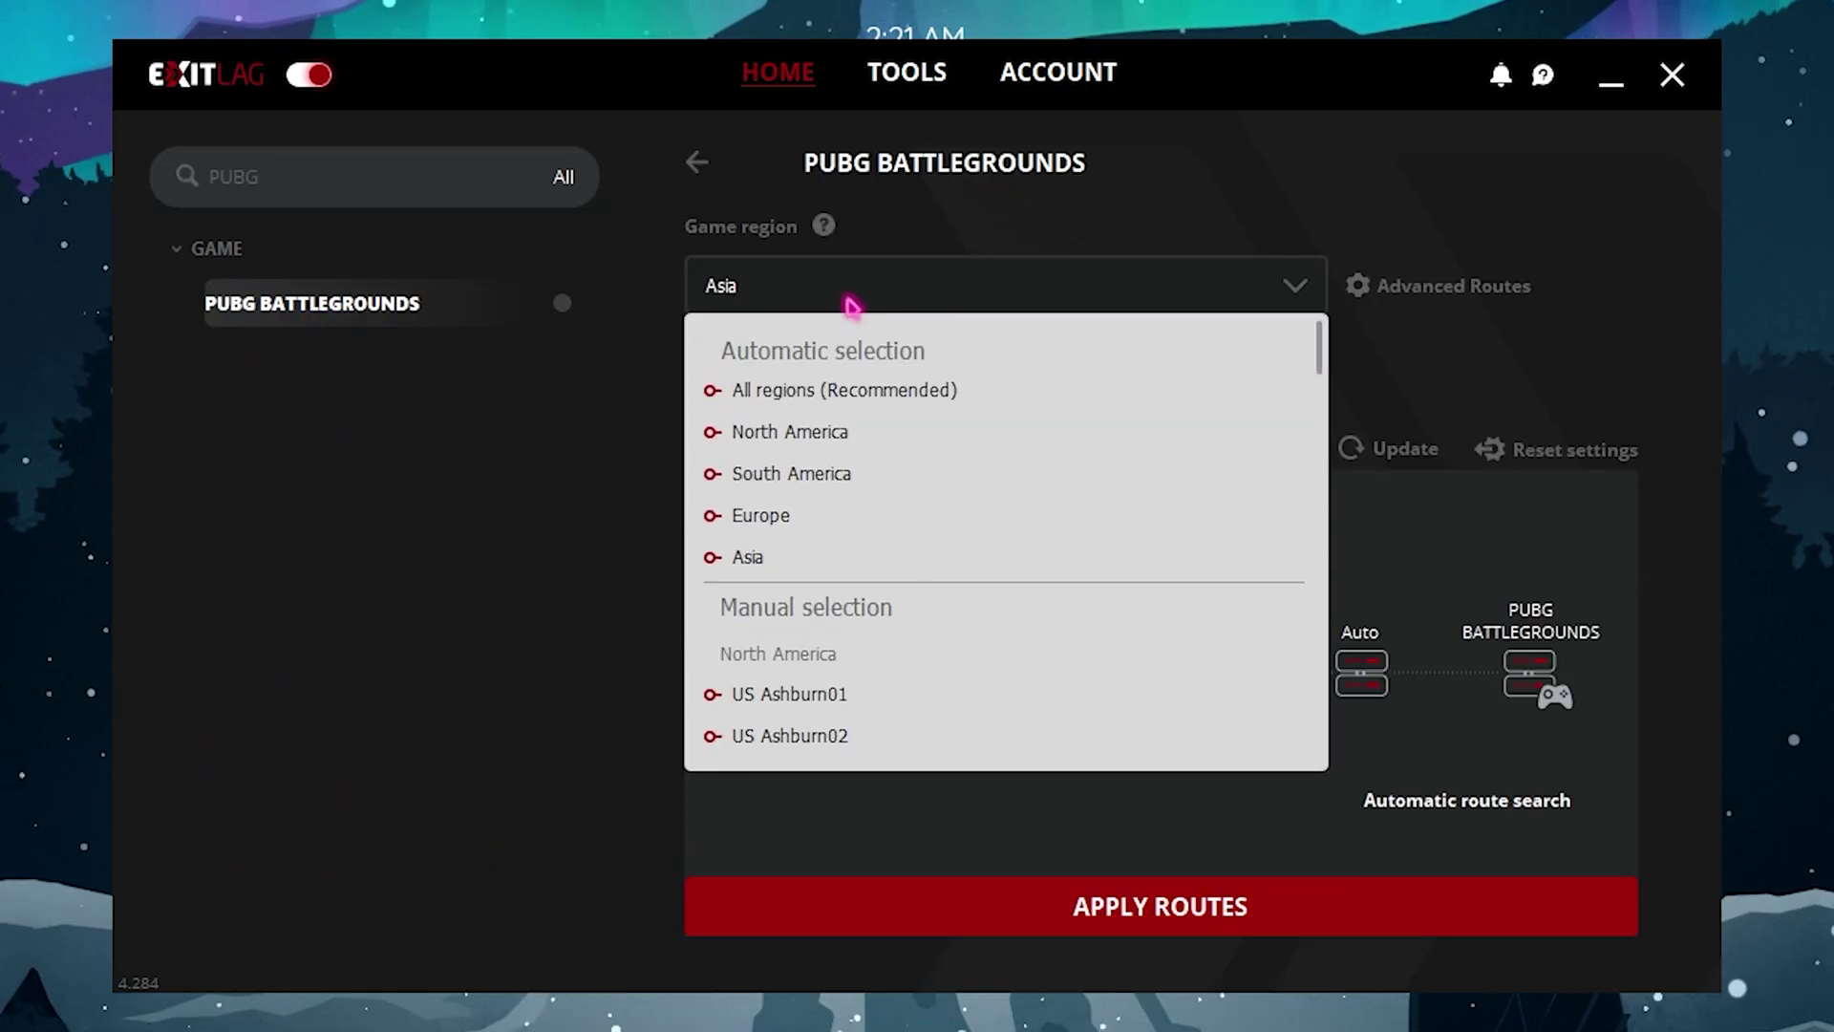
{"action": "scroll", "coordinate": [855, 583], "scroll_direction": "down", "scroll_amount": 15}
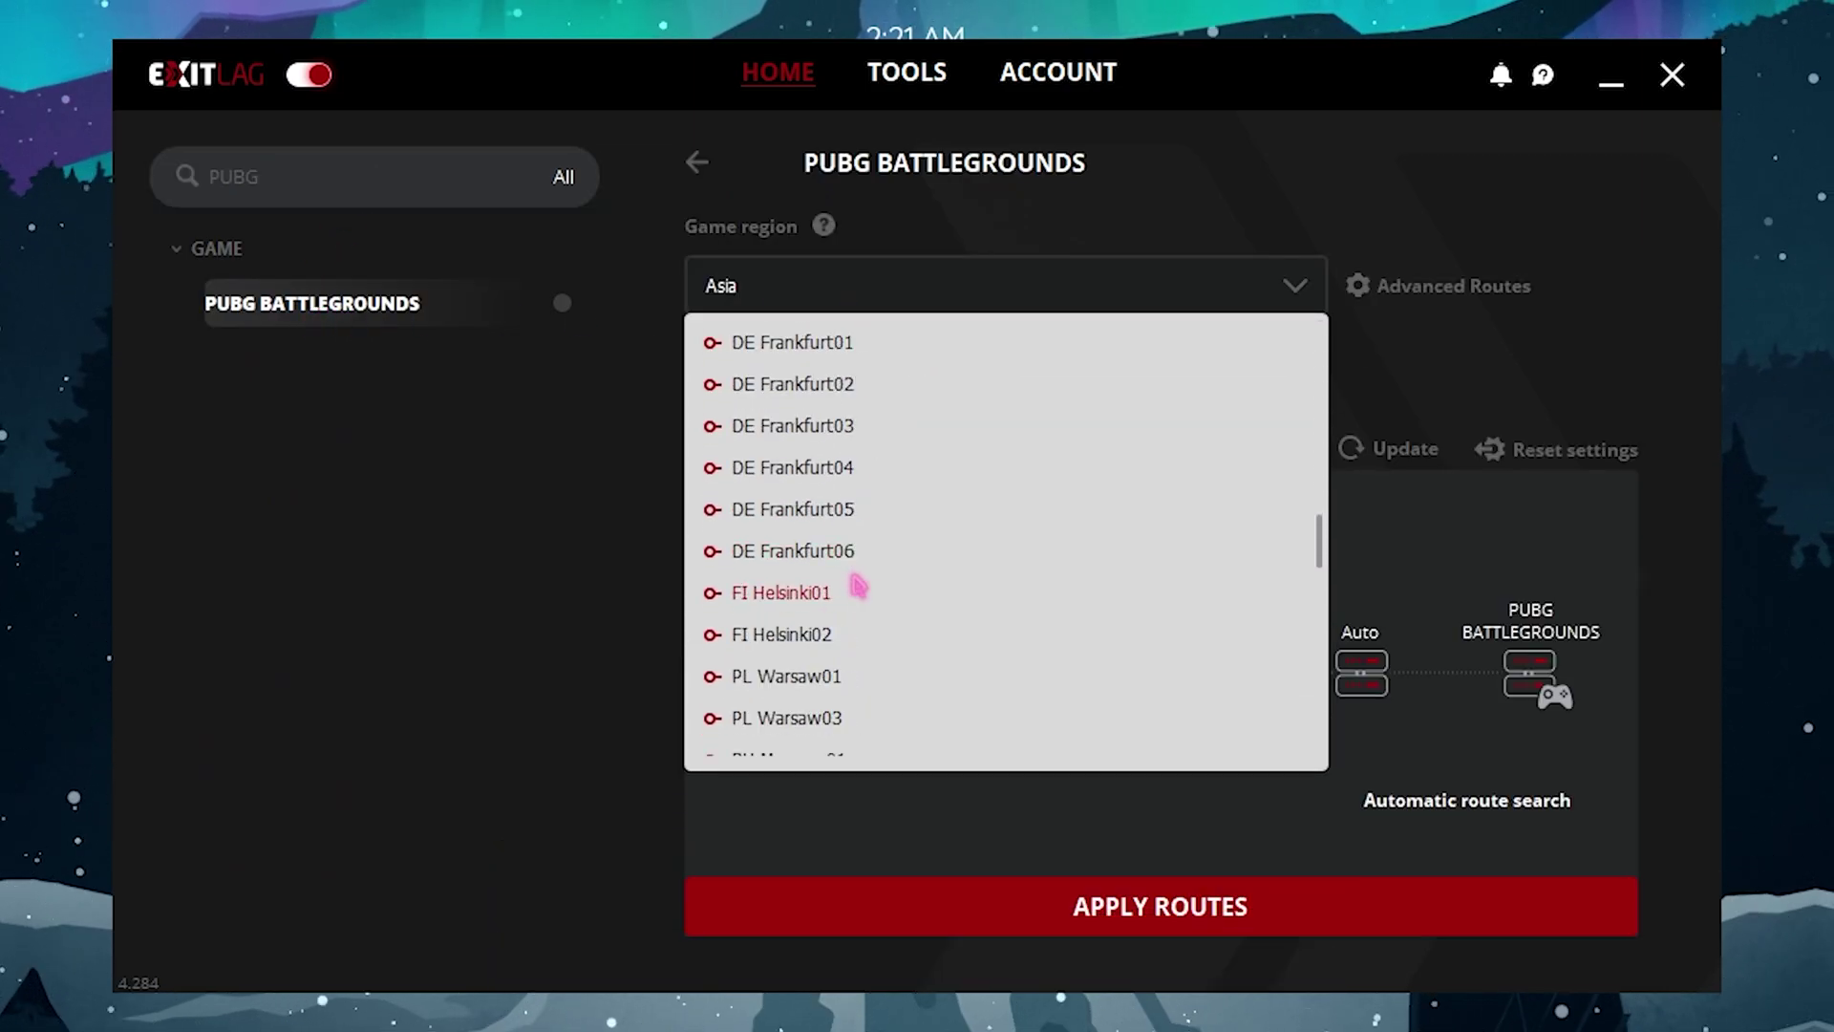
{"action": "scroll", "coordinate": [856, 585], "scroll_direction": "down", "scroll_amount": 2}
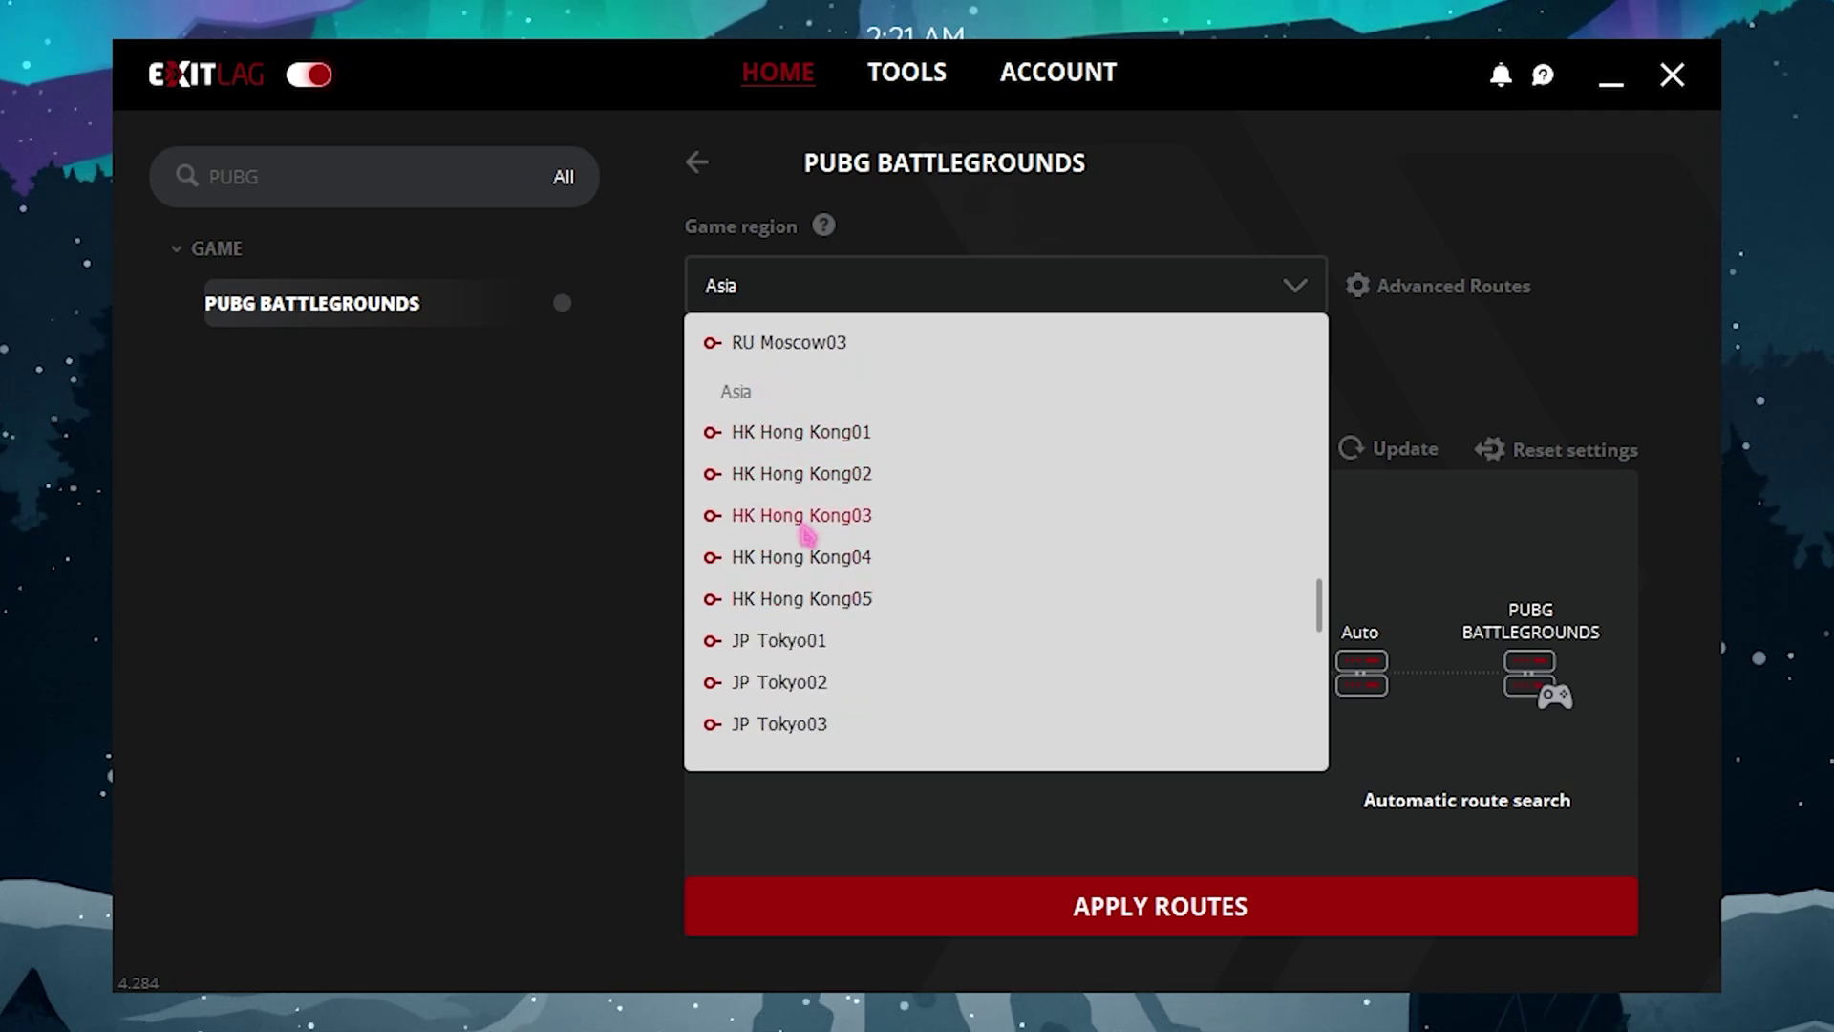
{"action": "scroll", "coordinate": [810, 542], "scroll_direction": "down", "scroll_amount": 5}
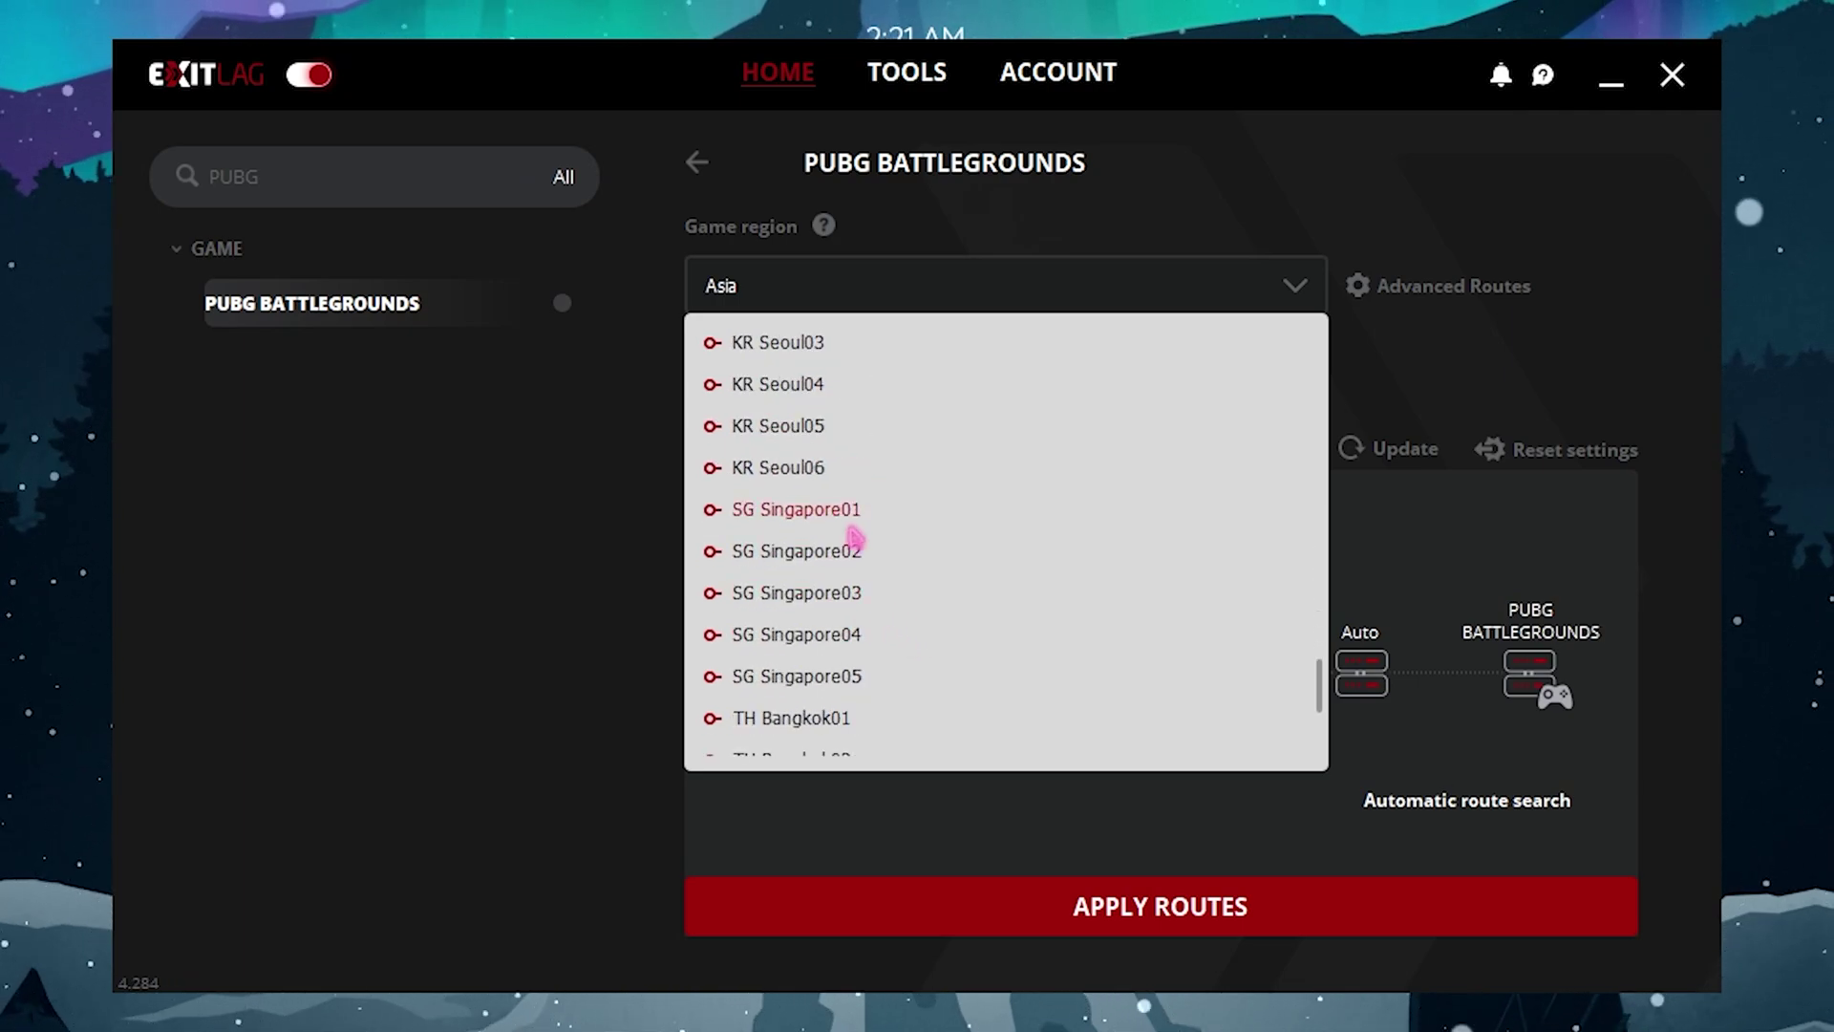
{"action": "left_click", "coordinate": [776, 516]}
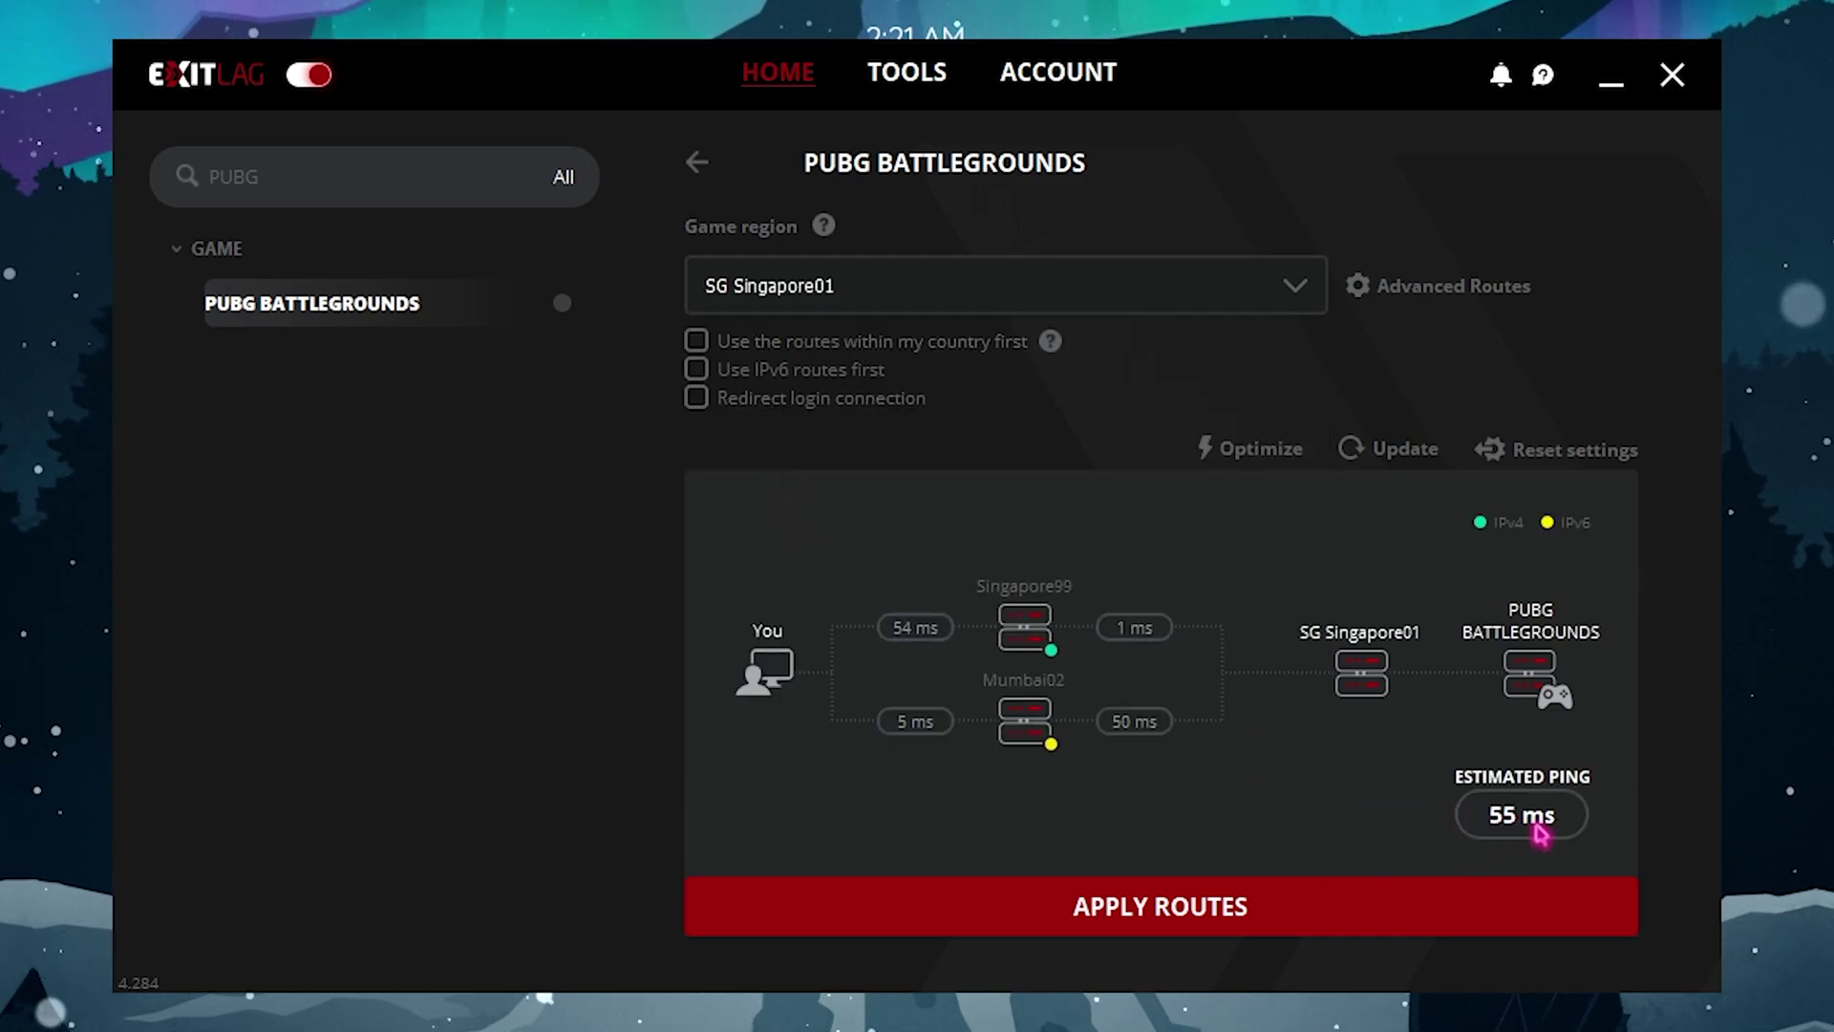
{"action": "left_click", "coordinate": [1096, 910]}
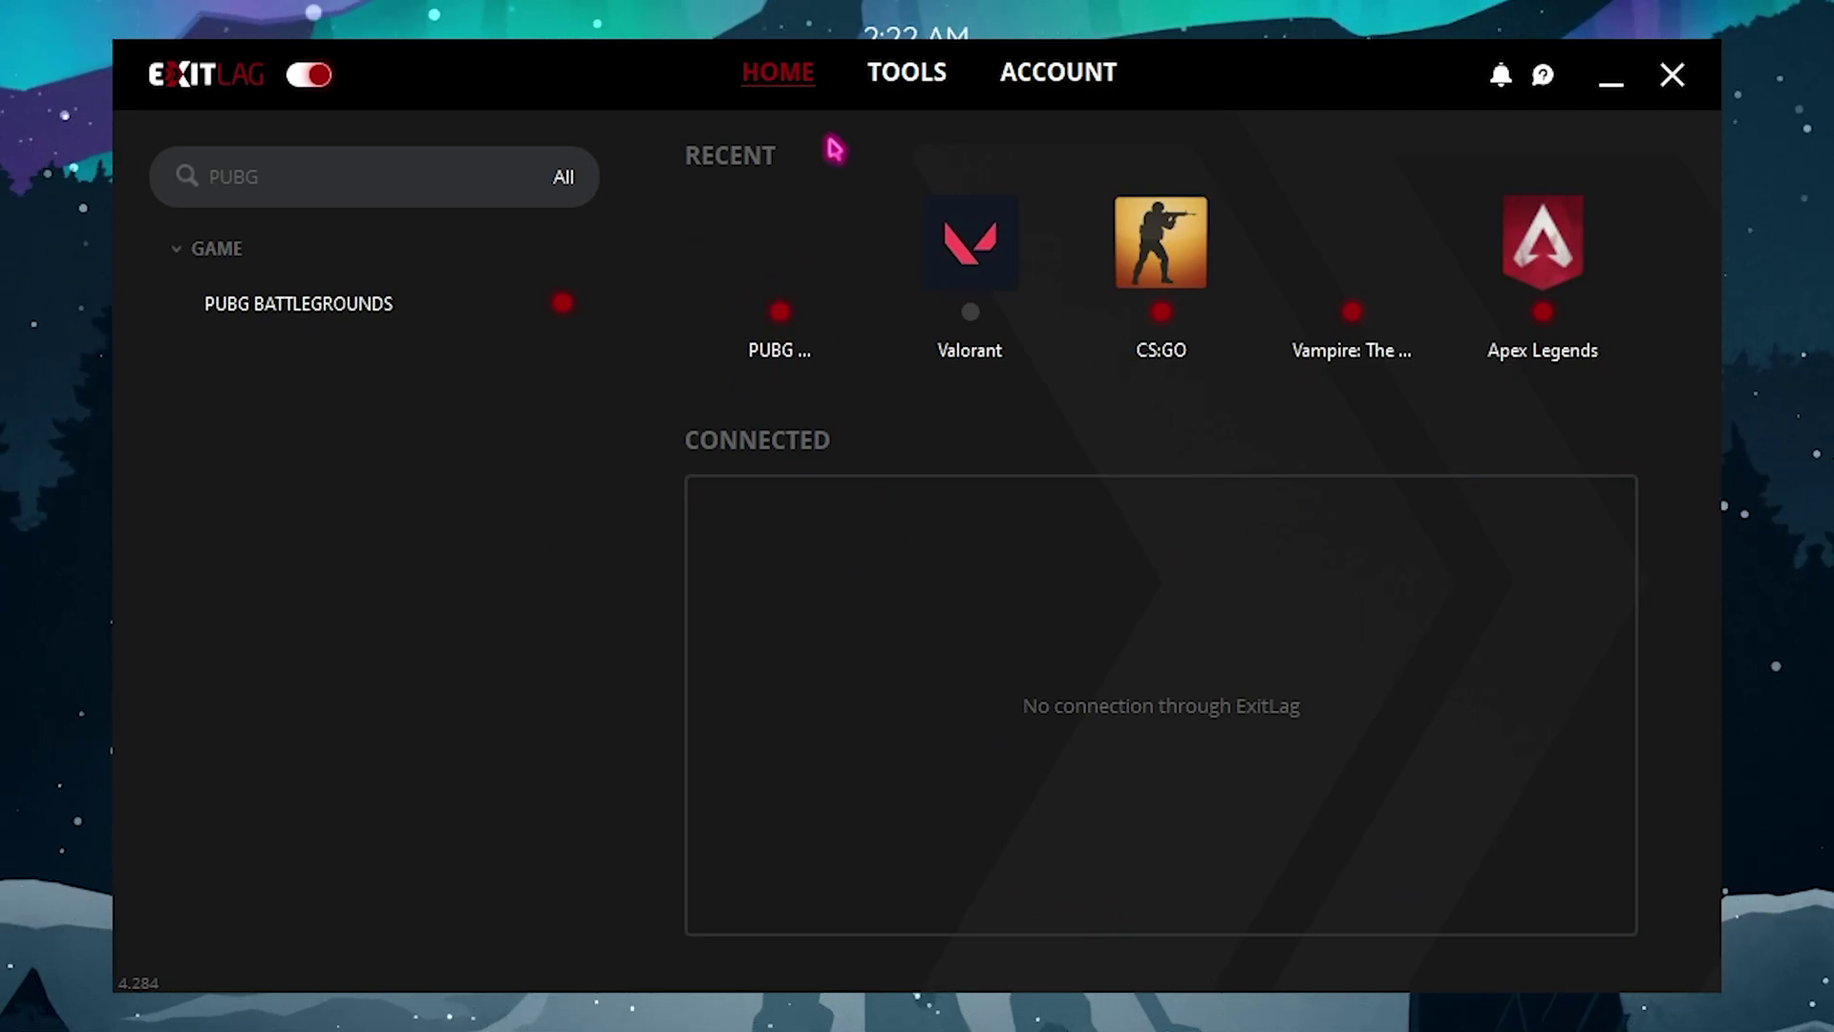
Step: Review ExitLag's general tool settings and the FPS Boost options, and return to the home page
{"action": "left_click", "coordinate": [907, 77]}
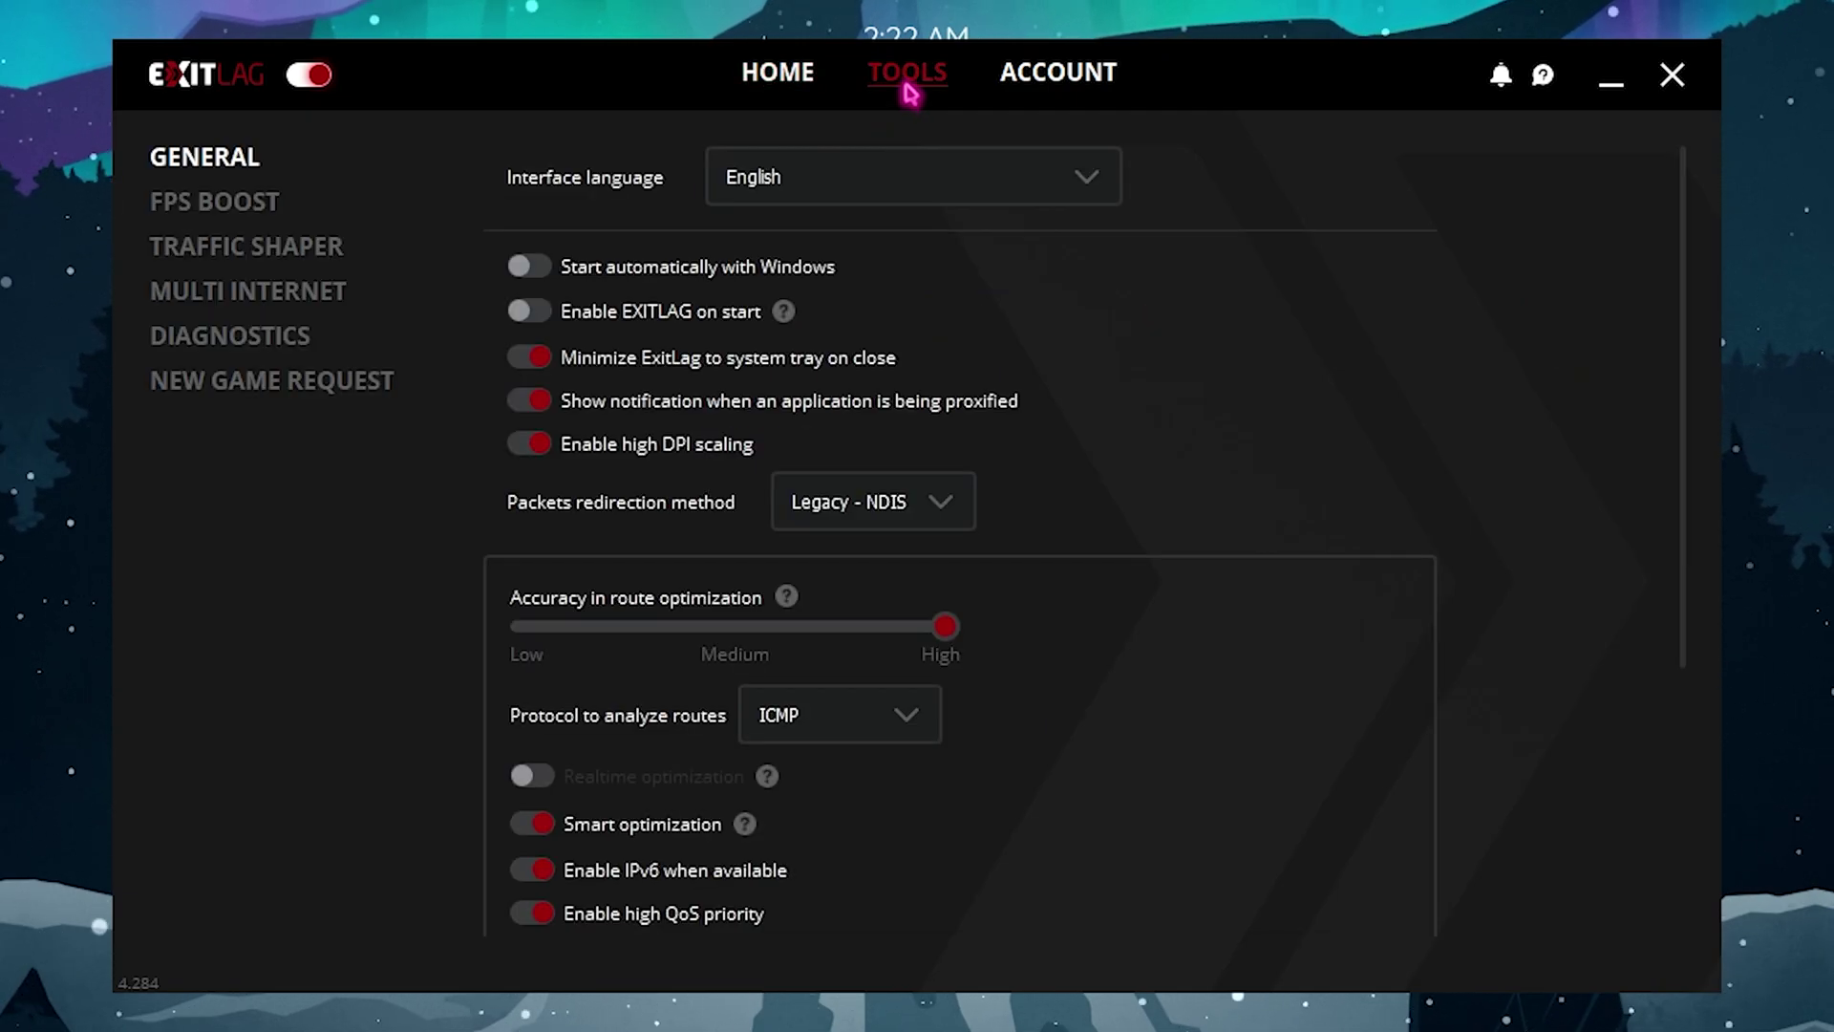
{"action": "left_click", "coordinate": [215, 197]}
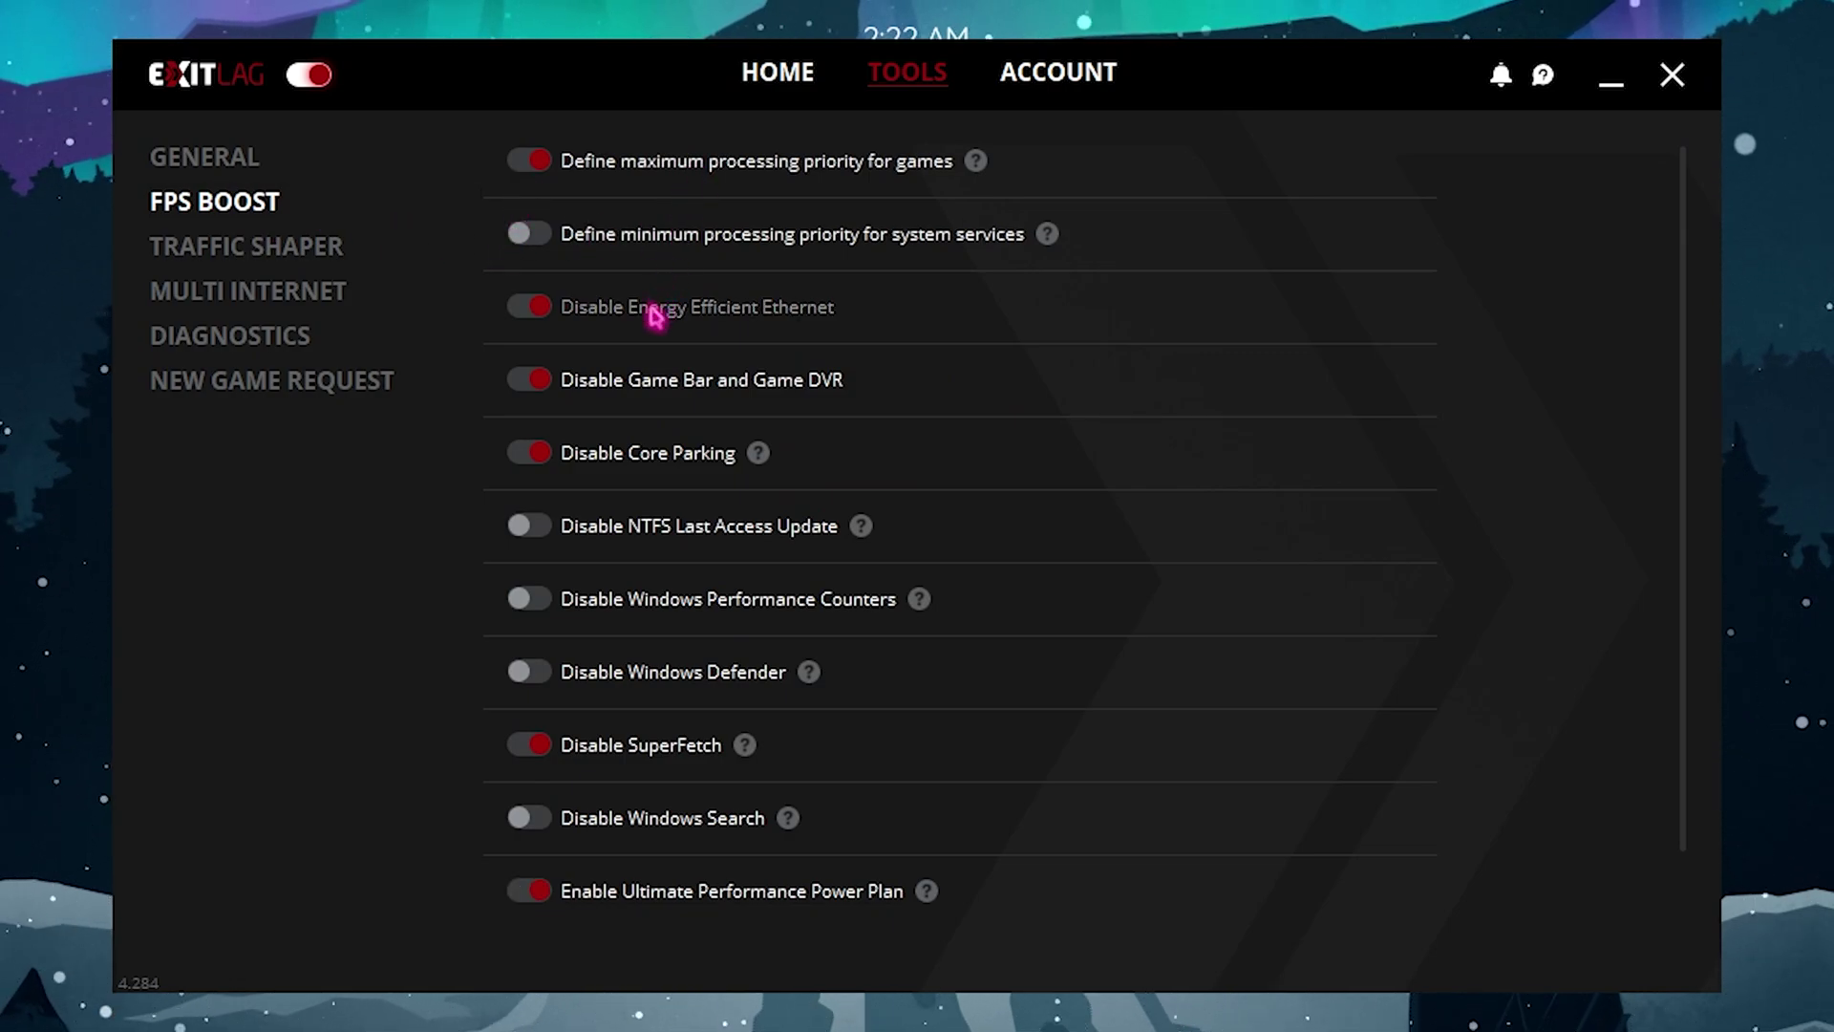
{"action": "scroll", "coordinate": [635, 473], "scroll_direction": "down", "scroll_amount": 1}
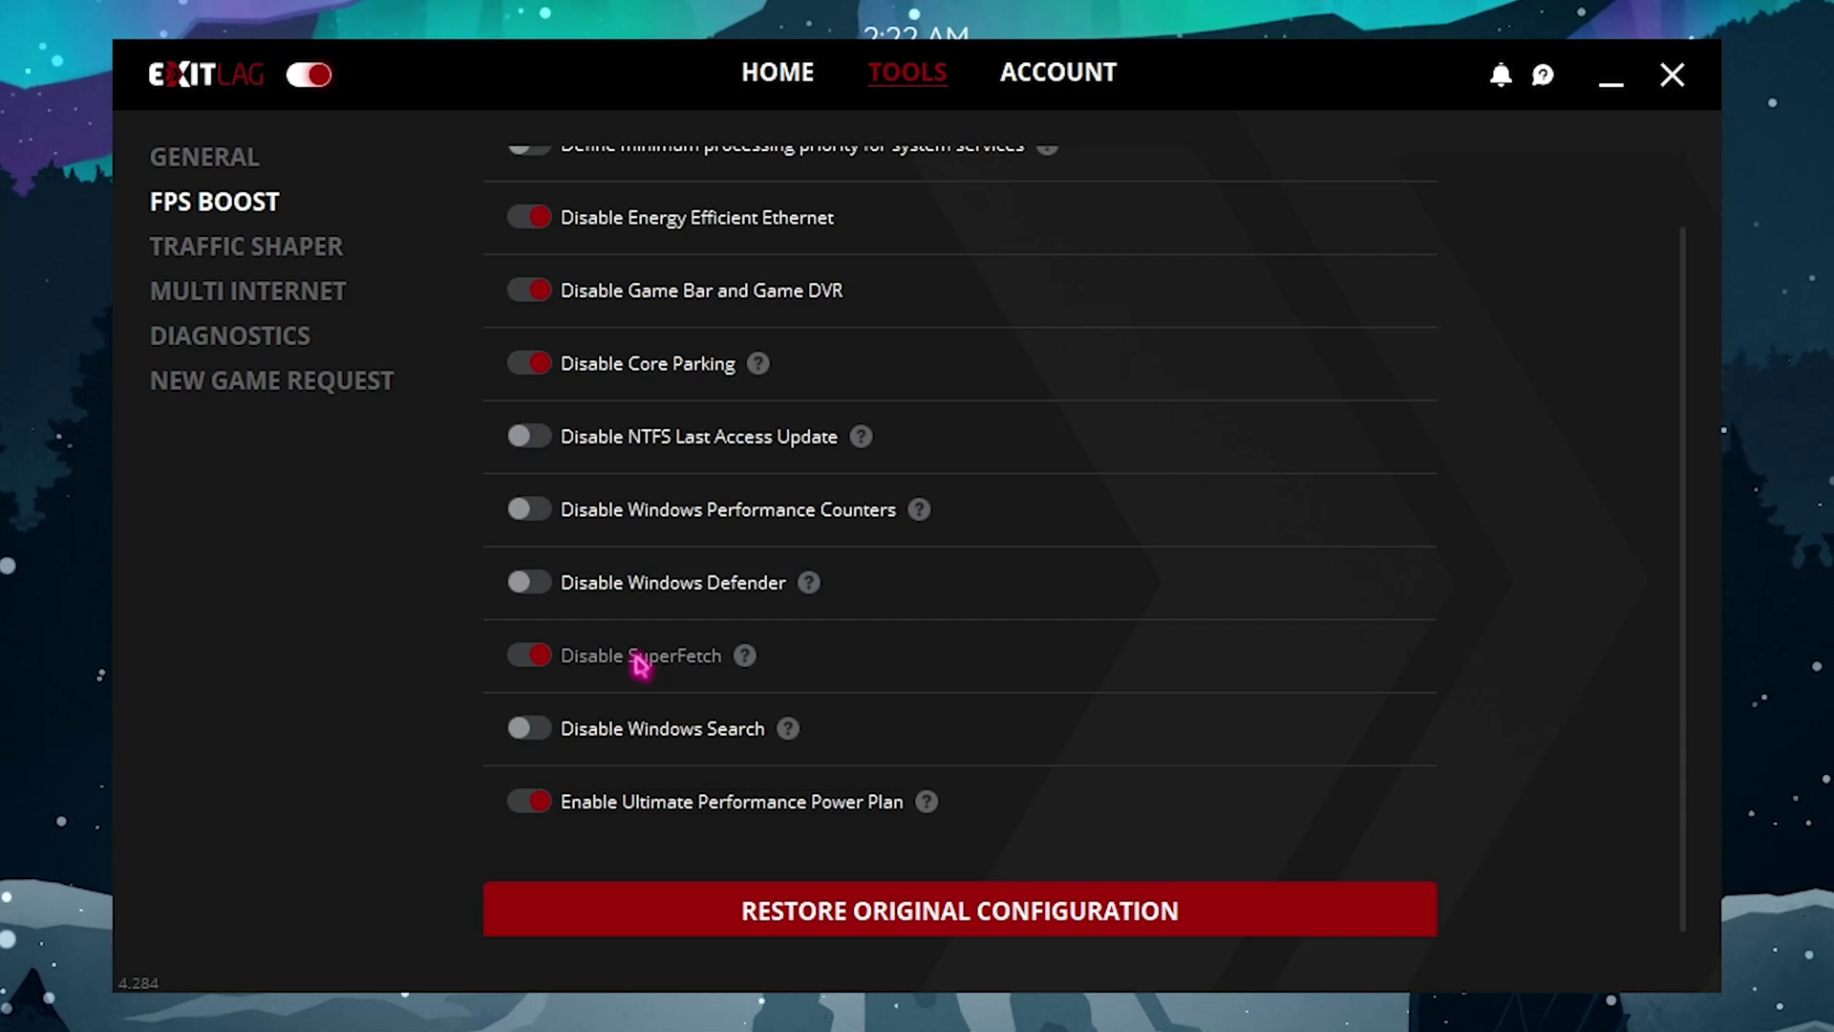
{"action": "left_click", "coordinate": [779, 76]}
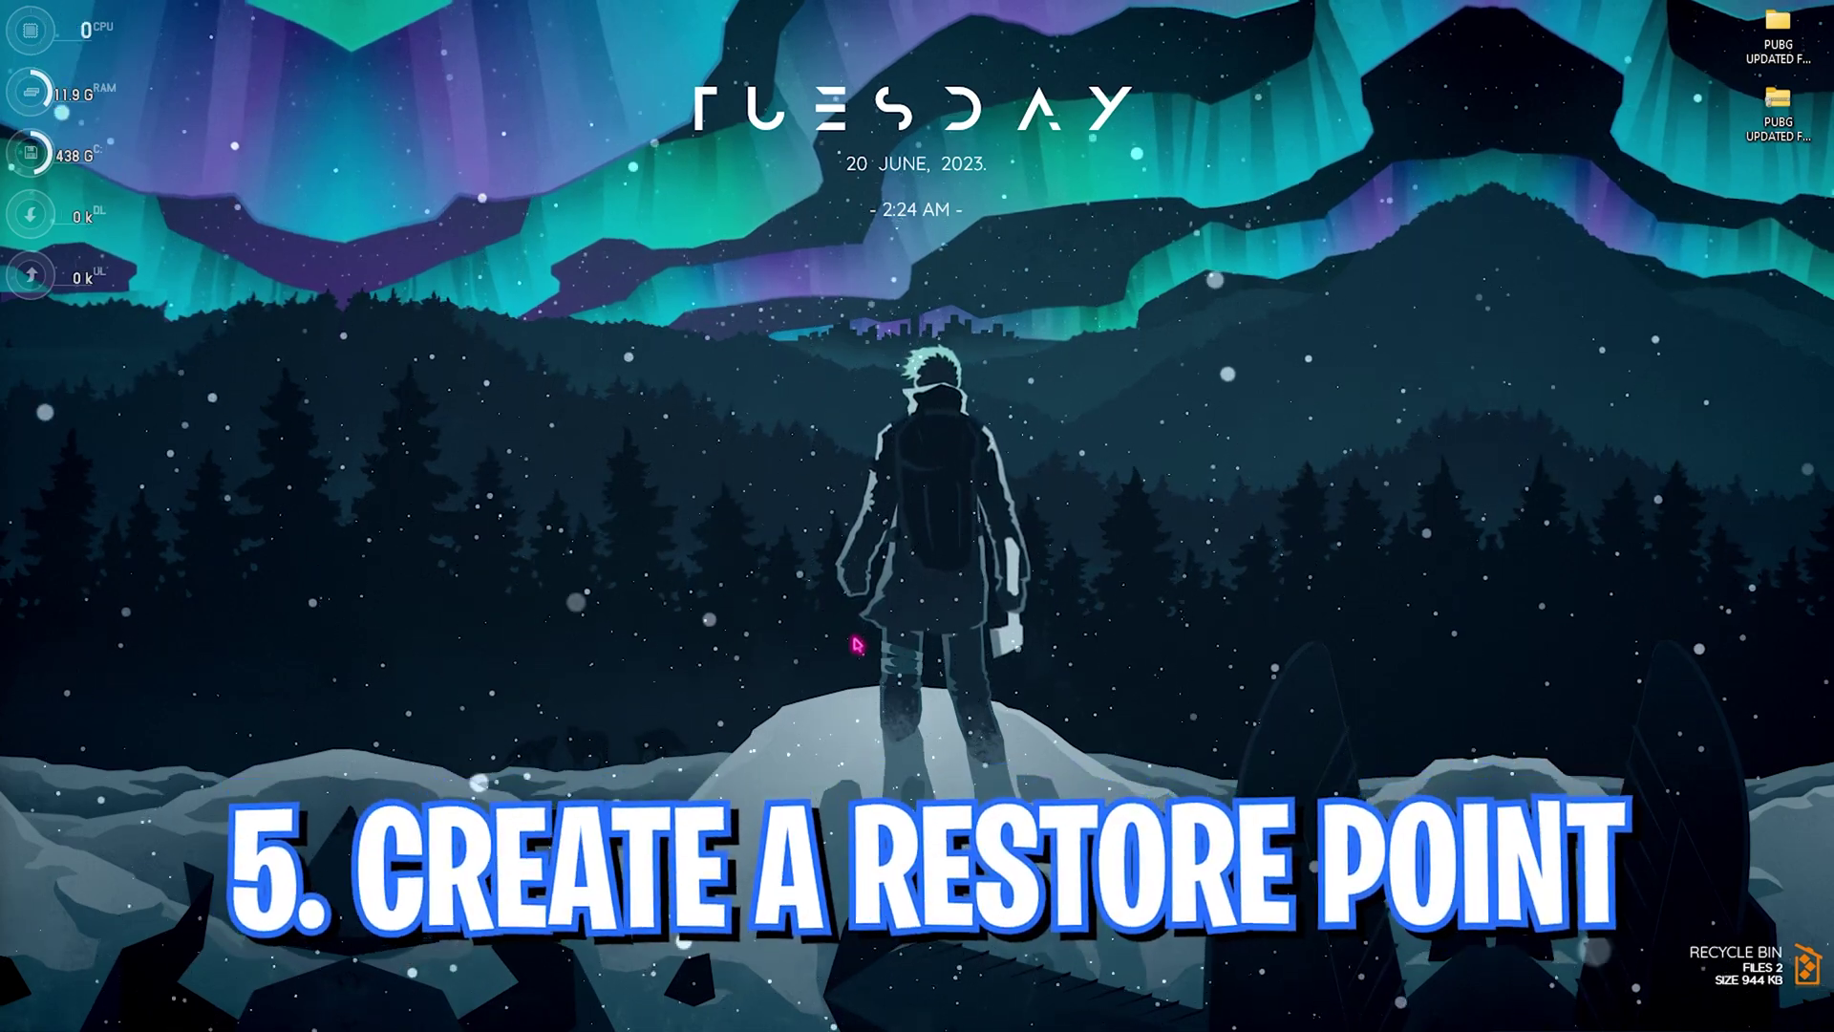
Step: Go to the Windows restore point settings and confirm system protection as turned on for Local Disk (C:)
{"action": "key", "text": "super"}
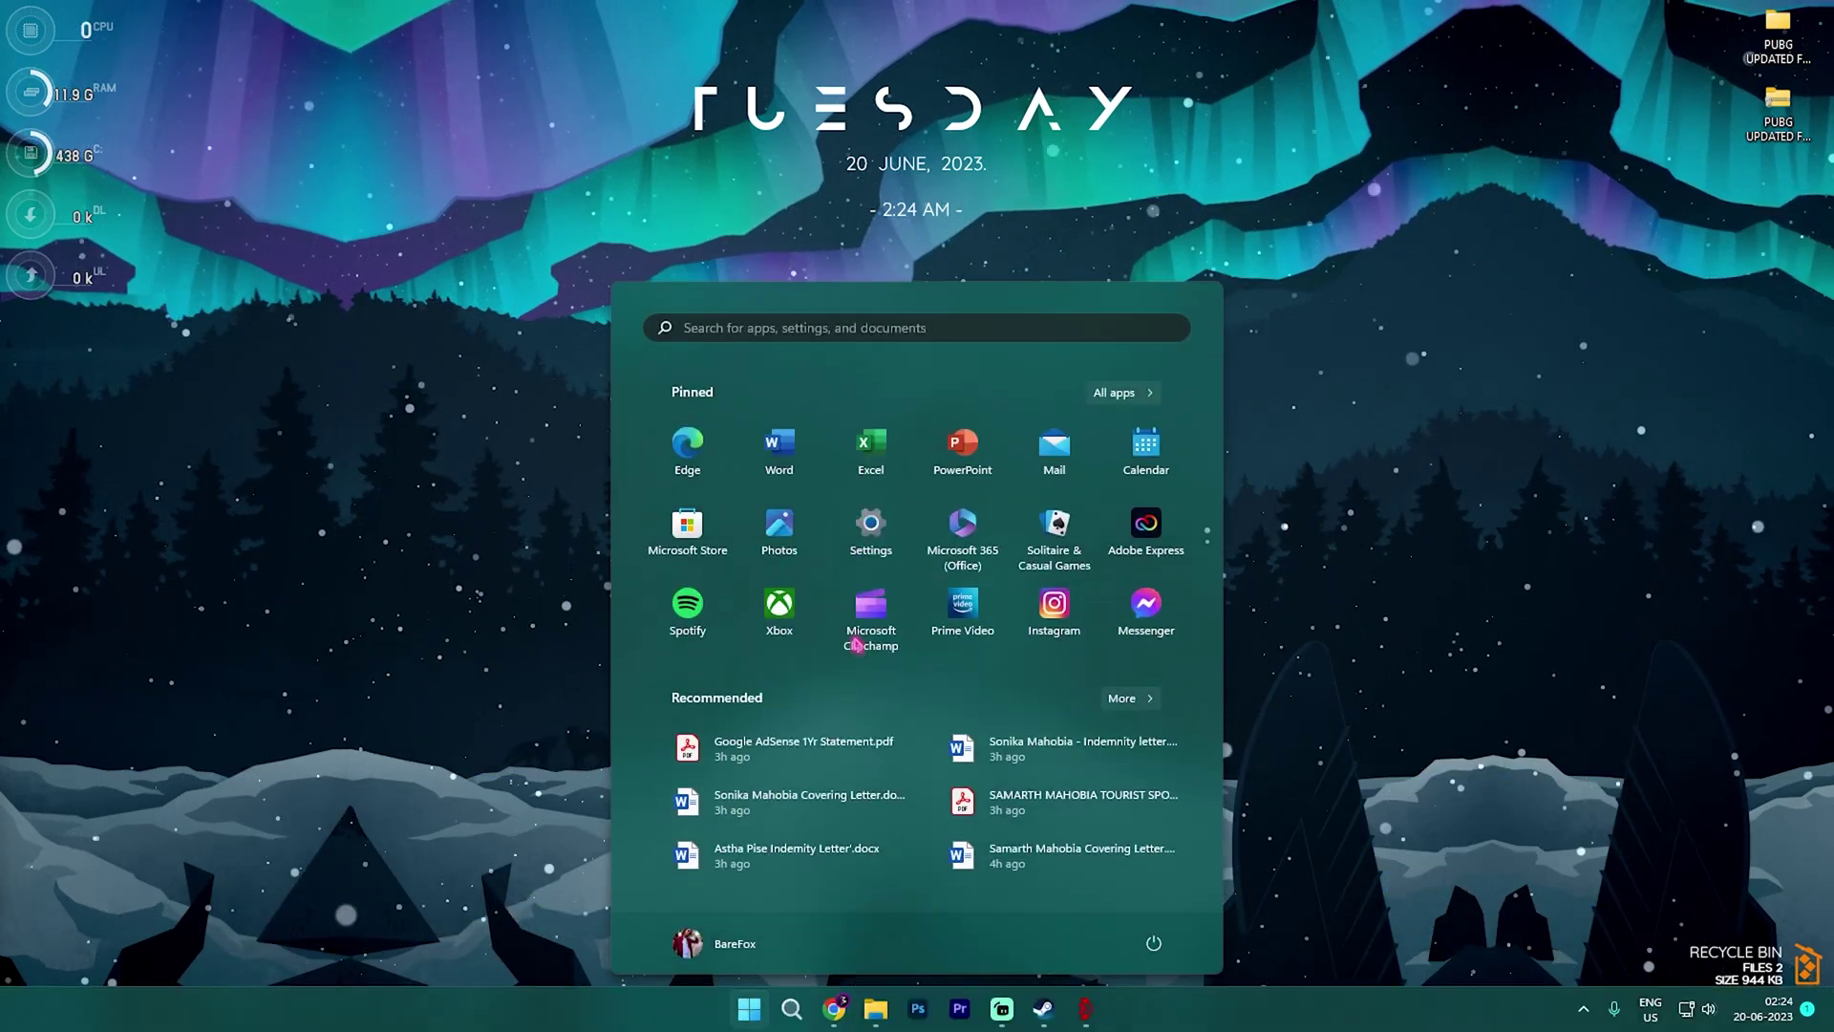
{"action": "type", "text": "create a restore point"}
{"action": "key", "text": "Return"}
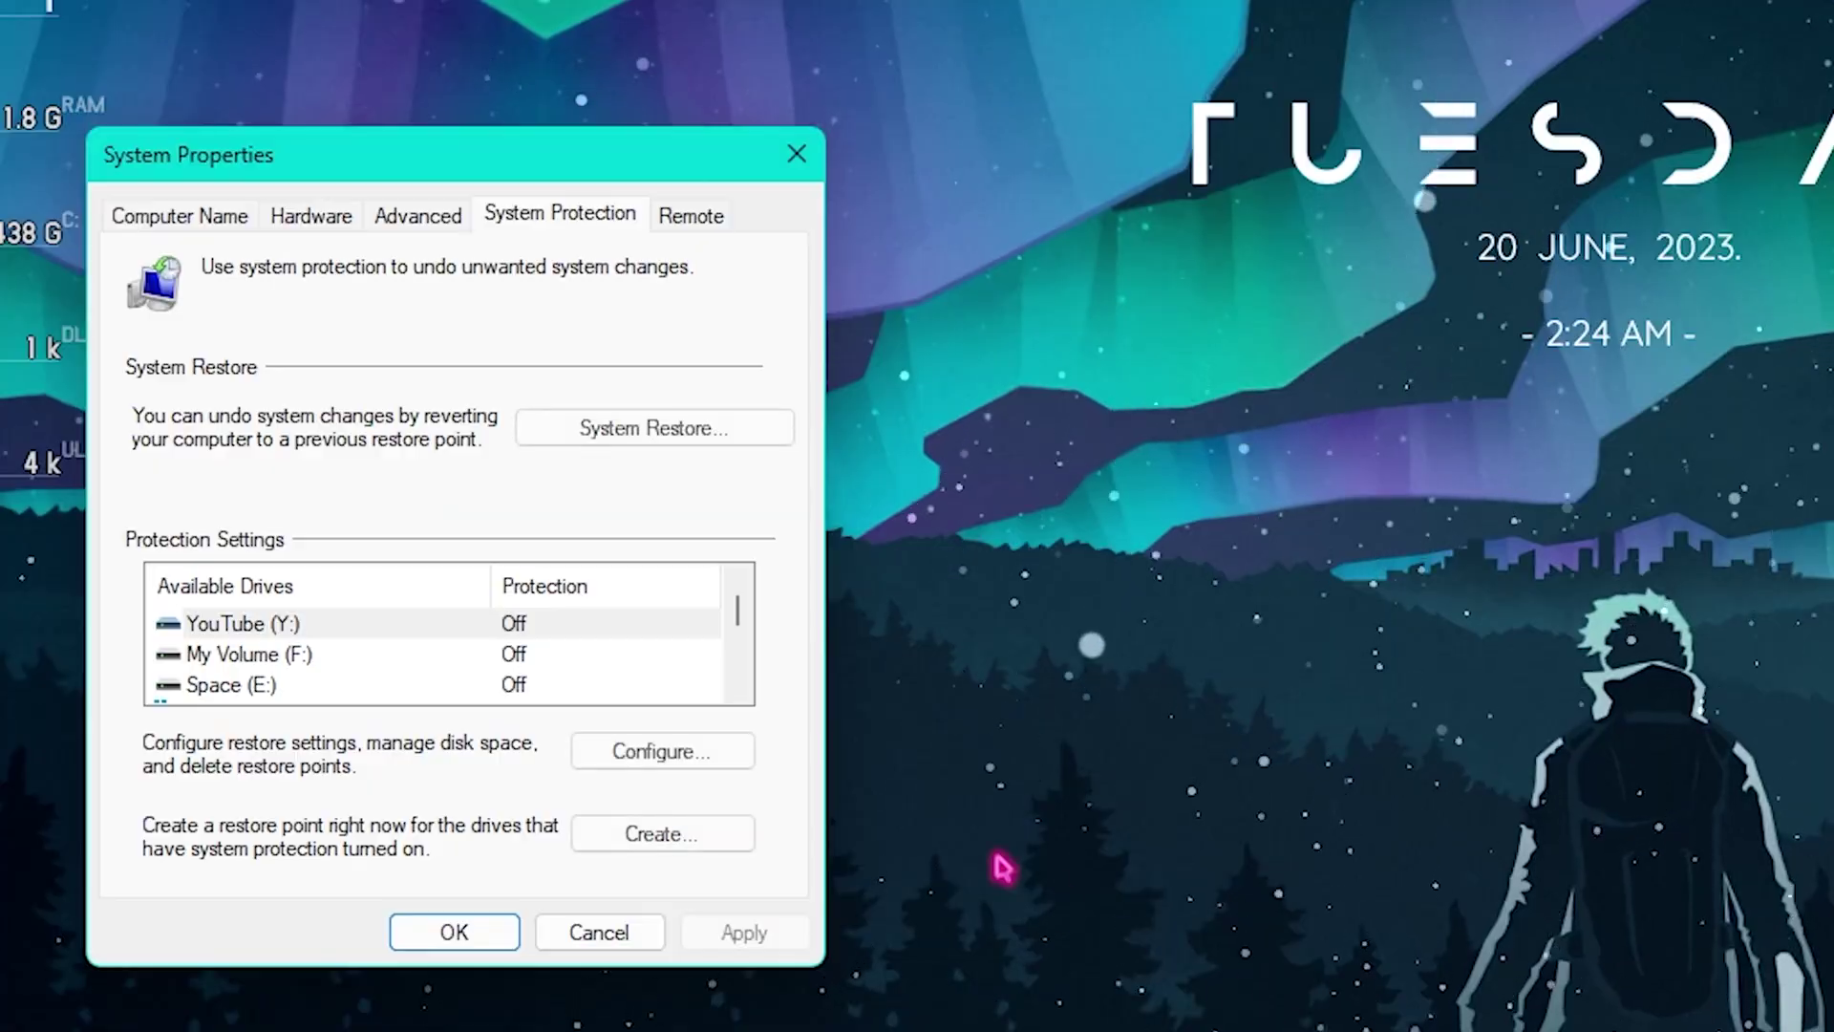
{"action": "scroll", "coordinate": [466, 662], "scroll_direction": "down", "scroll_amount": 1}
{"action": "left_click", "coordinate": [271, 656]}
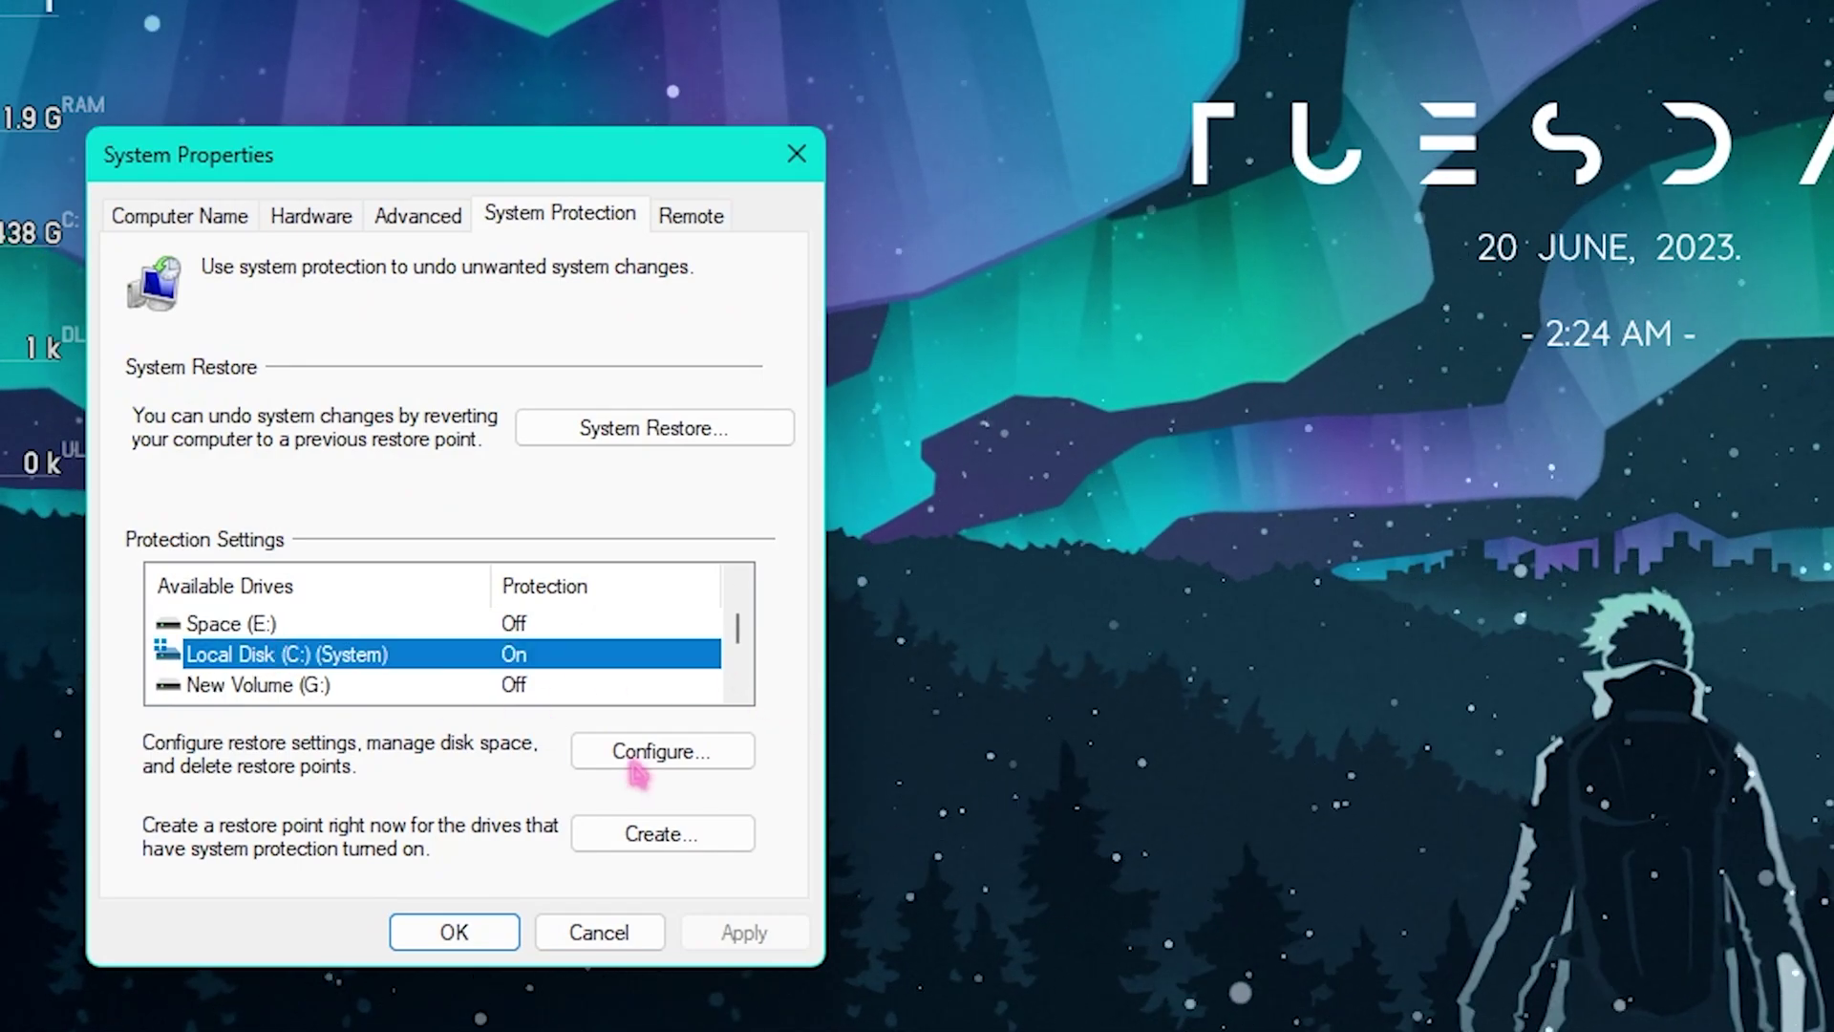
{"action": "left_click", "coordinate": [662, 760]}
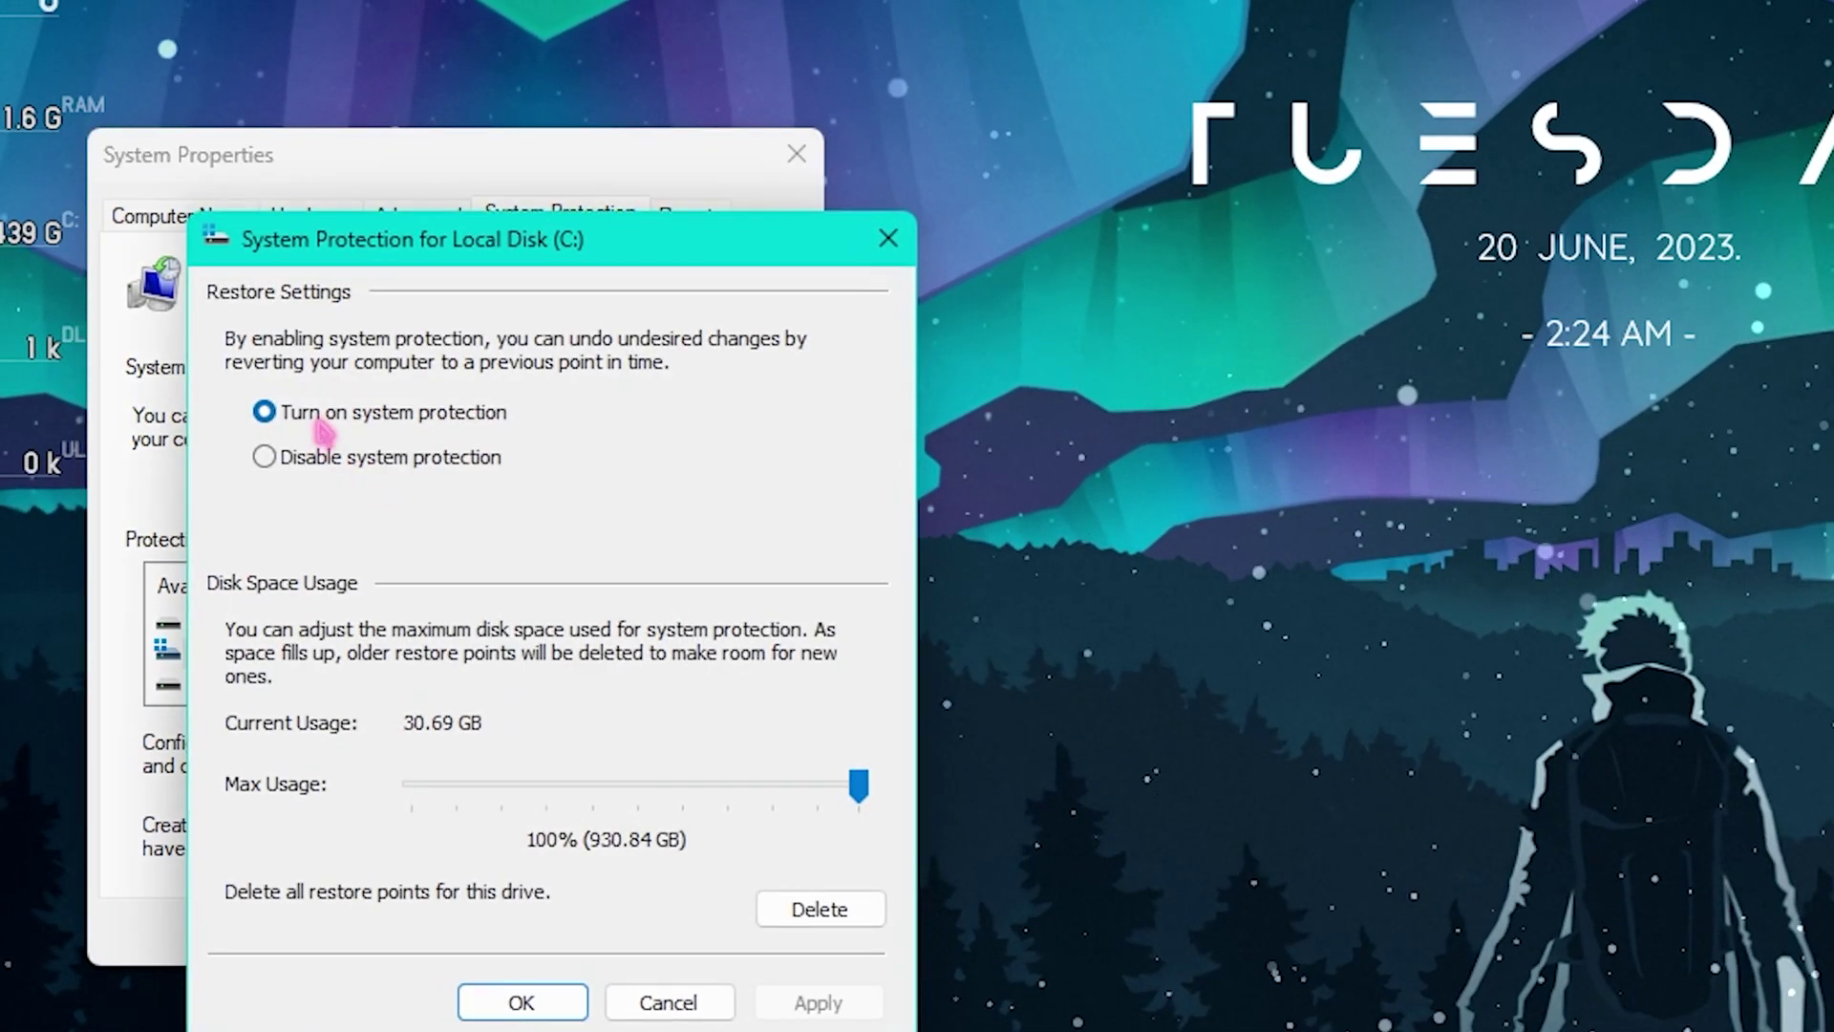
{"action": "left_click", "coordinate": [559, 998]}
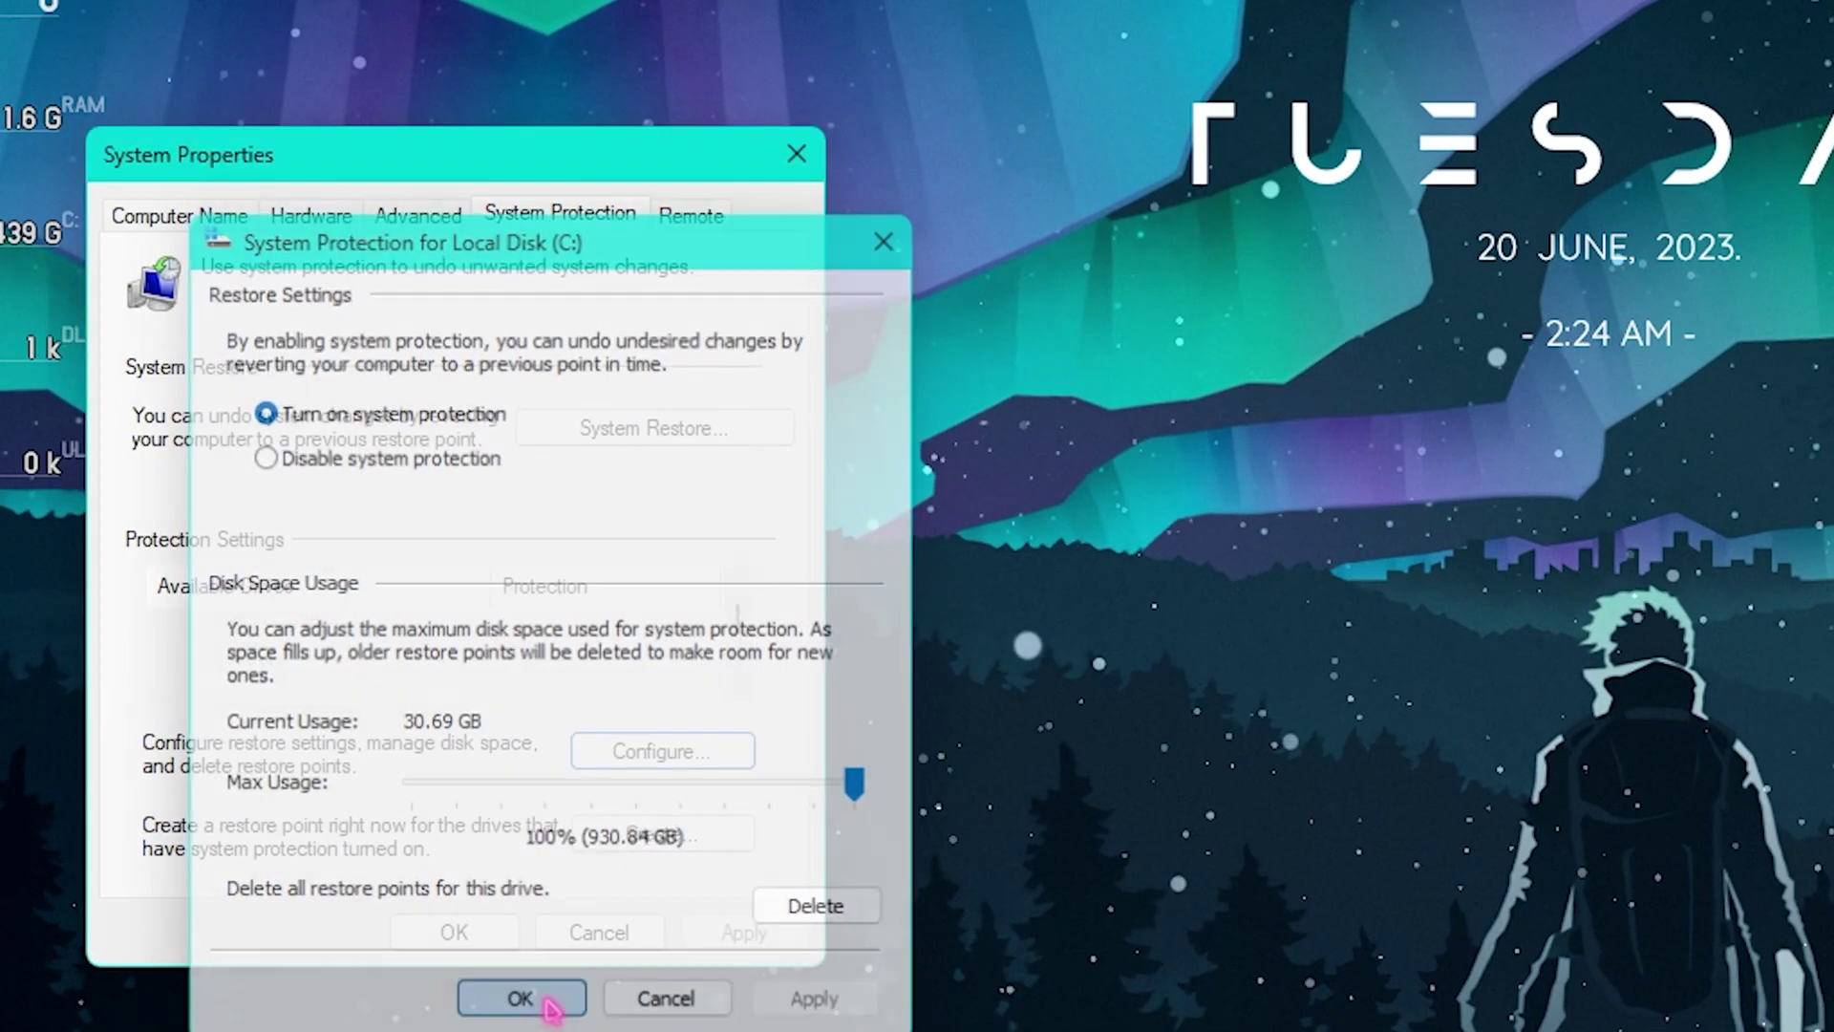
Step: Create a system restore point with a description starting with PUB
{"action": "left_click", "coordinate": [640, 850]}
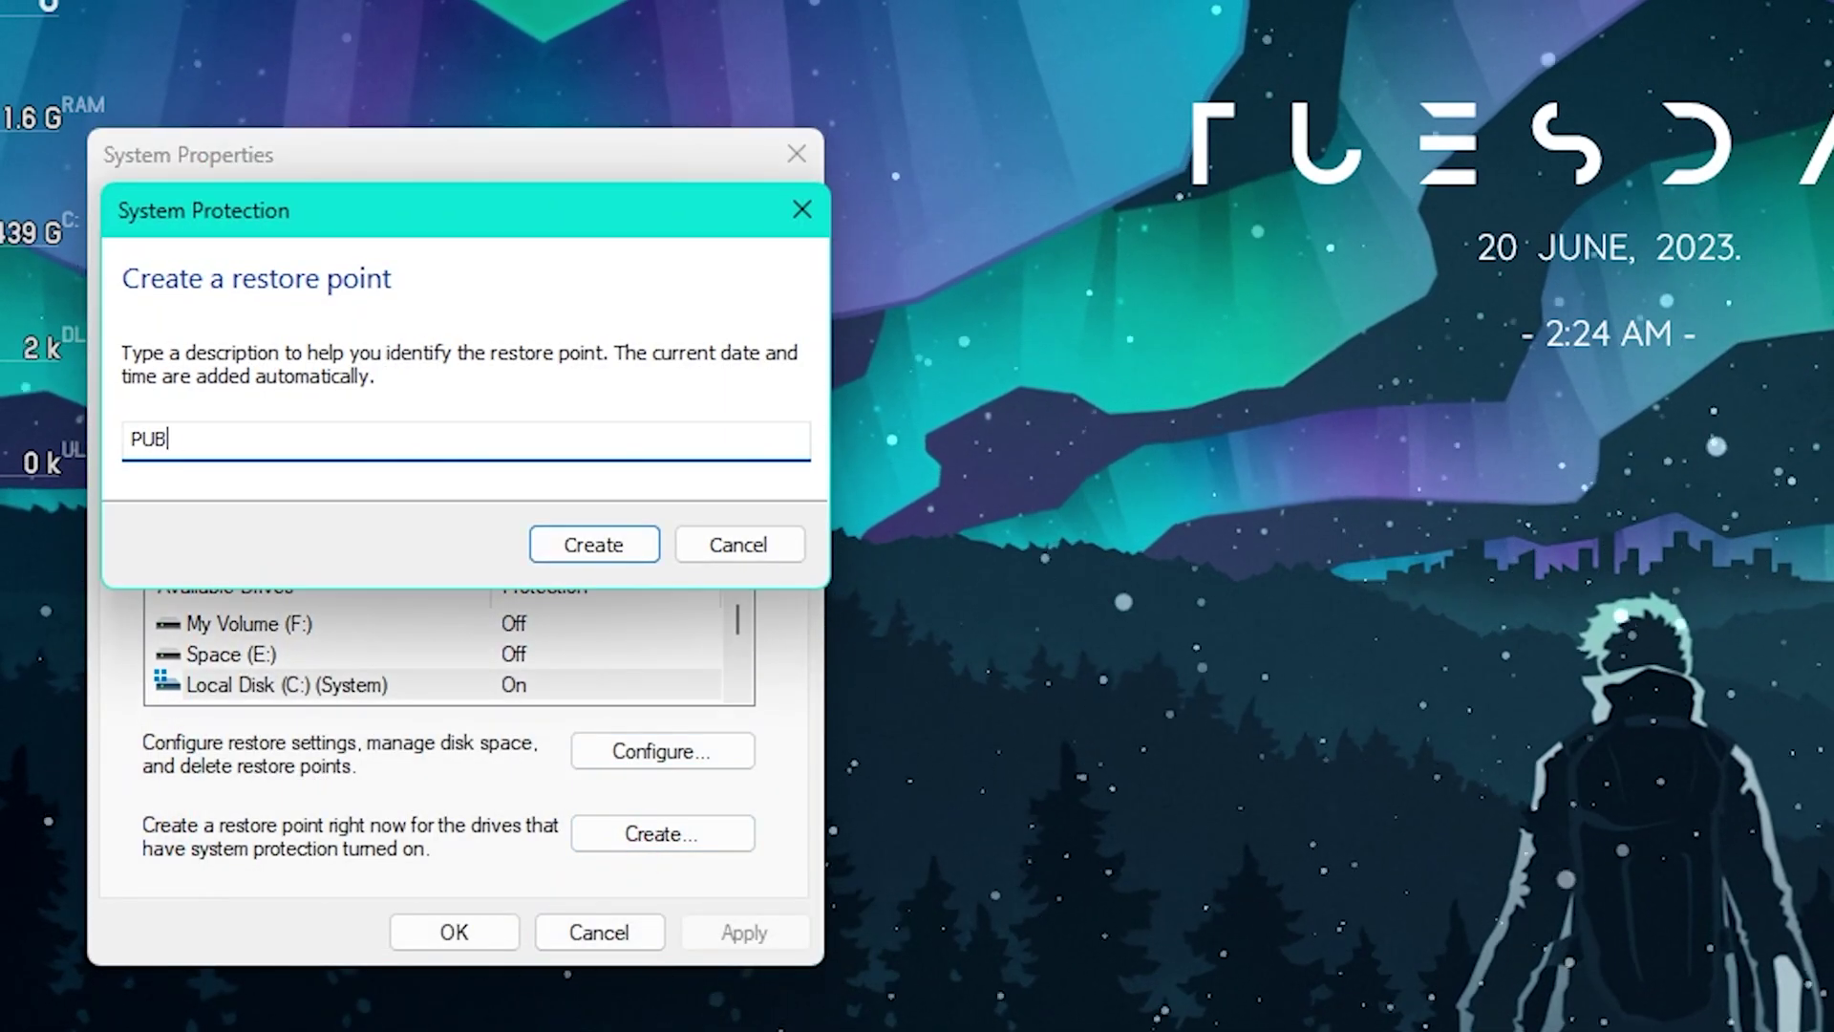
{"action": "left_click", "coordinate": [631, 562]}
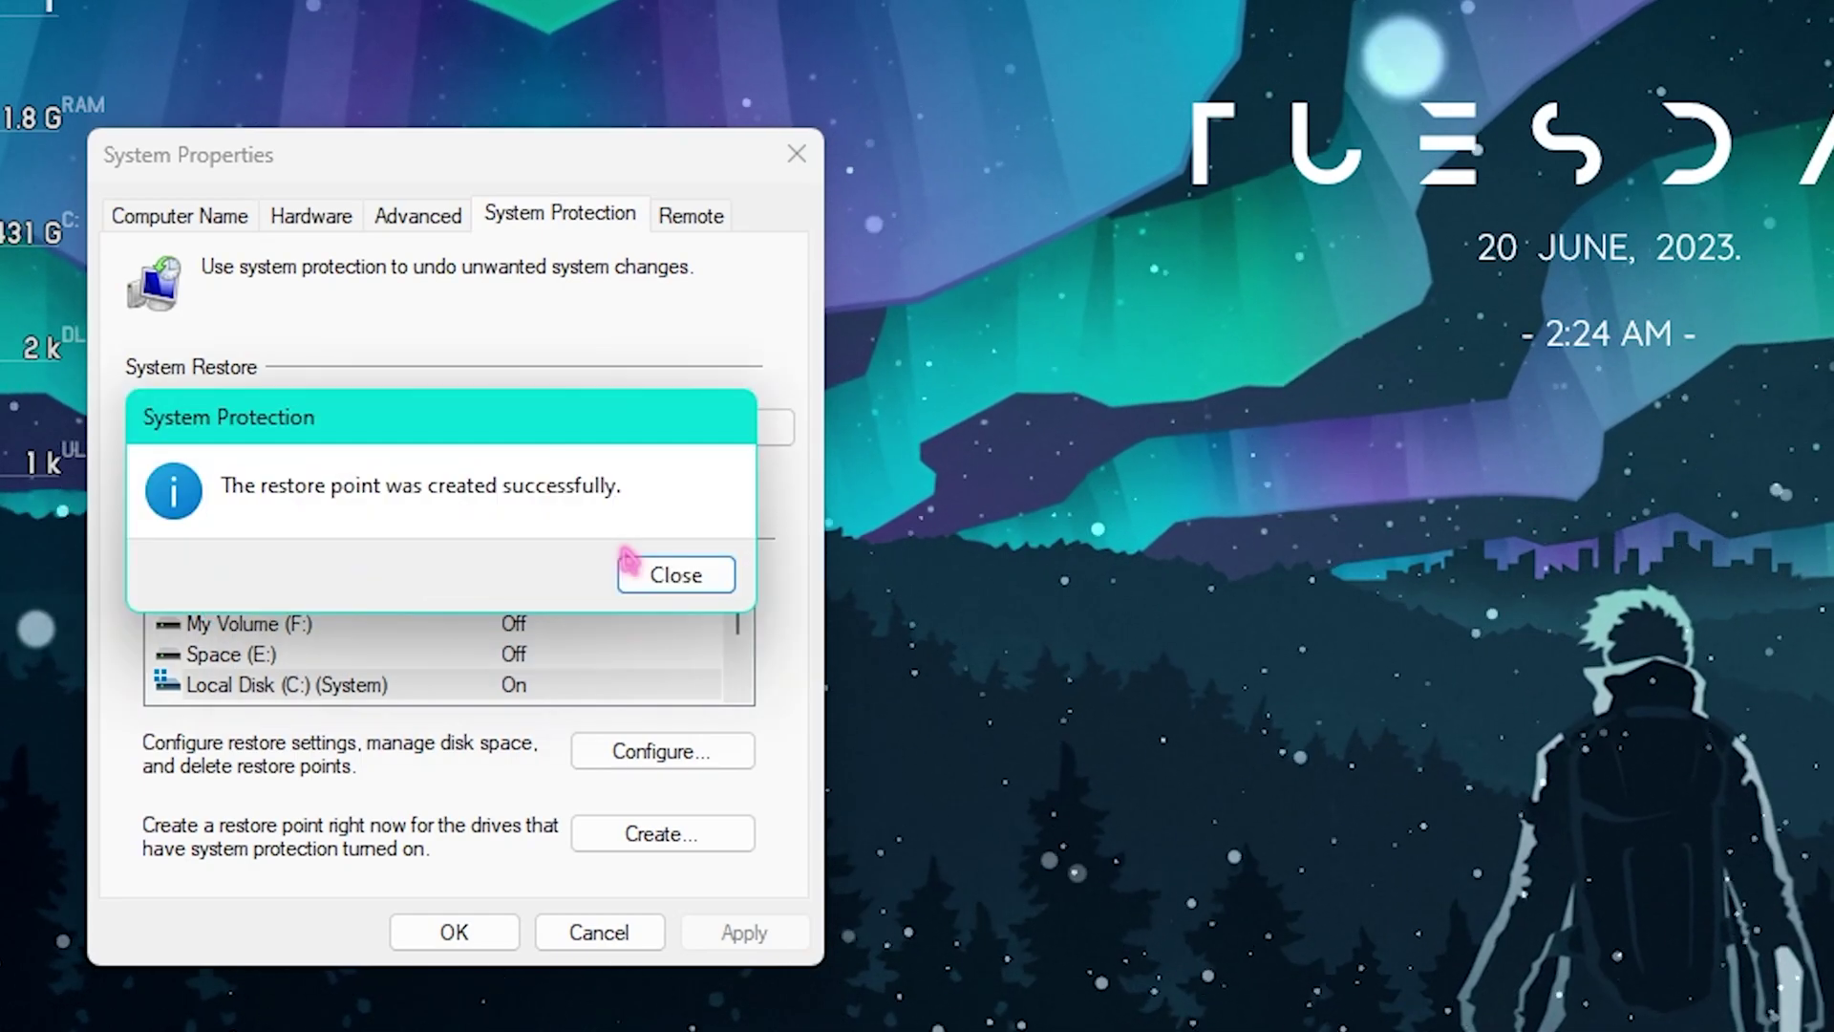
{"action": "left_click", "coordinate": [680, 587]}
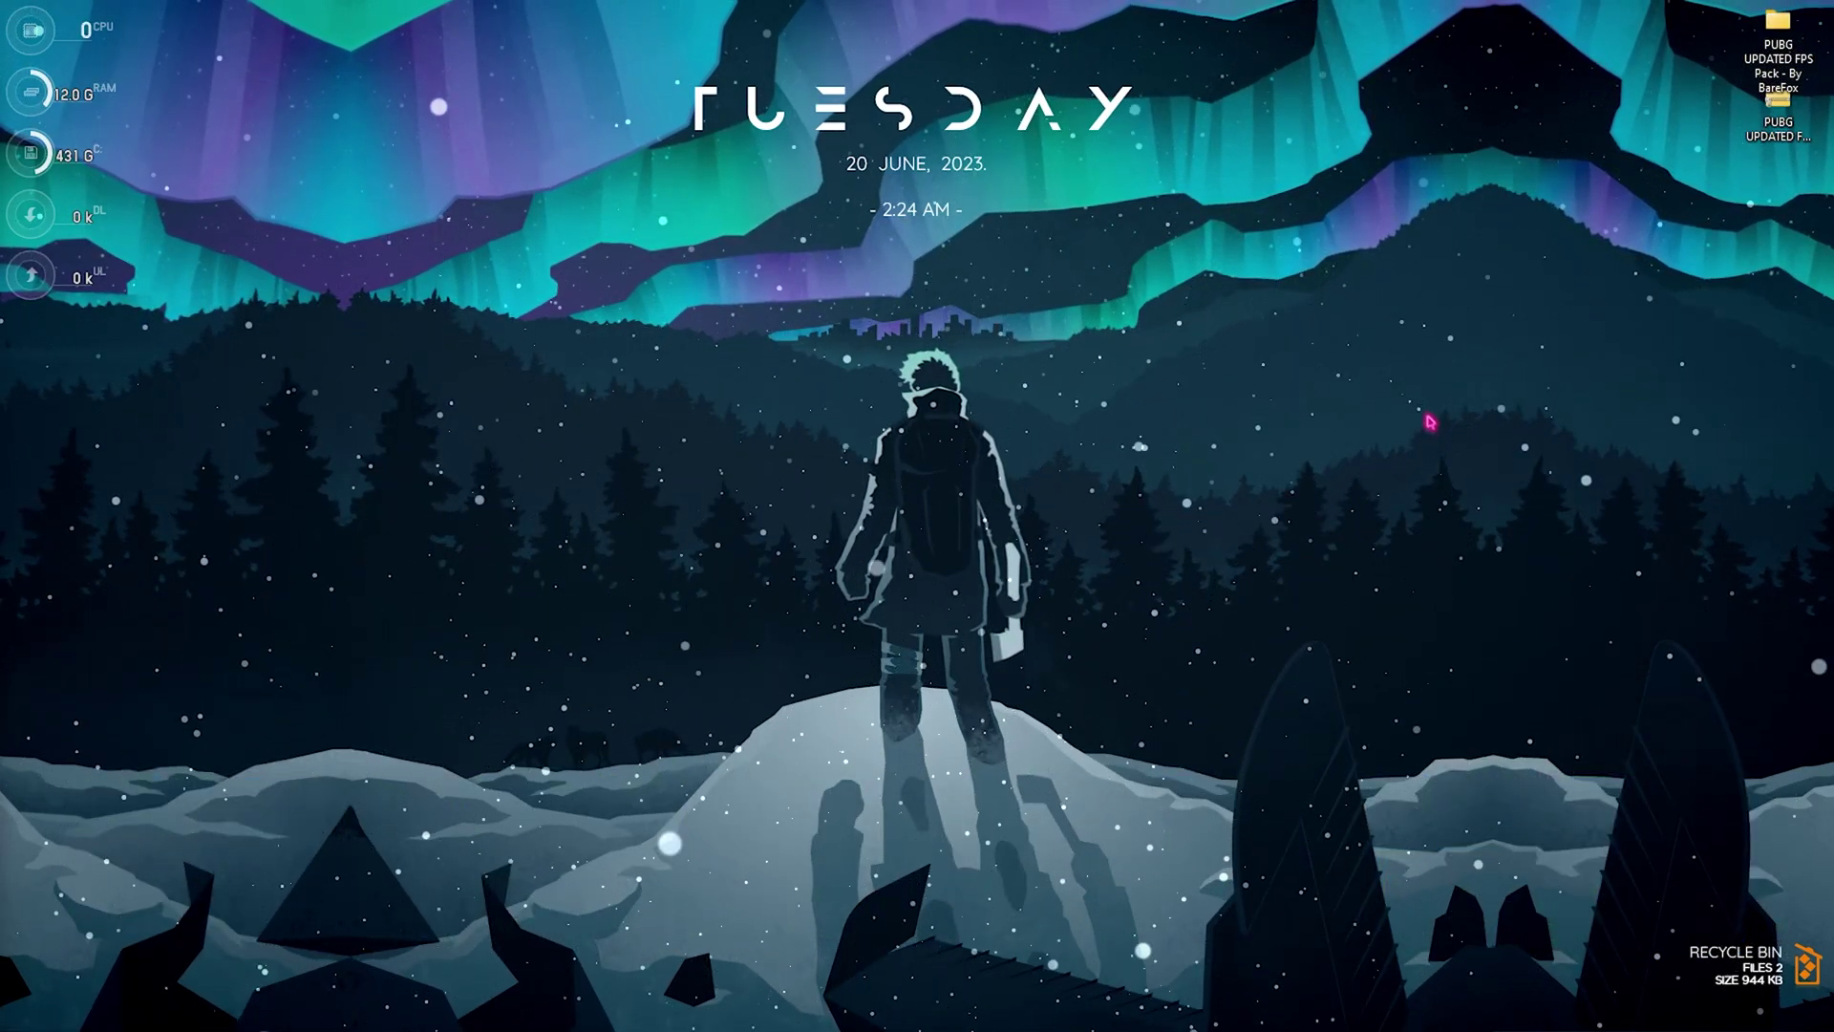
Step: Look over the registry files in the PUBG FPS pack's CPU Optimization folder and open its CPU Priority folder
{"action": "double_click", "coordinate": [1777, 21]}
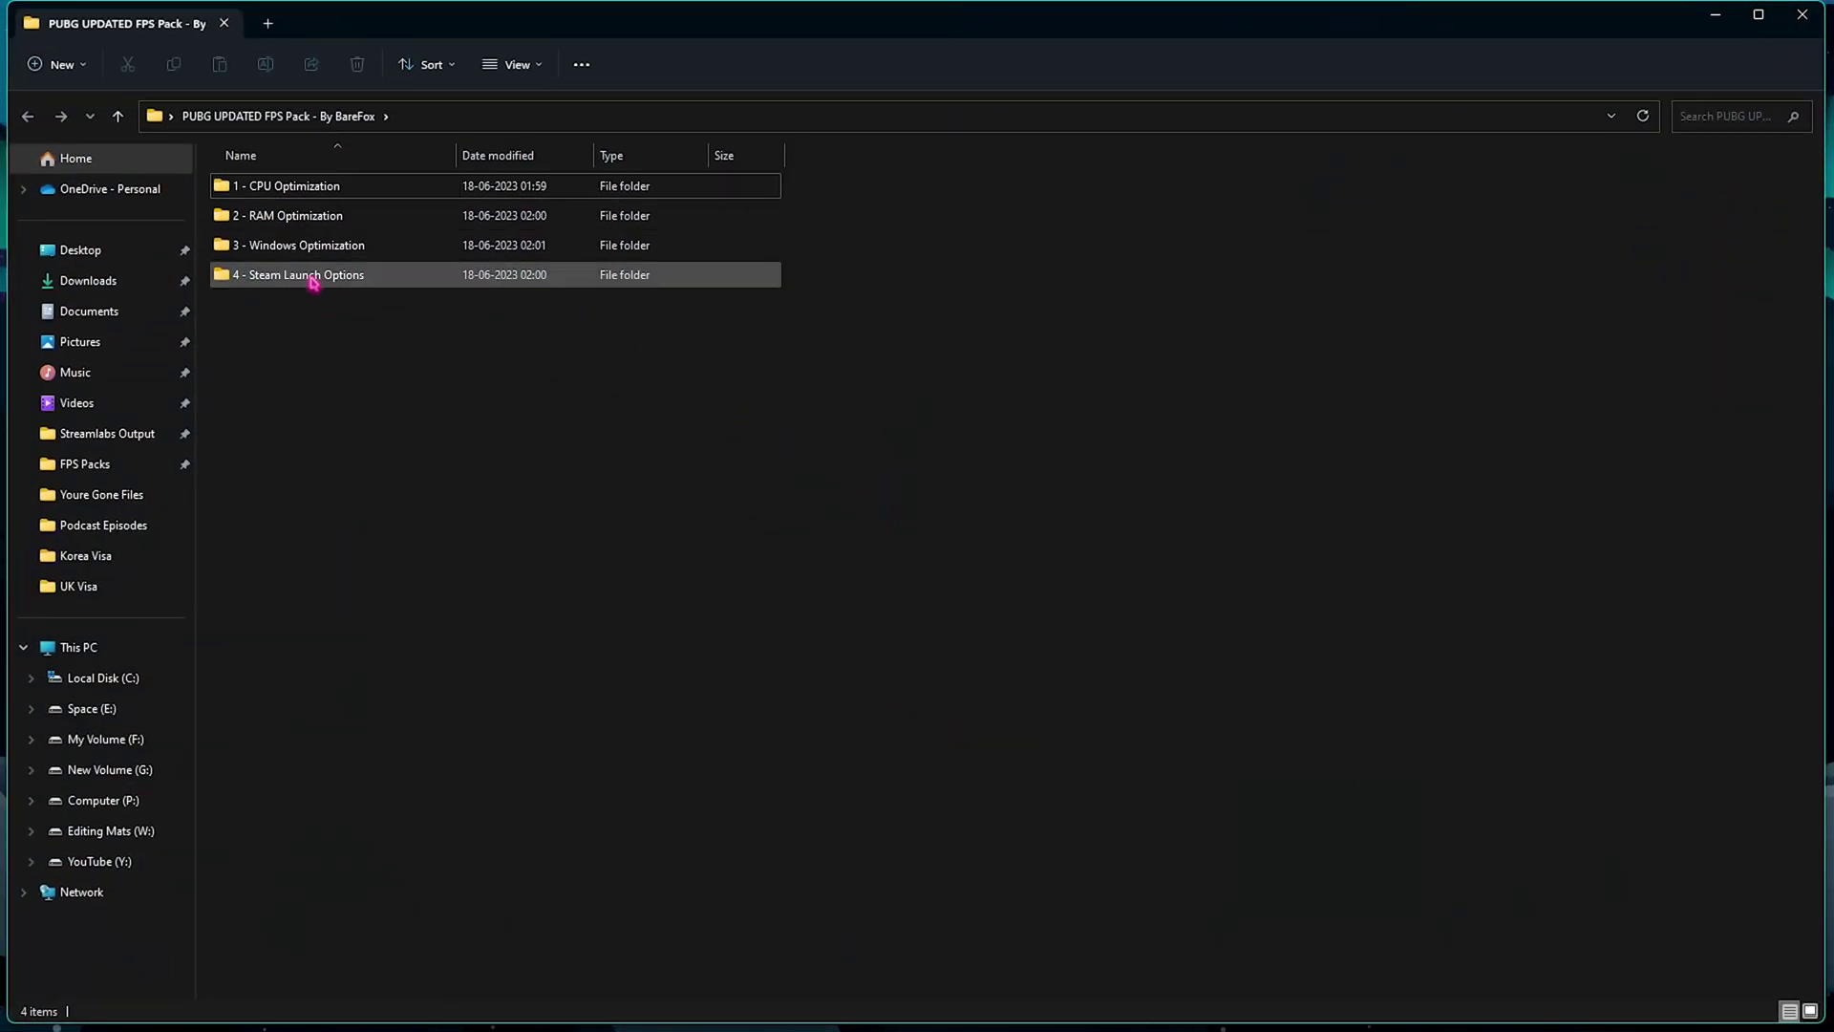
{"action": "double_click", "coordinate": [328, 189]}
{"action": "left_click", "coordinate": [327, 195]}
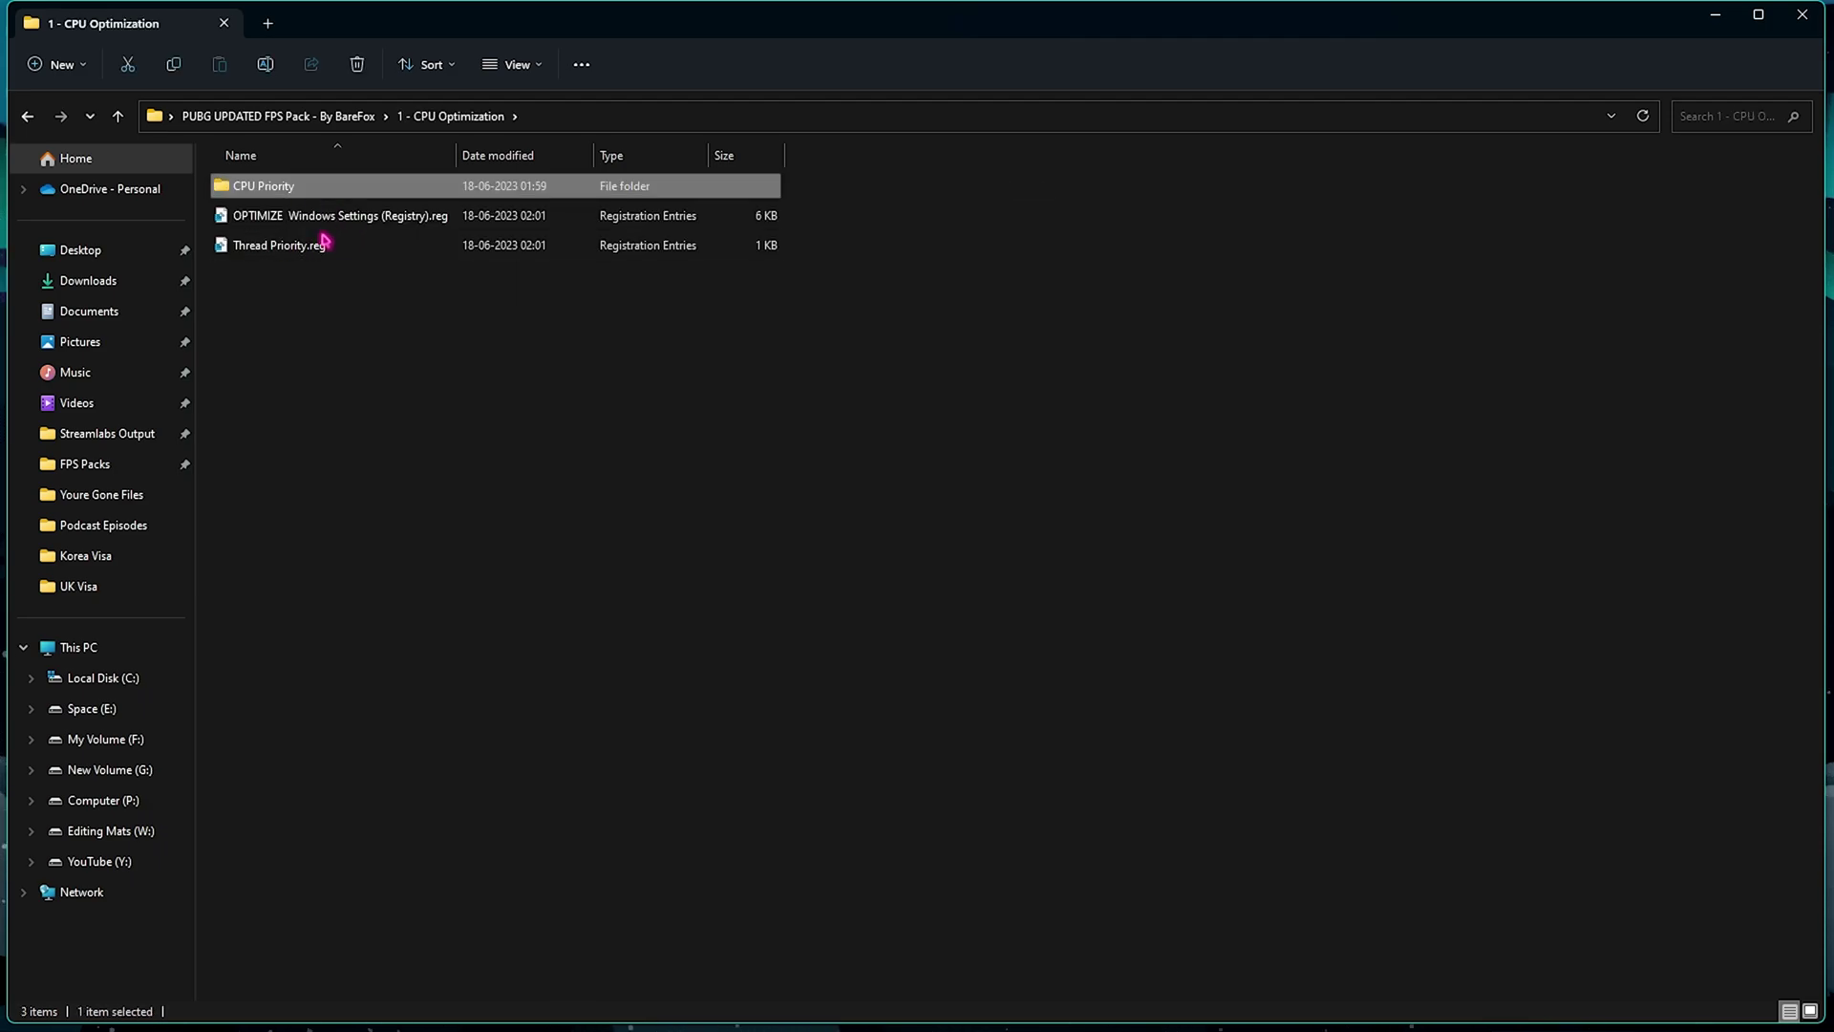
{"action": "left_click_drag", "start_coordinate": [330, 354], "coordinate": [327, 218]}
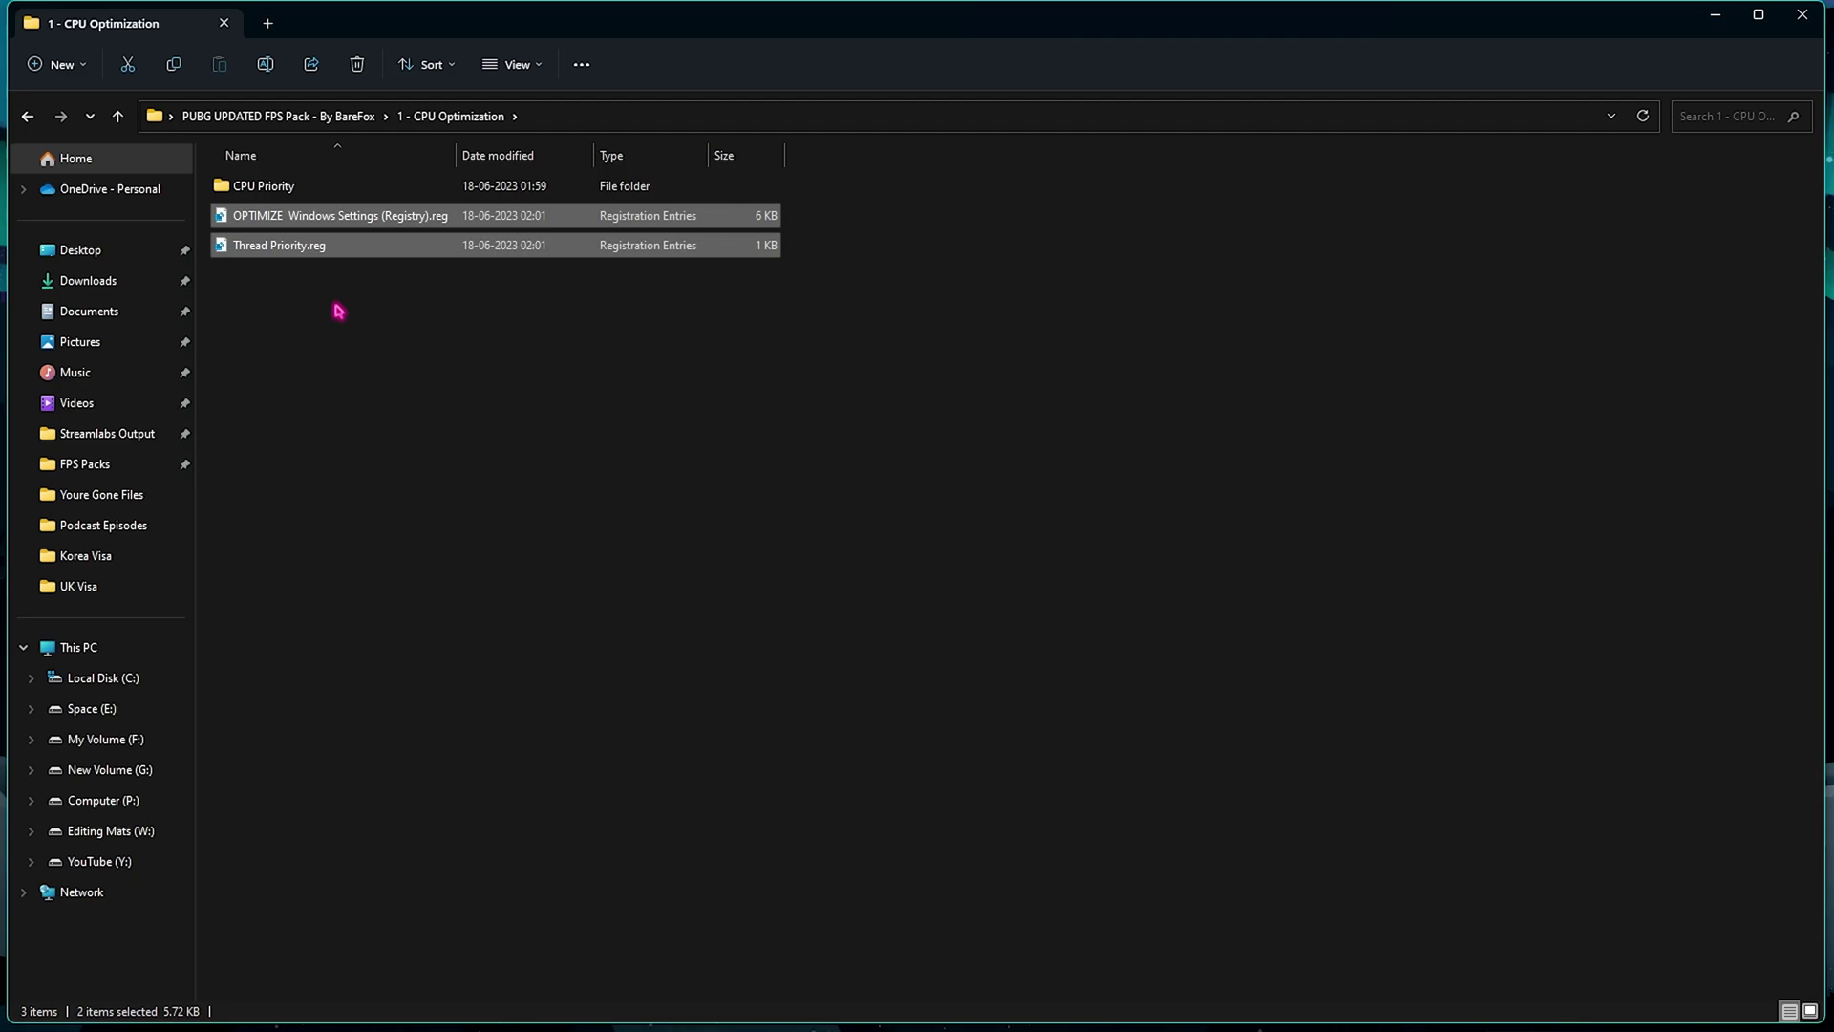
{"action": "double_click", "coordinate": [256, 186]}
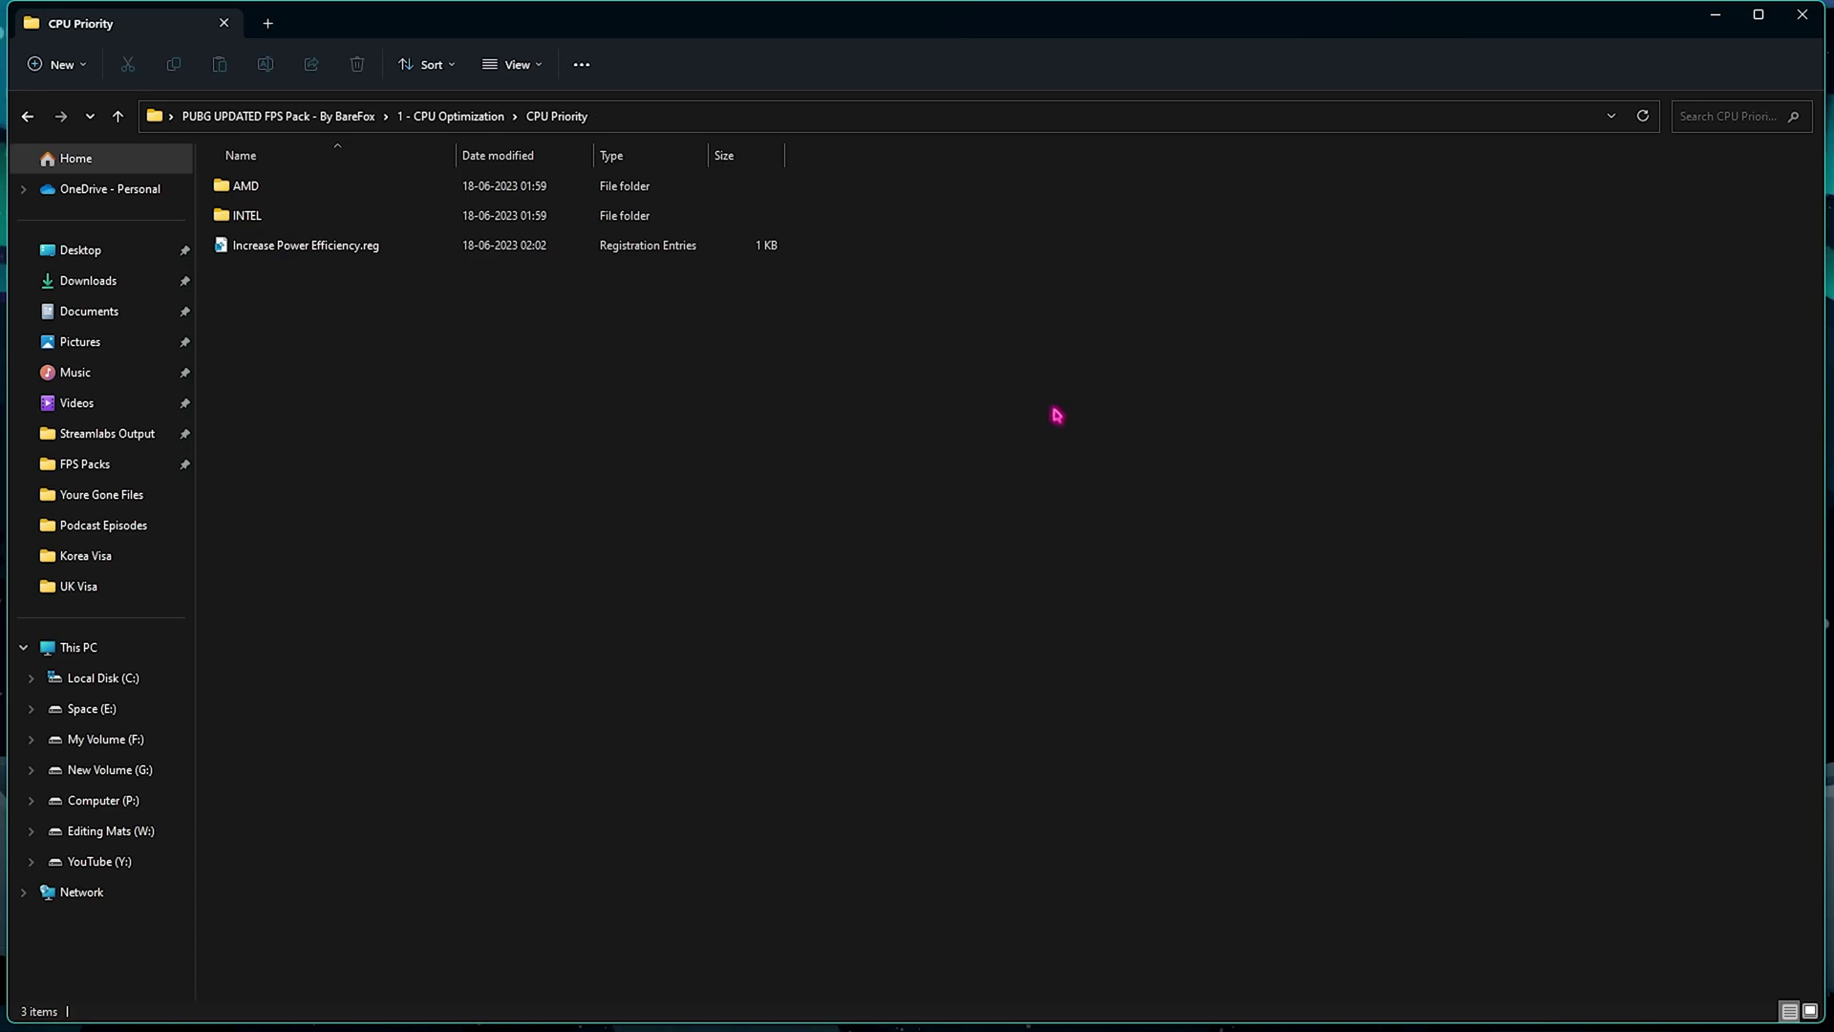
Step: Check the processor model and installed physical memory in System Information, and close it
{"action": "key", "text": "super"}
{"action": "type", "text": "syst"}
{"action": "key", "text": "Down"}
{"action": "key", "text": "Return"}
{"action": "left_click", "coordinate": [723, 319]}
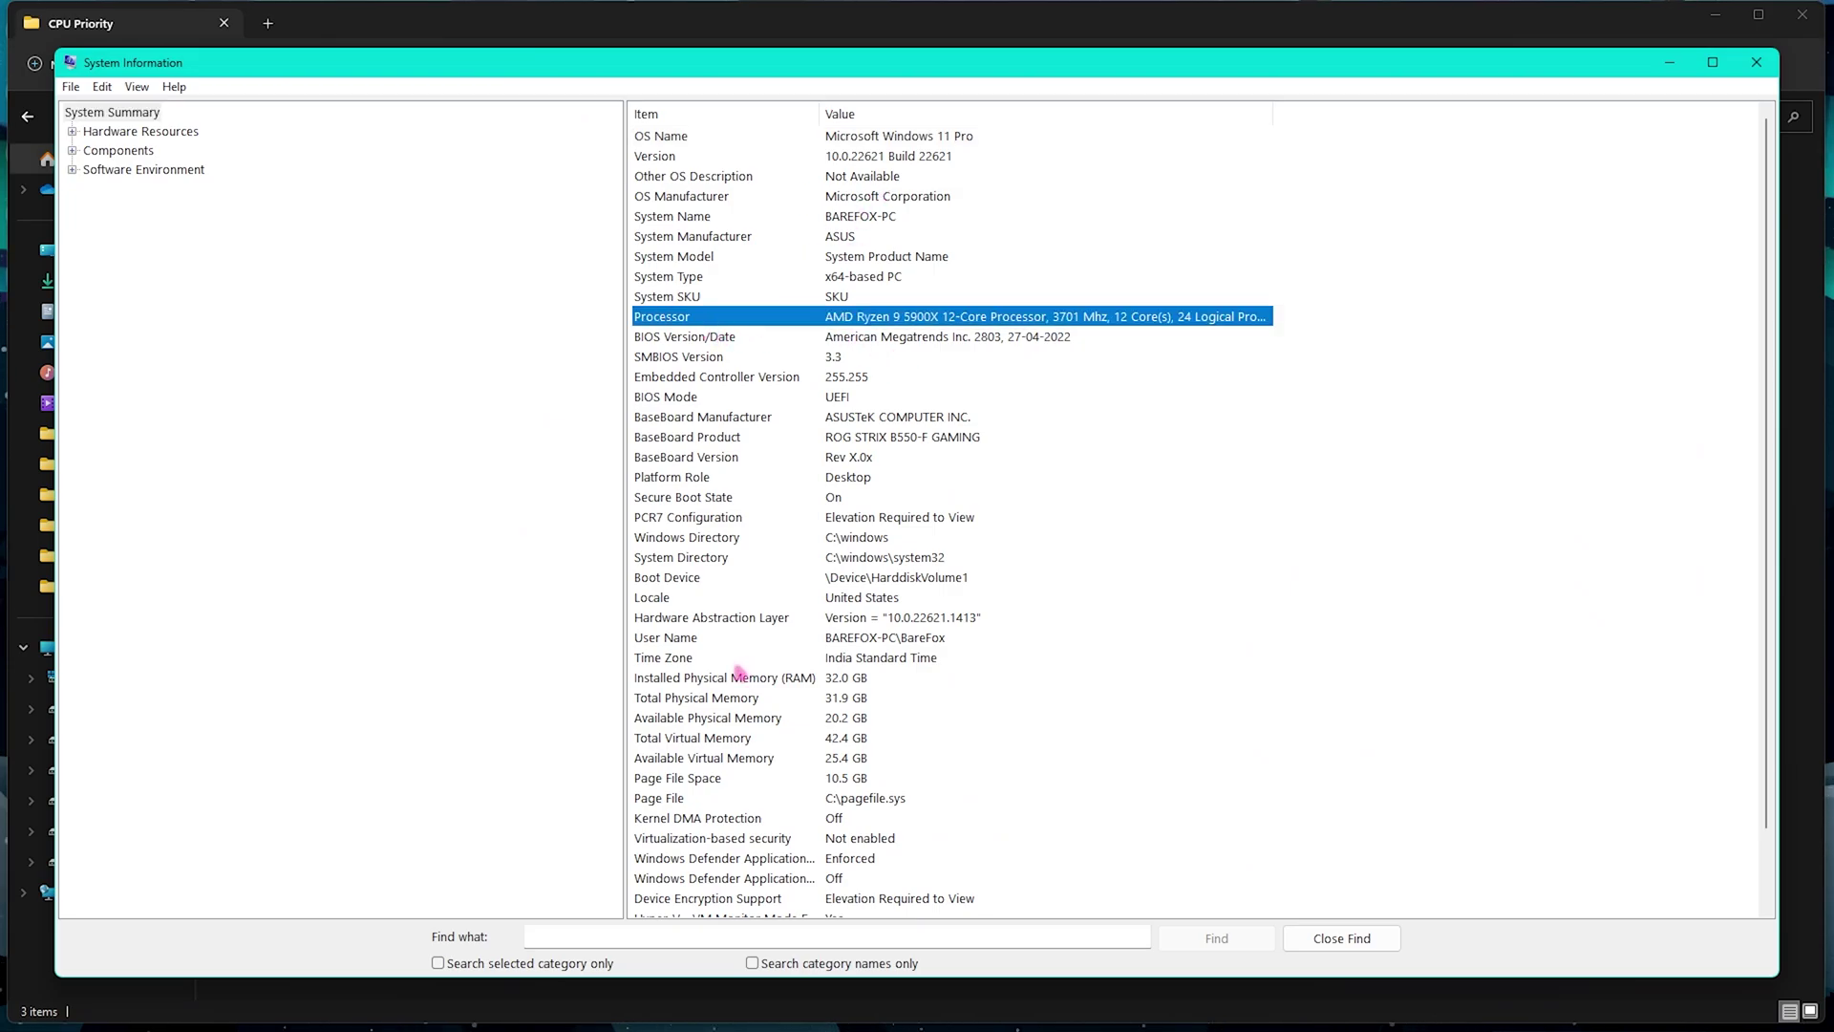
{"action": "left_click", "coordinate": [659, 680]}
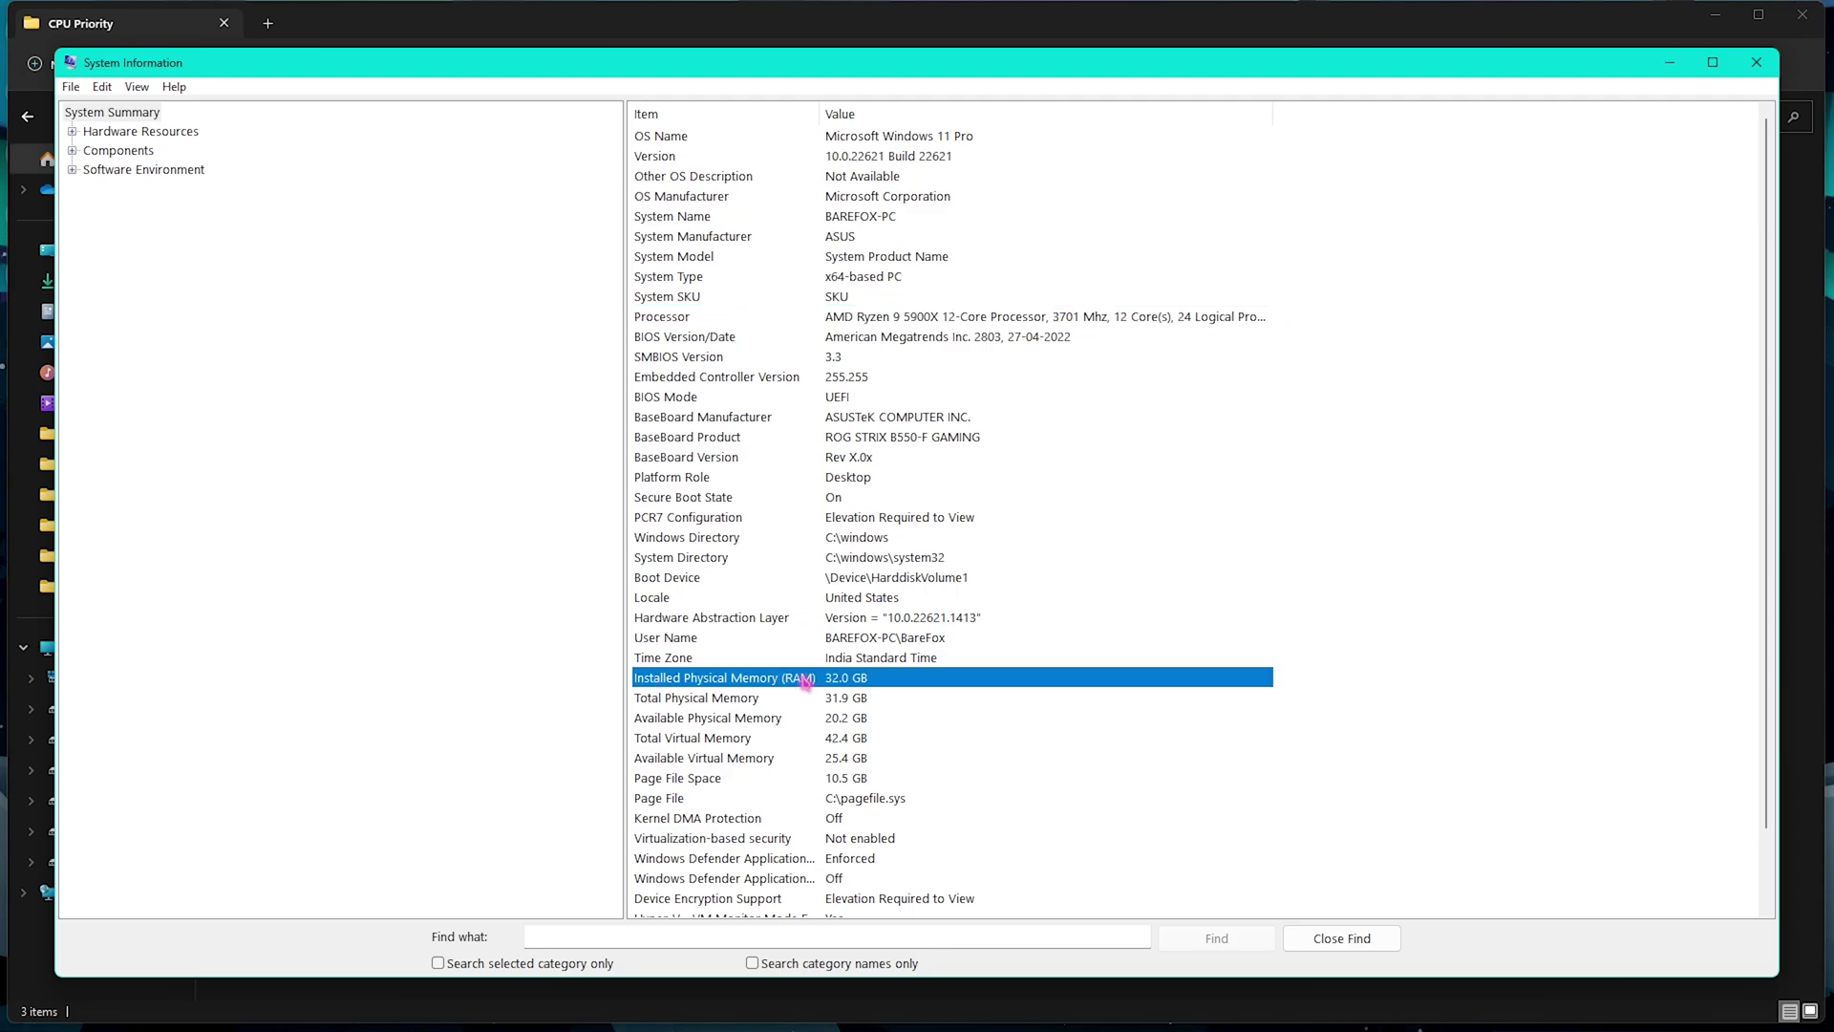
{"action": "left_click", "coordinate": [1756, 62]}
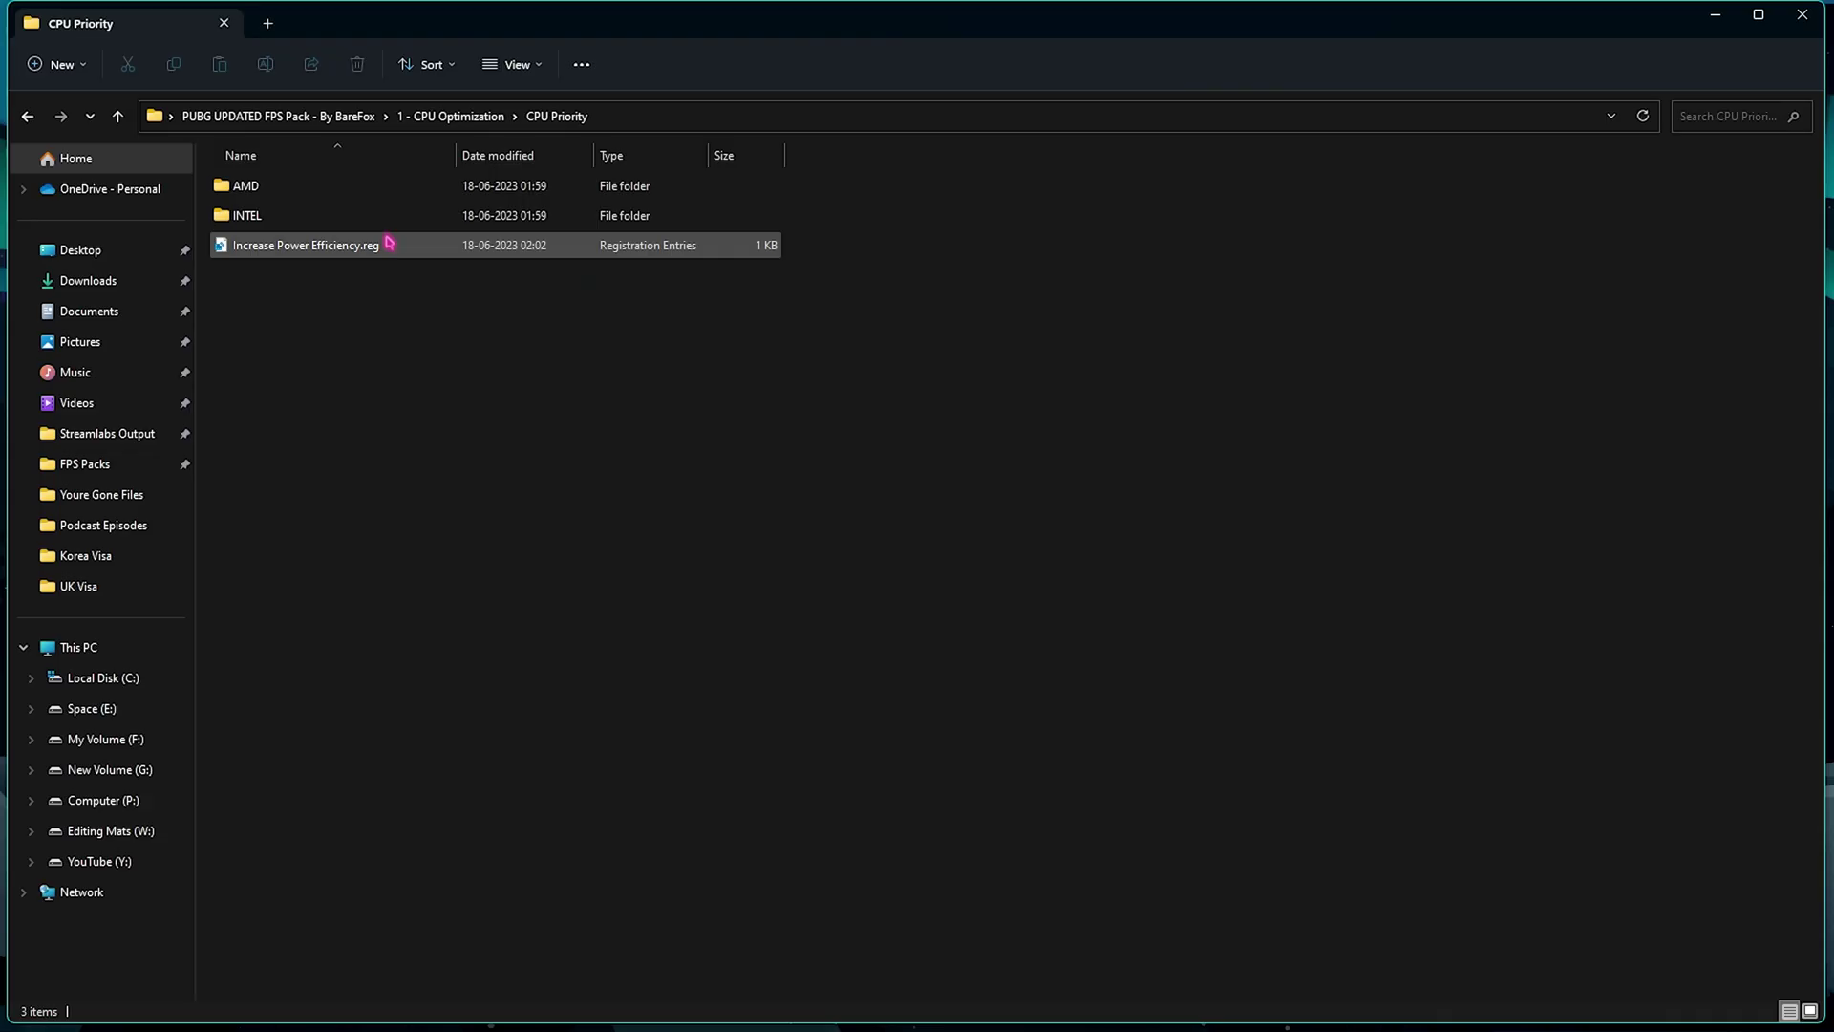
Step: Inspect the registry files in the AMD and INTEL priority folders, and return to the FPS pack's main folder
{"action": "double_click", "coordinate": [325, 199]}
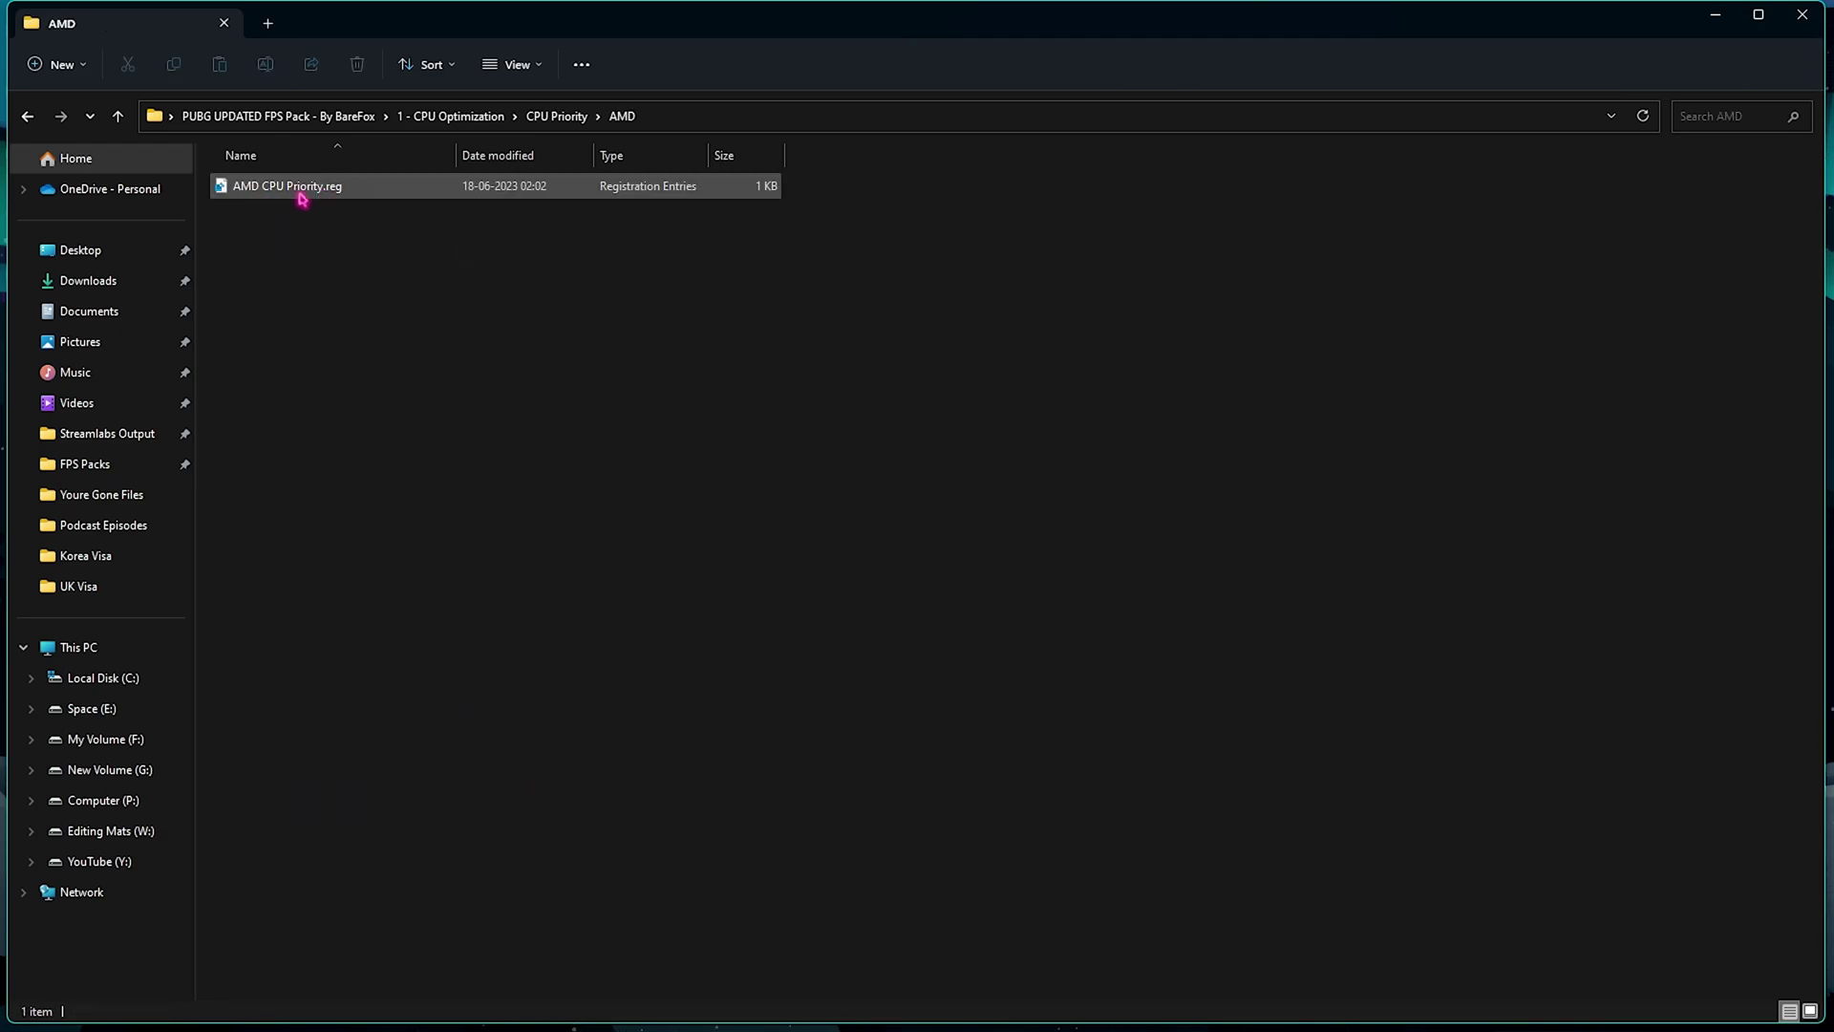
{"action": "left_click", "coordinate": [557, 116]}
{"action": "double_click", "coordinate": [300, 212]}
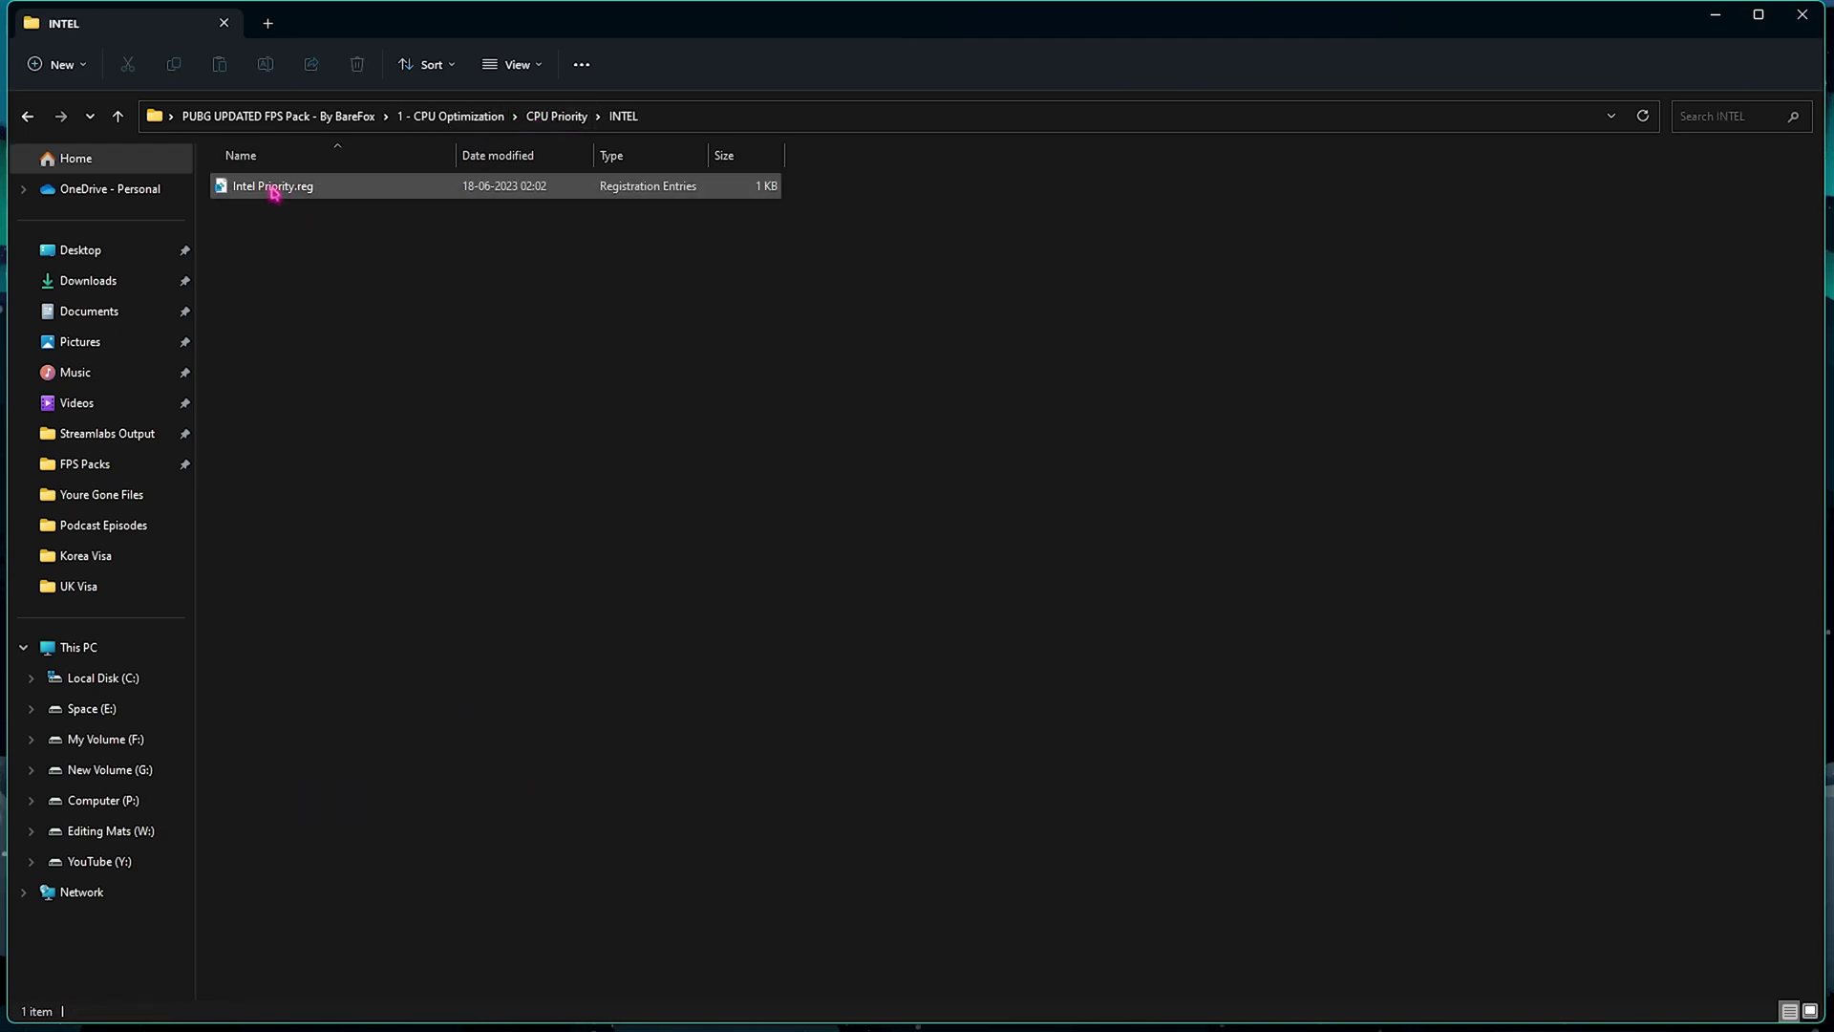
{"action": "left_click", "coordinate": [346, 117]}
Step: Find 32GB Ram.reg in the RAM Optimization folder, and return to the pack's main folder
{"action": "double_click", "coordinate": [300, 214]}
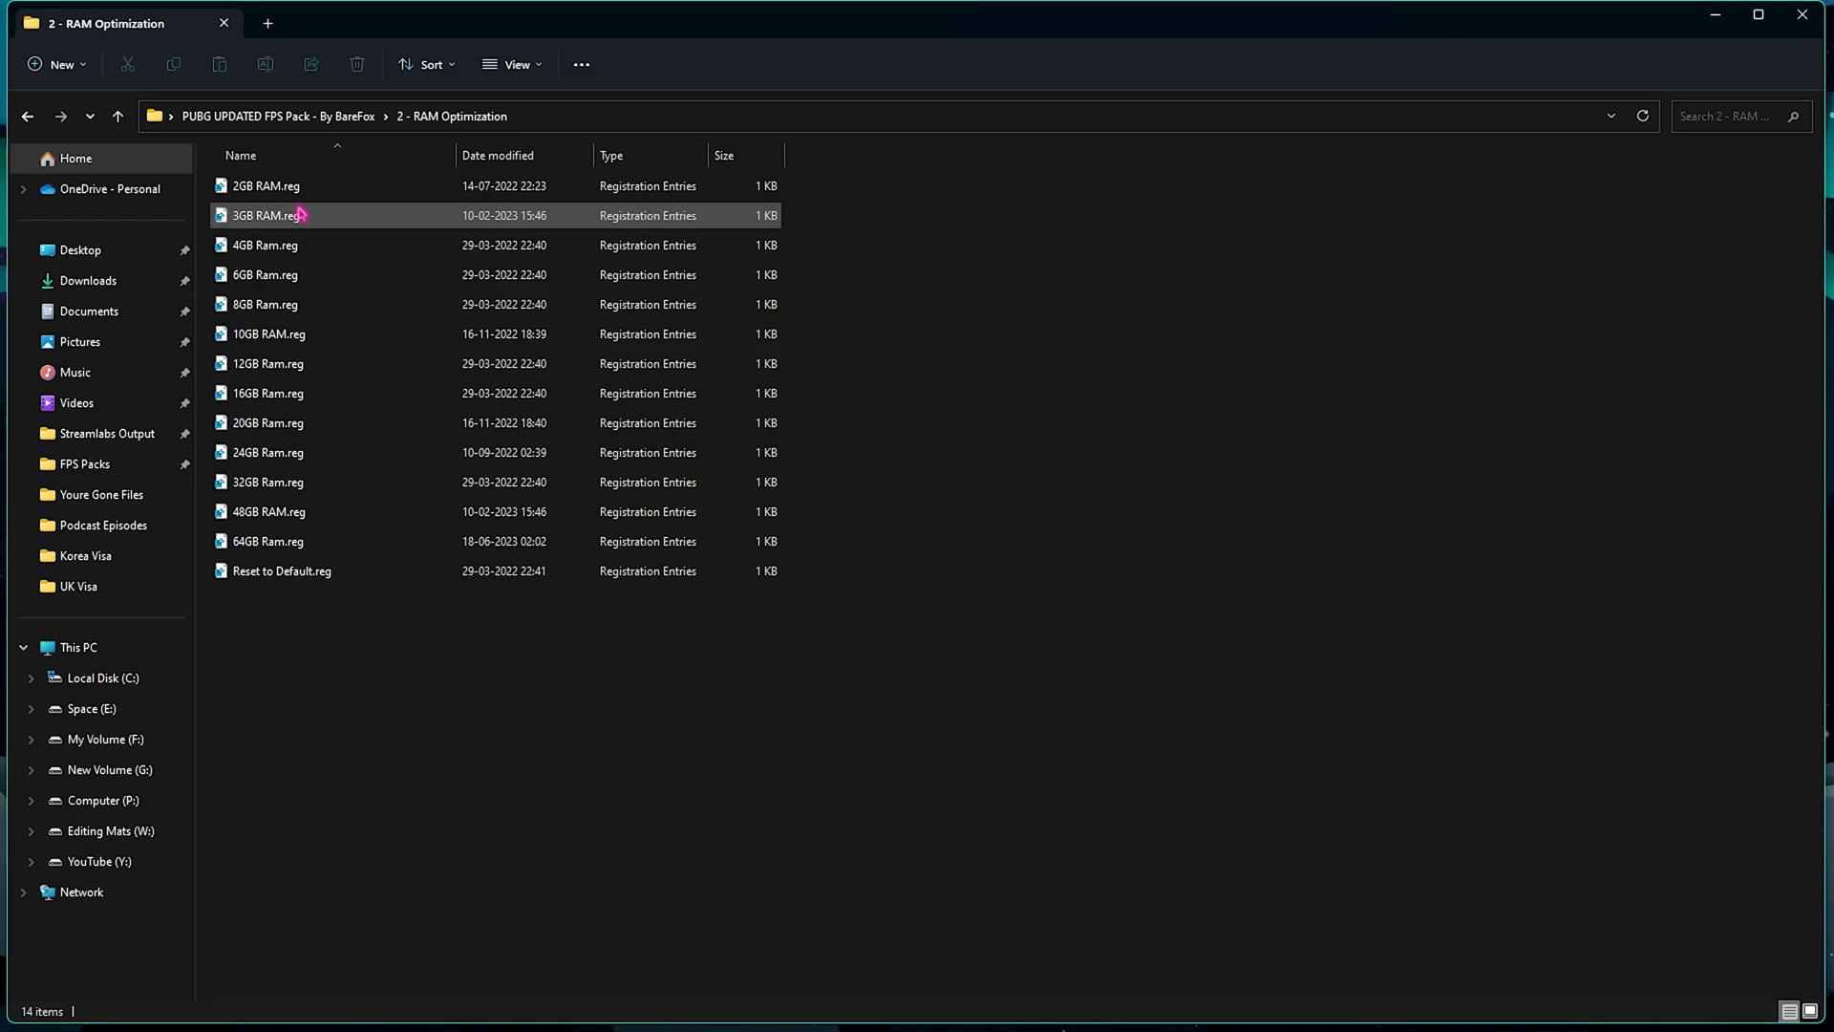
{"action": "left_click", "coordinate": [300, 486]}
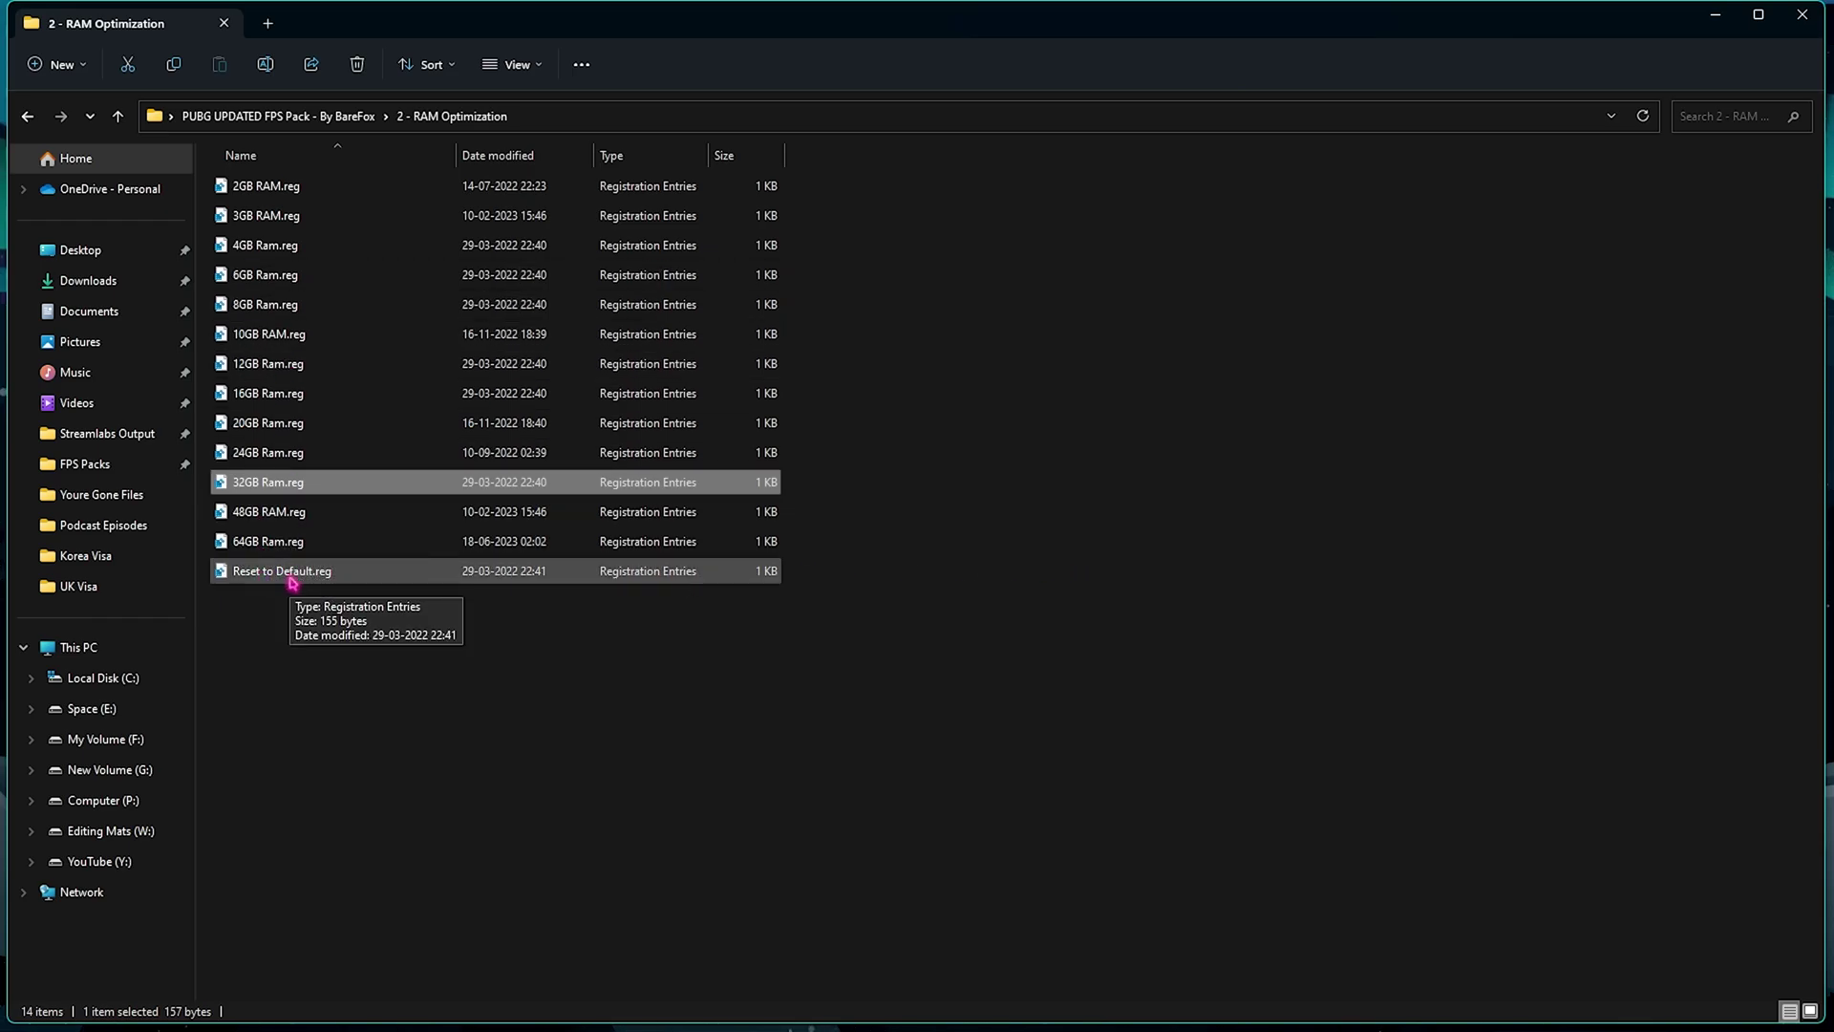
{"action": "key", "text": "alt+Up"}
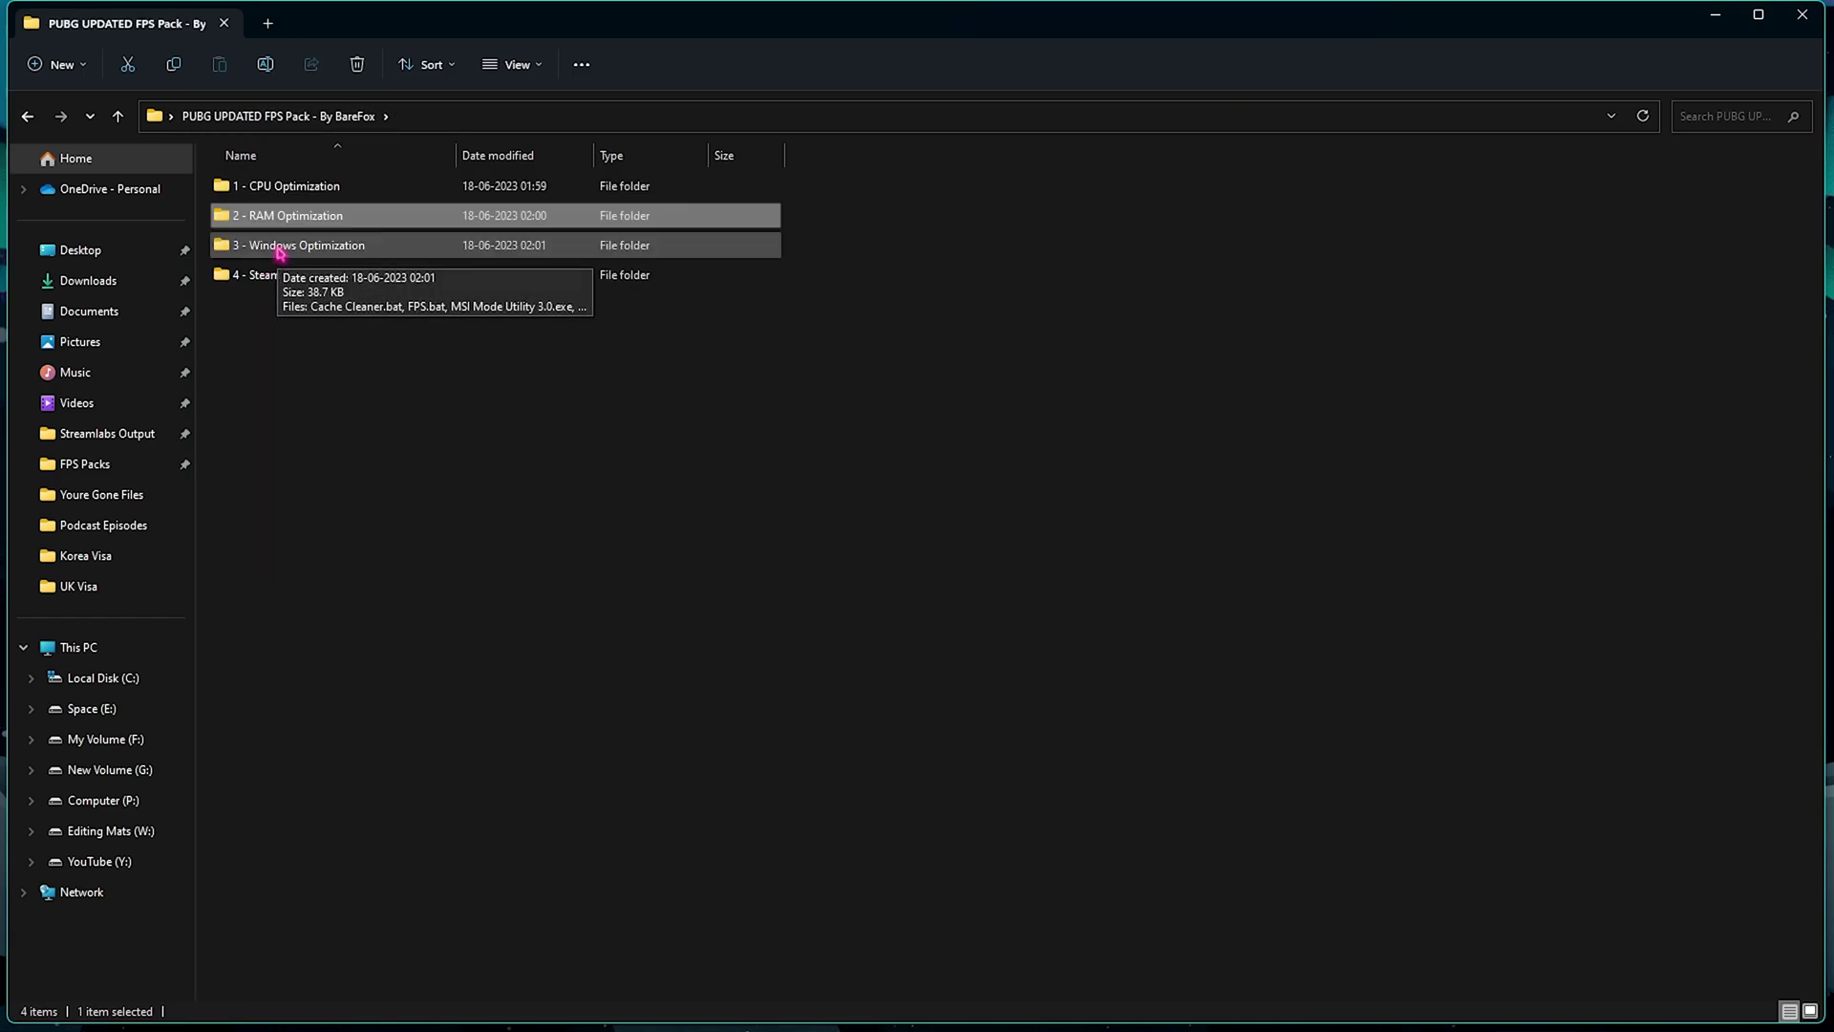
Step: Run Cache Cleaner.bat from the Windows Optimization folder as administrator
{"action": "double_click", "coordinate": [280, 249]}
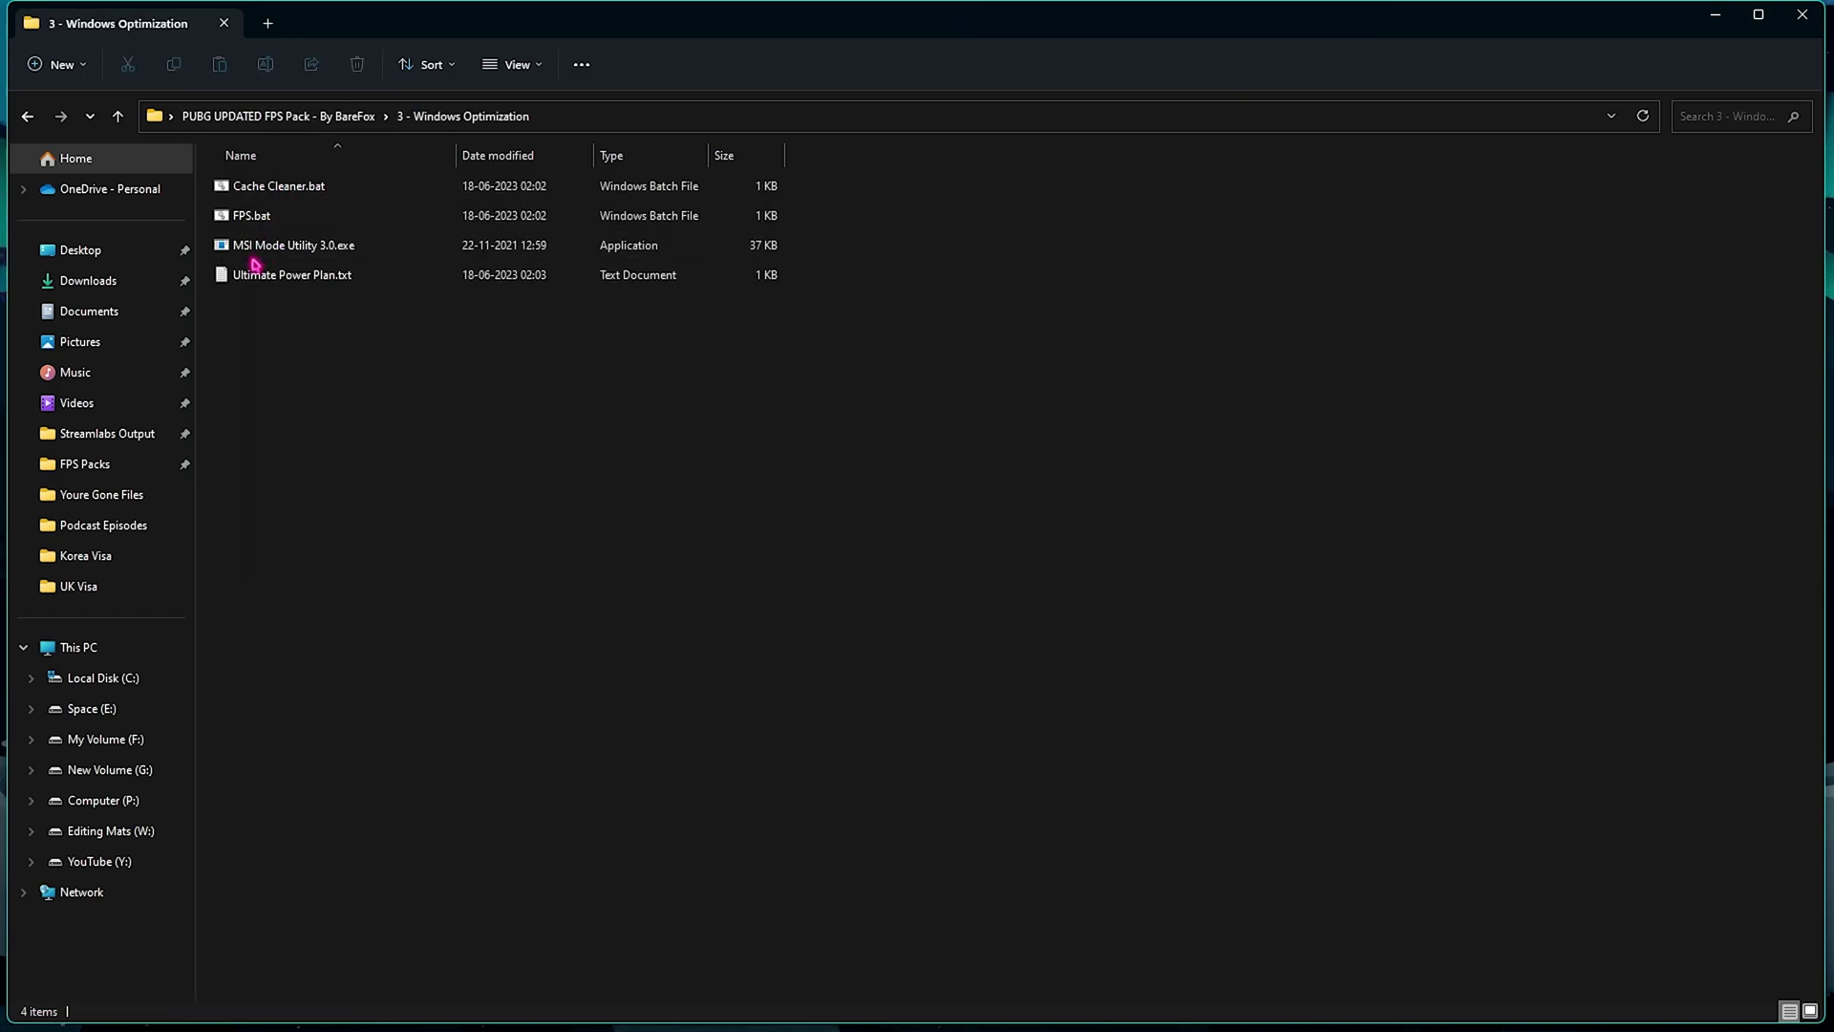
{"action": "left_click_drag", "start_coordinate": [315, 393], "coordinate": [320, 177]}
{"action": "left_click", "coordinate": [358, 401]}
{"action": "left_click", "coordinate": [284, 192]}
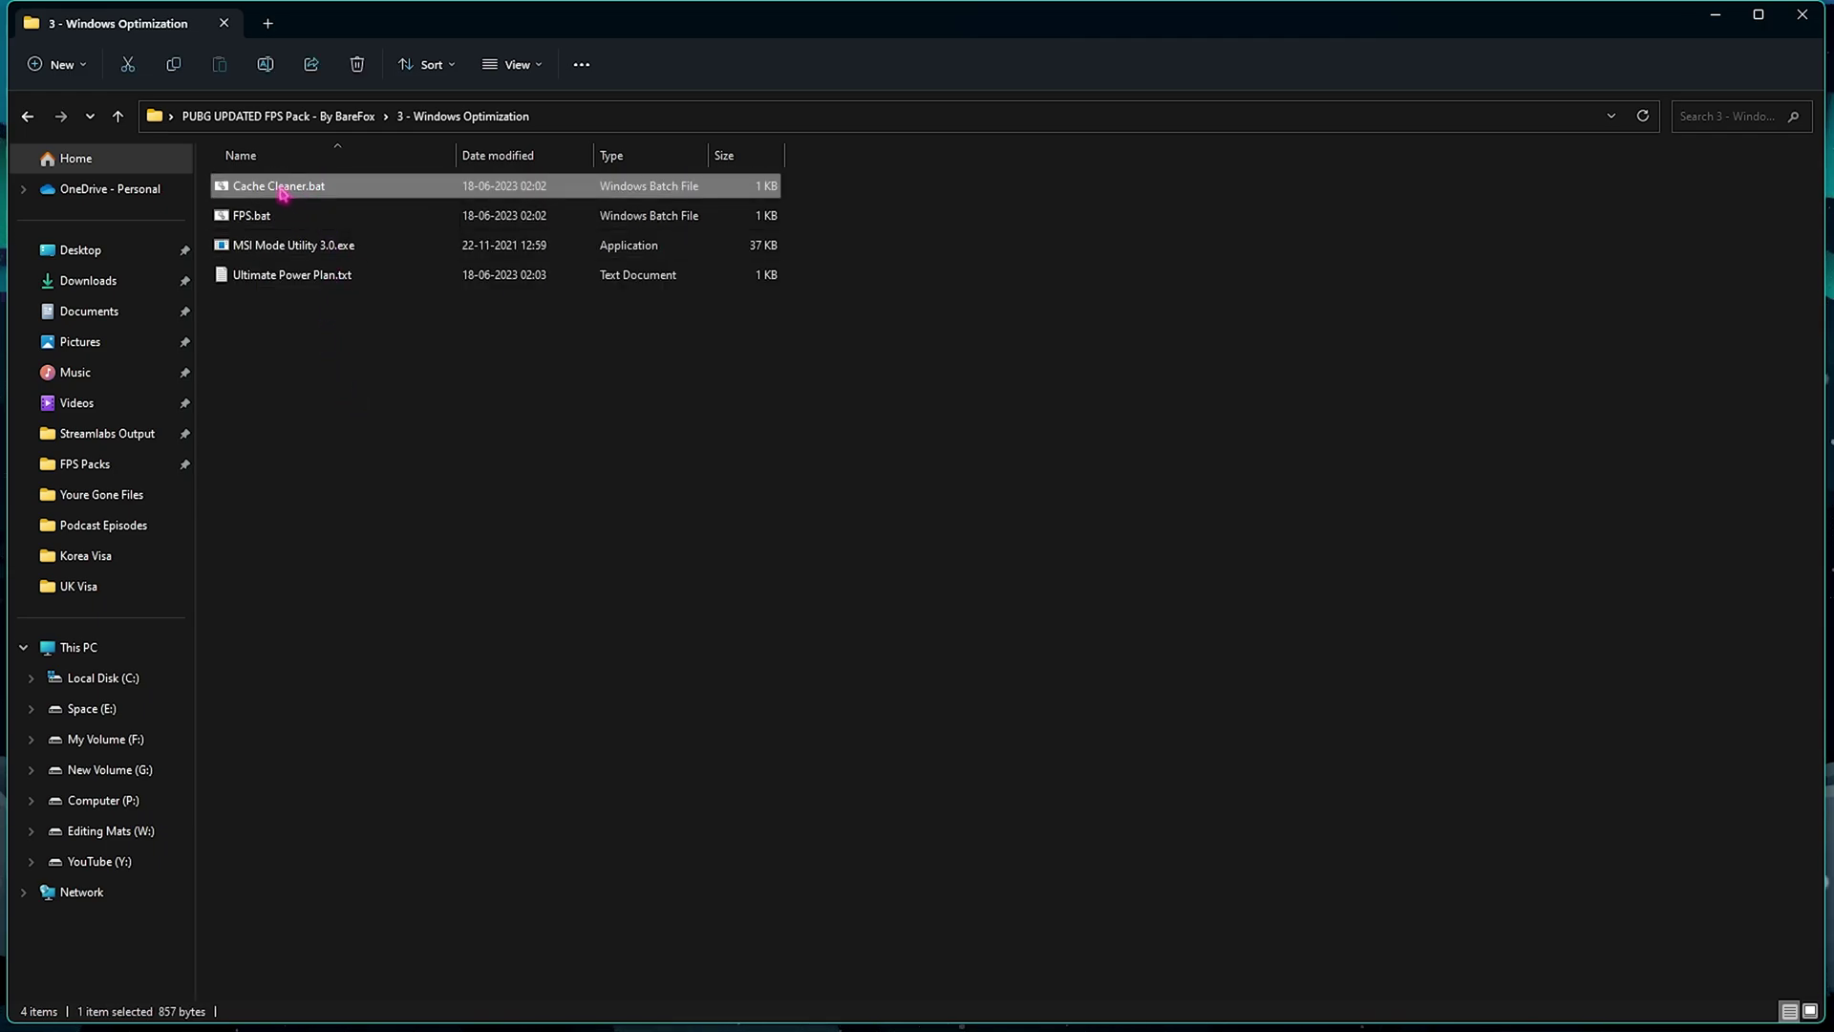
{"action": "right_click", "coordinate": [284, 192]}
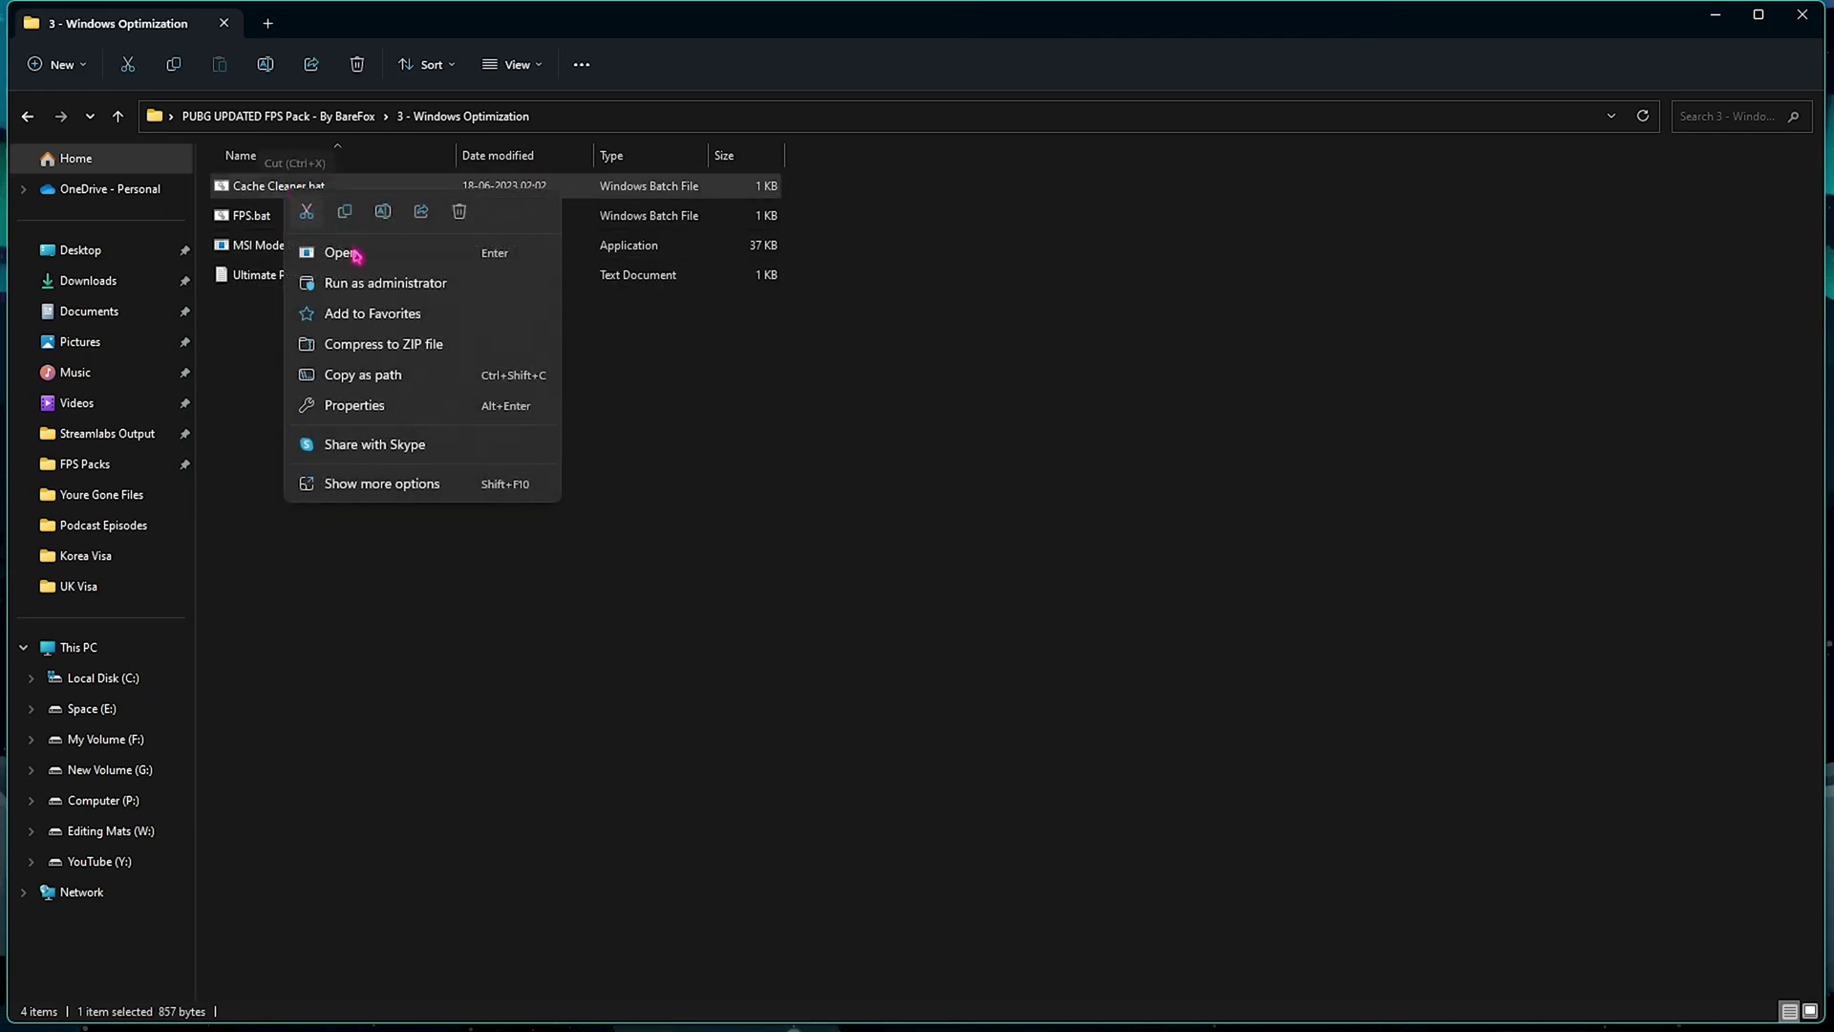
{"action": "left_click", "coordinate": [382, 288]}
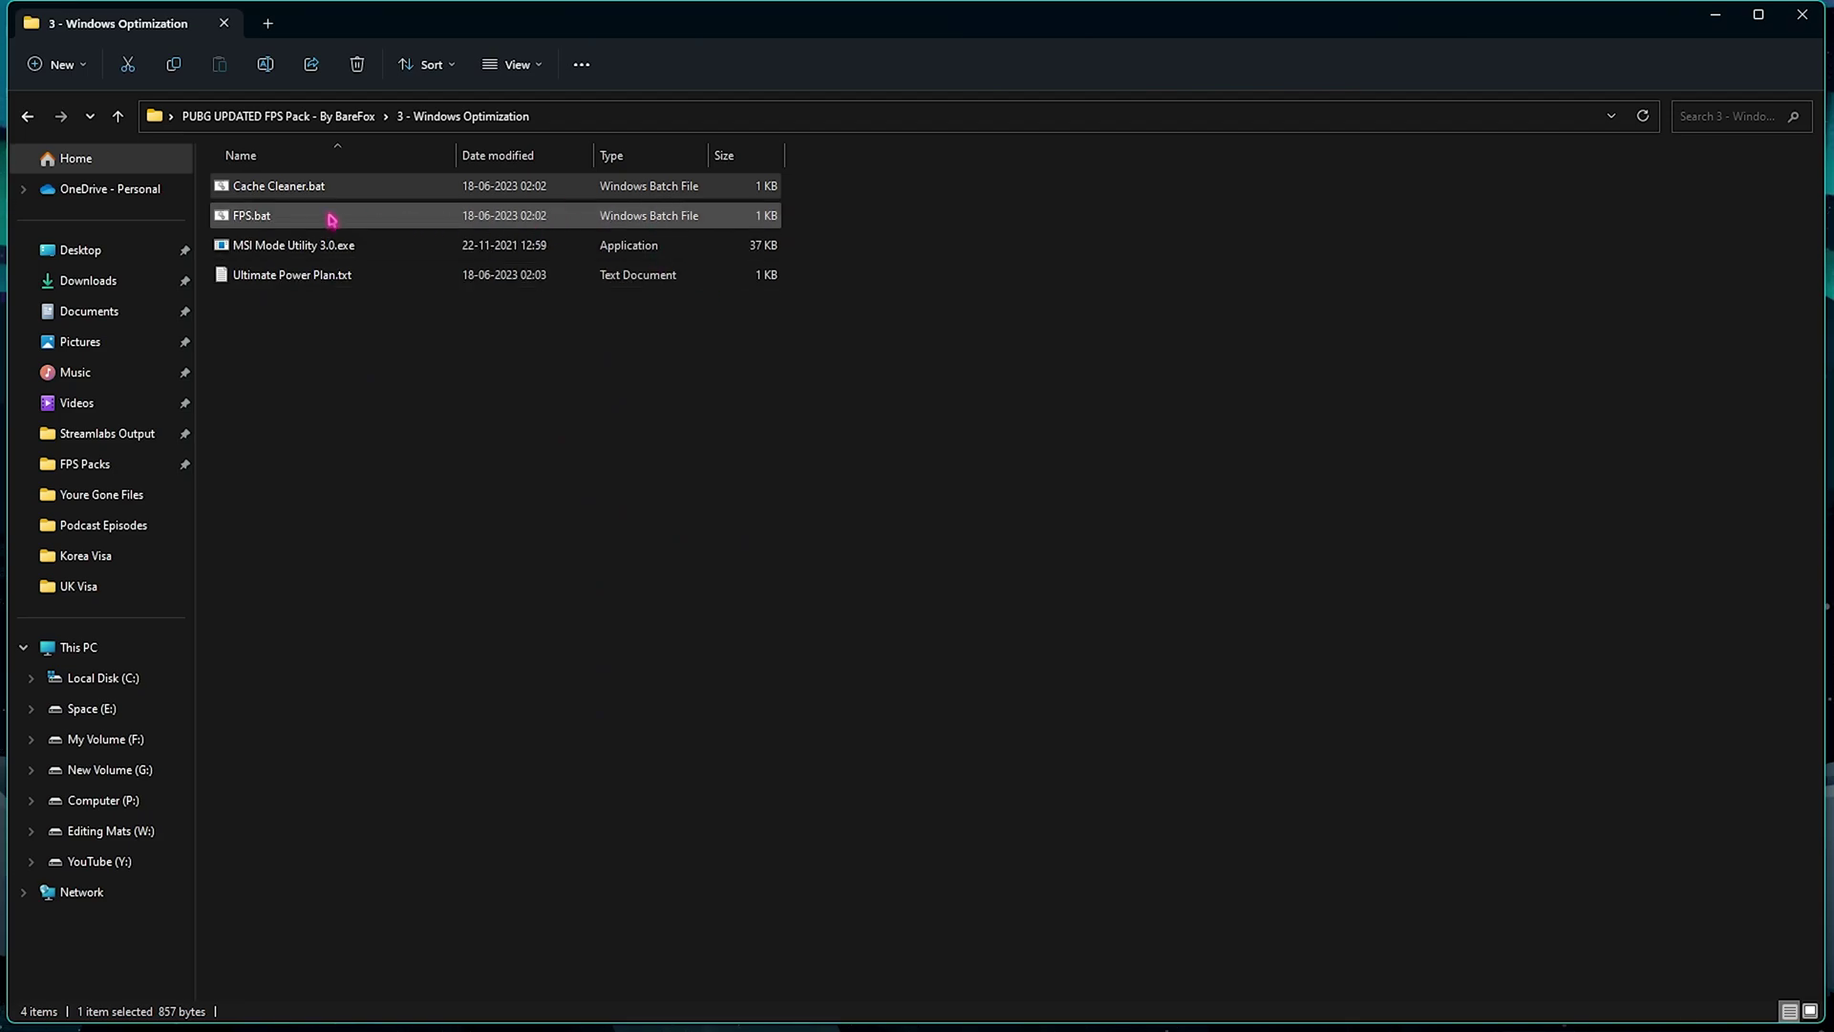
Step: Open FPS.bat for editing and examine its Prefetch deletion and deltree cleanup commands
{"action": "left_click", "coordinate": [297, 218]}
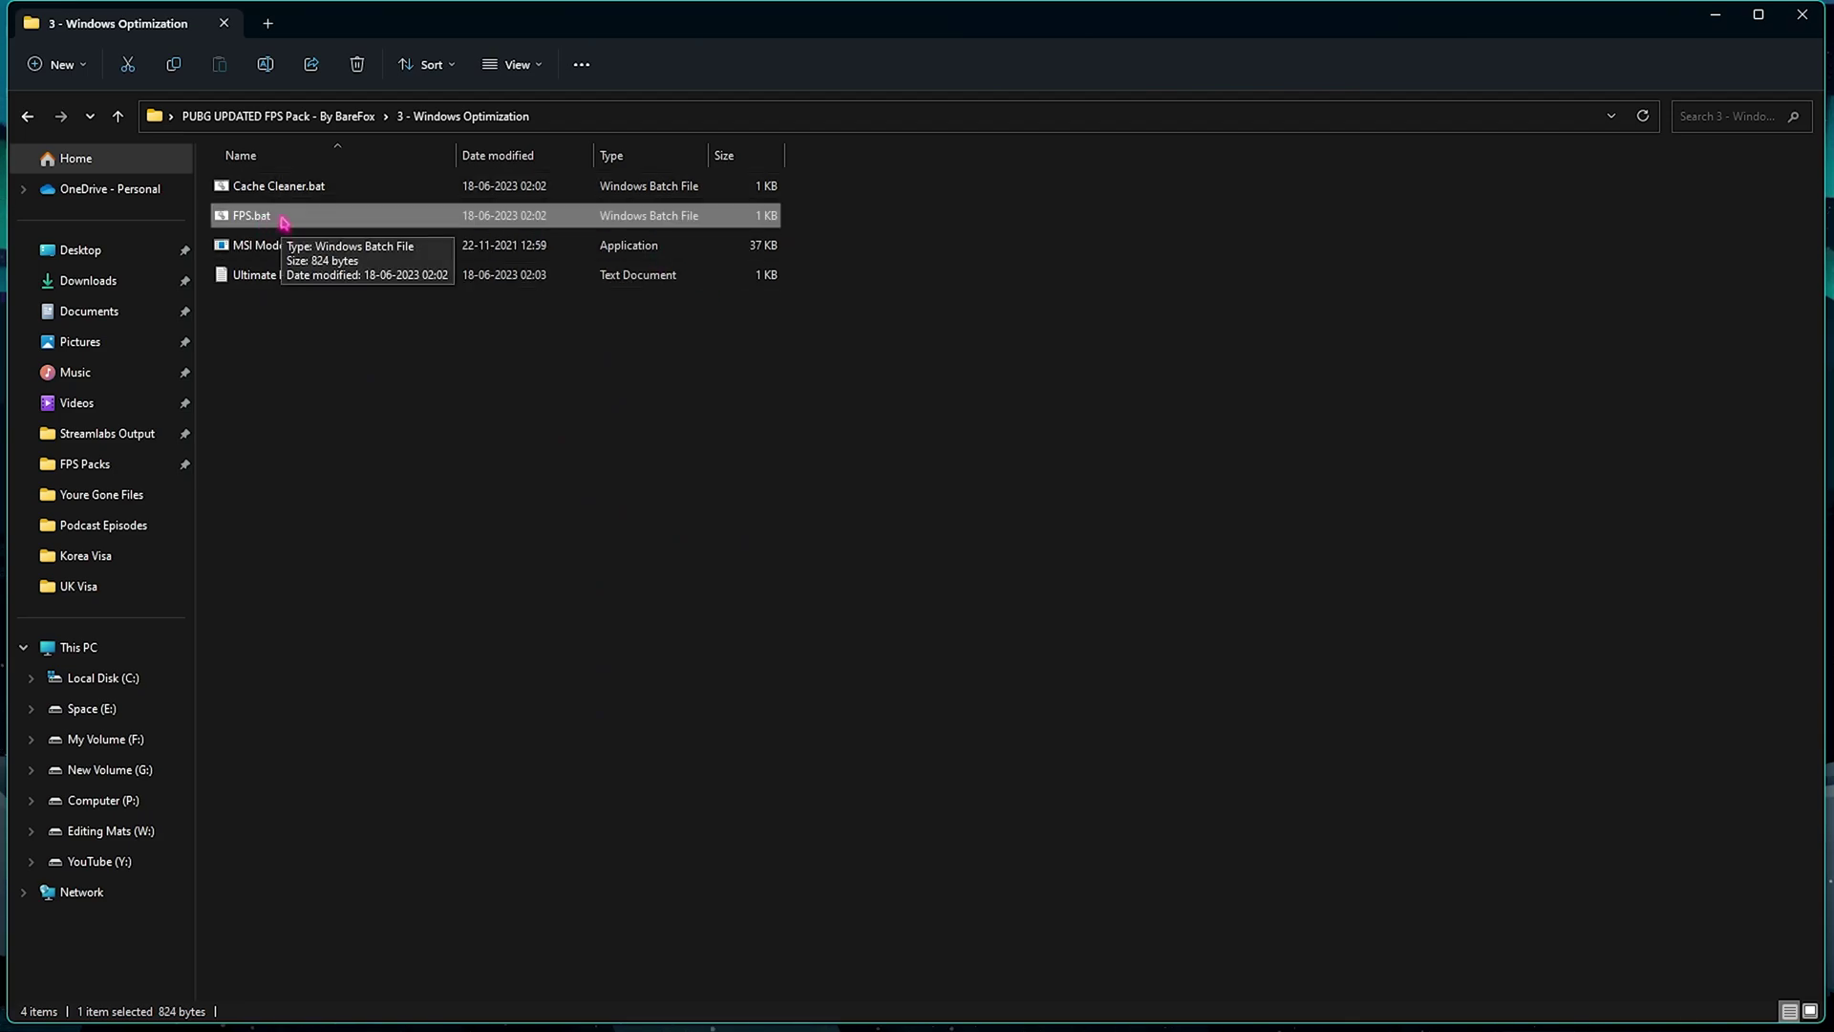
{"action": "right_click", "coordinate": [265, 225]}
{"action": "left_click", "coordinate": [361, 330]}
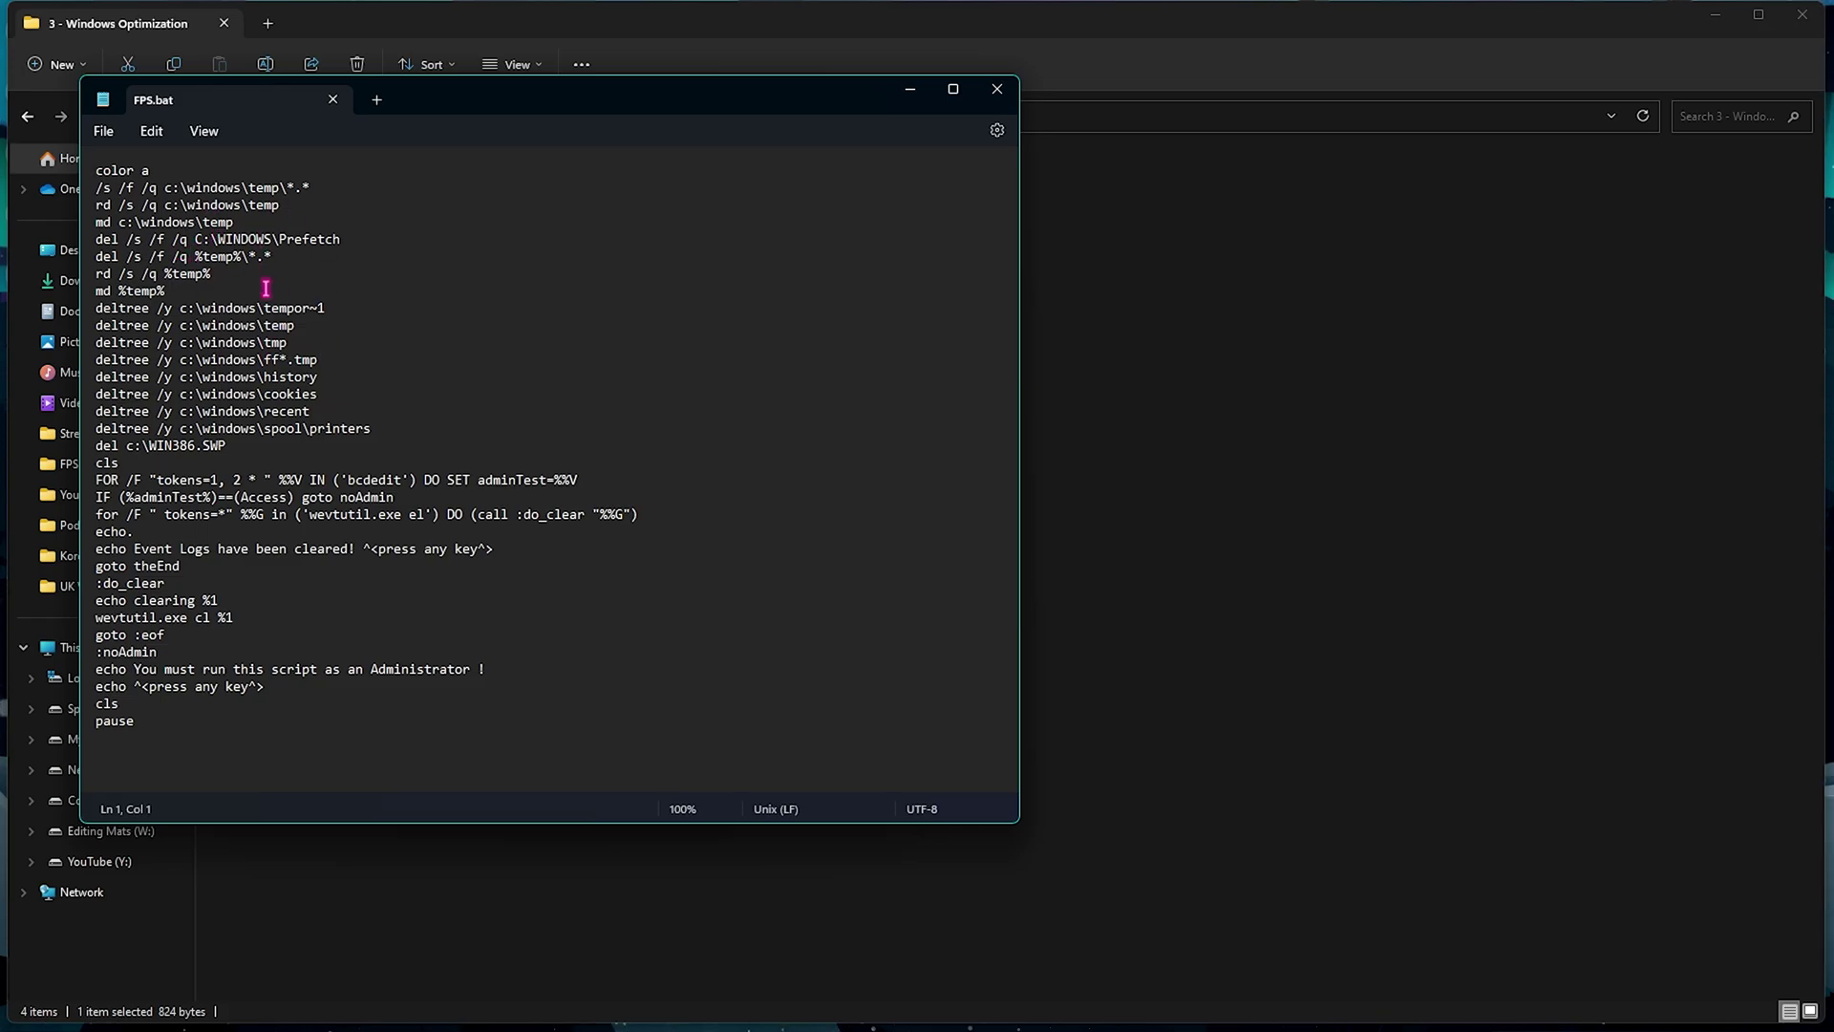
{"action": "left_click_drag", "start_coordinate": [415, 449], "coordinate": [101, 307]}
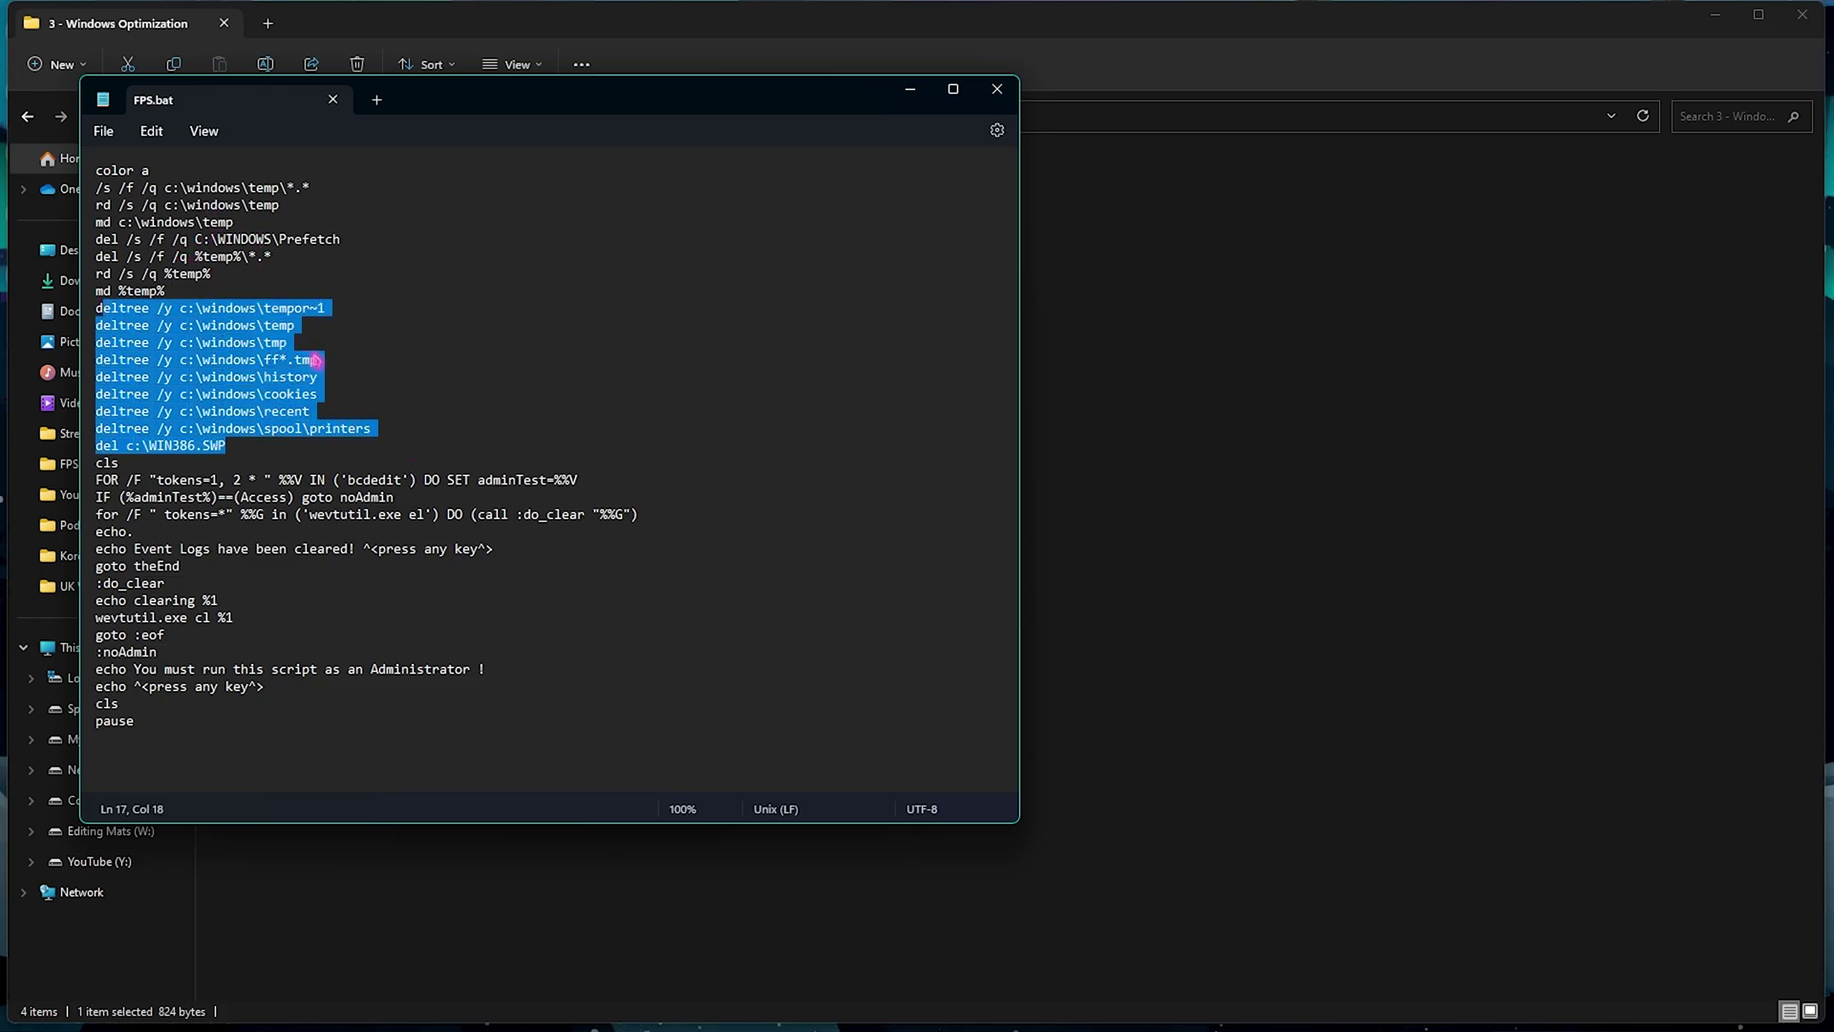
{"action": "left_click", "coordinate": [386, 355]}
{"action": "left_click_drag", "start_coordinate": [373, 428], "coordinate": [122, 359]}
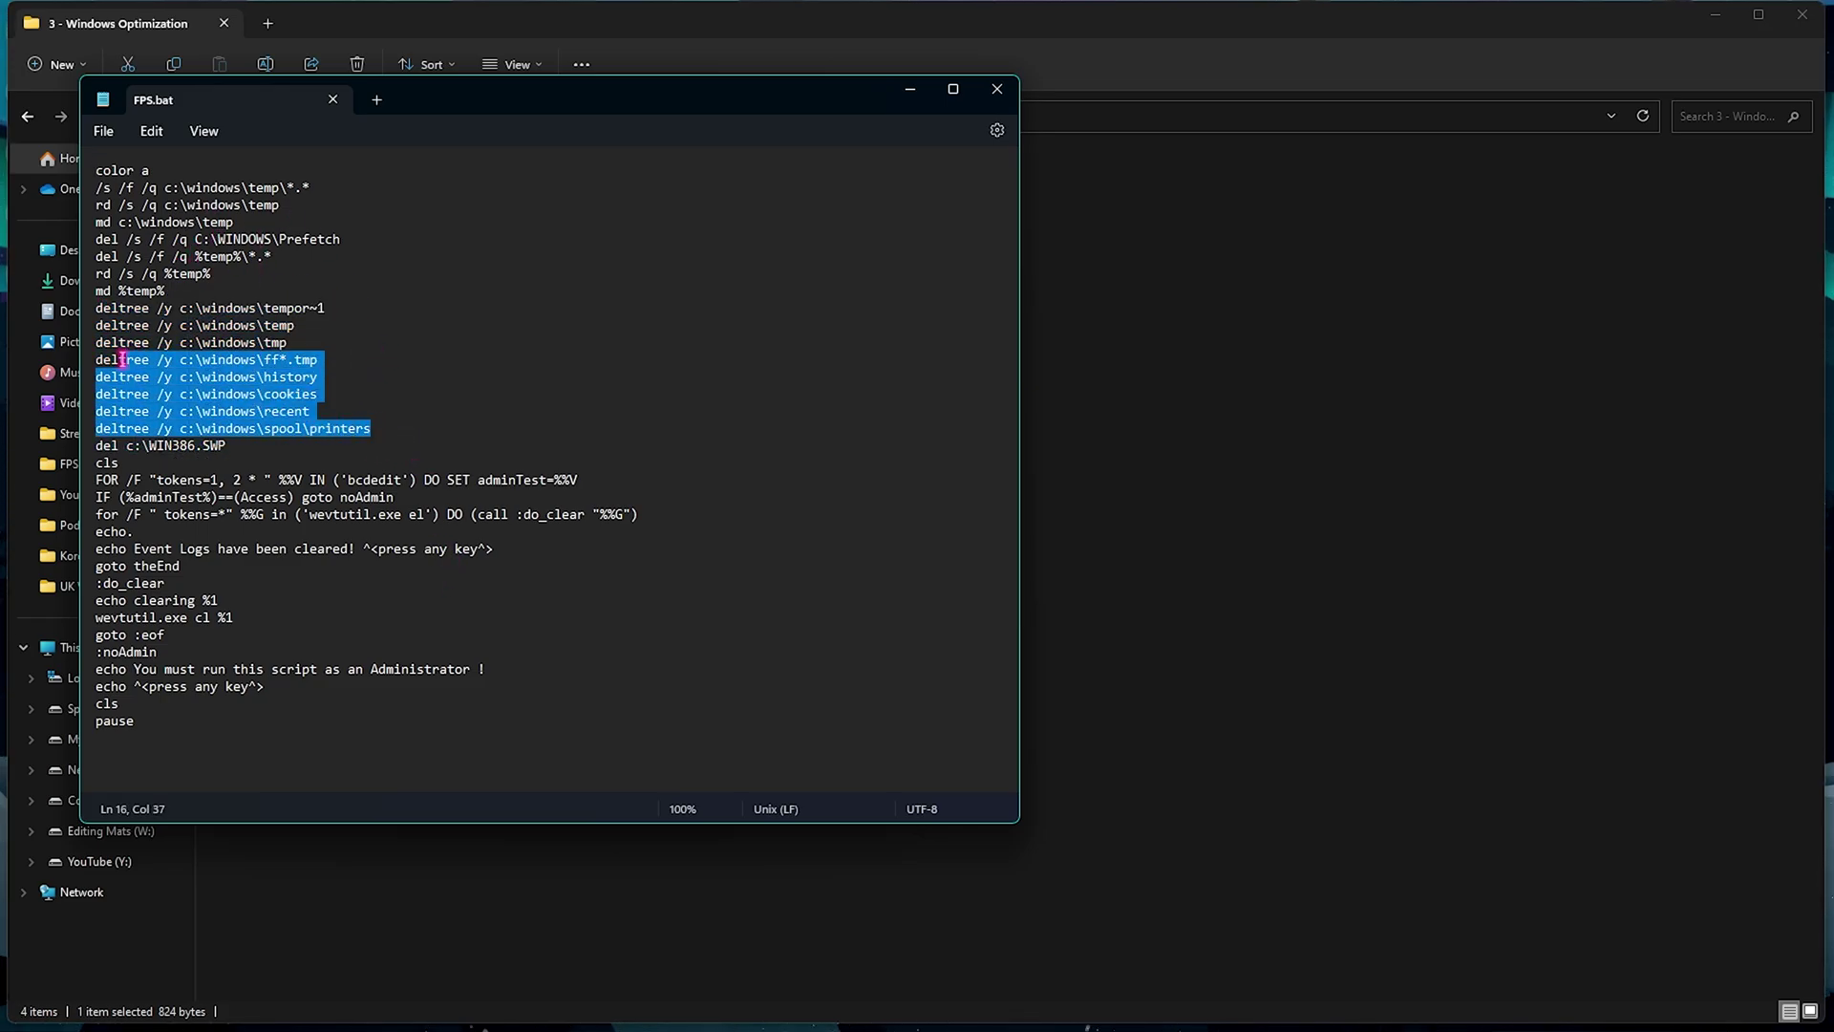
{"action": "left_click_drag", "start_coordinate": [354, 239], "coordinate": [47, 237]}
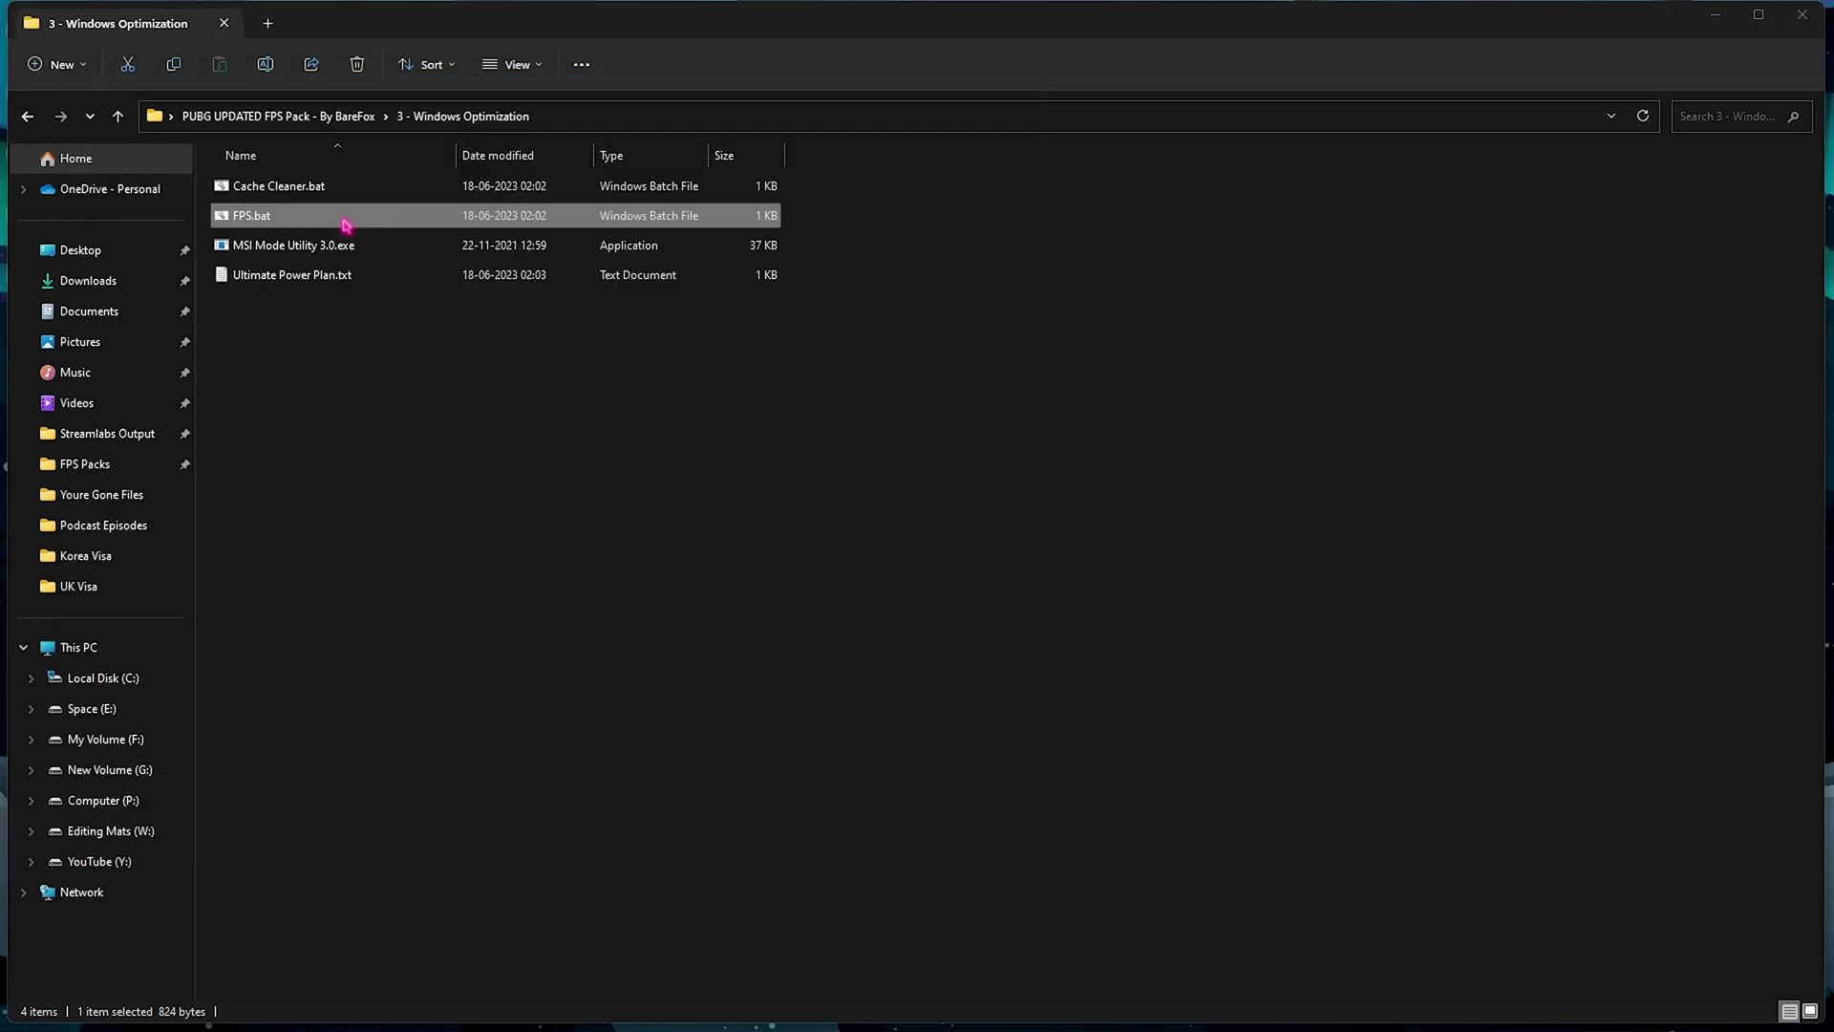
Step: Run MSI Mode Utility 3.0 as administrator, set the NVIDIA GeForce RTX 2070 SUPER interrupt priority to High, and apply it
{"action": "left_click", "coordinate": [291, 245]}
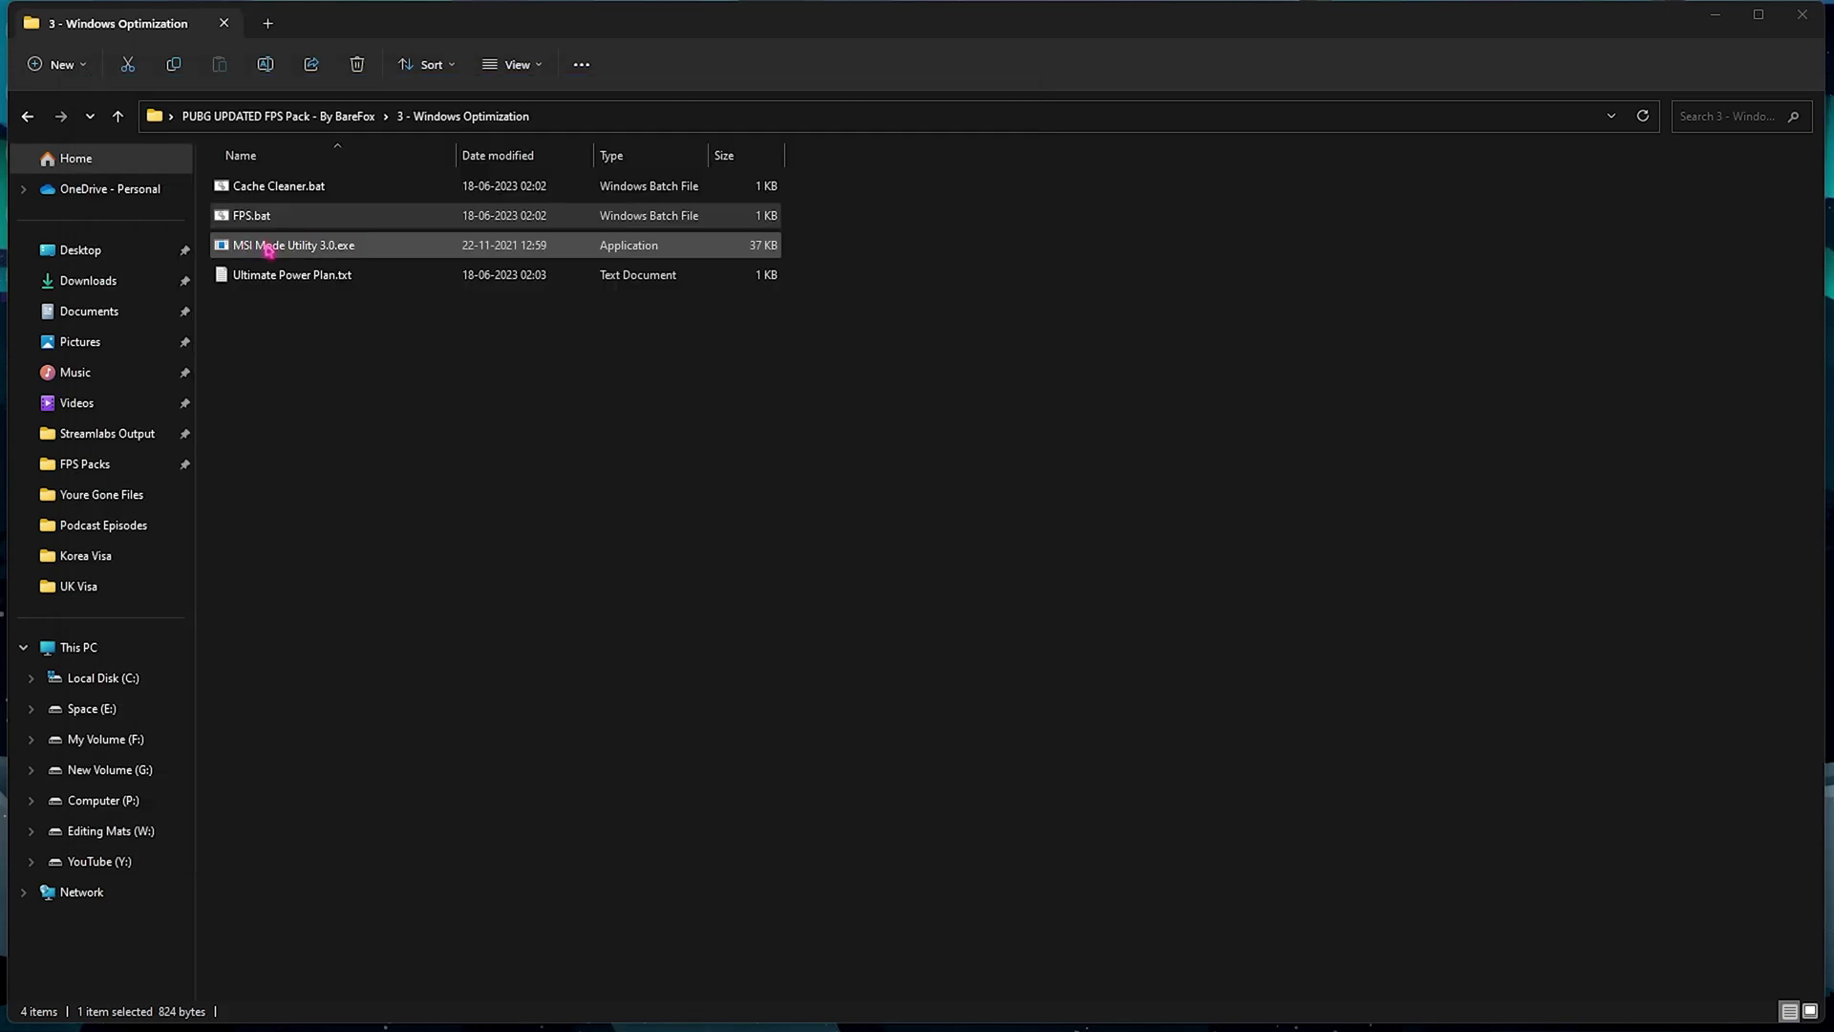
{"action": "right_click", "coordinate": [355, 260]}
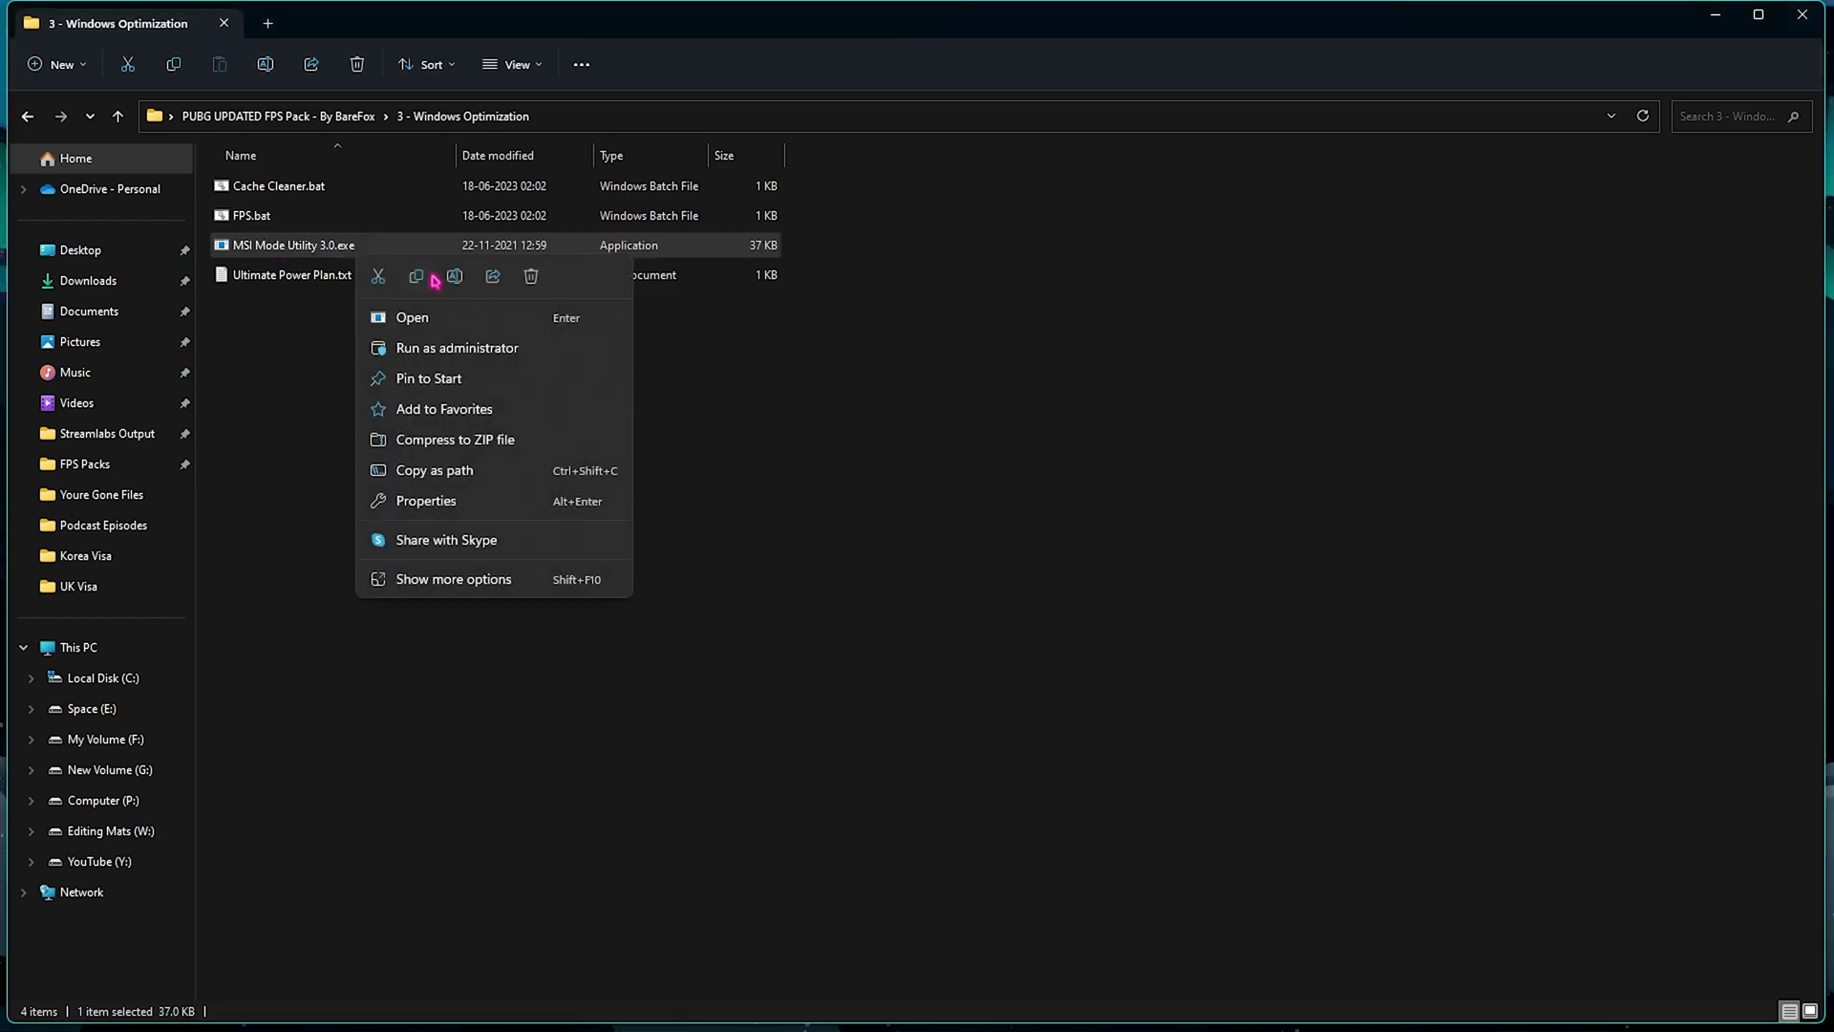
{"action": "left_click", "coordinate": [452, 349]}
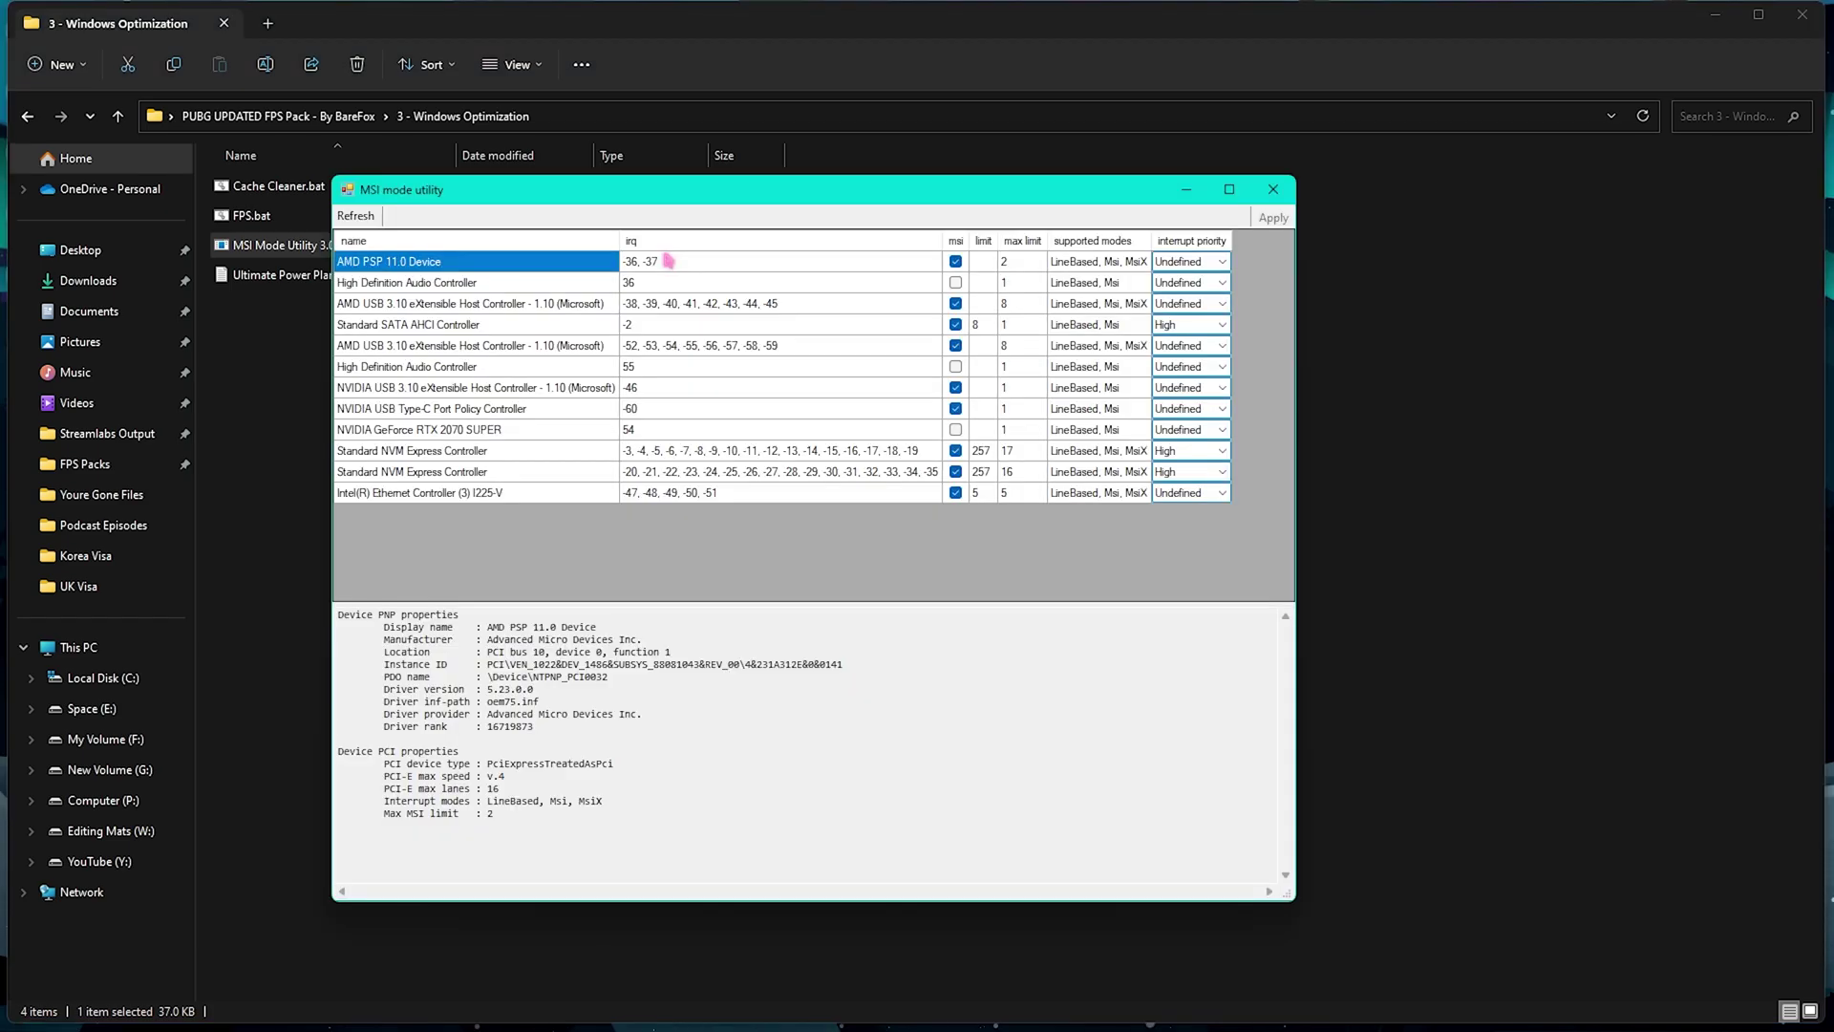
{"action": "left_click", "coordinate": [484, 431]}
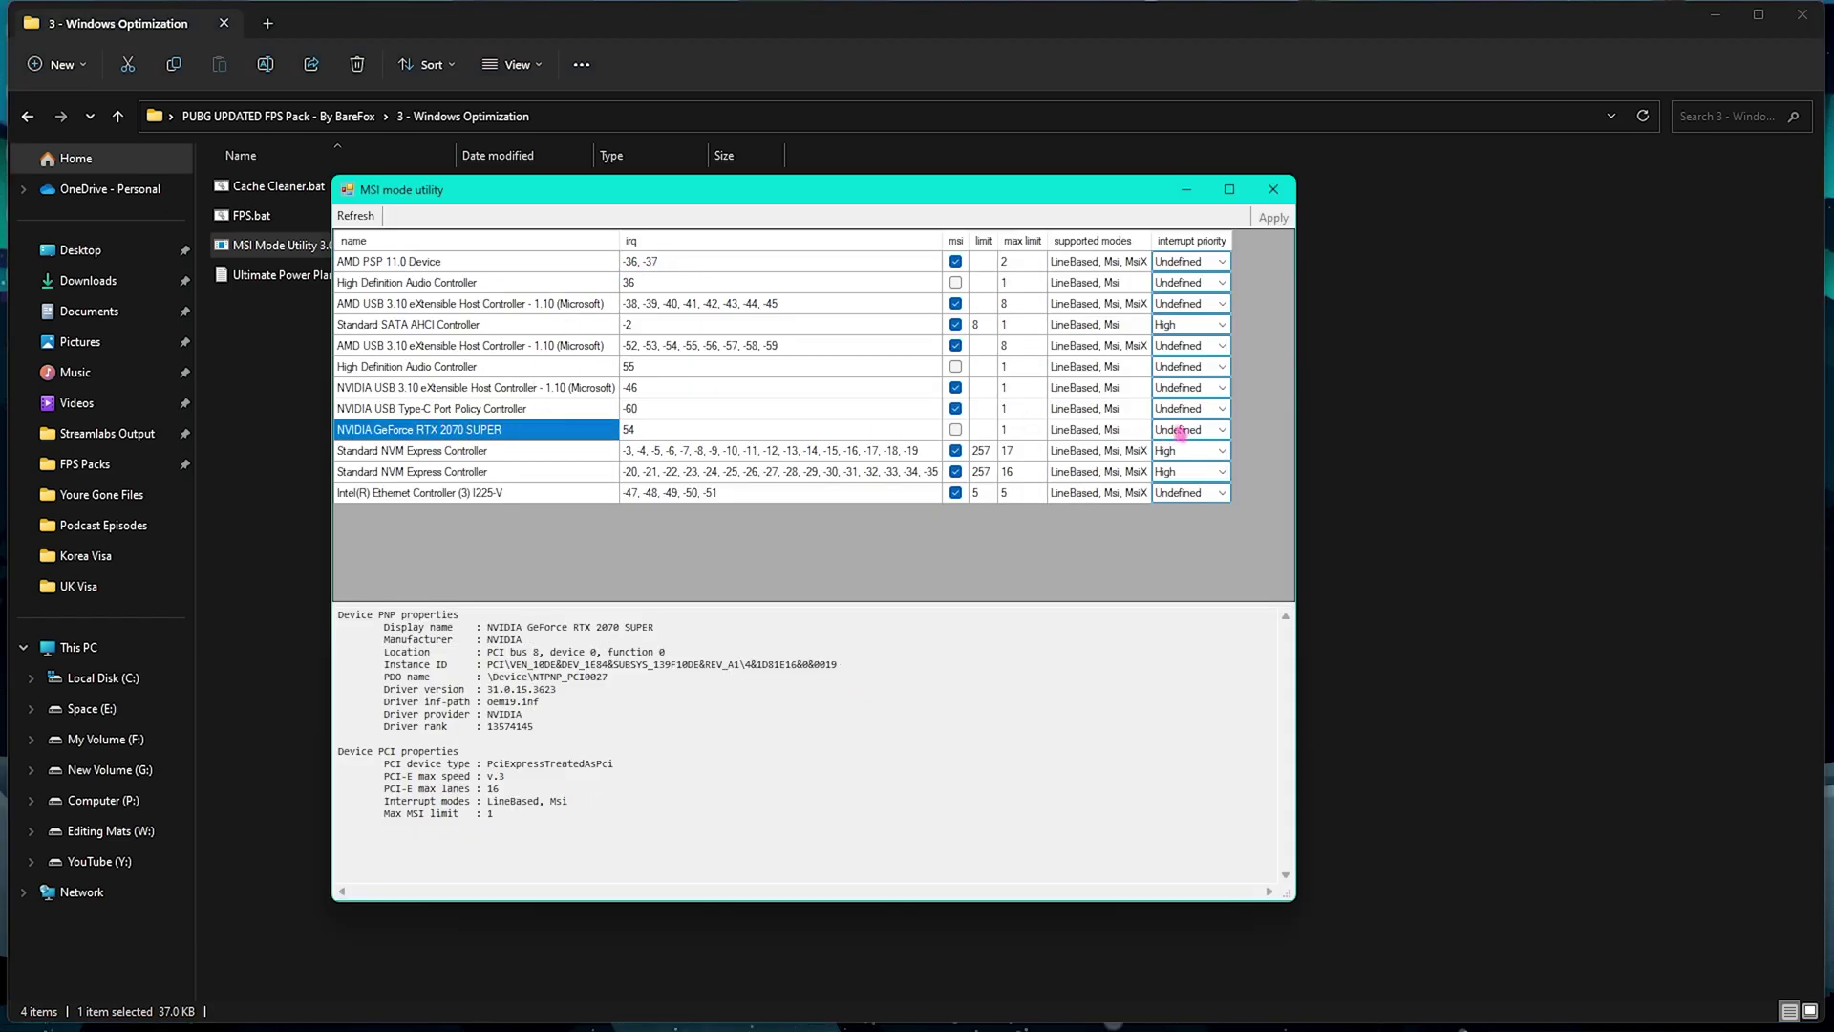
{"action": "left_click", "coordinate": [1185, 431]}
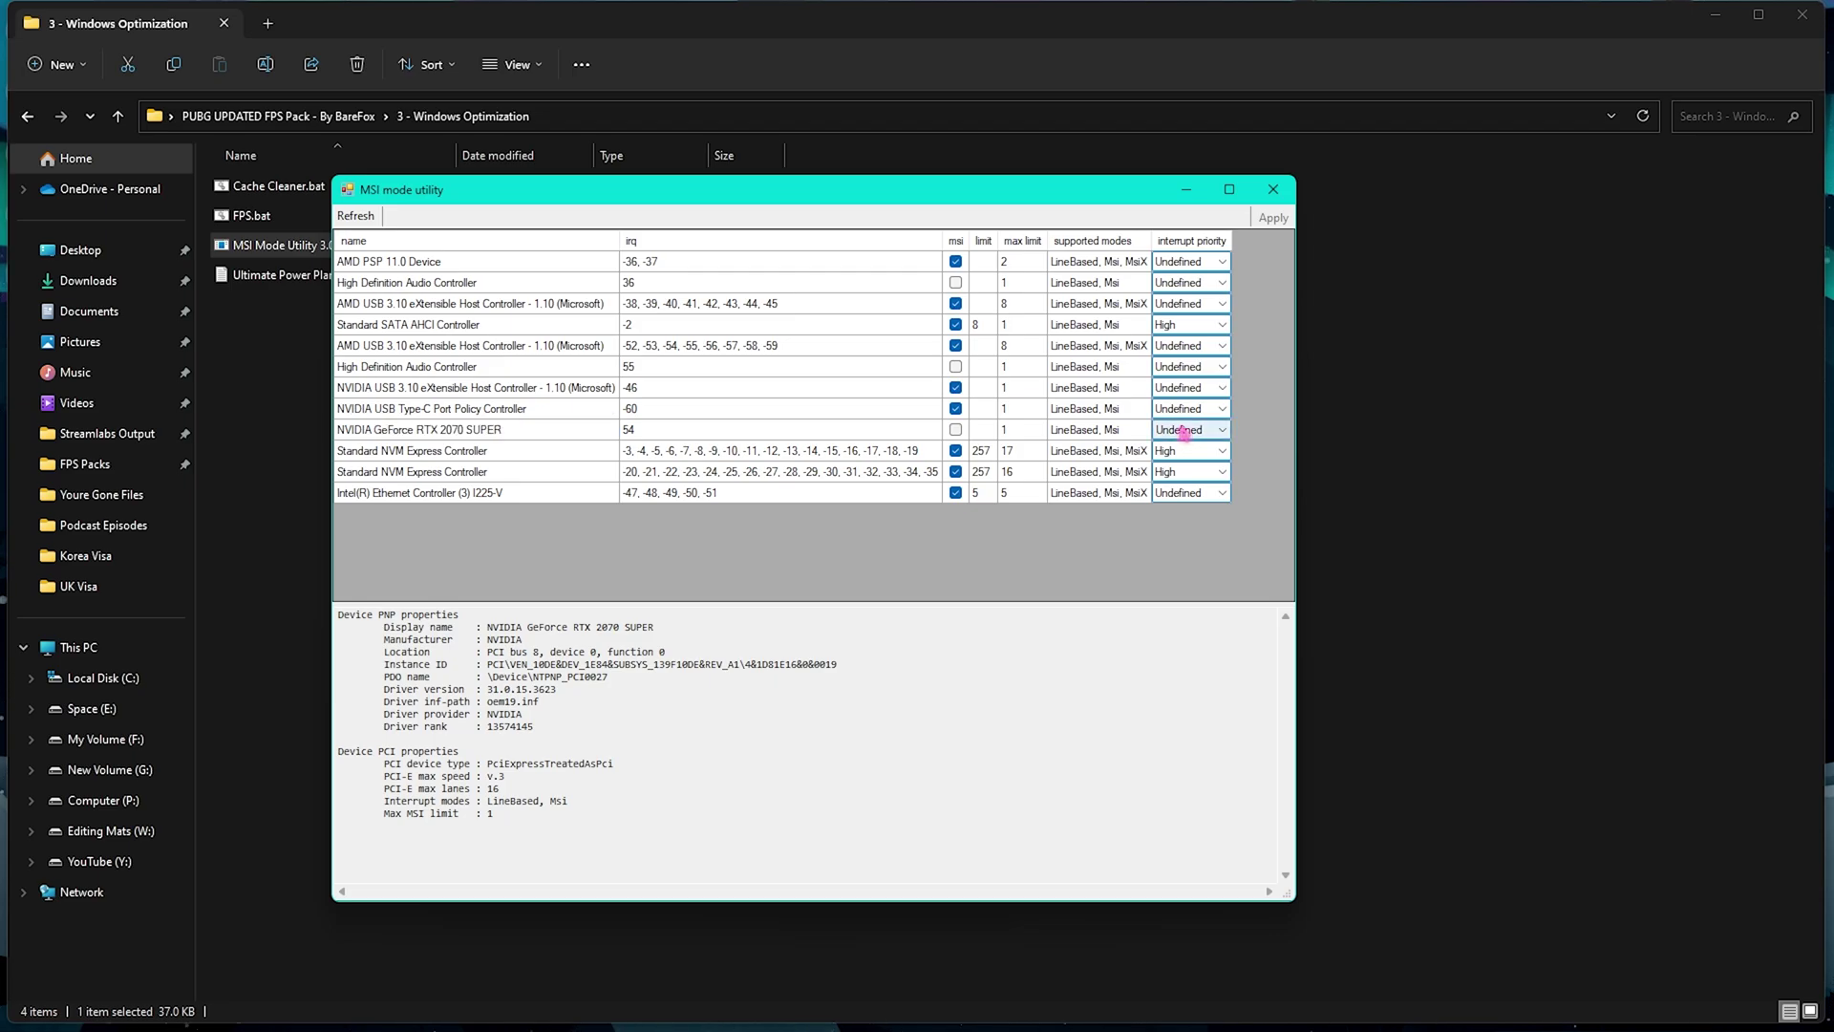
{"action": "left_click", "coordinate": [1213, 431]}
{"action": "left_click", "coordinate": [1183, 488]}
{"action": "left_click", "coordinate": [1268, 226]}
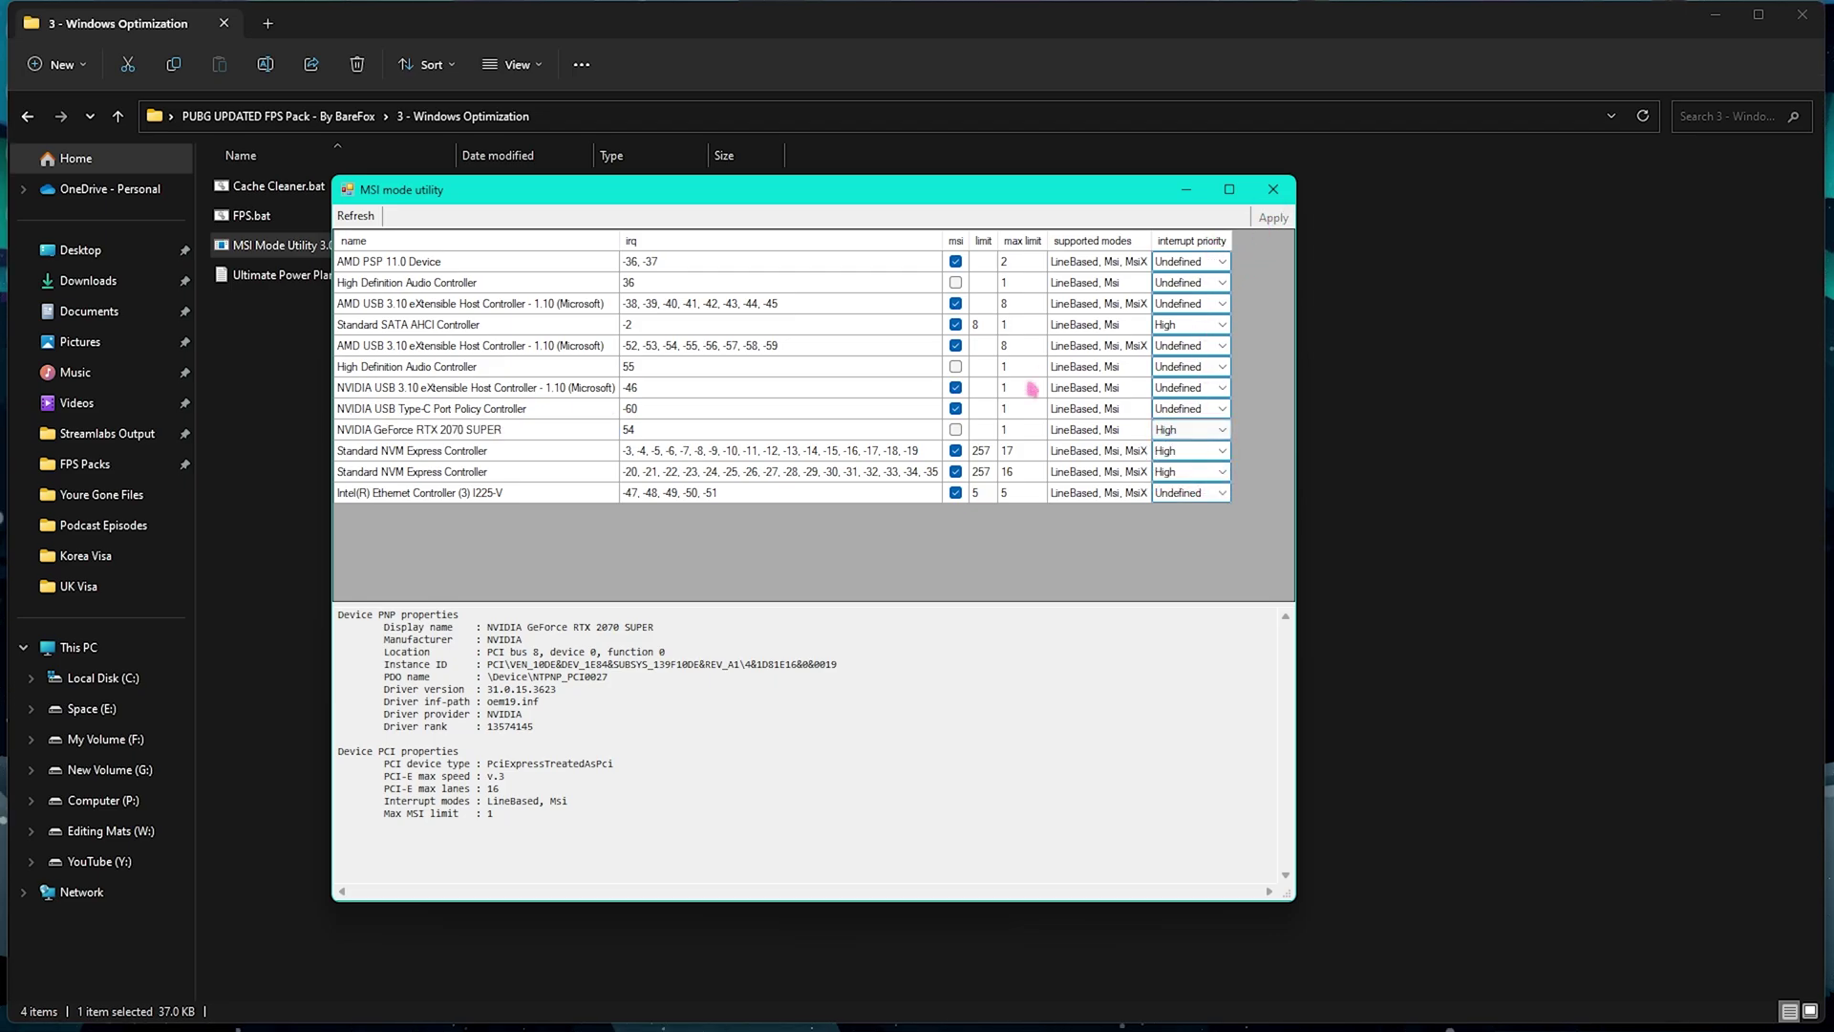
{"action": "left_click", "coordinate": [1273, 189]}
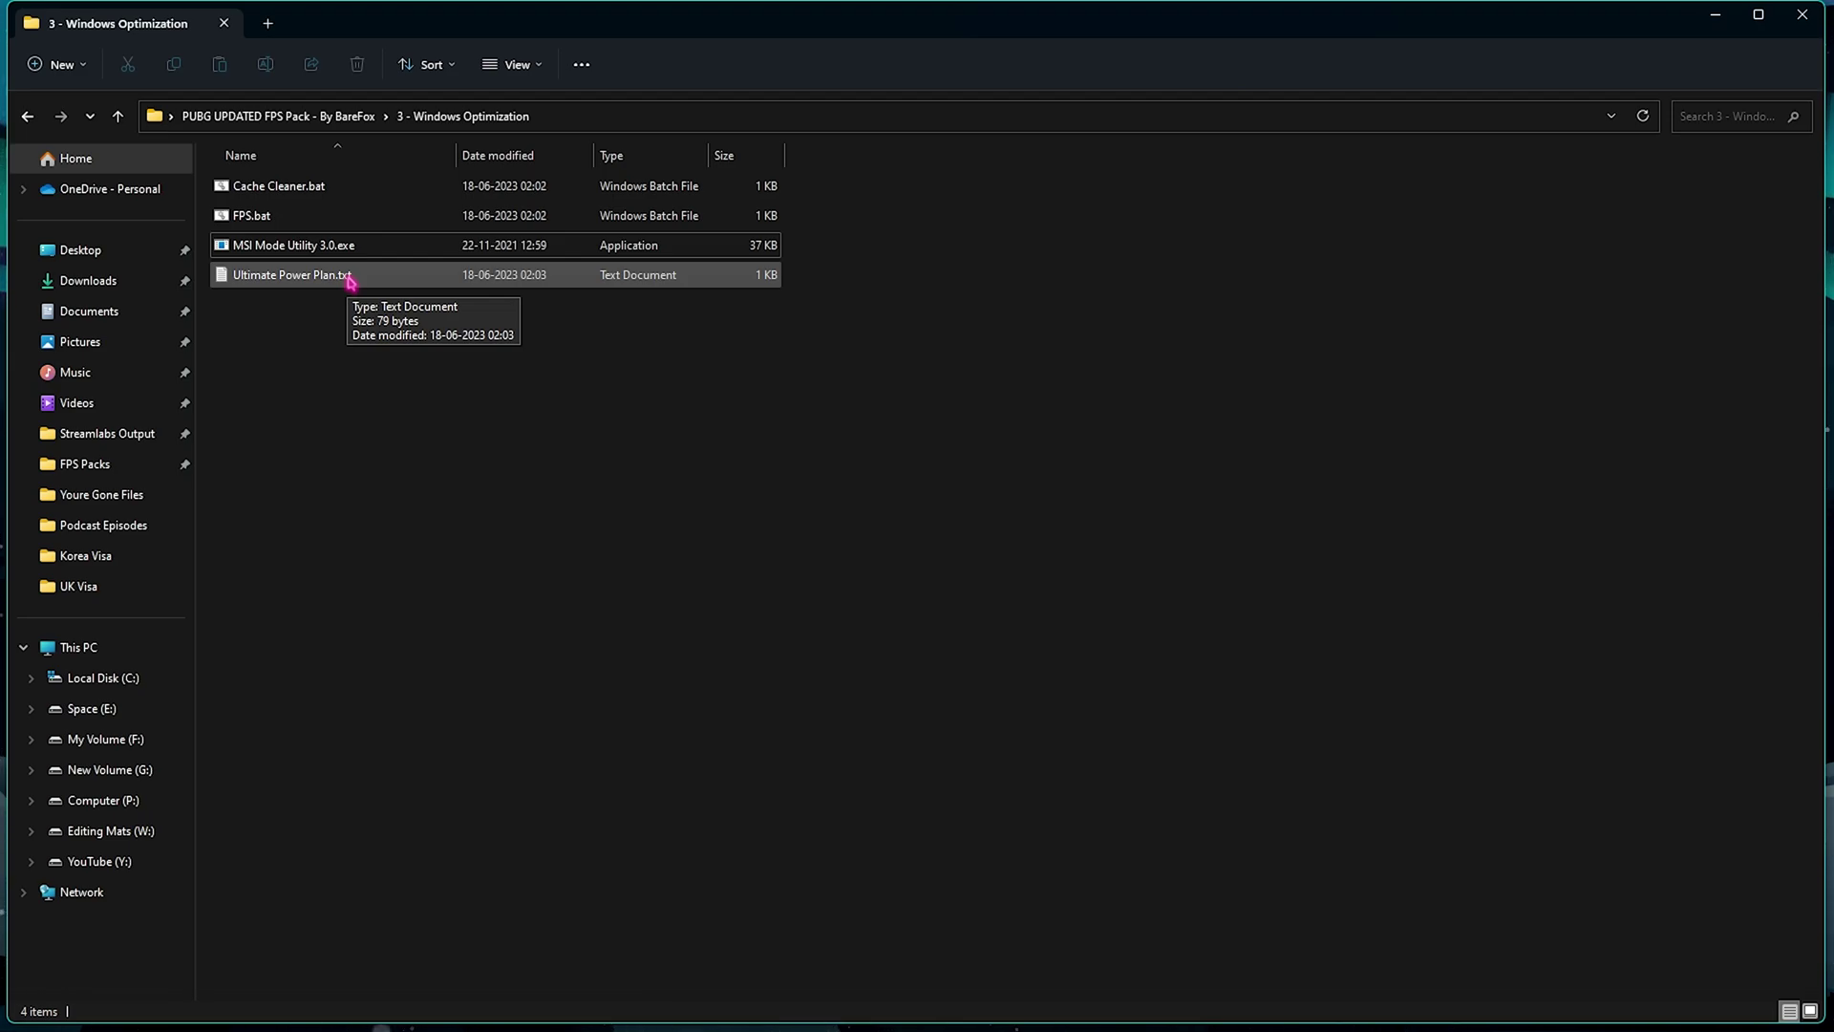
Step: Copy the powercfg -duplicatescheme command from Ultimate Power Plan.txt
{"action": "double_click", "coordinate": [349, 277]}
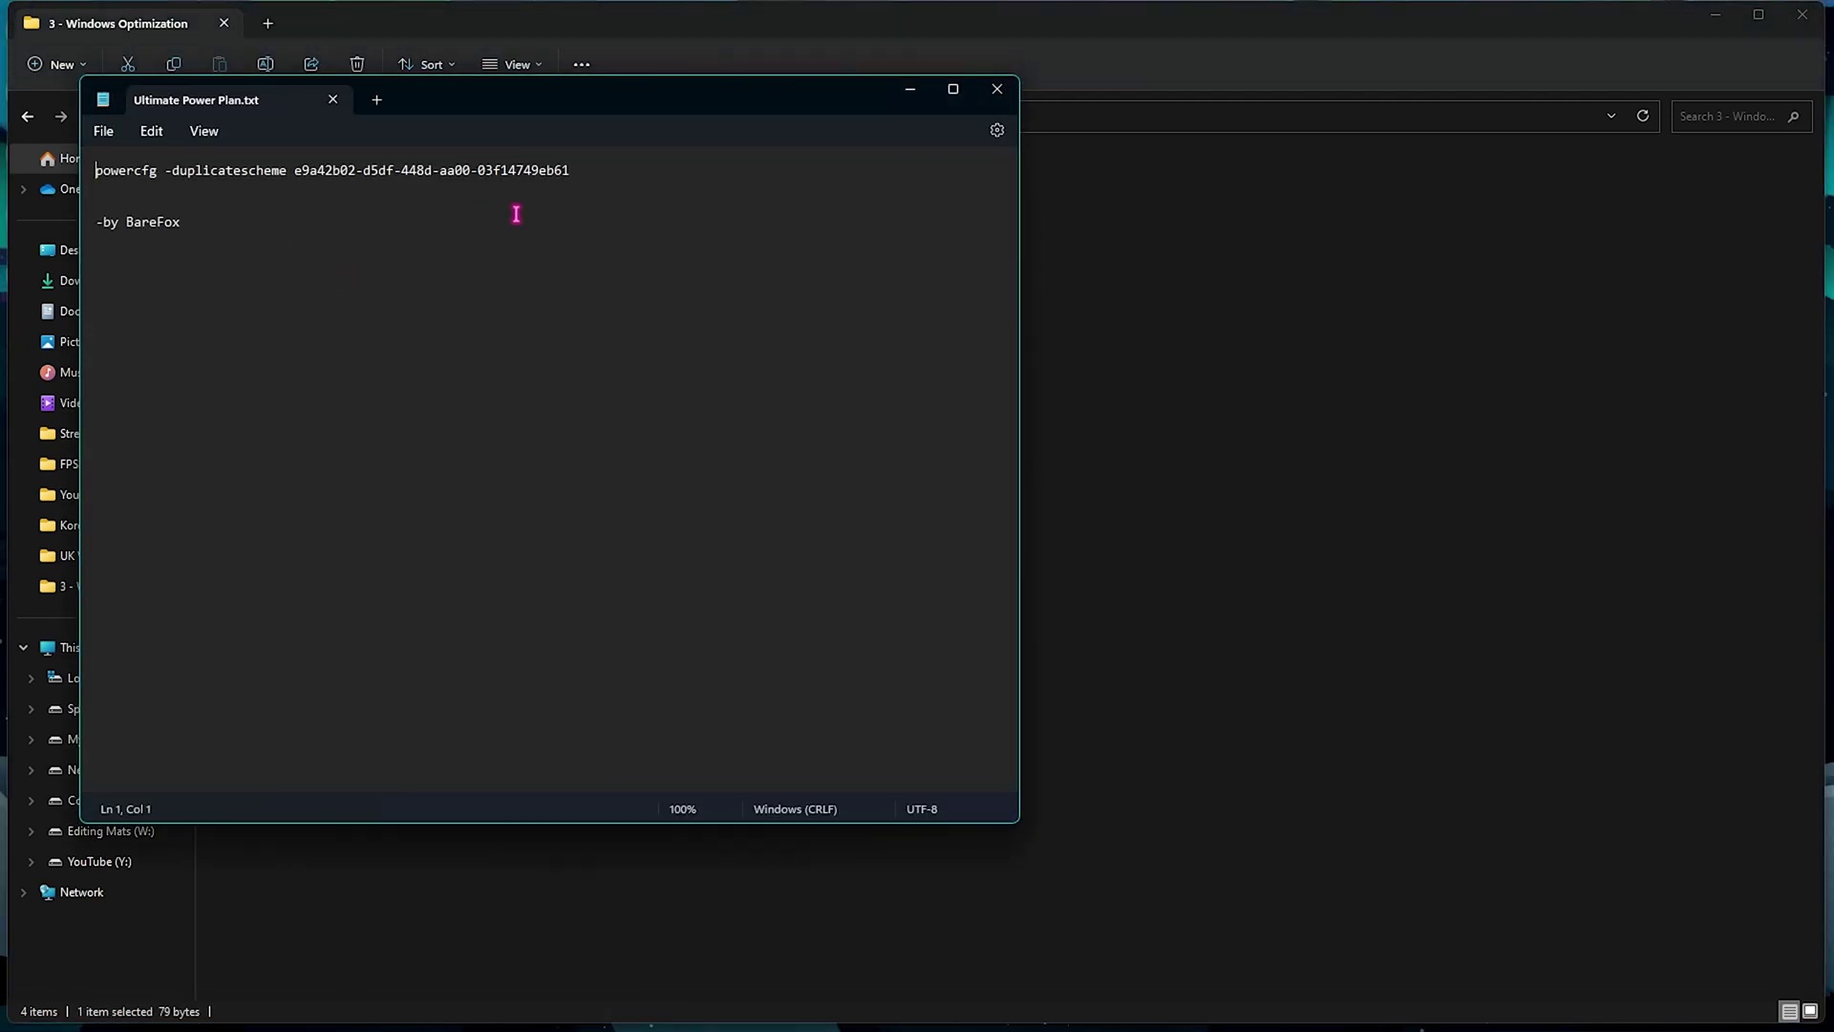
{"action": "left_click_drag", "start_coordinate": [611, 174], "coordinate": [29, 155]}
{"action": "key", "text": "ctrl+c"}
Step: Enter the copied powercfg command in an administrator Command Prompt, and close the prompt and the text file
{"action": "key", "text": "super"}
{"action": "type", "text": "cmd"}
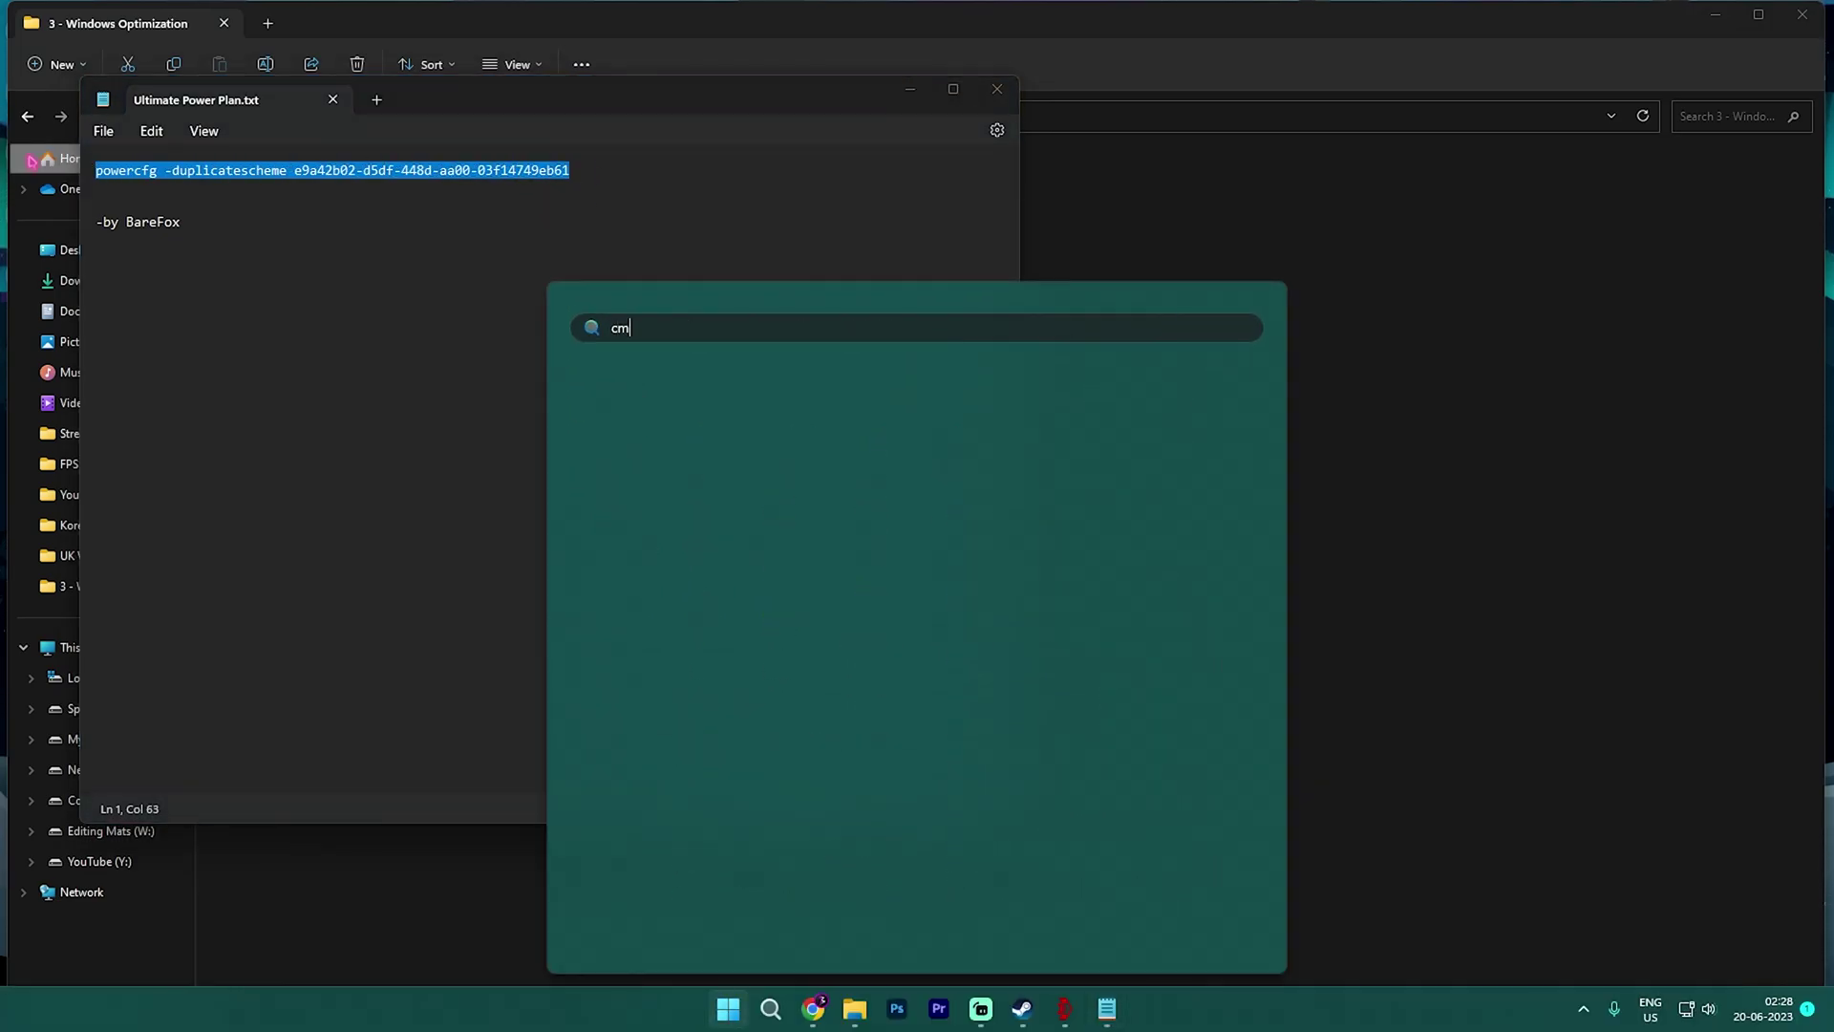
{"action": "left_click", "coordinate": [983, 657]}
{"action": "key", "text": "ctrl+v"}
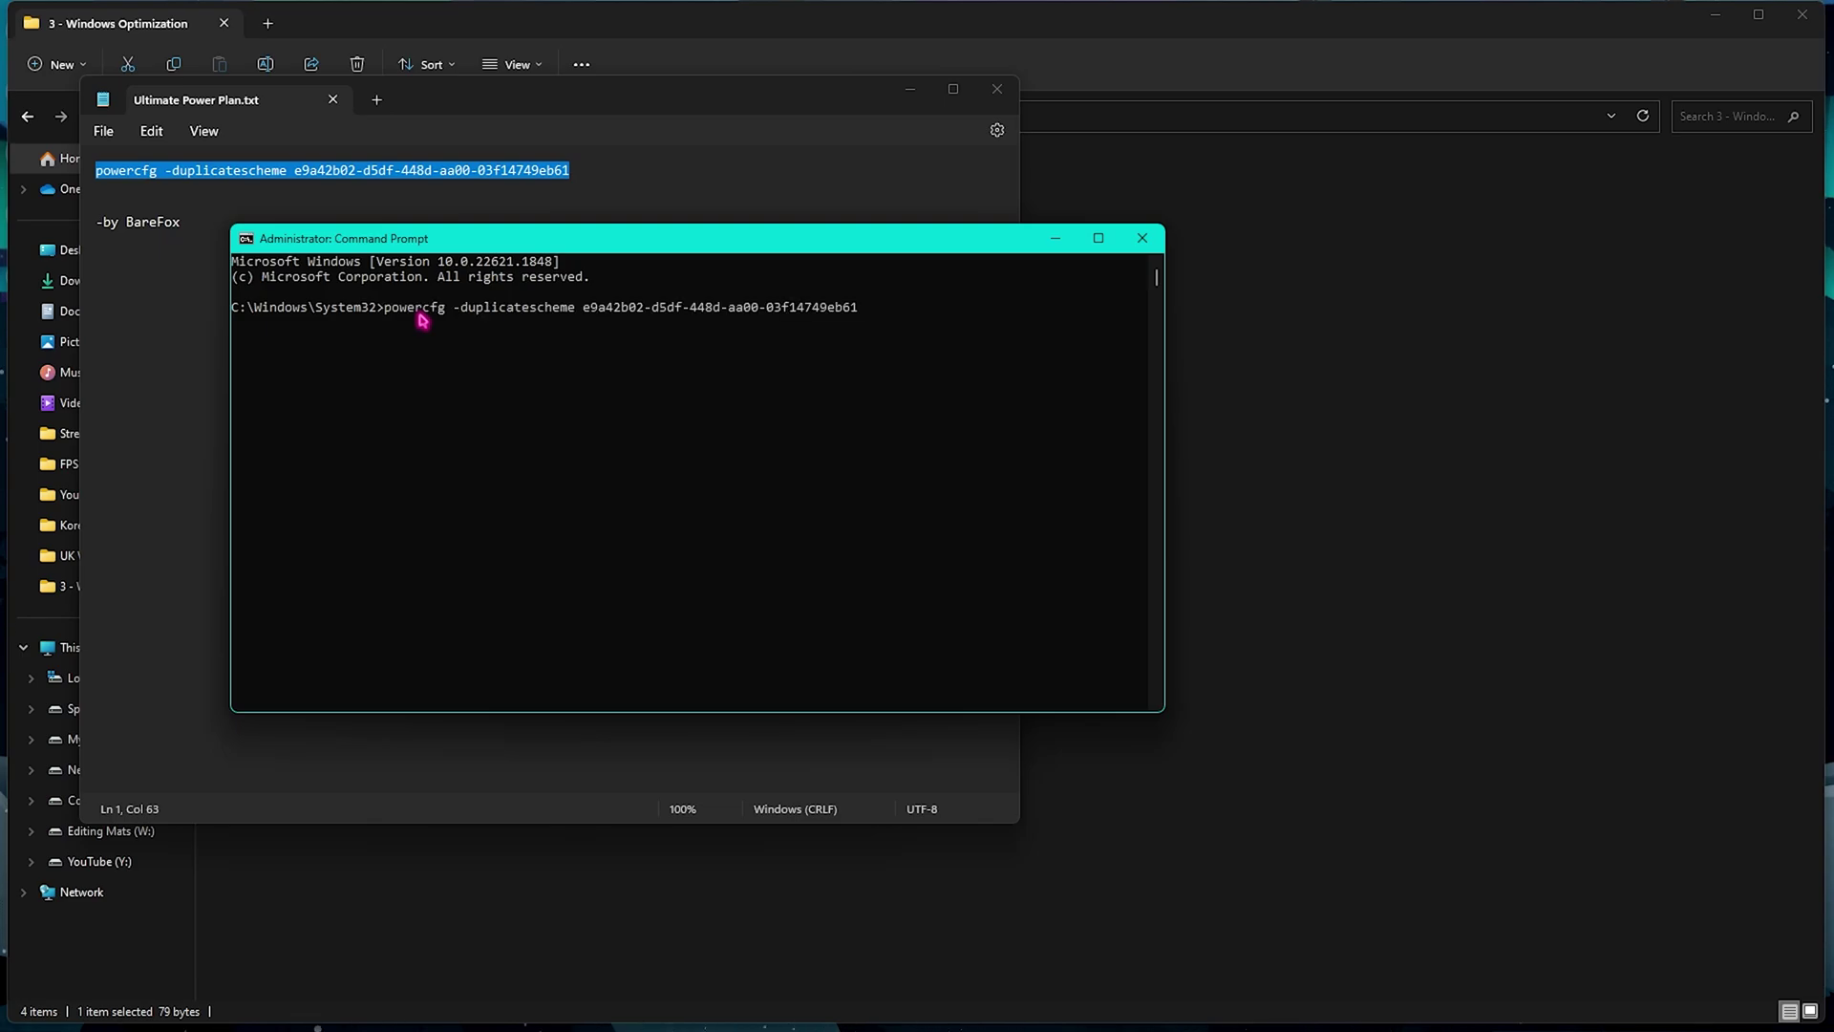
{"action": "left_click", "coordinate": [1141, 238]}
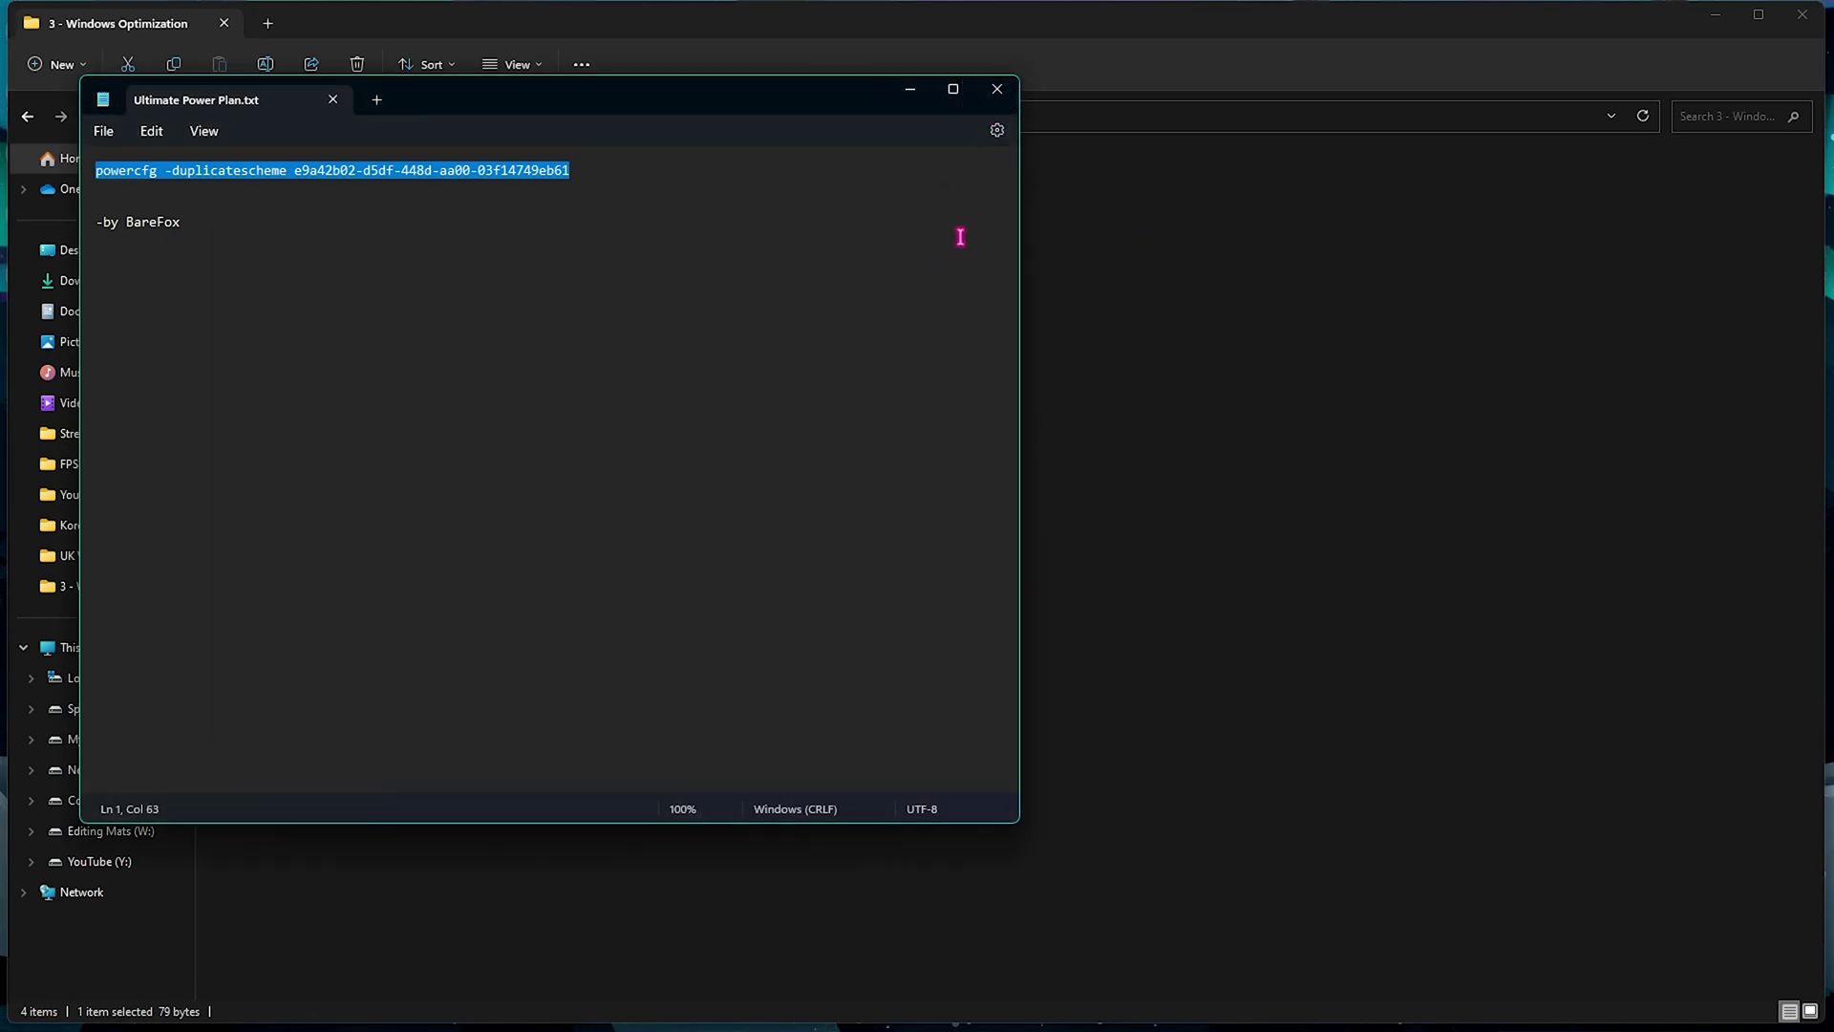
{"action": "left_click", "coordinate": [997, 89]}
Step: Search Control Panel for Power and open Power Options
{"action": "key", "text": "super"}
{"action": "type", "text": "control panel"}
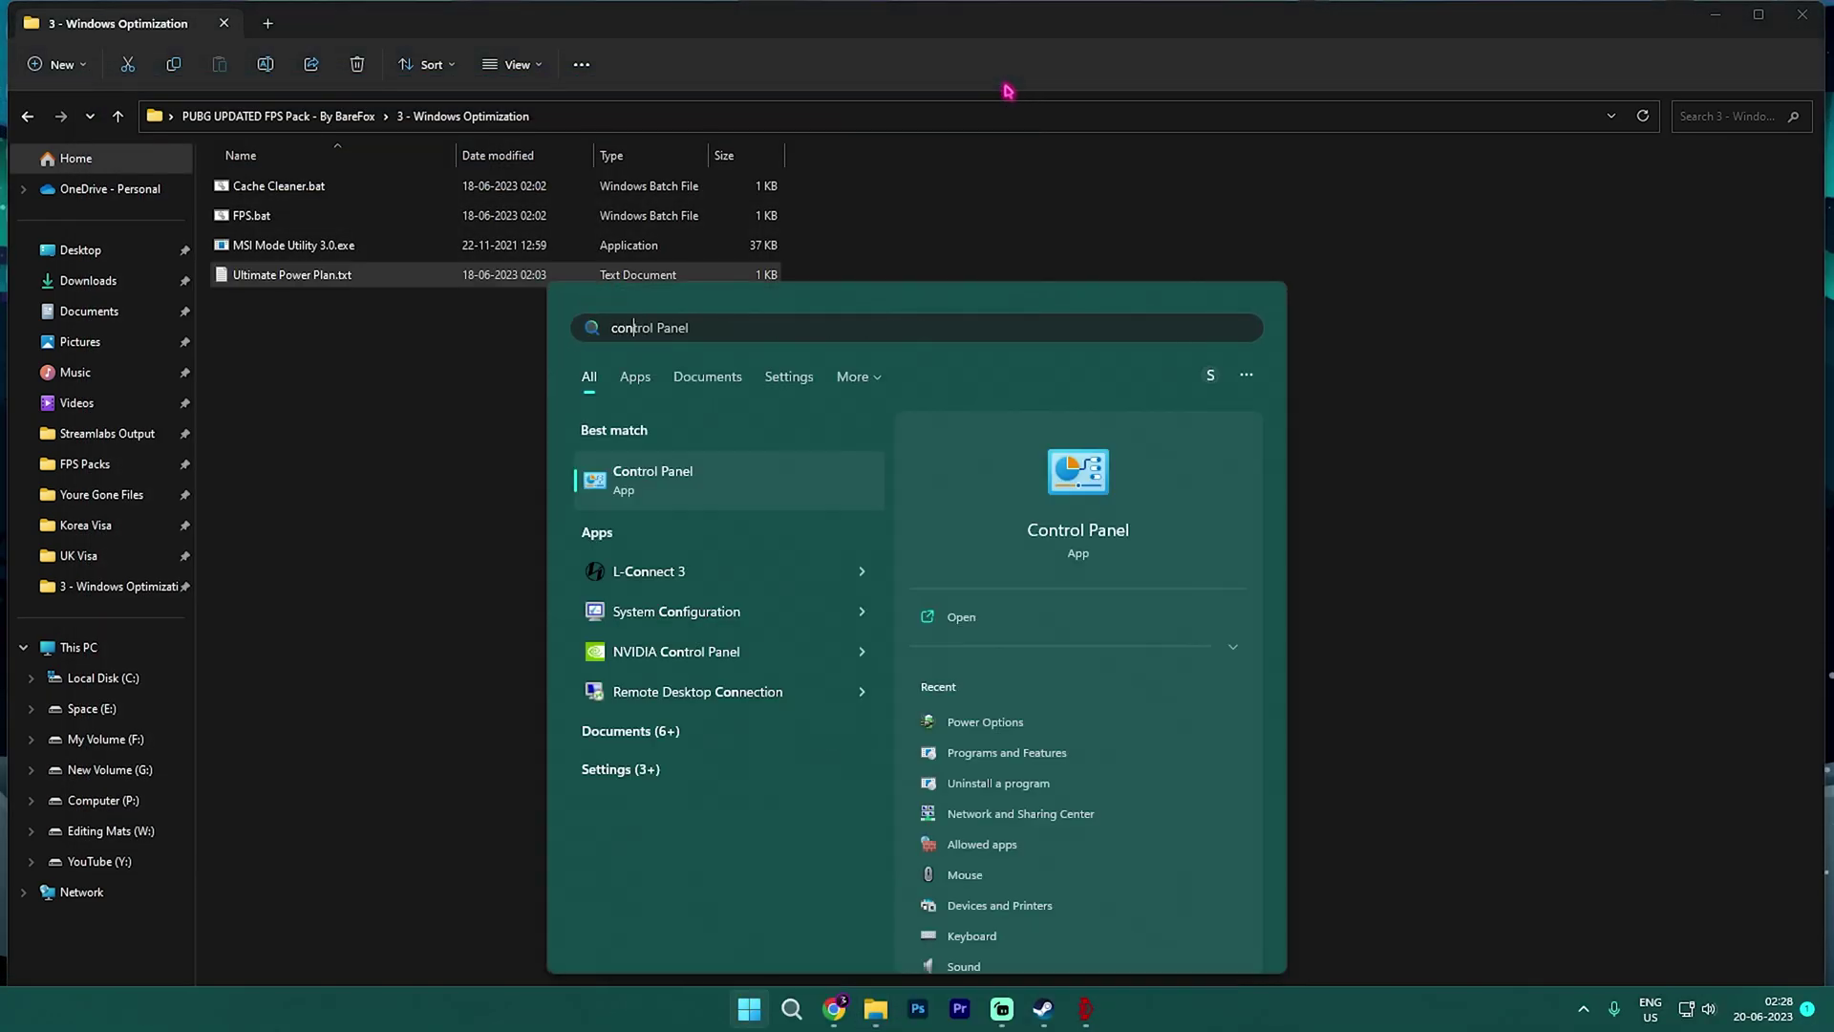
{"action": "key", "text": "Return"}
{"action": "left_click", "coordinate": [1699, 47]}
{"action": "type", "text": "Power"}
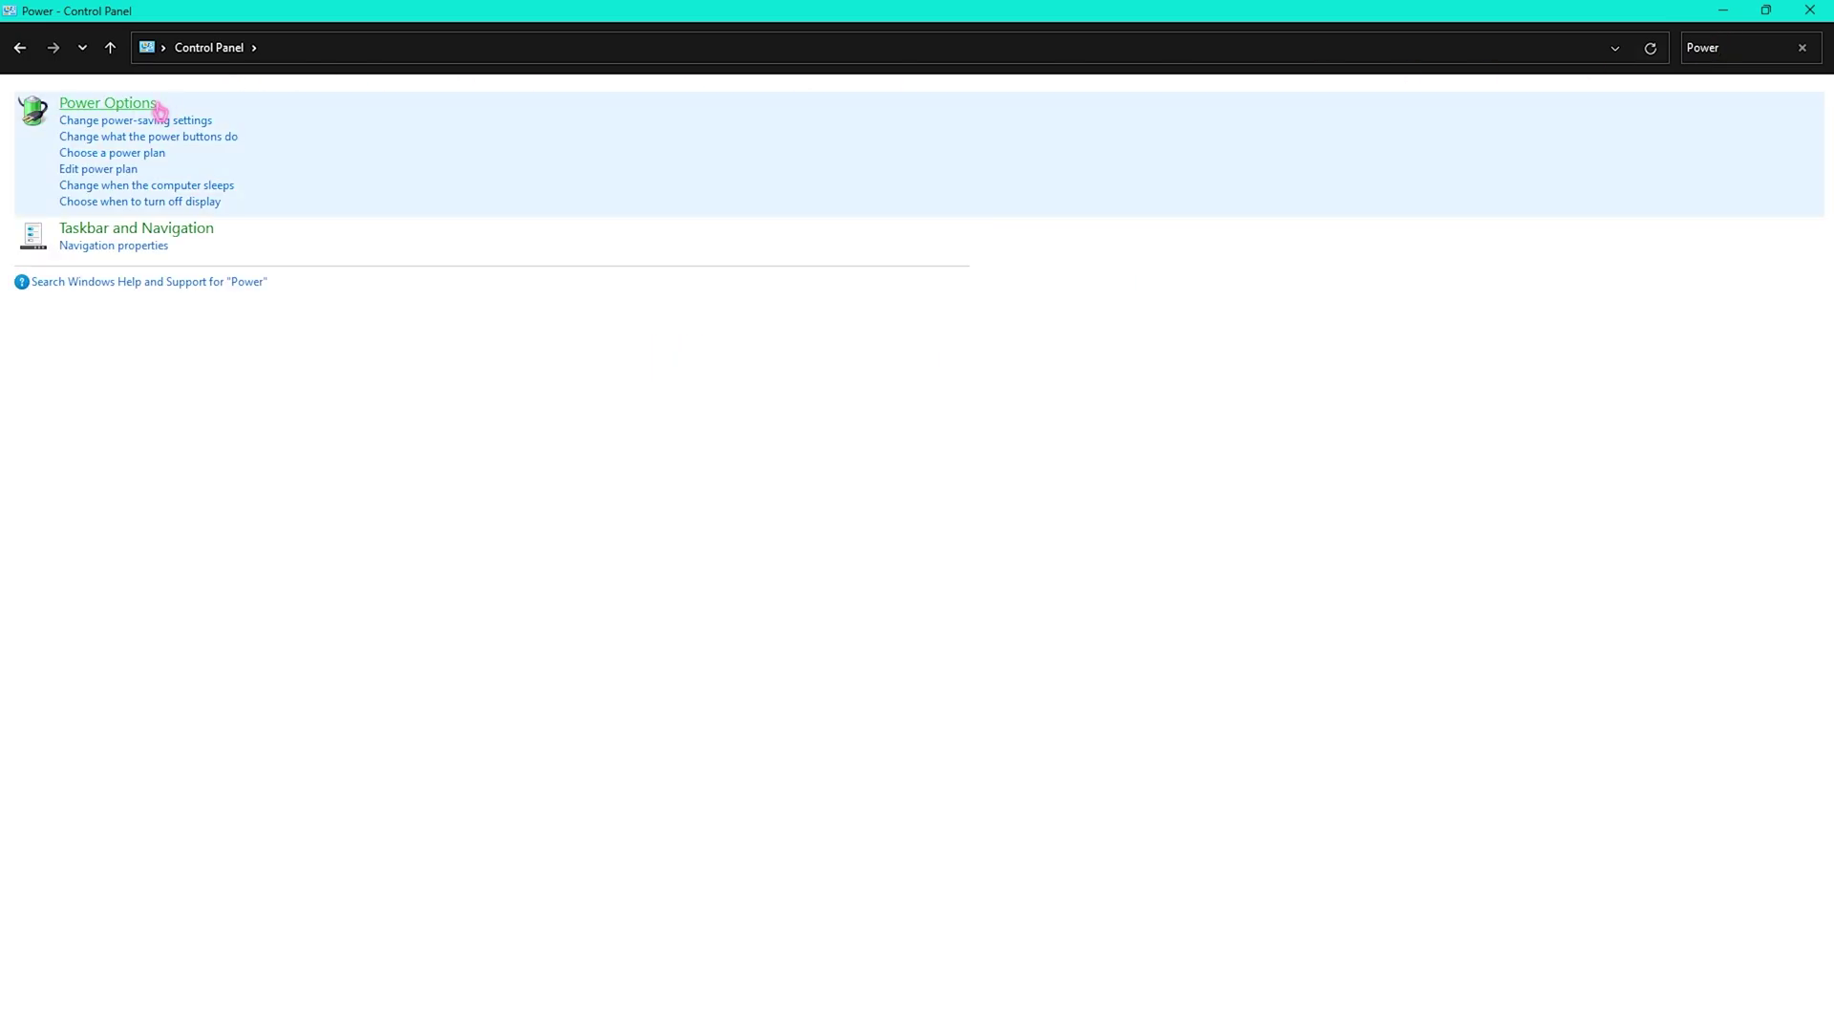
{"action": "left_click", "coordinate": [107, 103]}
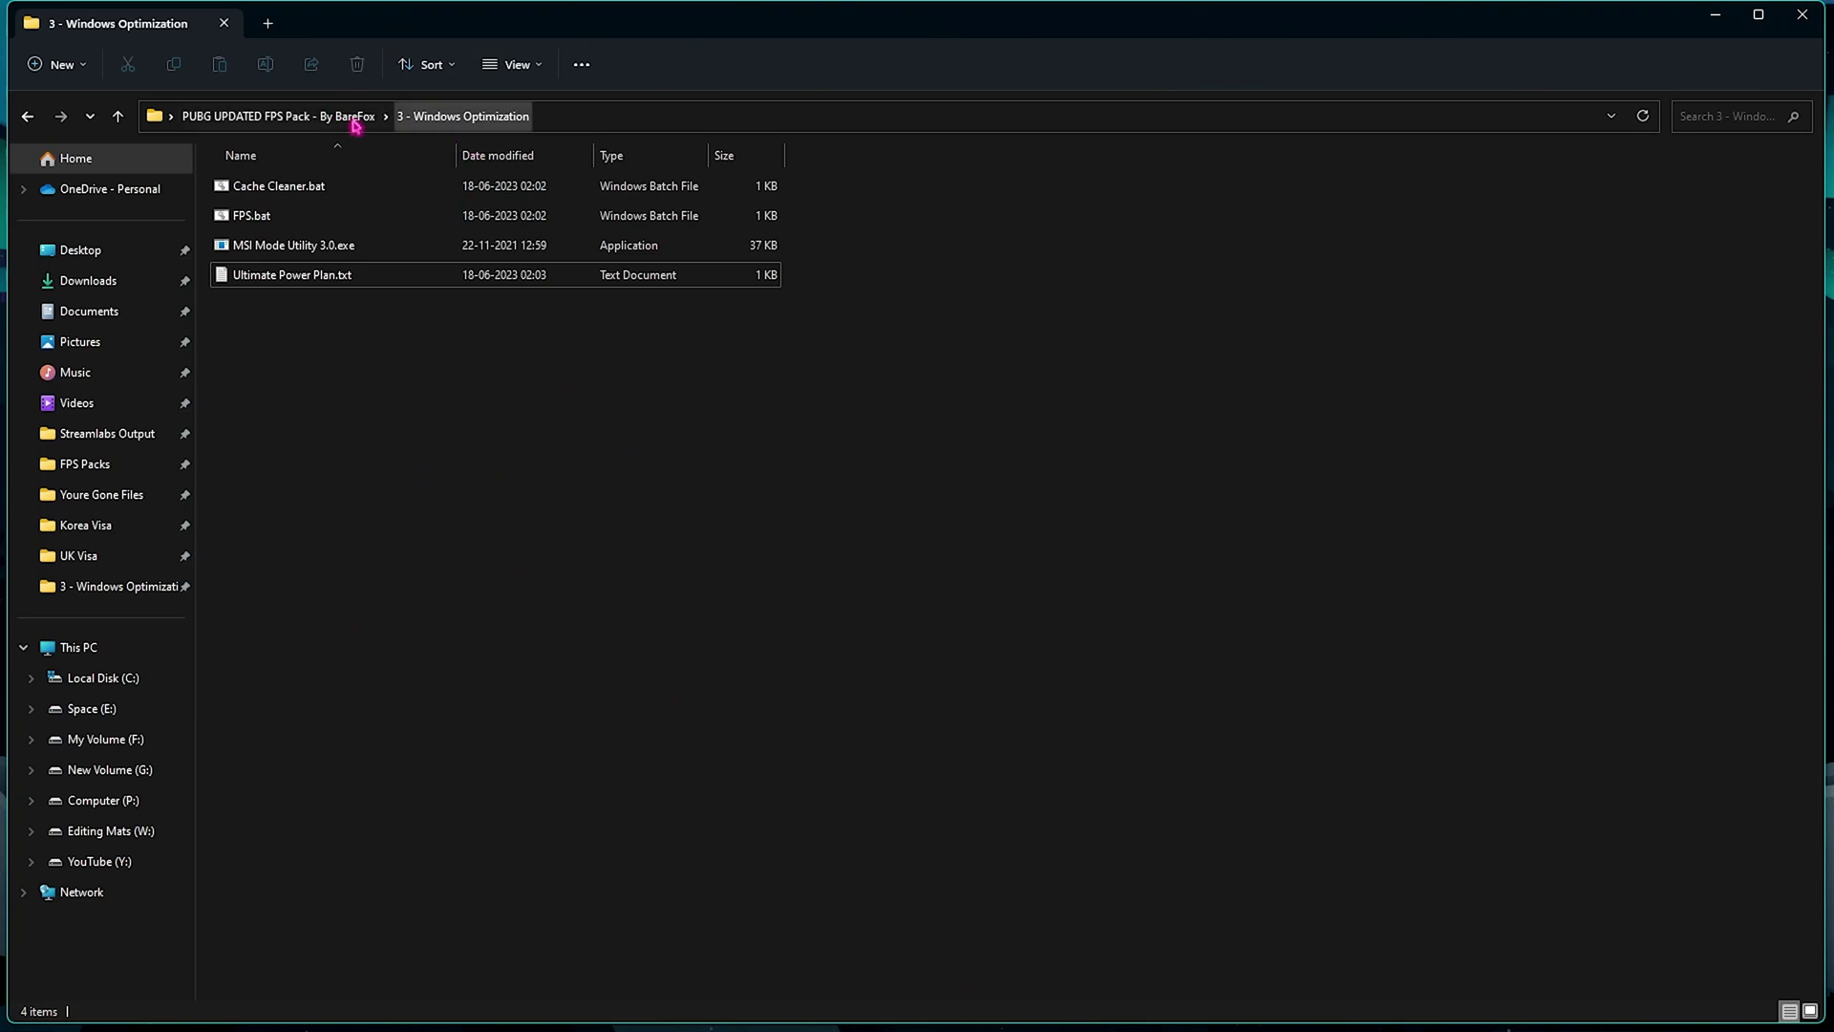
Step: Open the Steam Launch Options text file from the 4 - Steam Launch Options folder and select the -high option
{"action": "left_click", "coordinate": [353, 116]}
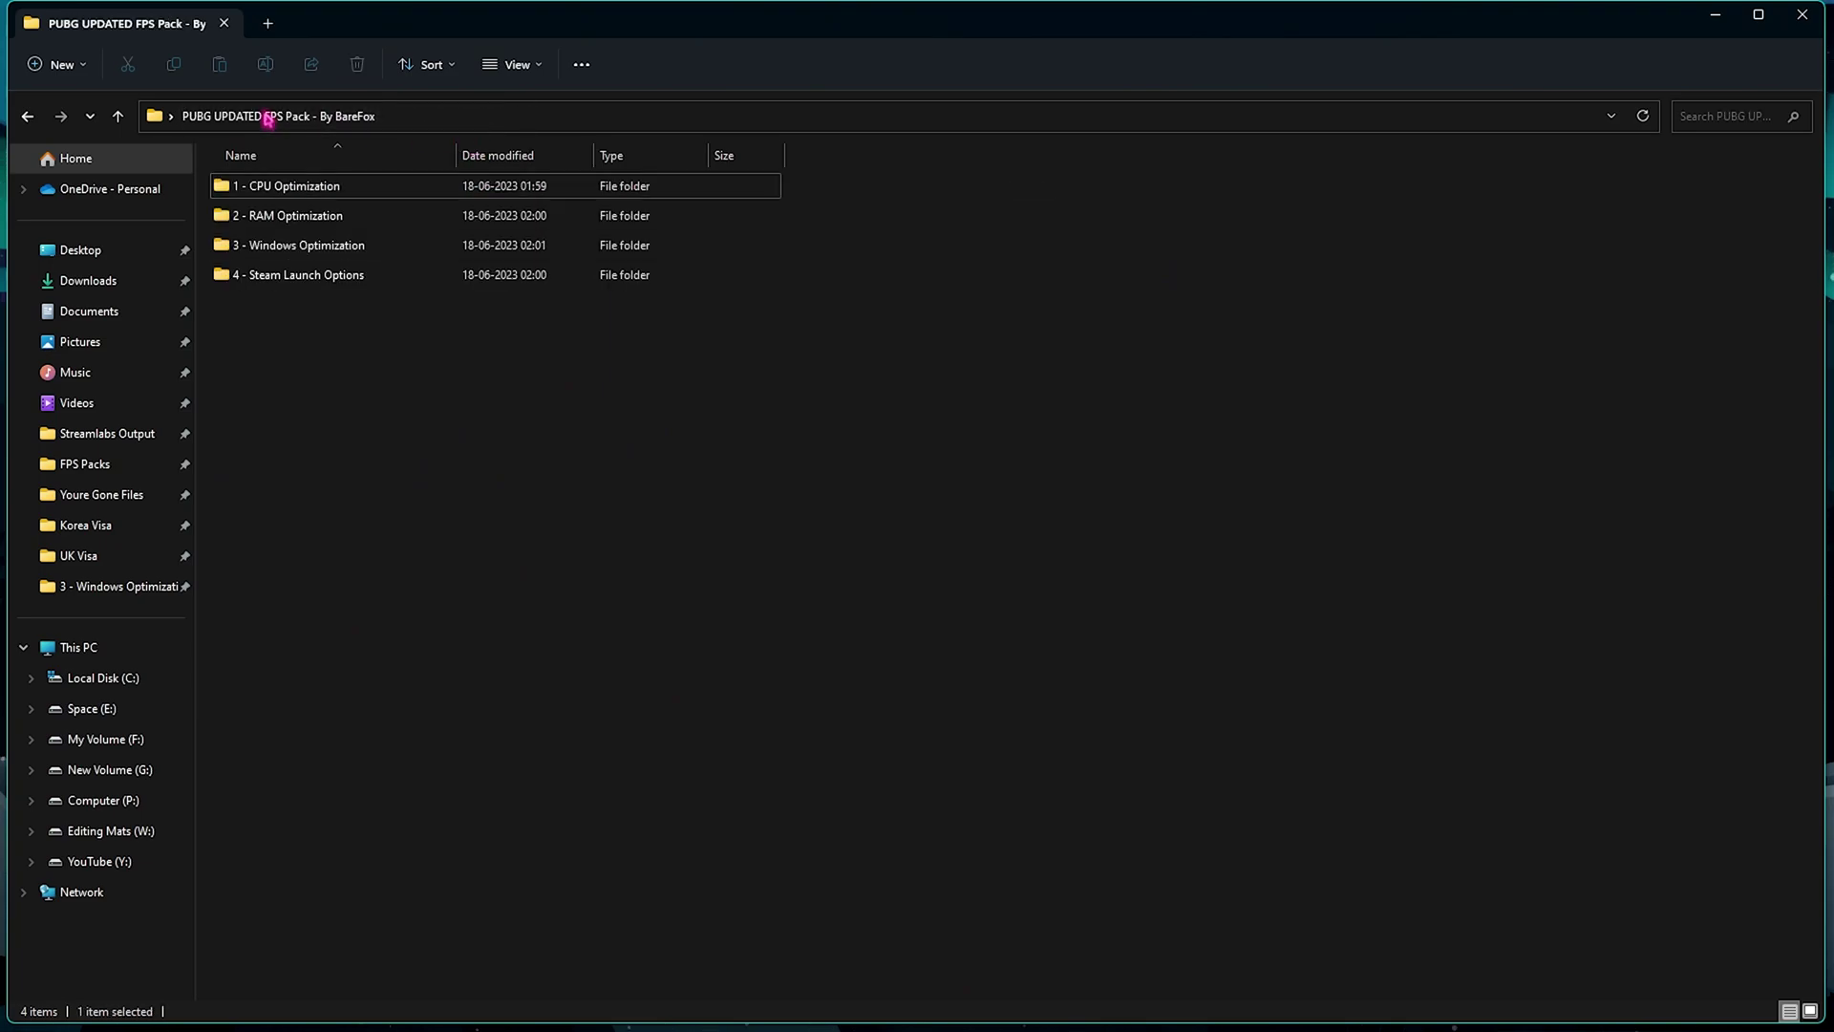
{"action": "double_click", "coordinate": [284, 279]}
{"action": "left_click", "coordinate": [293, 189]}
{"action": "double_click", "coordinate": [293, 189]}
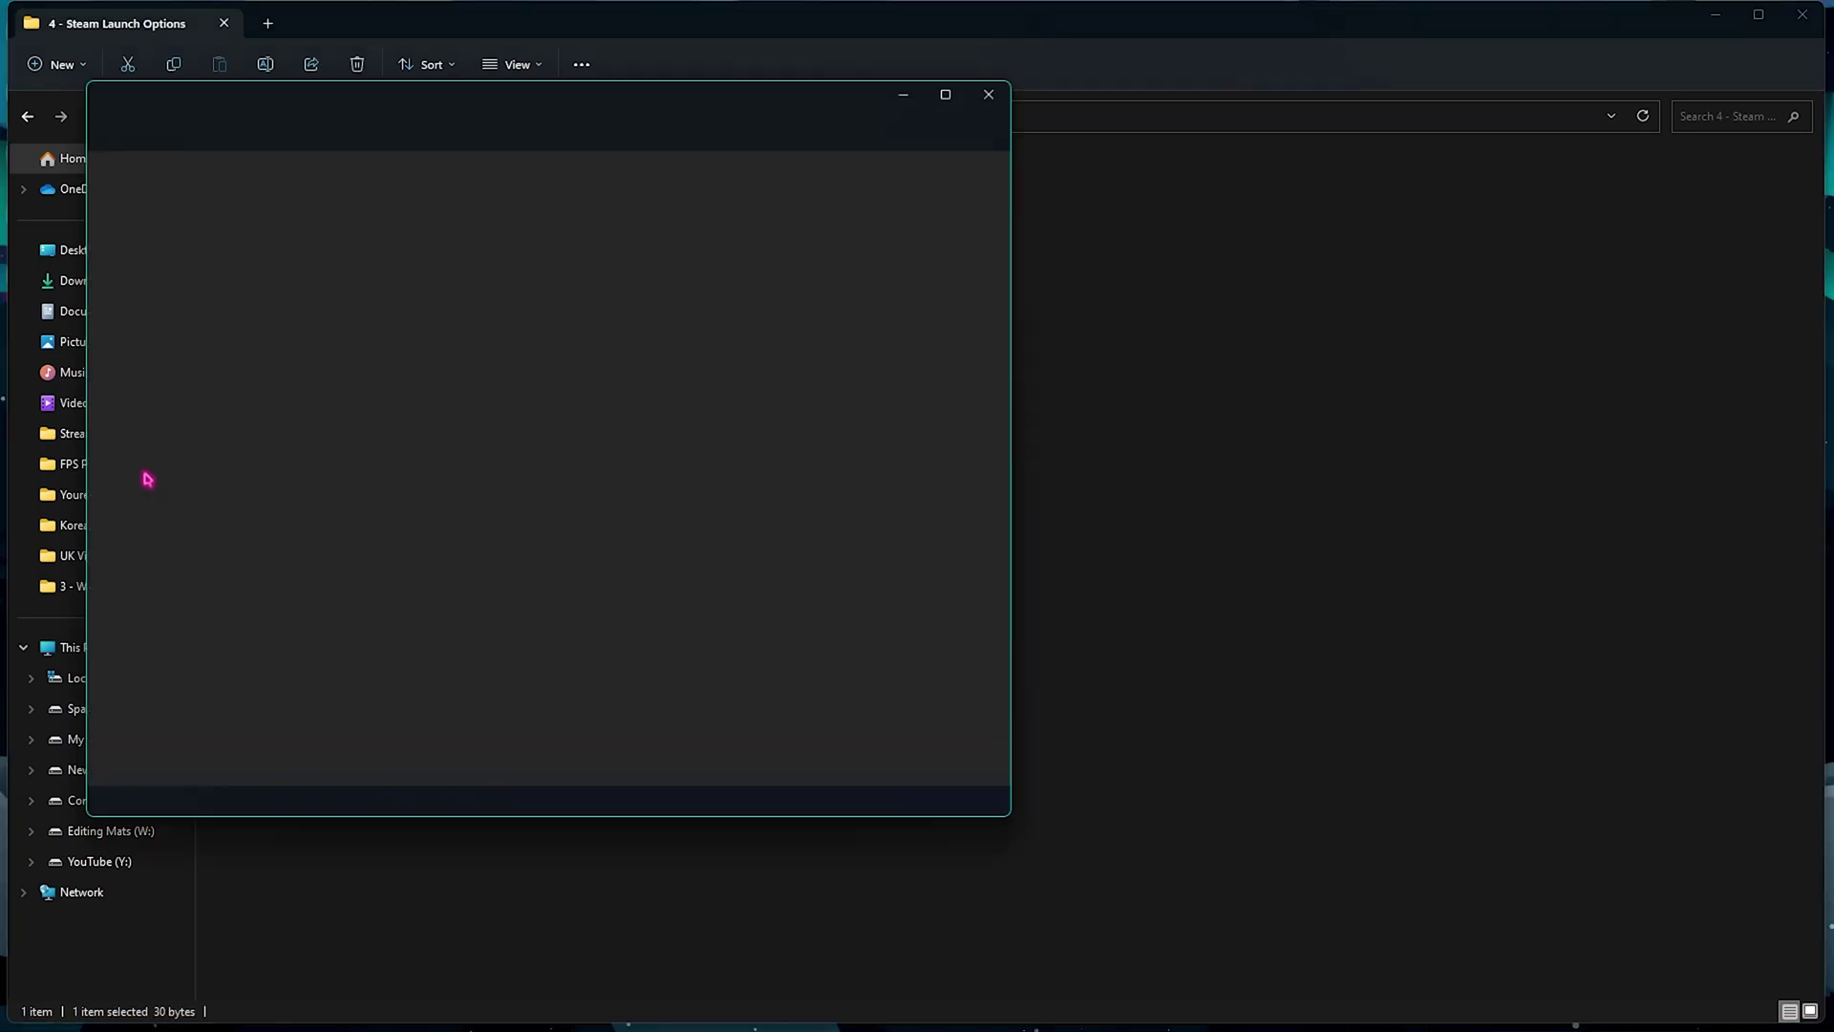
{"action": "left_click_drag", "start_coordinate": [196, 213], "coordinate": [73, 211]}
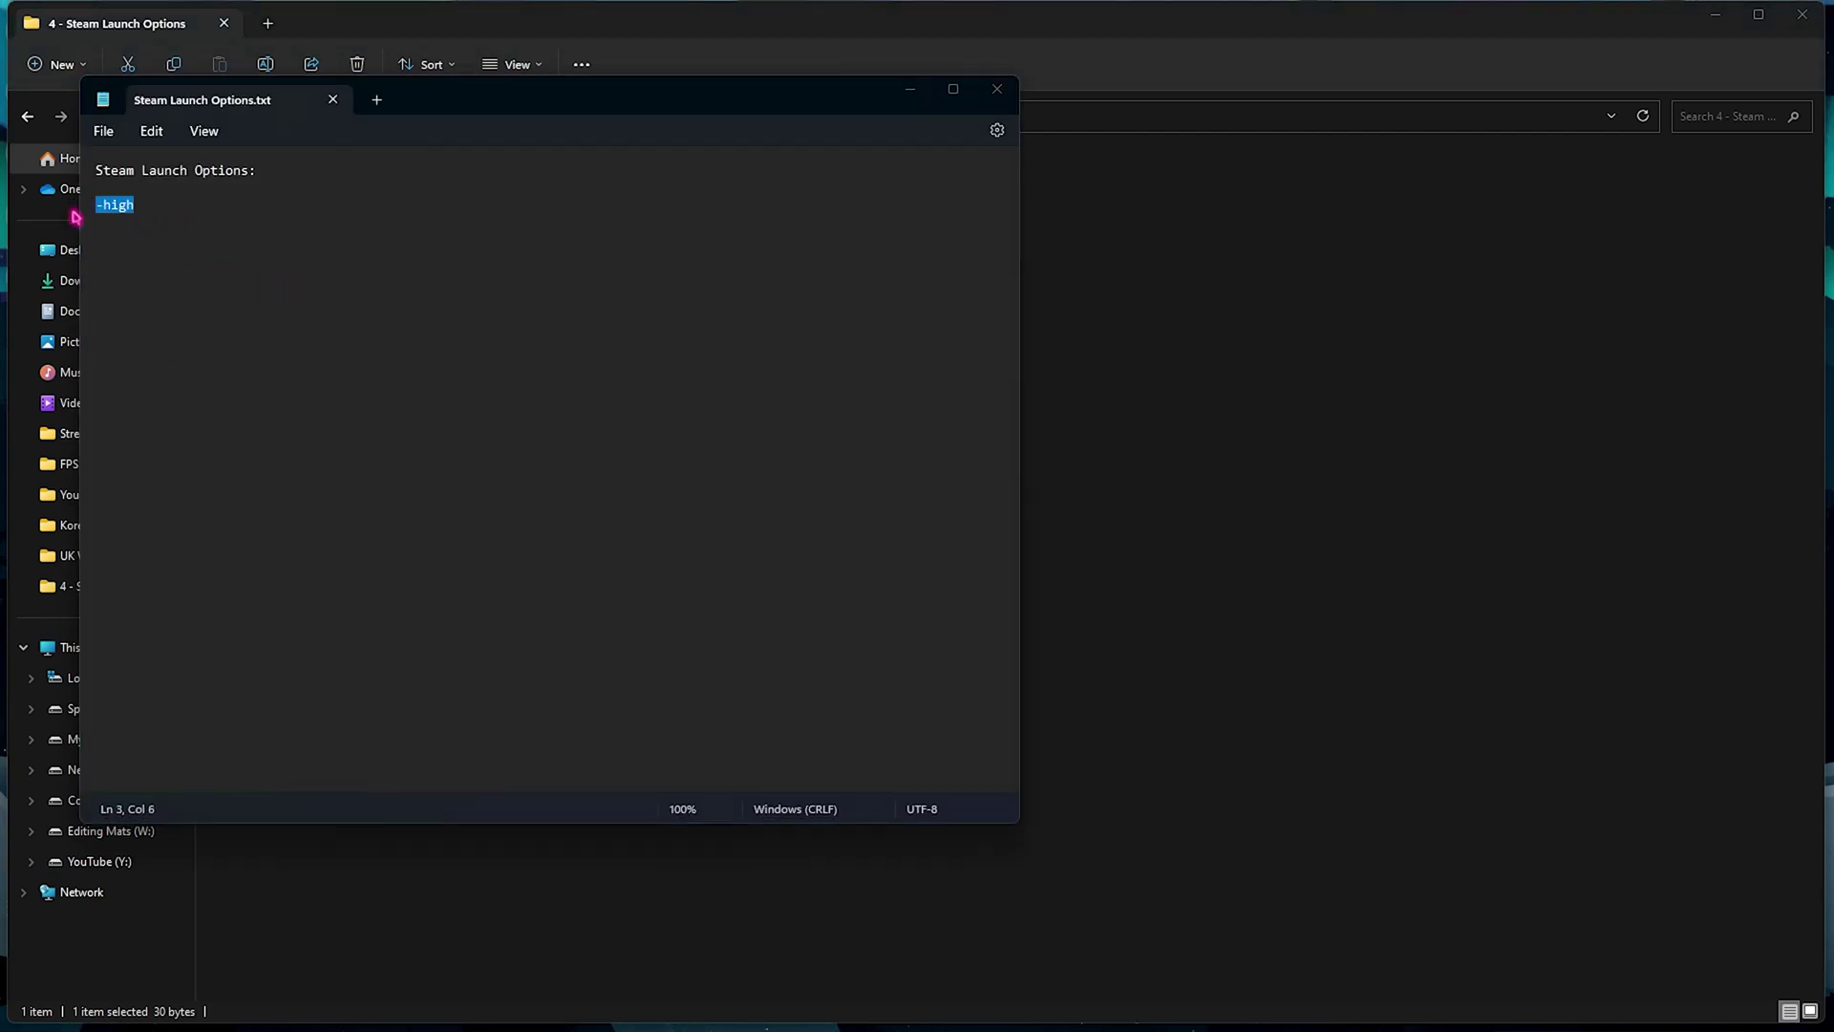
Step: Switch to Steam, set the launch options of PUBG: BATTLEGROUNDS to -high, and close the game's properties
{"action": "key", "text": "super"}
{"action": "type", "text": "steam"}
{"action": "key", "text": "Return"}
{"action": "right_click", "coordinate": [150, 569]}
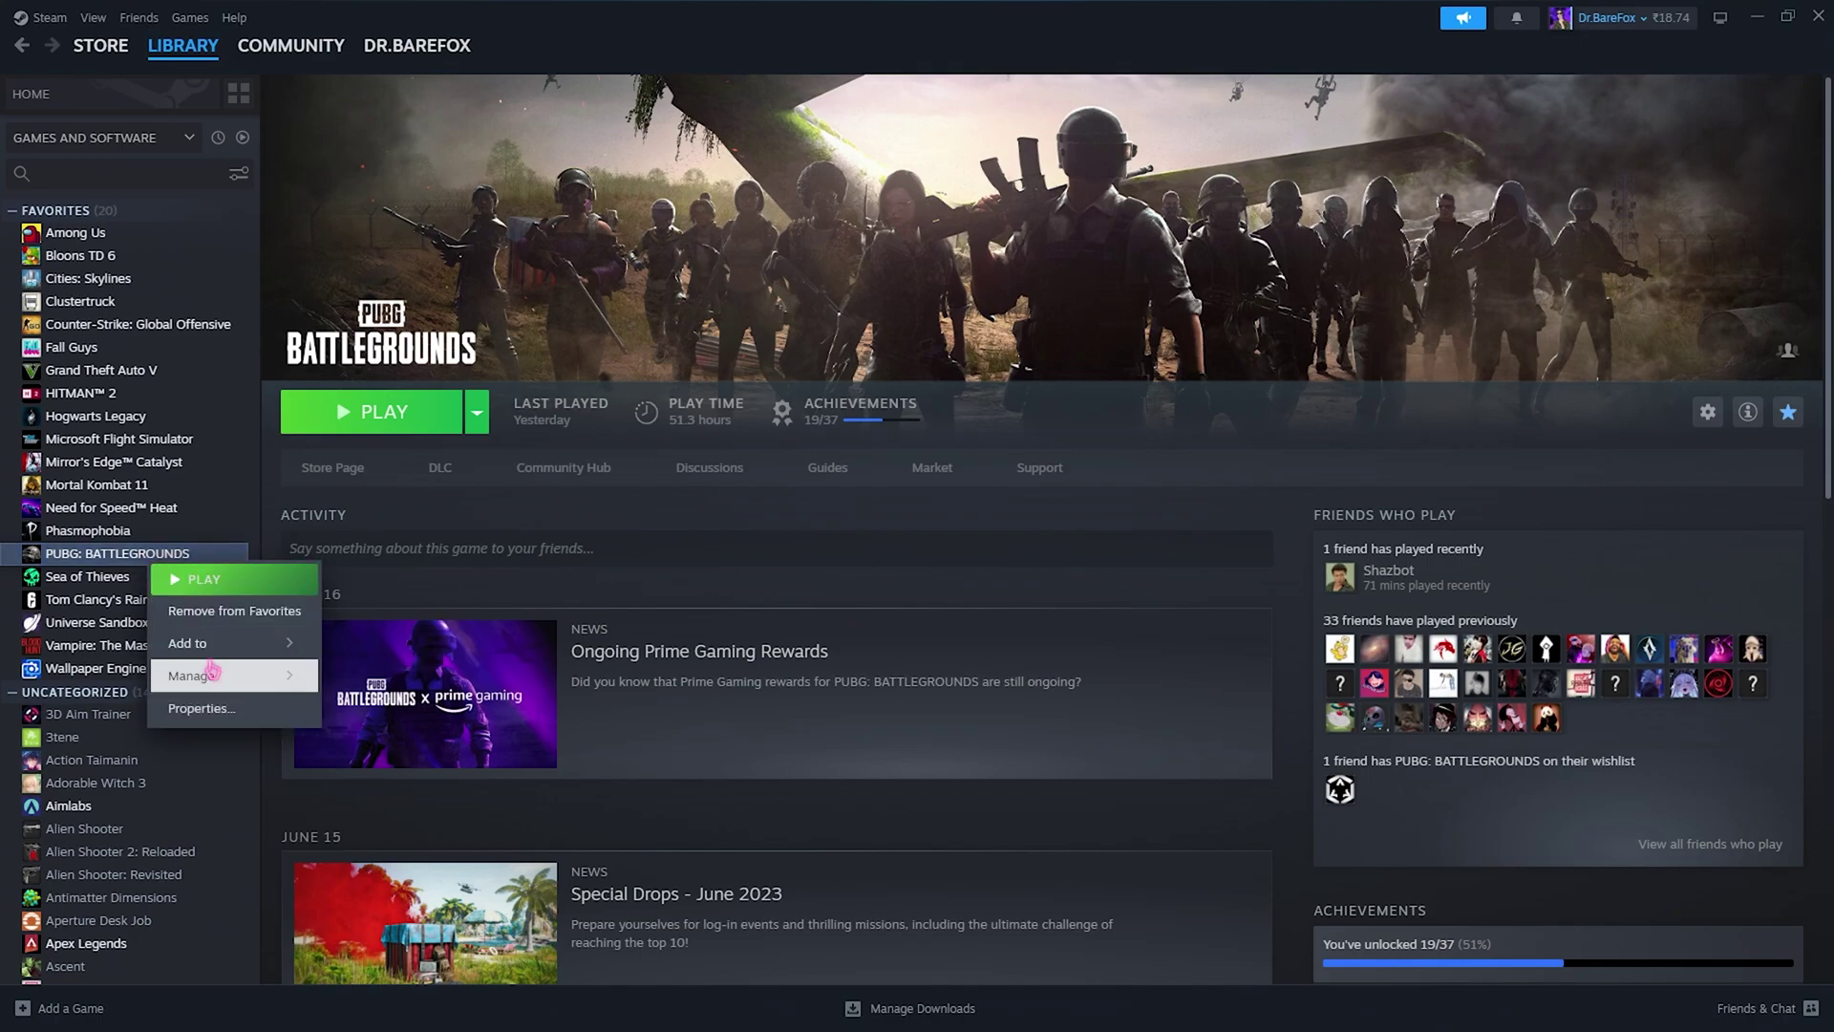
{"action": "mouse_move", "coordinate": [215, 678]}
{"action": "left_click", "coordinate": [201, 708]}
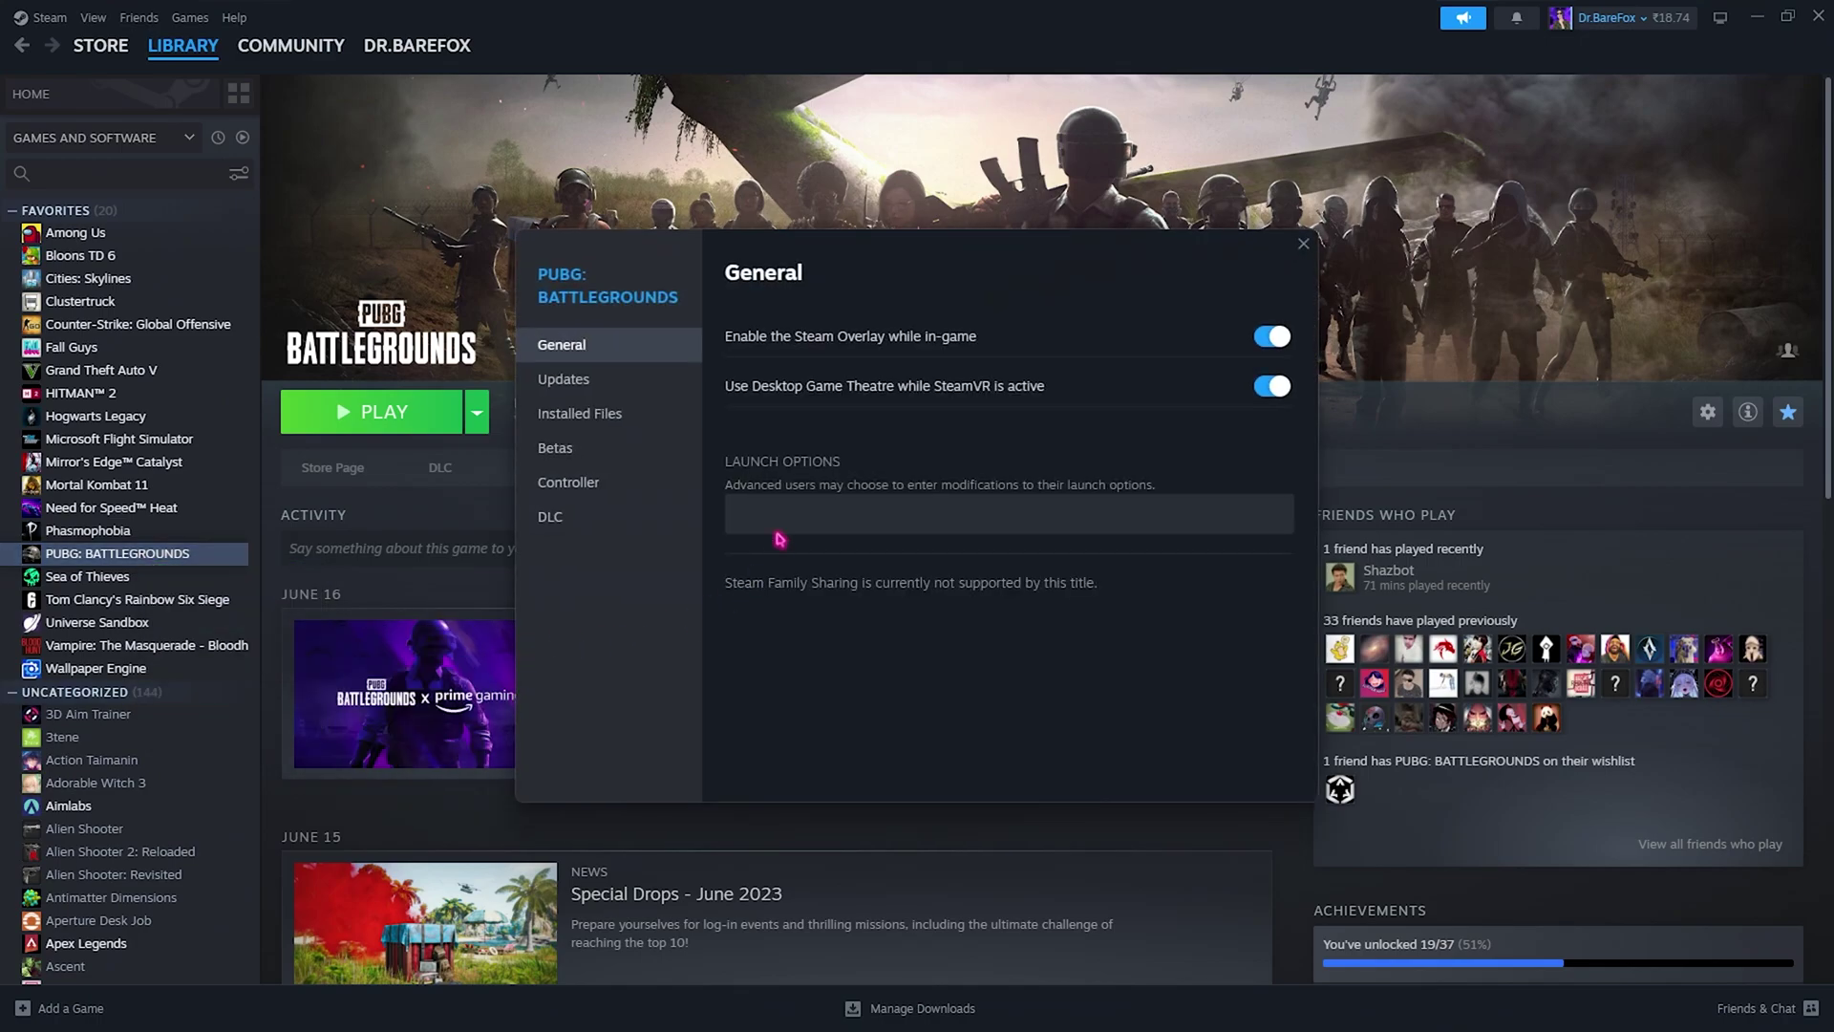
{"action": "left_click", "coordinate": [780, 524]}
{"action": "type", "text": "-high"}
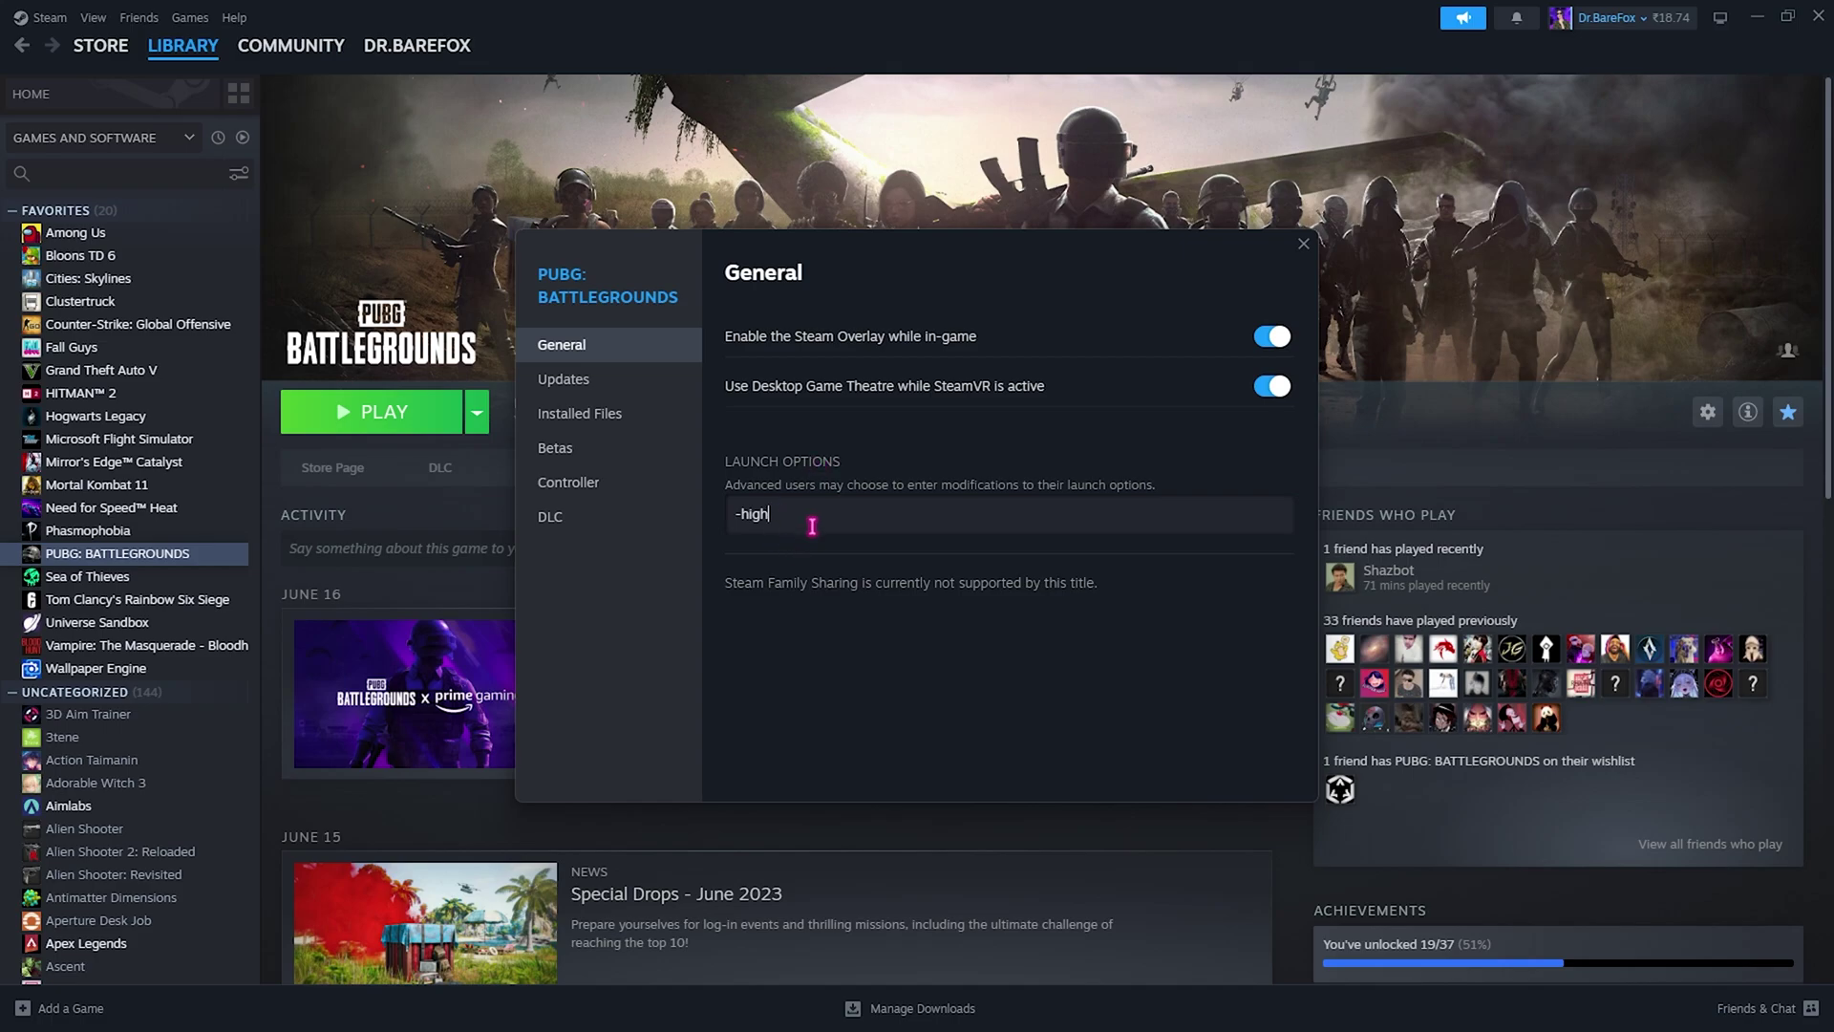
{"action": "left_click_drag", "start_coordinate": [812, 524], "coordinate": [712, 522]}
{"action": "left_click", "coordinate": [1303, 244]}
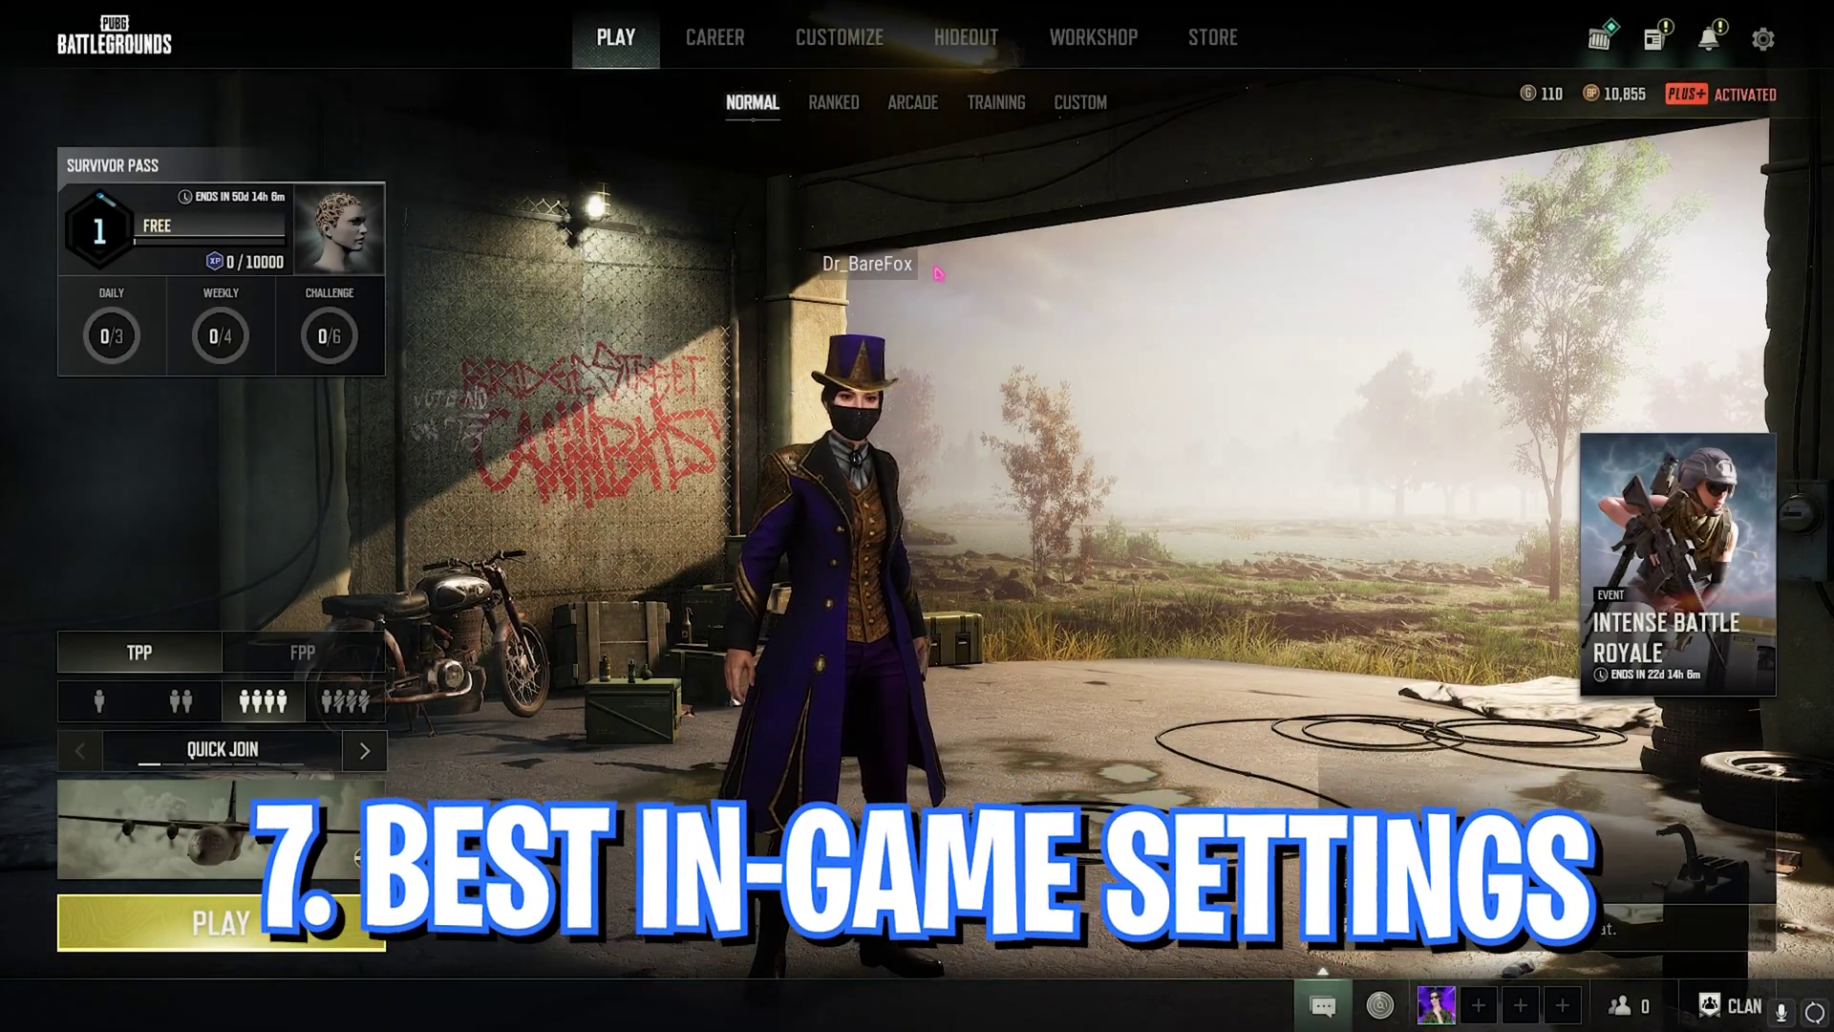
Step: Switch to PUBG, open the game settings, and choose the 1920 * 1080 display resolution
{"action": "key", "text": "Escape"}
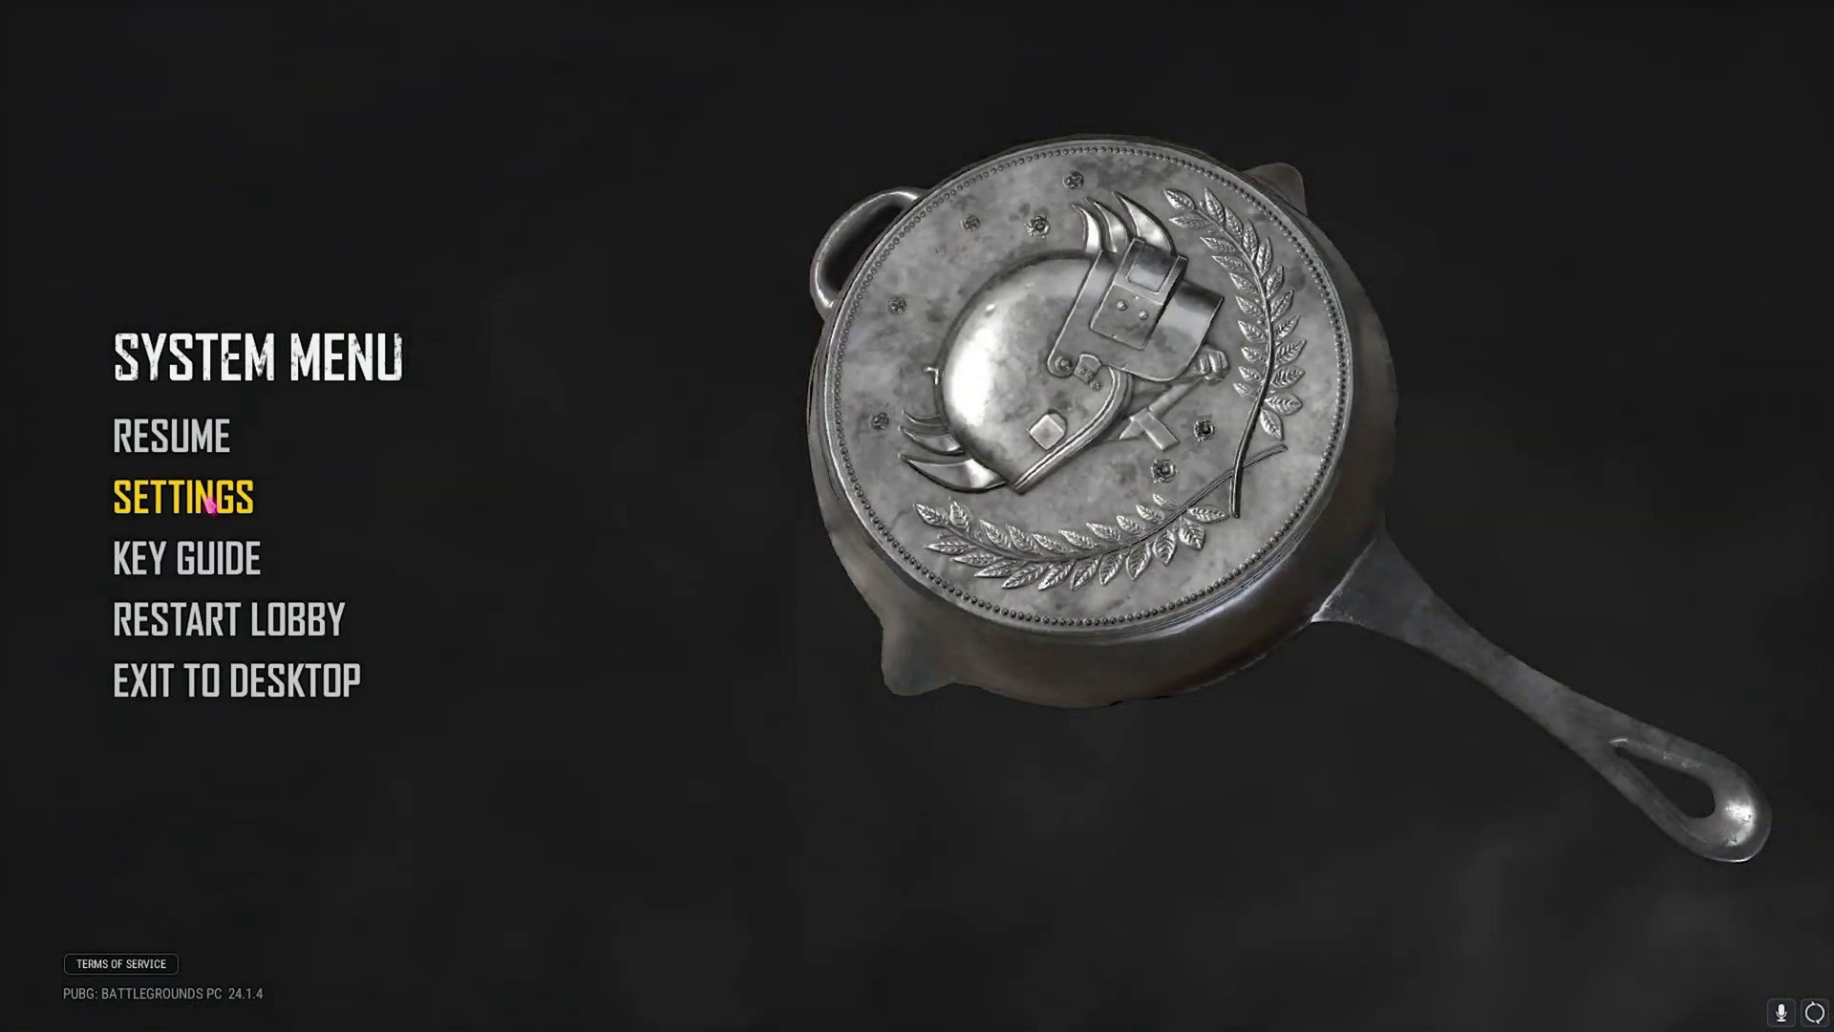
{"action": "left_click", "coordinate": [212, 501]}
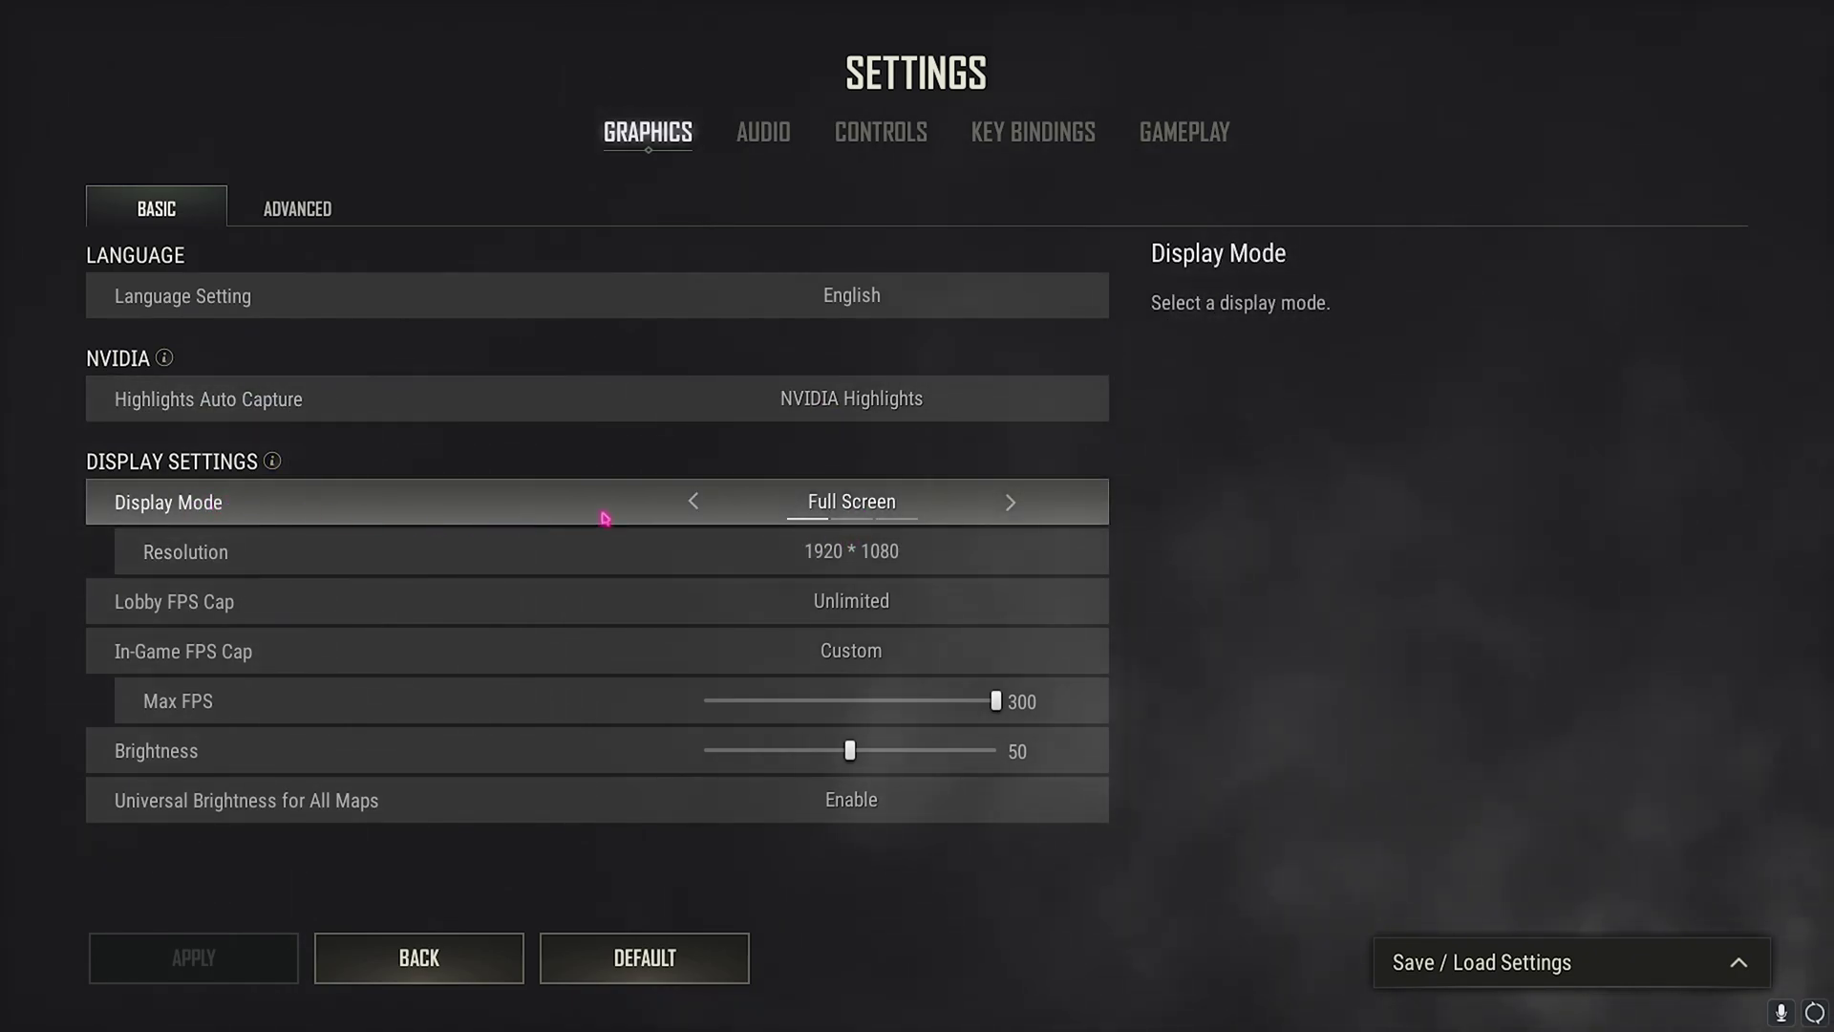
{"action": "left_click", "coordinate": [990, 549]}
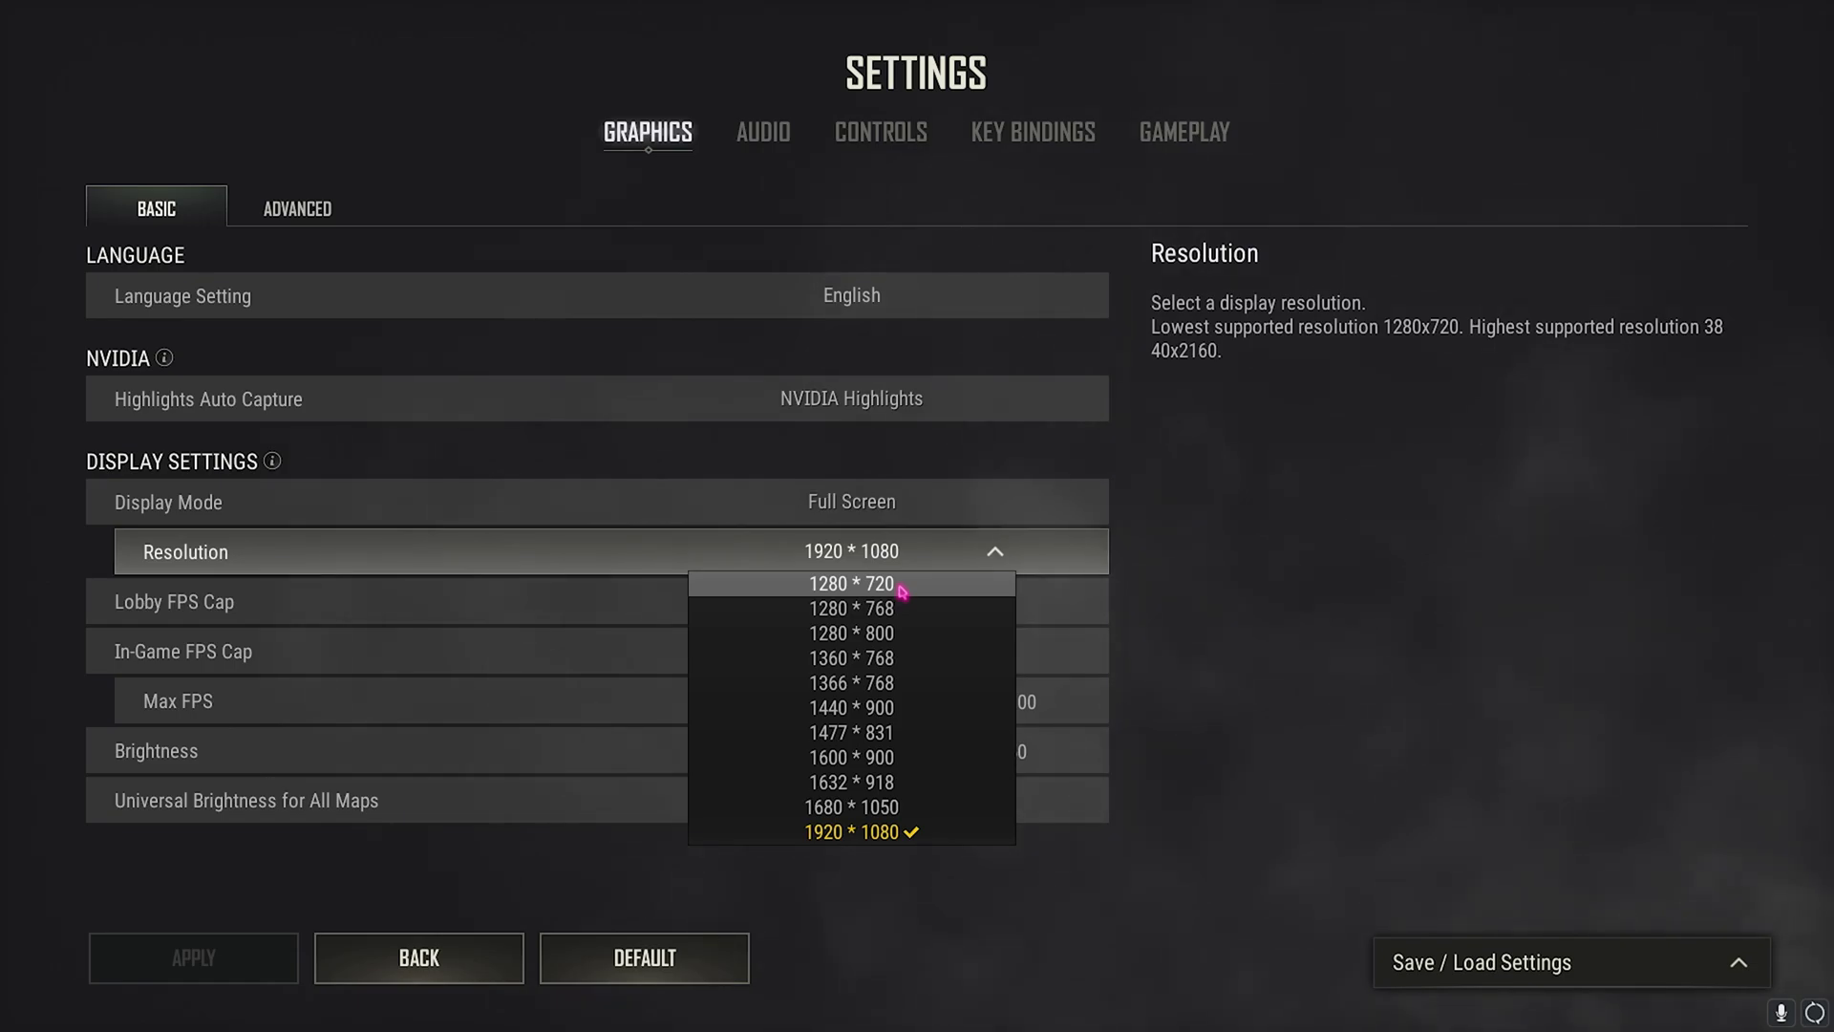
{"action": "left_click", "coordinate": [841, 830]}
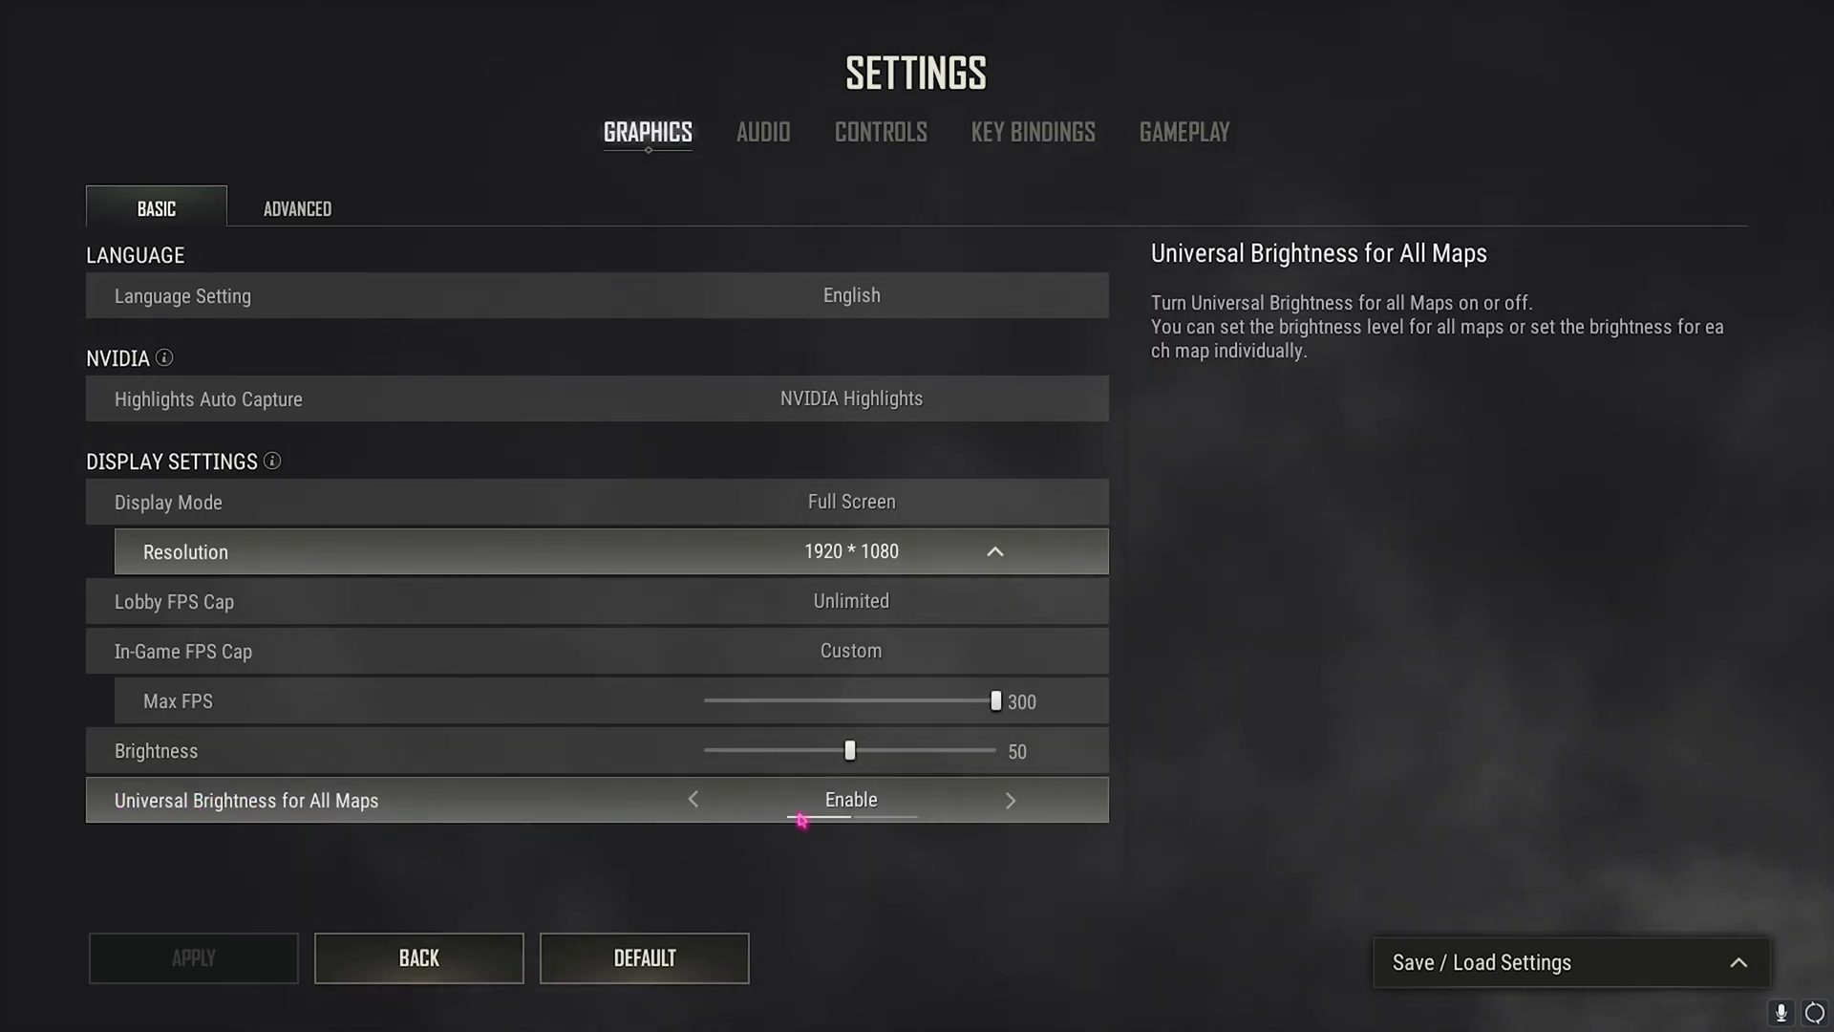
Step: In the advanced graphics settings, set Render Scale to 85 and FPP Camera FOV to 103
{"action": "left_click", "coordinate": [308, 206]}
{"action": "left_click", "coordinate": [821, 294]}
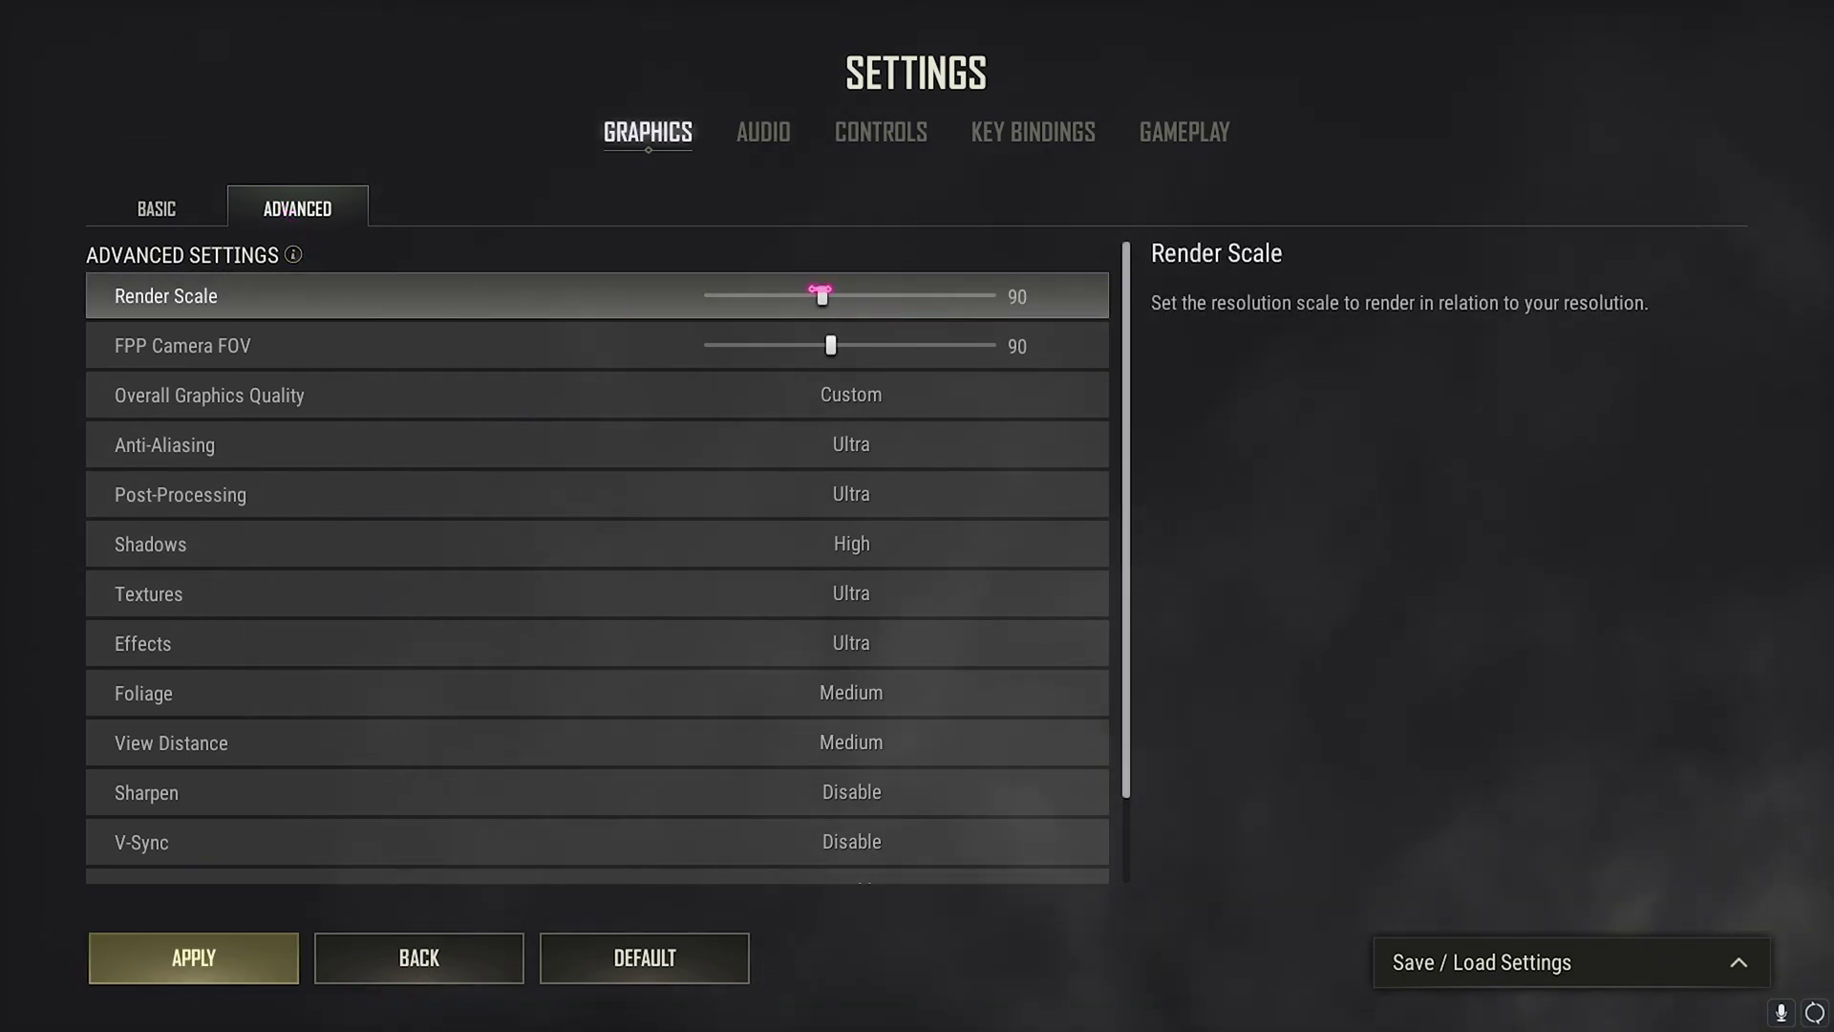
{"action": "left_click_drag", "start_coordinate": [810, 295], "coordinate": [786, 293]}
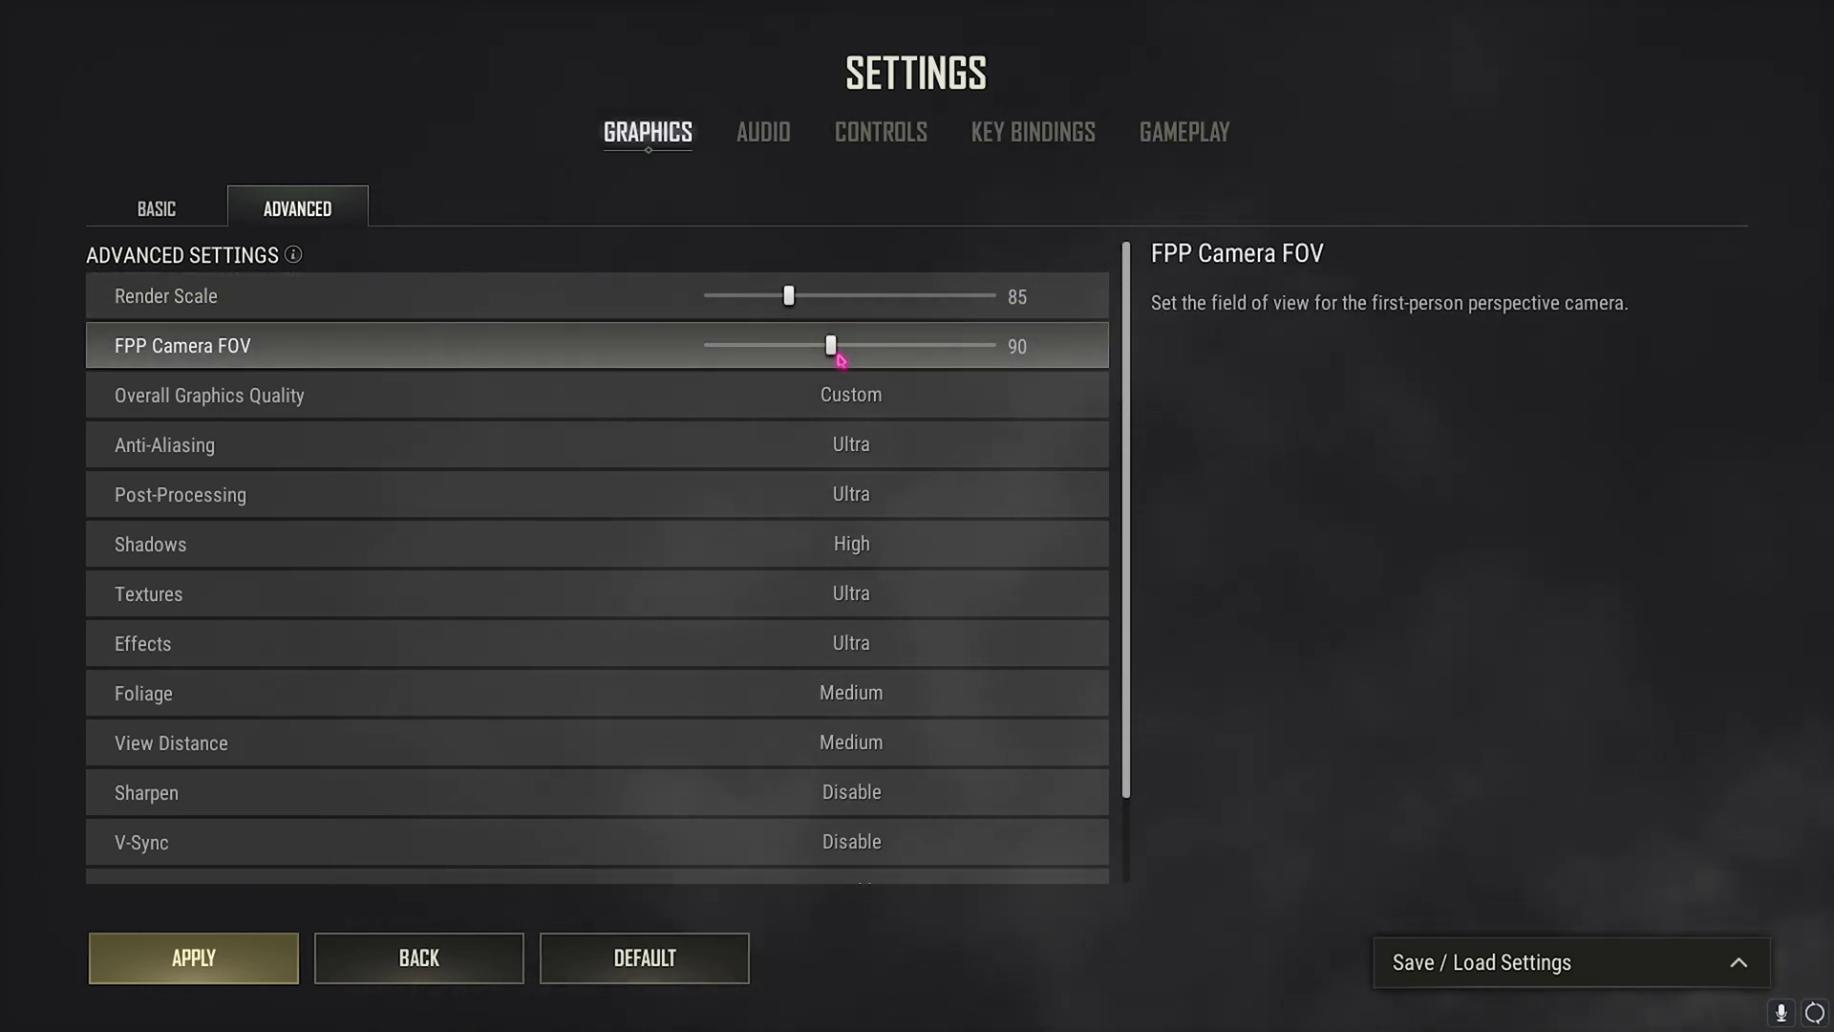
{"action": "left_click_drag", "start_coordinate": [818, 350], "coordinate": [1021, 360]}
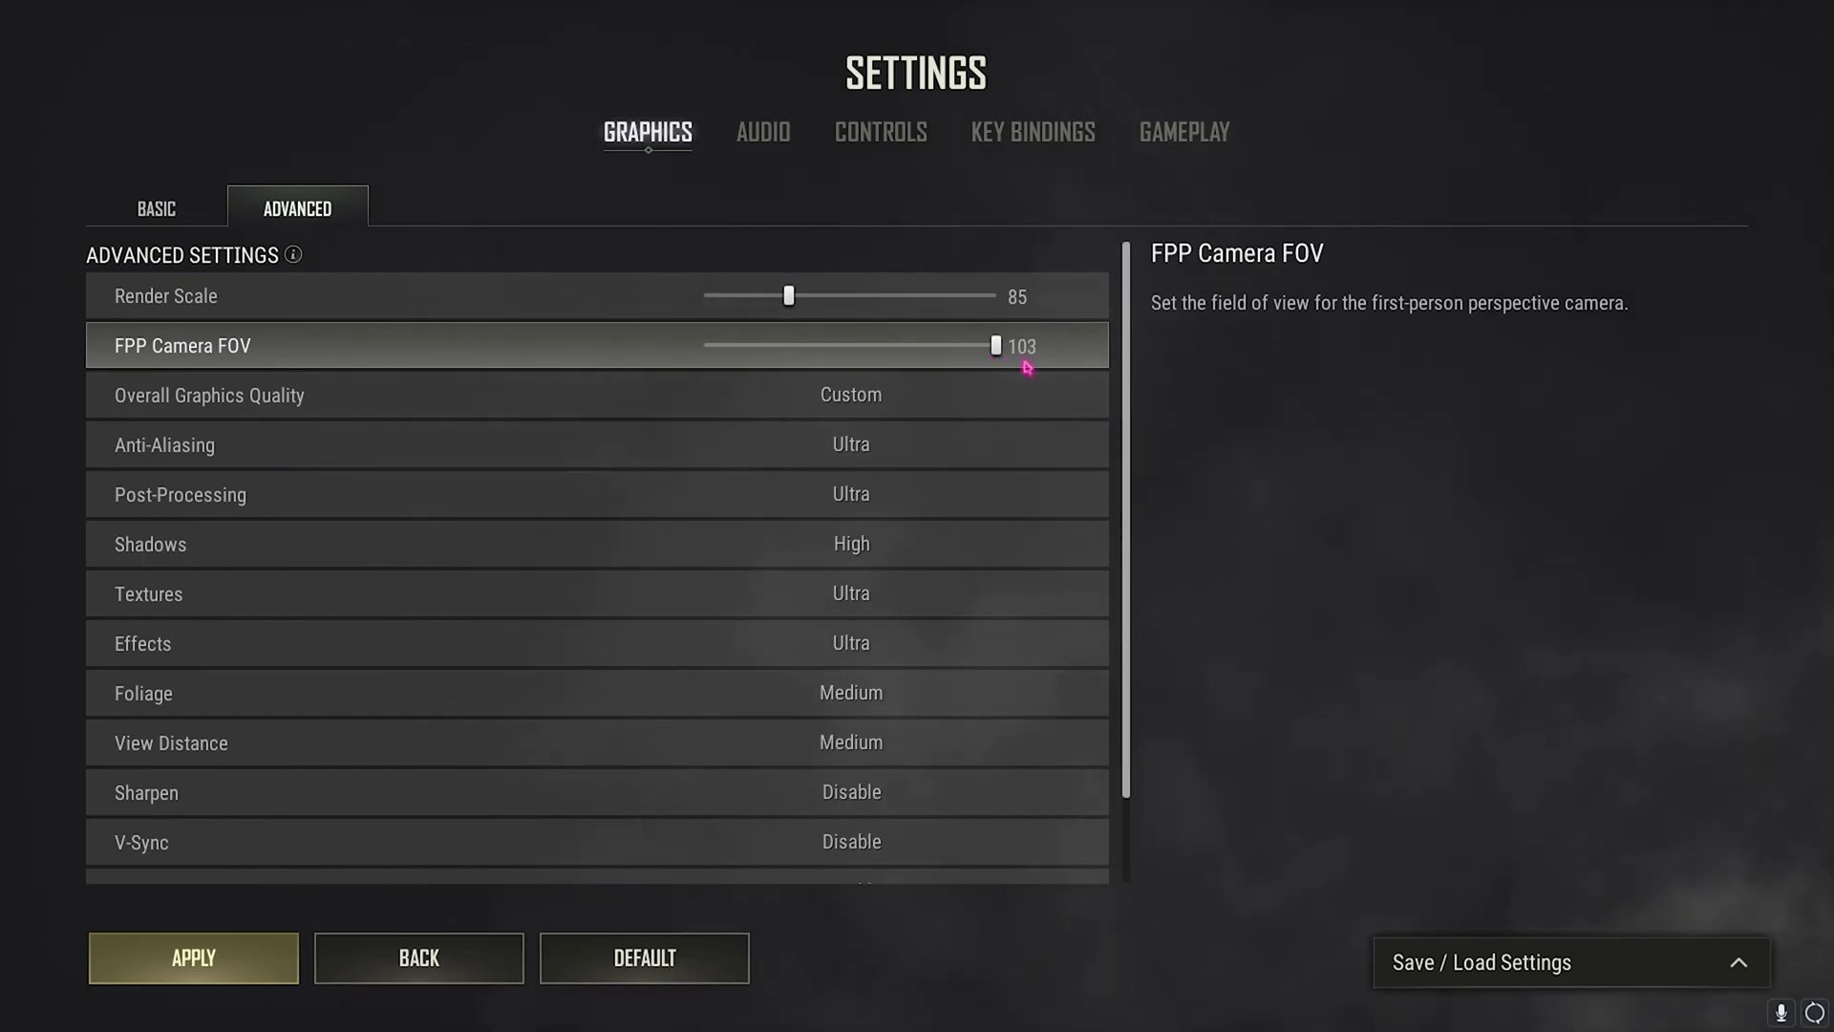
Step: Lower the Overall Graphics Quality to the Low preset and review the remaining advanced settings down to DirectX Version
{"action": "left_click", "coordinate": [705, 396]}
{"action": "left_click", "coordinate": [704, 396]}
{"action": "left_click", "coordinate": [705, 396]}
{"action": "left_click", "coordinate": [705, 397]}
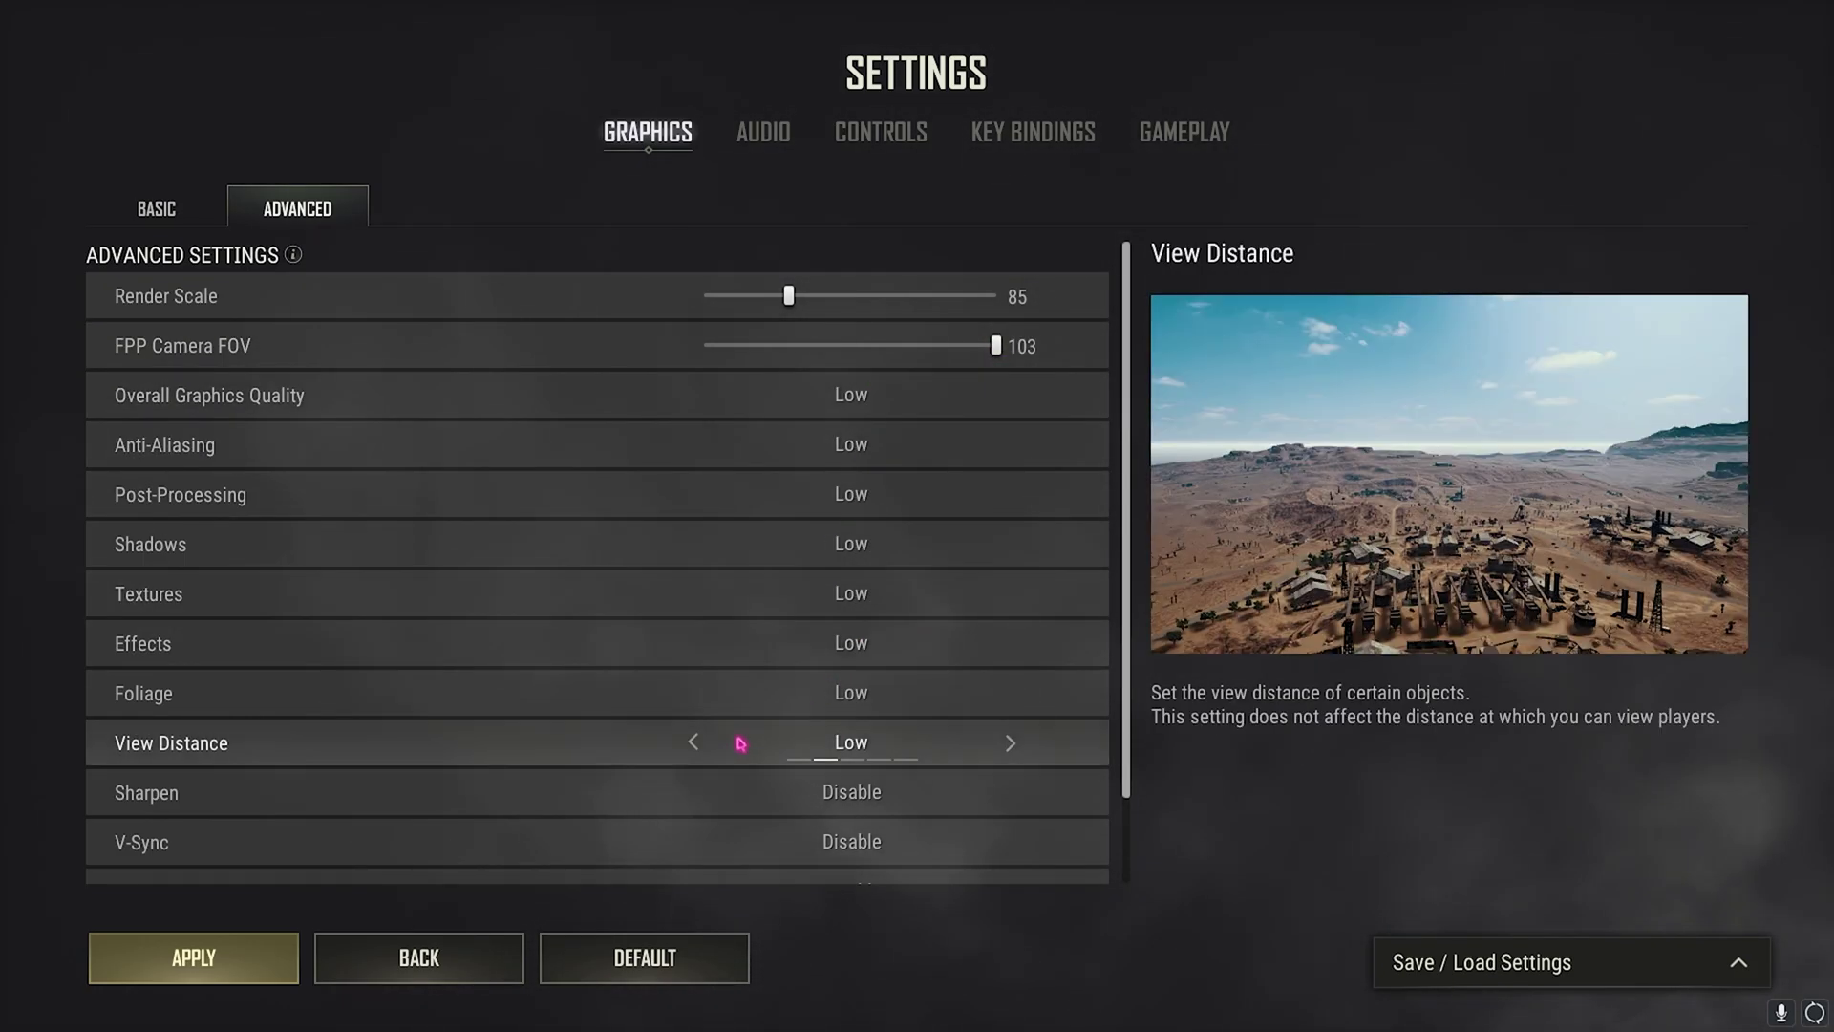
{"action": "scroll", "coordinate": [550, 696], "scroll_direction": "down", "scroll_amount": 2}
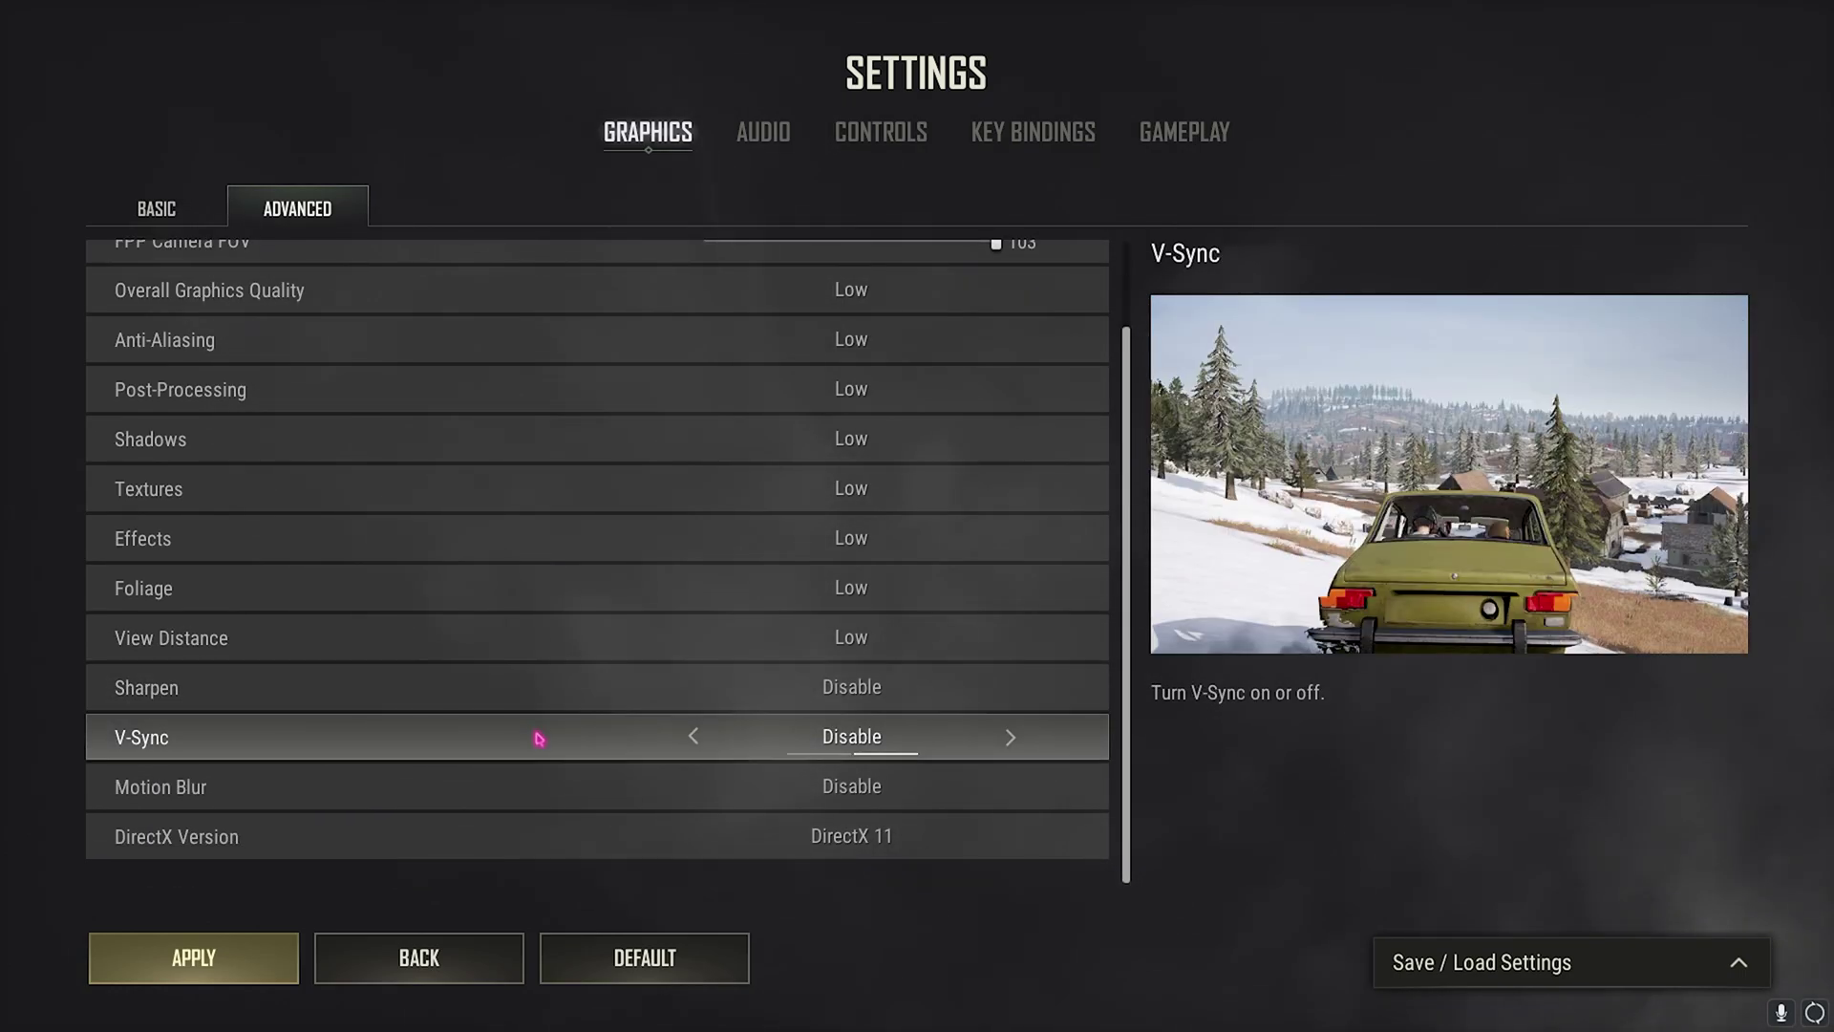